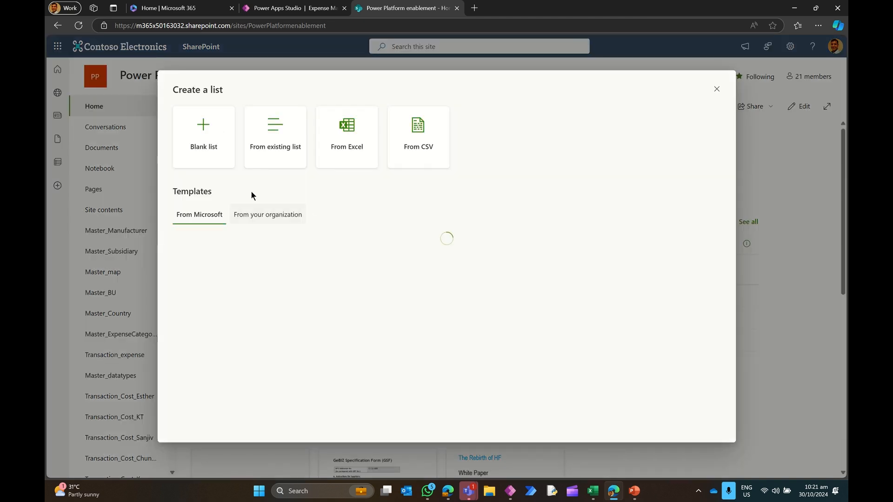
Step: Create a blank list named MasterBusinessUnit, keeping it shown in the site navigation
{"action": "left_click", "coordinate": [208, 142]}
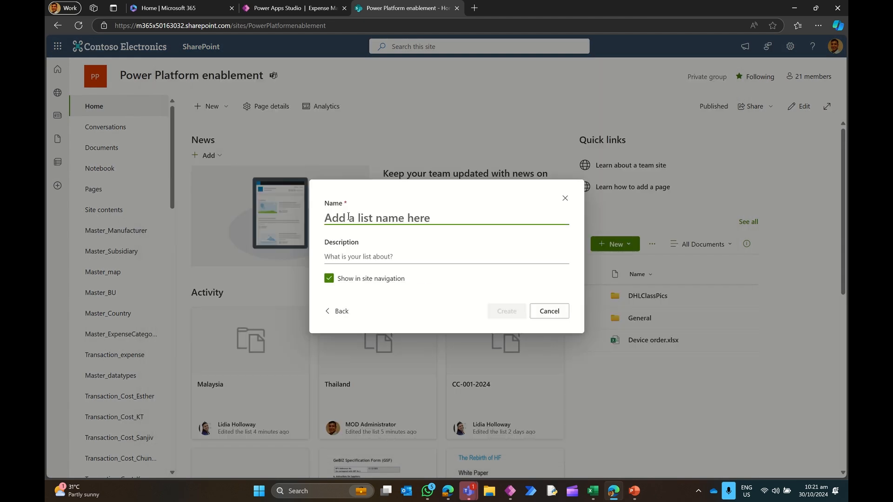
{"action": "type", "text": "Bu"}
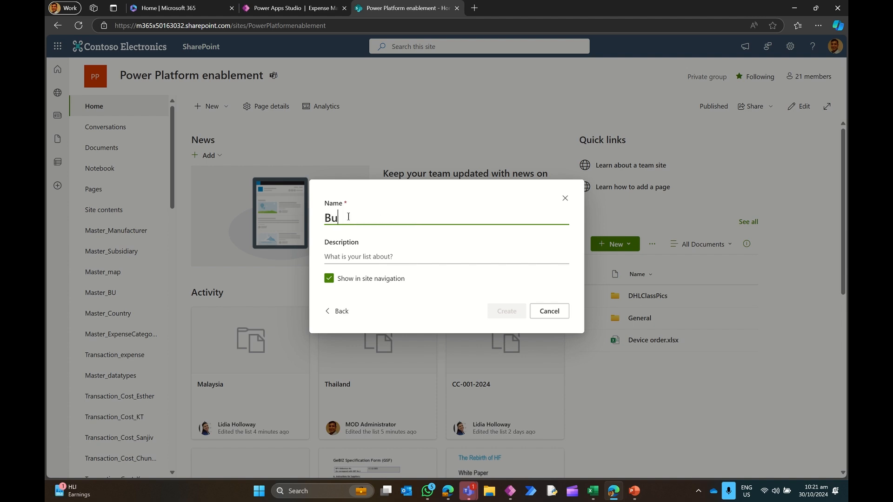
{"action": "key", "text": "BackSpace"}
{"action": "key", "text": "BackSpace"}
{"action": "type", "text": "MasterBusinessUnit"}
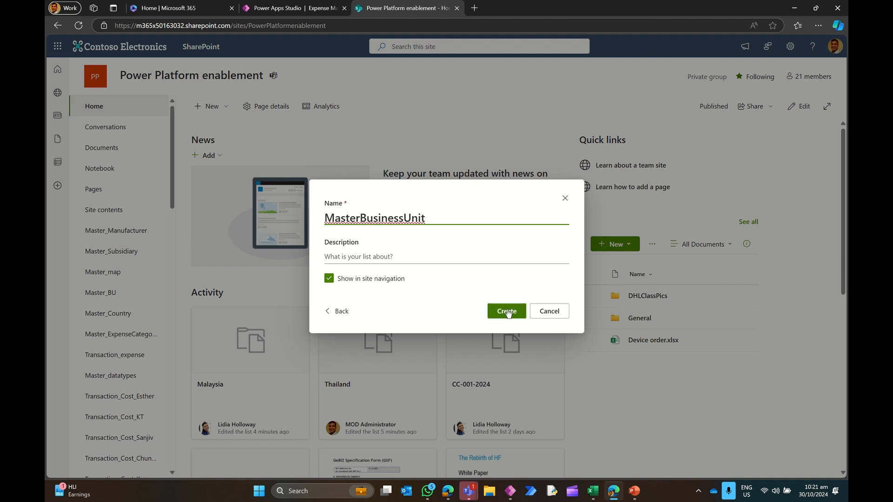
{"action": "left_click", "coordinate": [508, 315]}
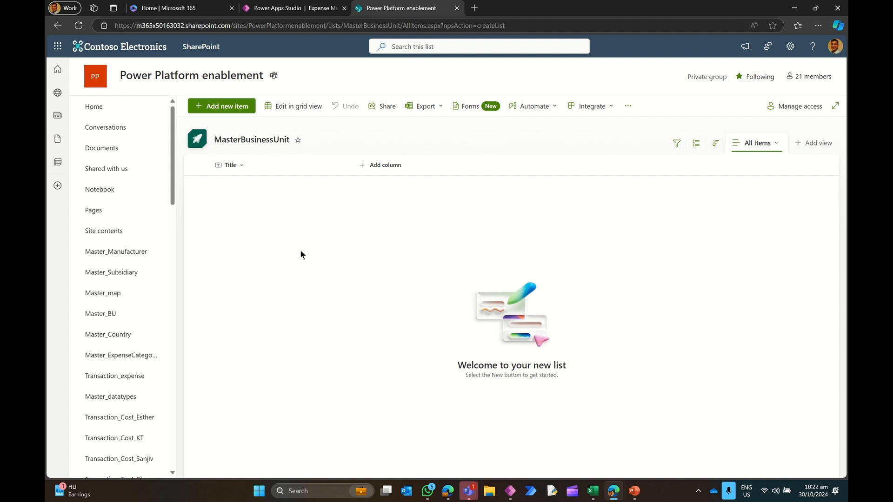
Step: In grid view, add the items Business Unit A and Business Unit B to the MasterBusinessUnit list
{"action": "left_click", "coordinate": [295, 111]}
{"action": "left_click", "coordinate": [252, 189]}
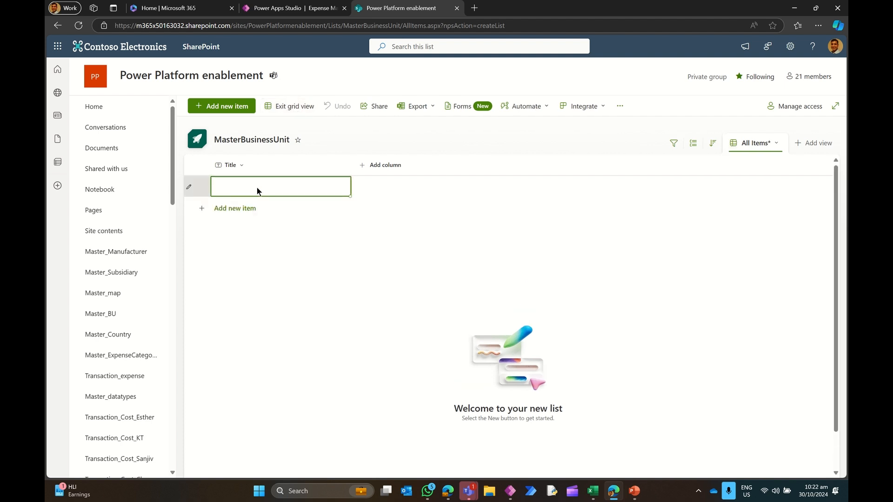
{"action": "type", "text": "Busine"}
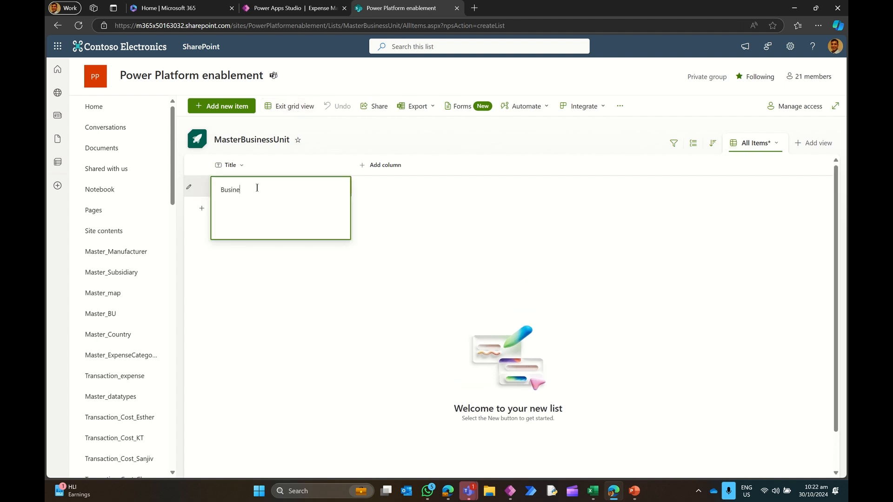
{"action": "type", "text": "ss Unit A"}
{"action": "left_click", "coordinate": [295, 251]}
{"action": "left_click", "coordinate": [256, 208]}
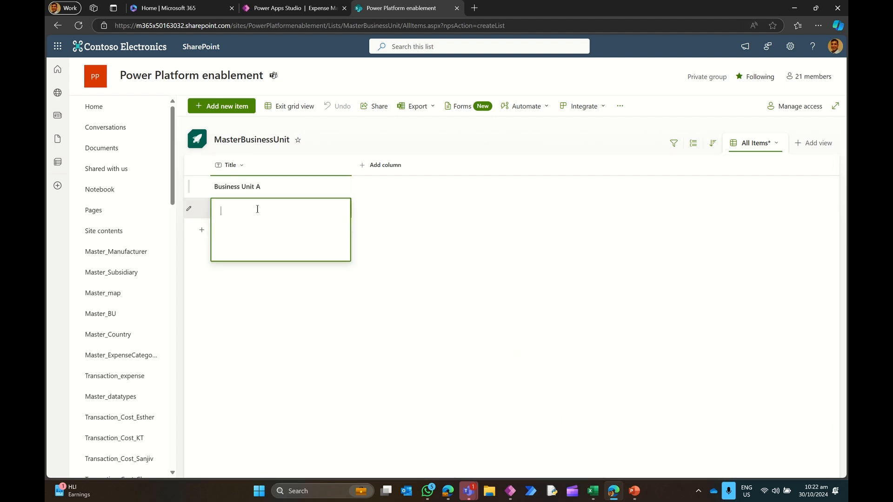
{"action": "type", "text": "Business Unit B"}
{"action": "key", "text": "Return"}
Step: Add the items Business Unit C and Business Unit D to the list and exit grid view
{"action": "left_click", "coordinate": [237, 231]}
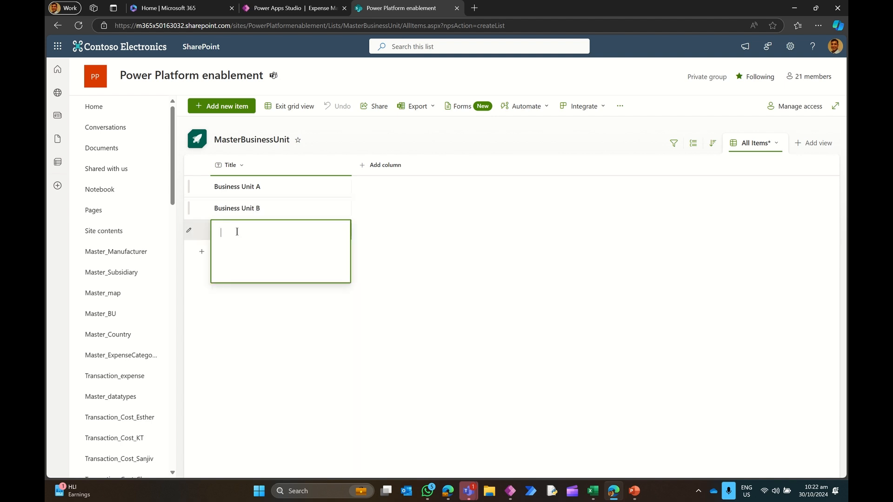
{"action": "type", "text": "Business Unit C"}
{"action": "key", "text": "Return"}
{"action": "left_click", "coordinate": [236, 251]}
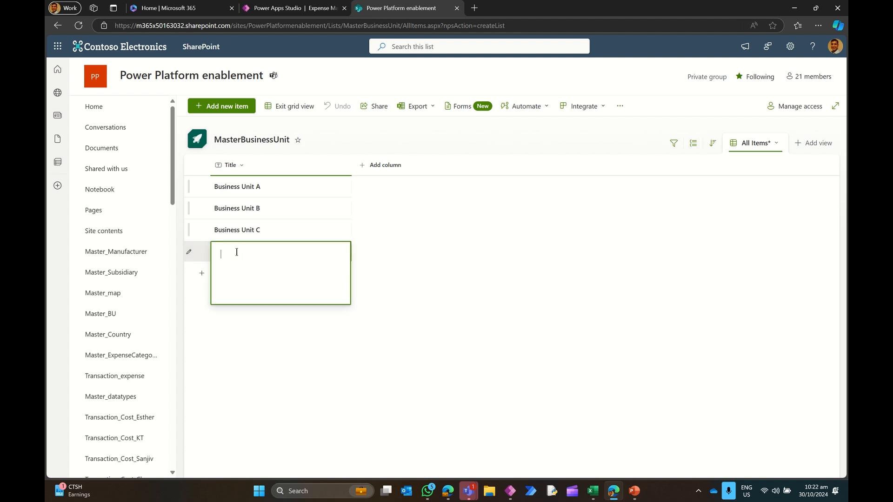
{"action": "type", "text": "Business Unit D"}
{"action": "key", "text": "Return"}
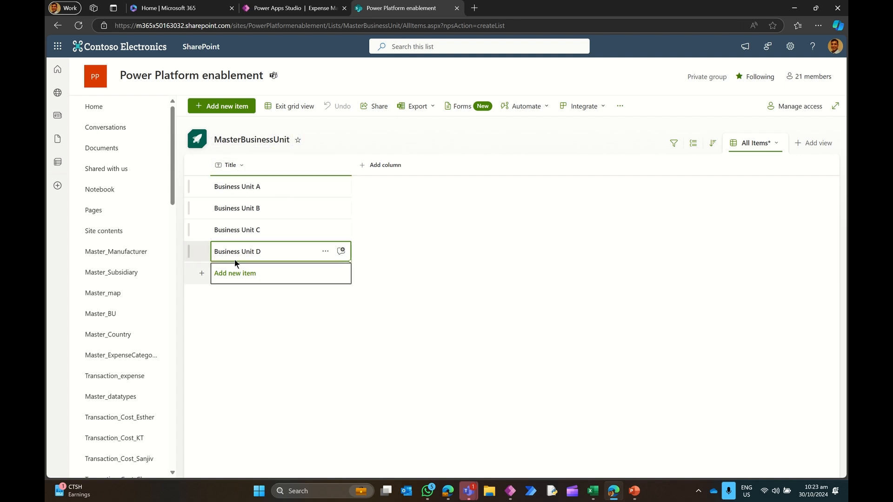
{"action": "left_click", "coordinate": [296, 113]}
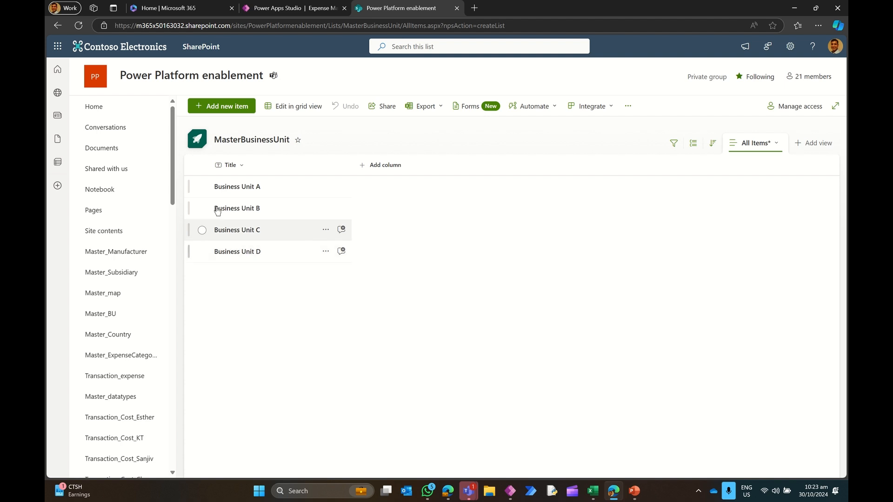
Step: From the site's home page, create a second blank list named MasterSecurityprofiles
{"action": "left_click", "coordinate": [121, 110]}
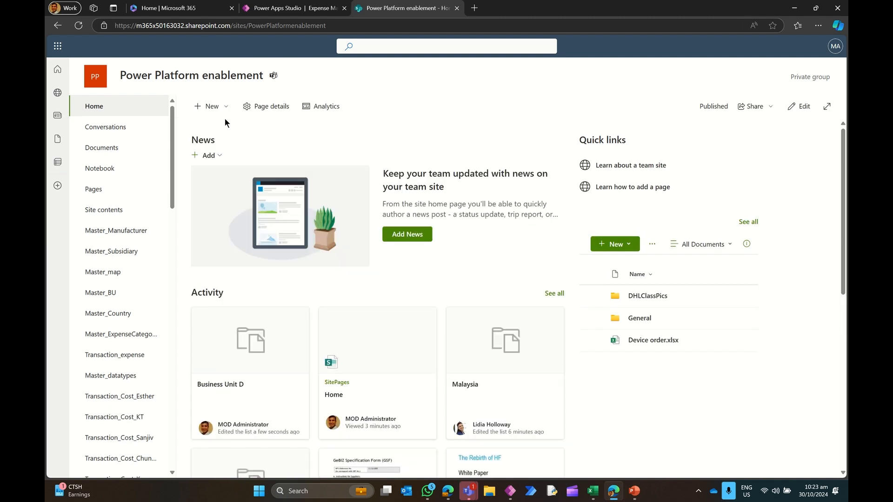
{"action": "left_click", "coordinate": [225, 110]}
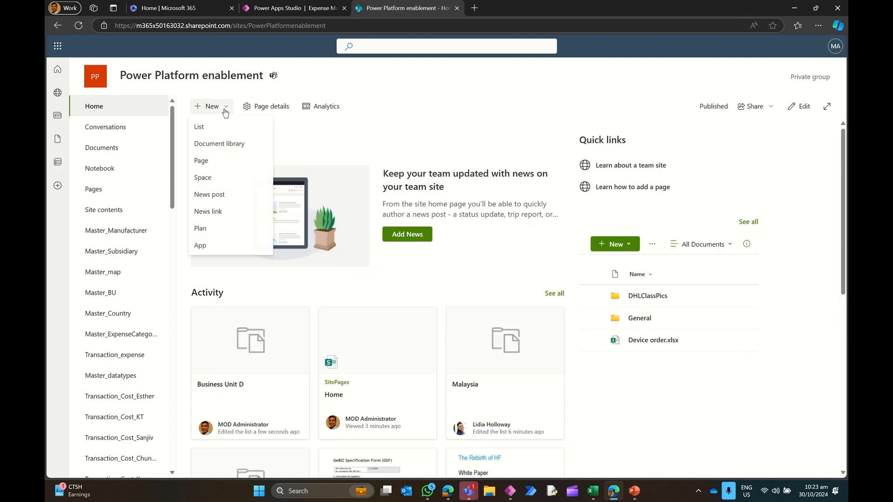
{"action": "left_click", "coordinate": [205, 128]}
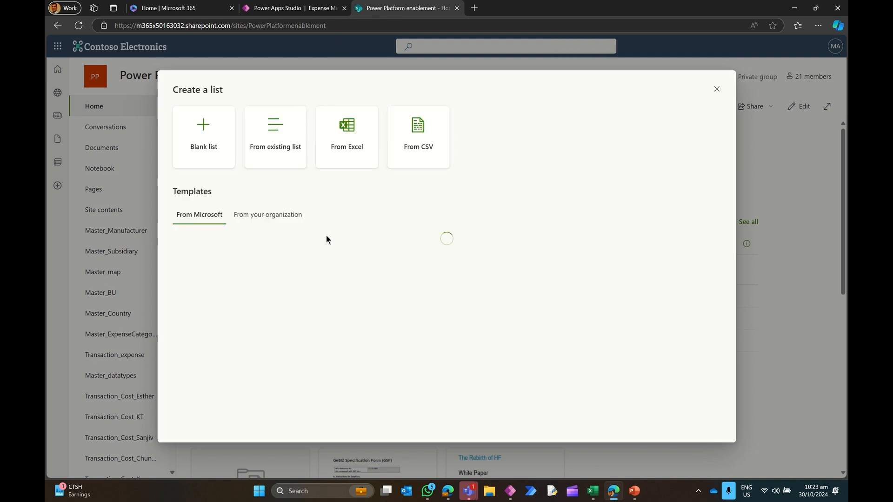
{"action": "left_click", "coordinate": [222, 153]}
{"action": "type", "text": "M"}
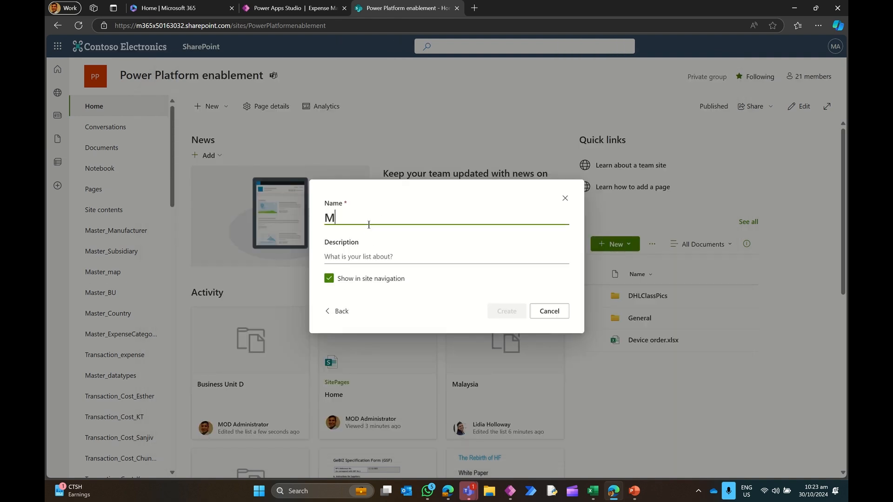
{"action": "type", "text": "asterSecuir"}
{"action": "key", "text": "BackSpace"}
{"action": "key", "text": "BackSpace"}
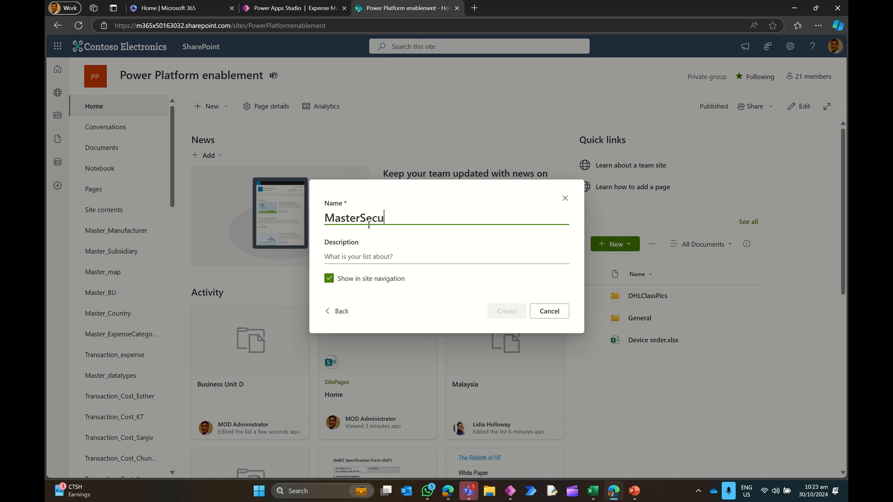
{"action": "type", "text": "rity"}
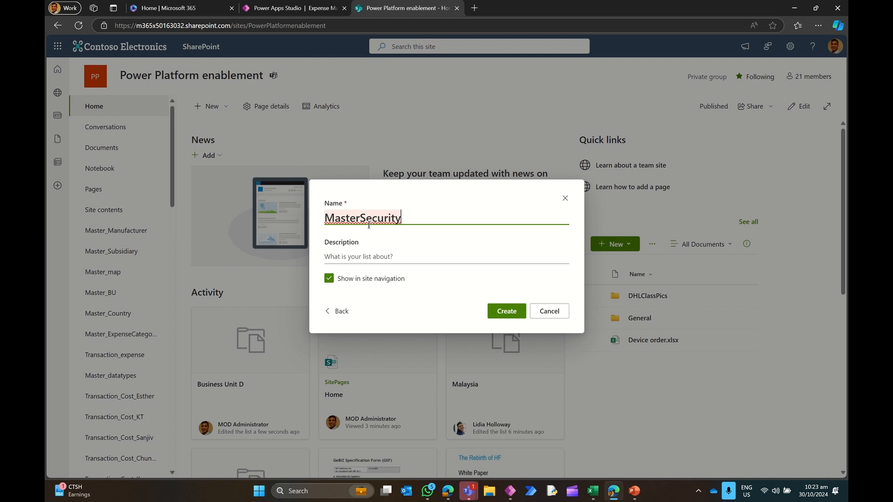
{"action": "type", "text": "profiles"}
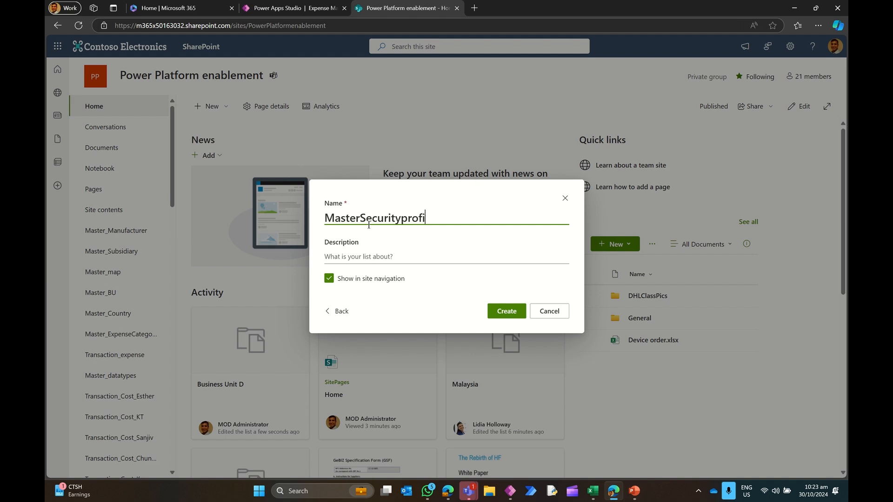
{"action": "left_click", "coordinate": [508, 313]}
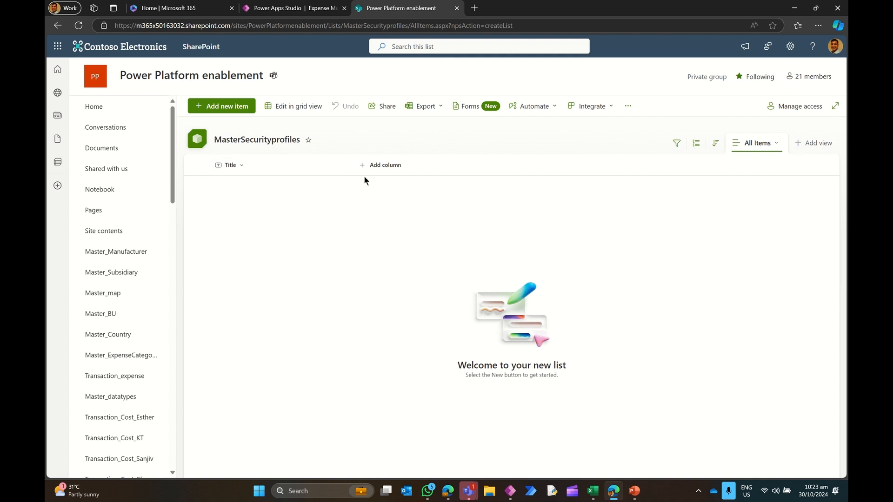
Step: Add a single-line text column named Email to the MasterSecurityprofiles list
{"action": "left_click", "coordinate": [388, 170]}
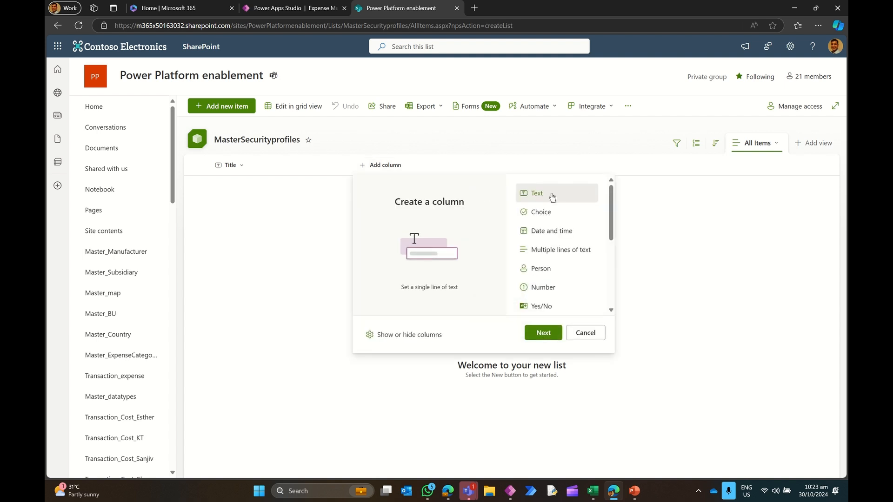
{"action": "left_click", "coordinate": [553, 333]}
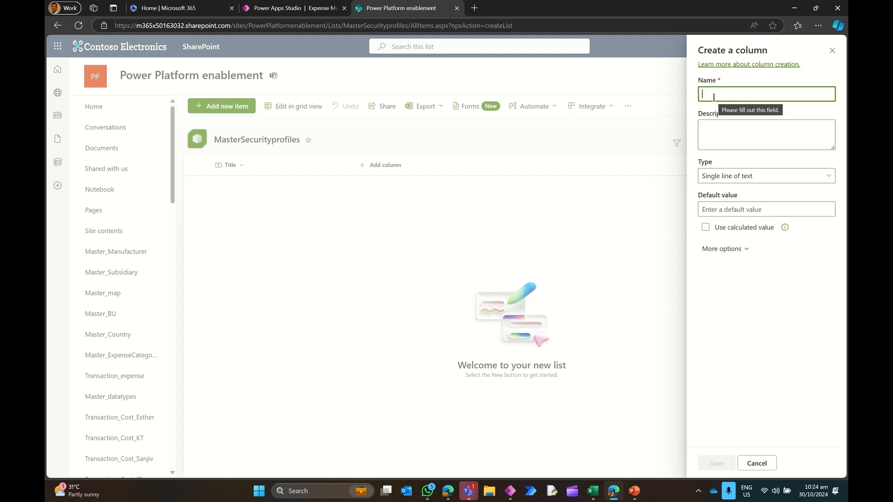
{"action": "type", "text": "Email"}
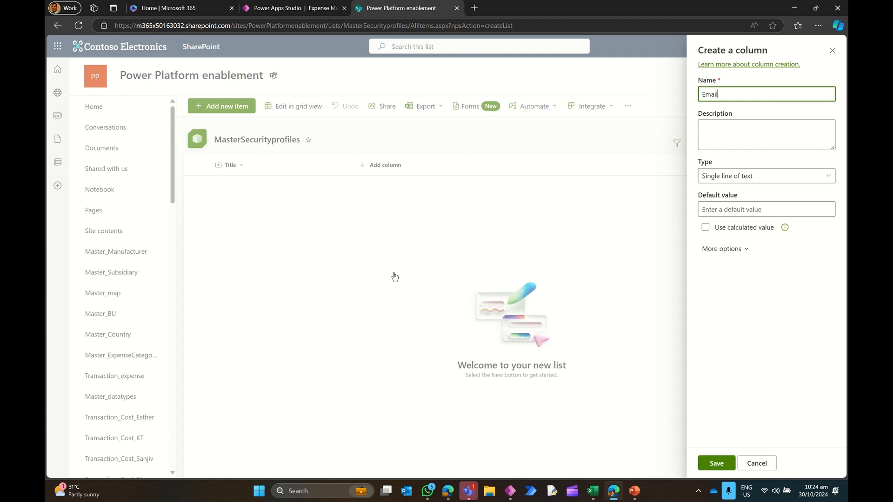
{"action": "left_click", "coordinate": [712, 464]}
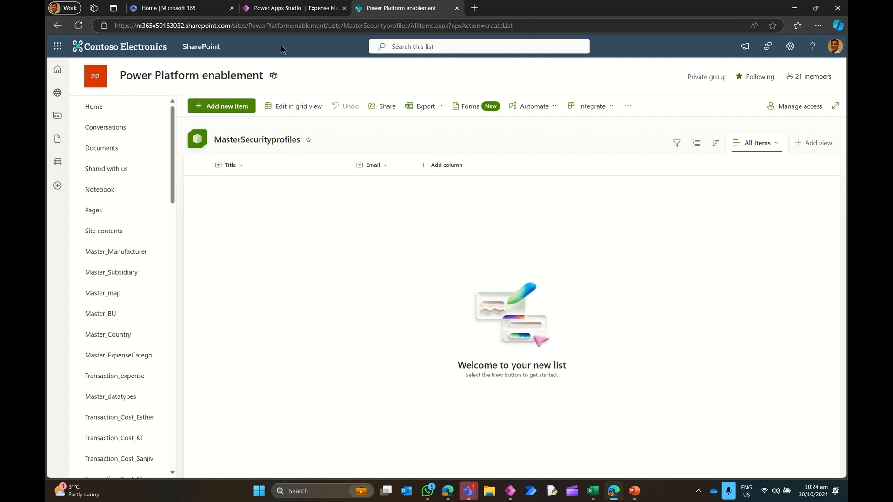
Step: Switch to Power Apps Studio, duplicate the scnLogin screen and rename the copy scnSecuirty
{"action": "left_click", "coordinate": [288, 12]}
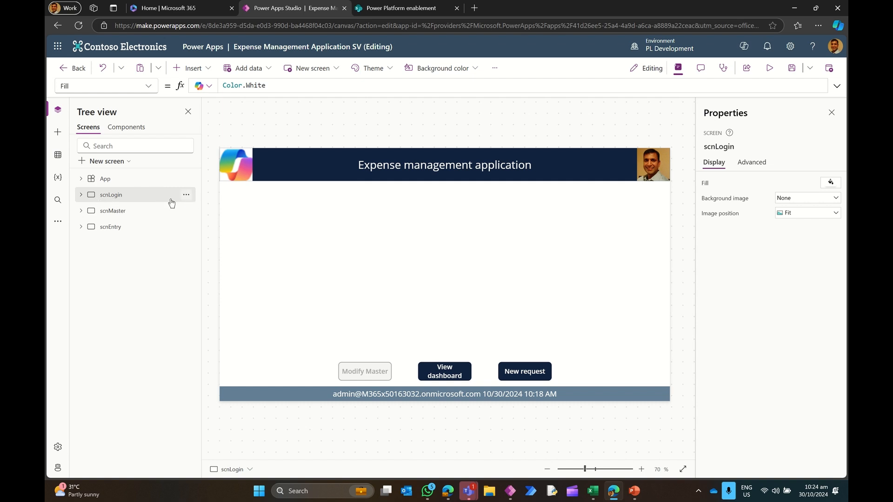
{"action": "left_click", "coordinate": [186, 199]}
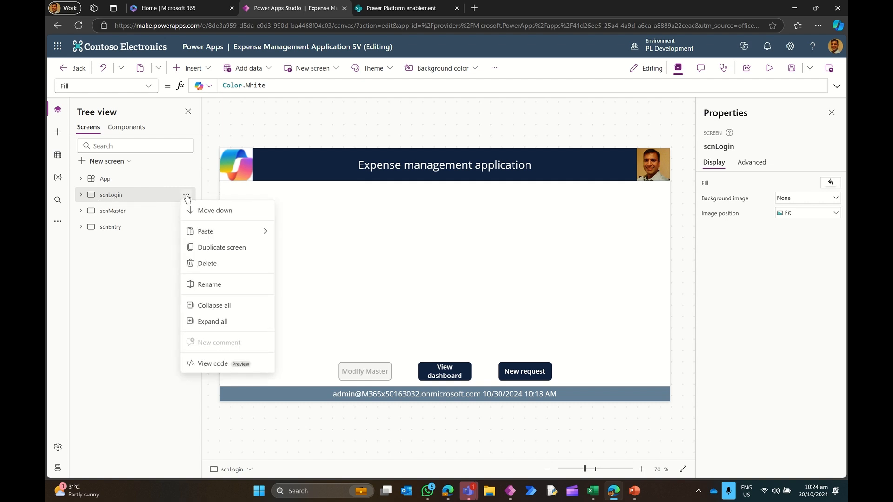
{"action": "left_click", "coordinate": [210, 247]}
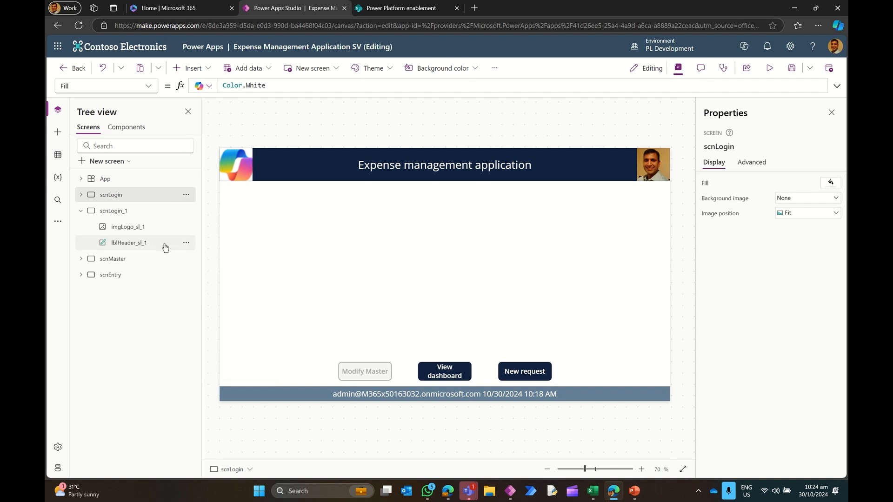
{"action": "double_click", "coordinate": [122, 210]}
{"action": "left_click", "coordinate": [125, 212]}
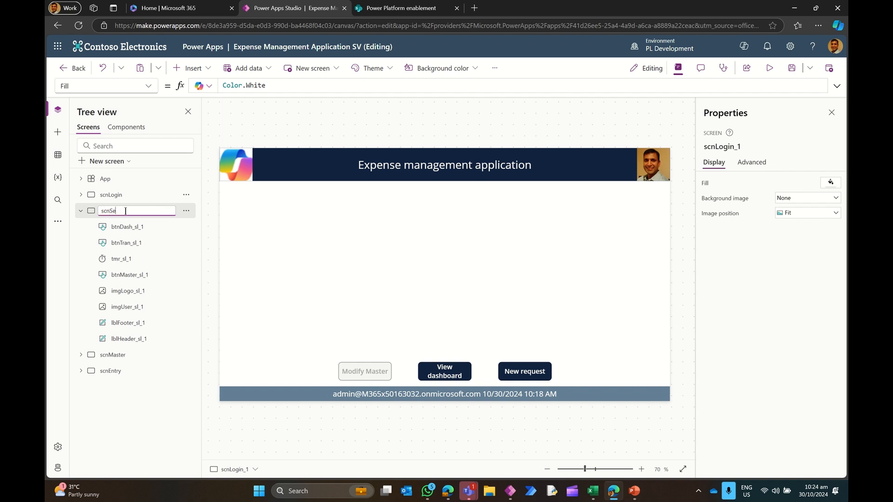
{"action": "key", "text": "Return"}
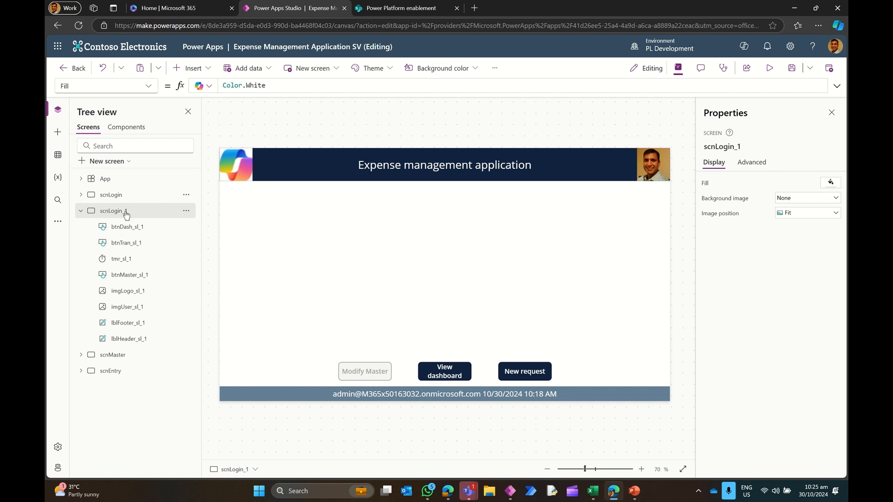
Step: On the scnSecuirty screen, rename the dashboard button btnDash_ss and the timer tmr_ss
{"action": "double_click", "coordinate": [153, 227]}
{"action": "left_click", "coordinate": [154, 227]}
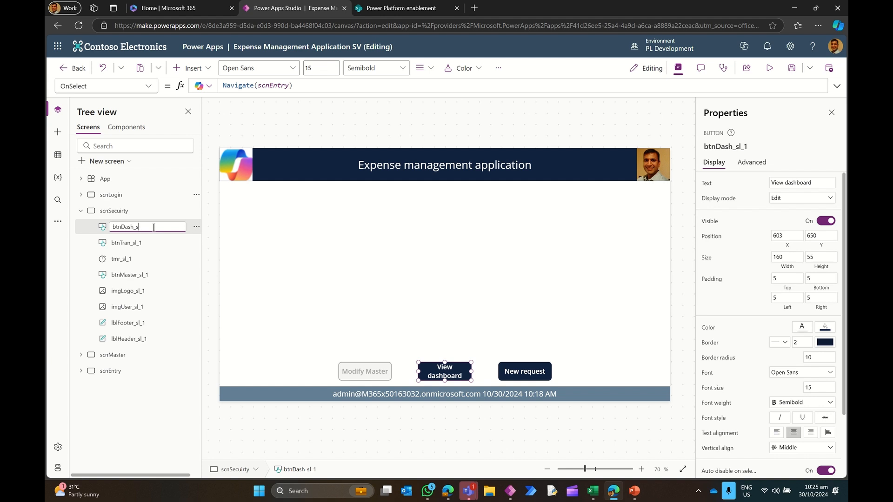
{"action": "key", "text": "Return"}
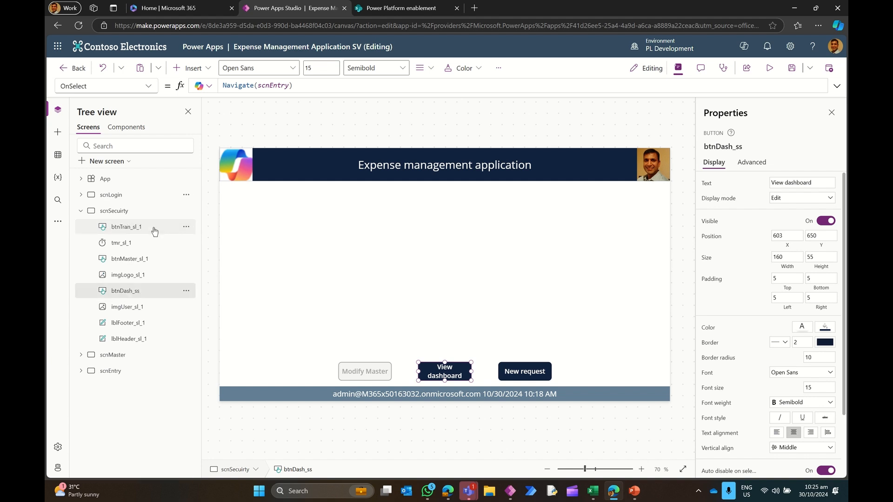
{"action": "double_click", "coordinate": [150, 243]}
{"action": "left_click", "coordinate": [154, 243]}
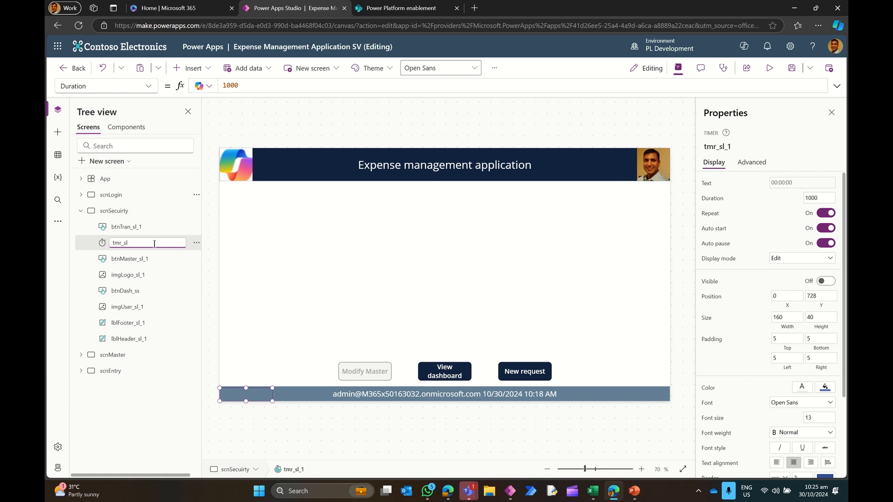
{"action": "key", "text": "Return"}
Step: Rename the Modify Master button btnMaster_ss and the logo image imgLogo_ss on the scnSecuirty screen
{"action": "left_click", "coordinate": [153, 259]}
{"action": "left_click", "coordinate": [166, 258]}
{"action": "left_click", "coordinate": [166, 258]}
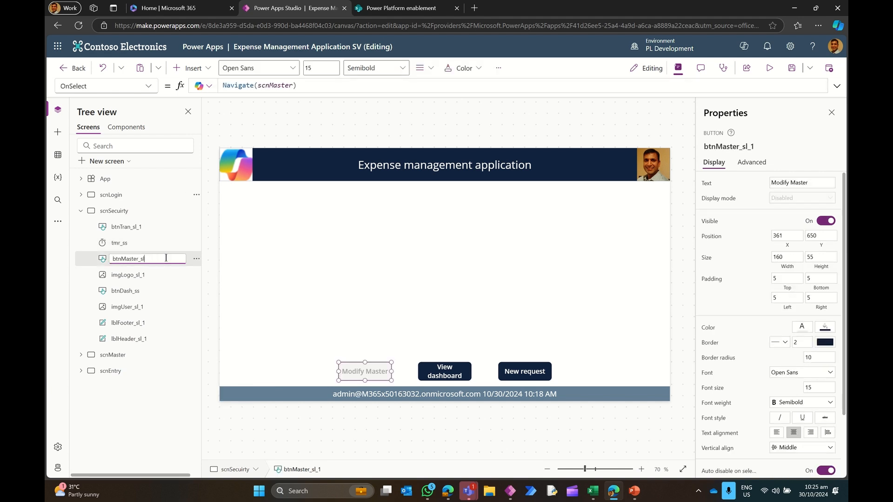
{"action": "key", "text": "Return"}
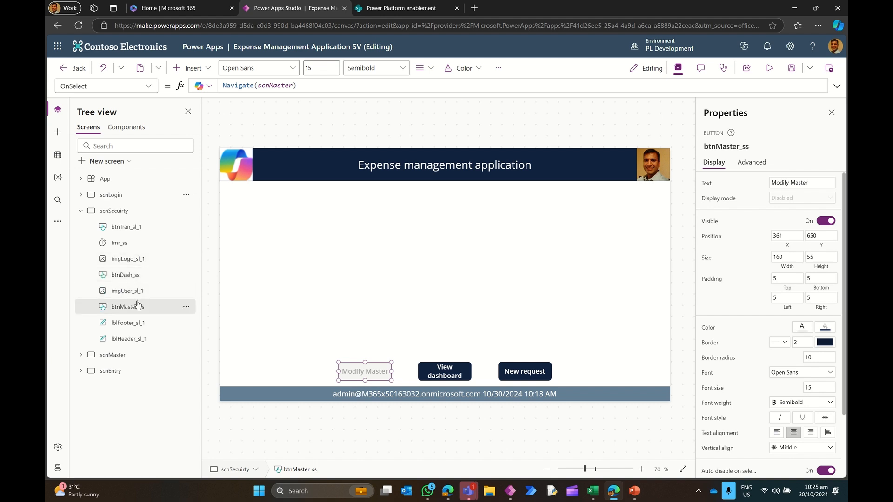
{"action": "left_click", "coordinate": [161, 259]}
{"action": "left_click", "coordinate": [160, 259]}
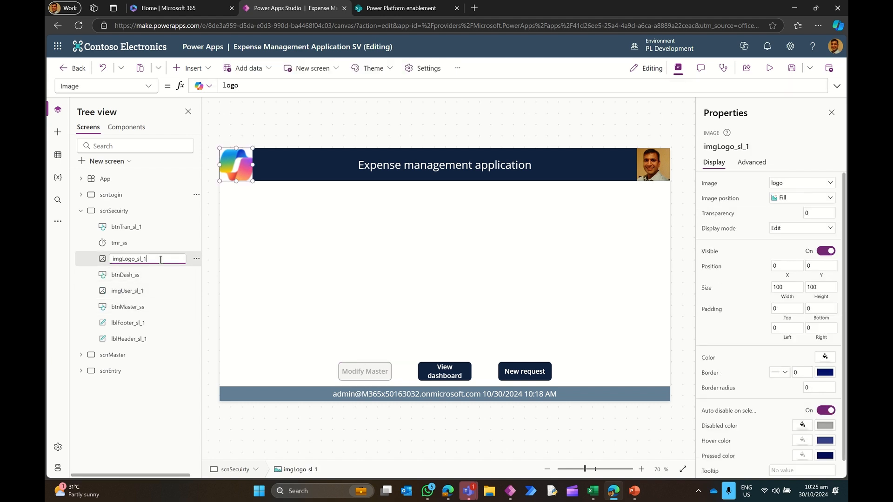
{"action": "type", "text": "ss"}
{"action": "key", "text": "Return"}
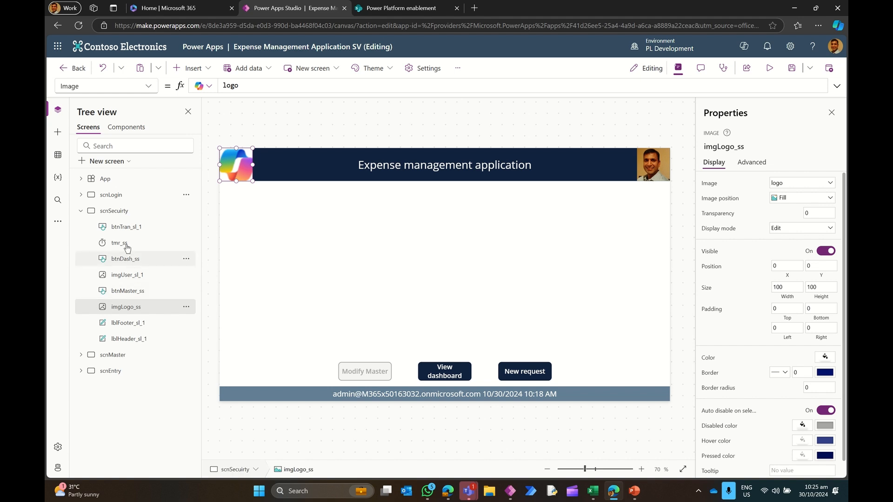
Step: Correct the screen's name to scnSecurity and rename its user photo image imgUser_ss
{"action": "double_click", "coordinate": [140, 211]}
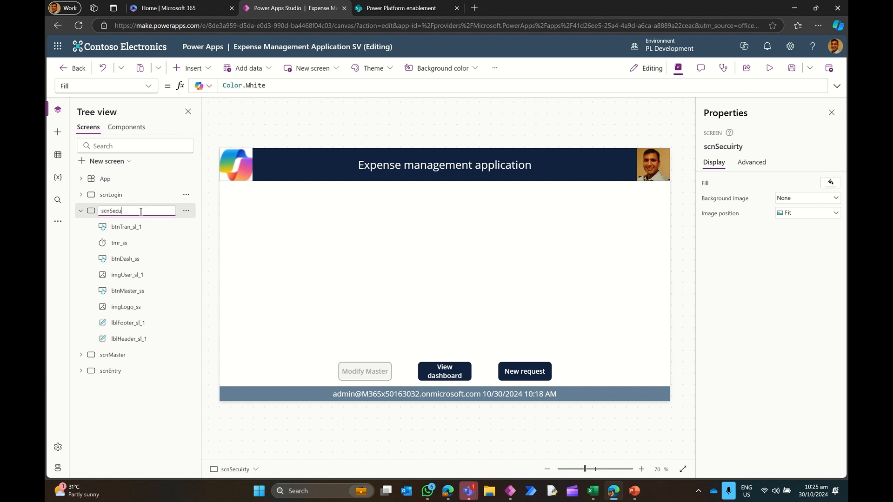
{"action": "type", "text": "rity"}
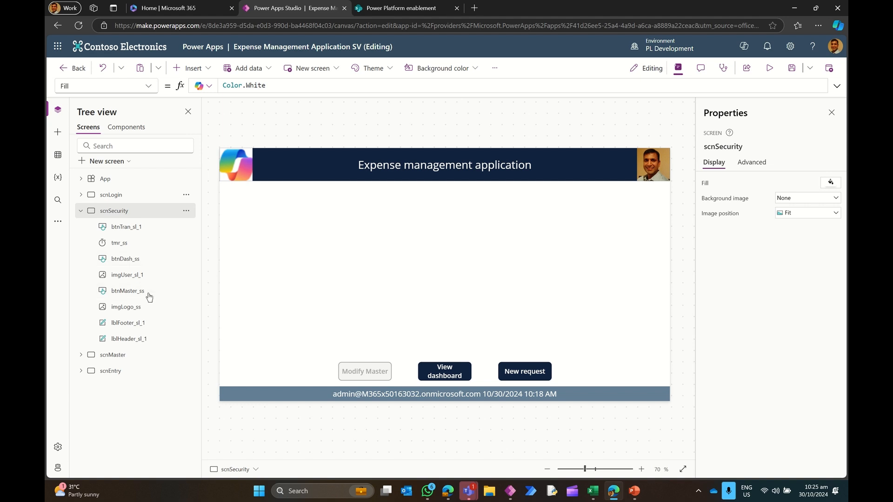
{"action": "left_click", "coordinate": [152, 276]}
{"action": "double_click", "coordinate": [153, 277]}
{"action": "left_click", "coordinate": [156, 274]}
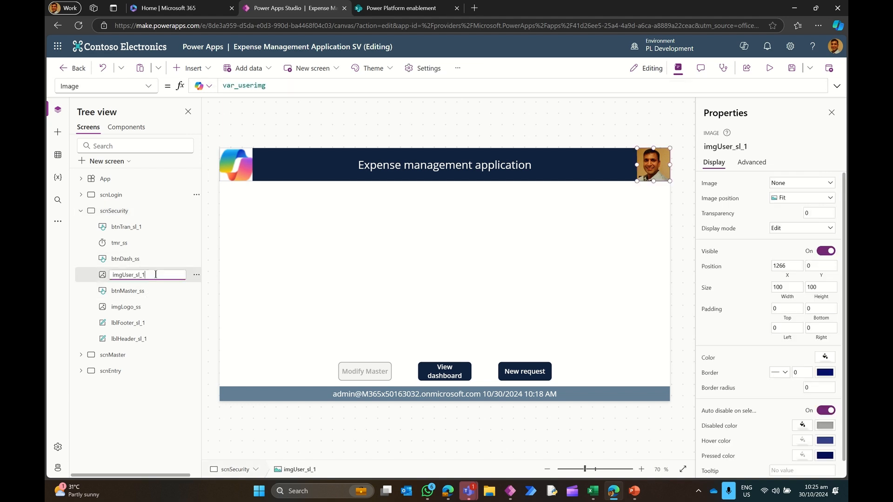
{"action": "key", "text": "Return"}
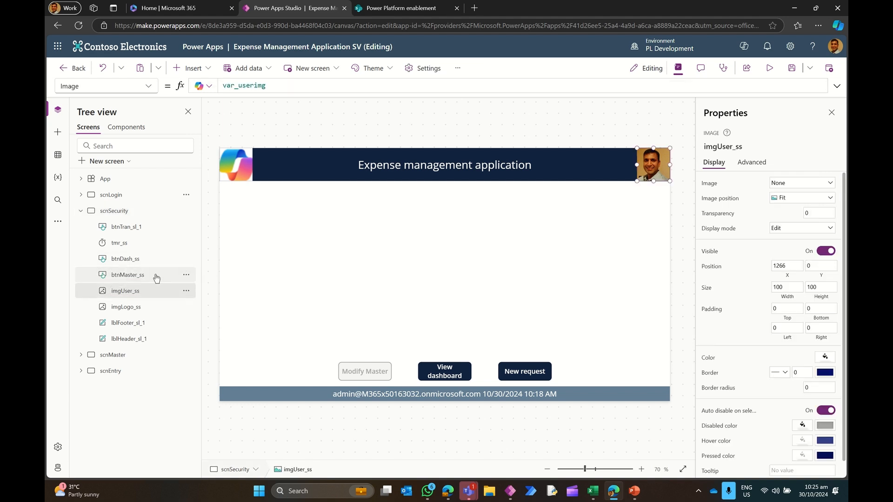
Step: Rename the scnSecurity footer label lblFooter_ss and the header label lblHeader_ss
{"action": "left_click", "coordinate": [156, 324]}
{"action": "double_click", "coordinate": [156, 323]}
{"action": "left_click", "coordinate": [158, 323]}
{"action": "type", "text": "ss"}
{"action": "key", "text": "Return"}
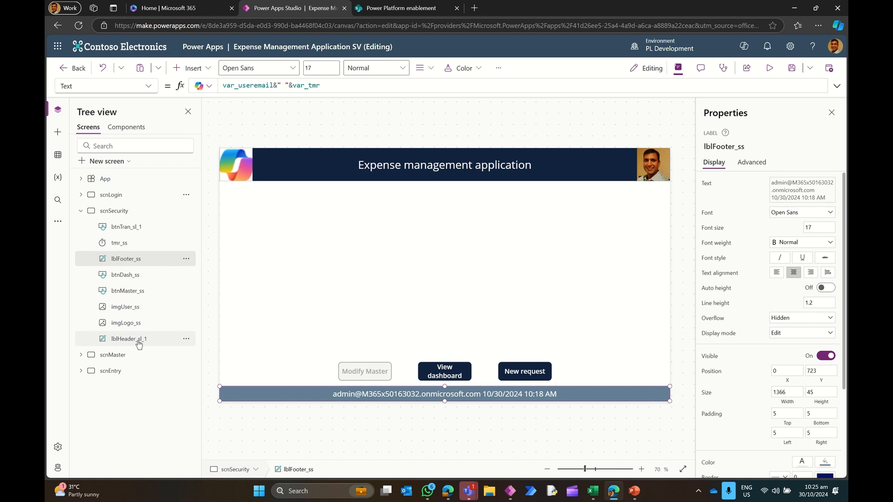
{"action": "double_click", "coordinate": [155, 339]}
{"action": "left_click", "coordinate": [155, 340]}
{"action": "type", "text": "ss"}
{"action": "key", "text": "Return"}
Step: Rename the New request button on the scnSecurity screen btnTran_ss
{"action": "double_click", "coordinate": [149, 228]}
{"action": "left_click", "coordinate": [155, 228]}
{"action": "type", "text": "s"}
{"action": "key", "text": "Return"}
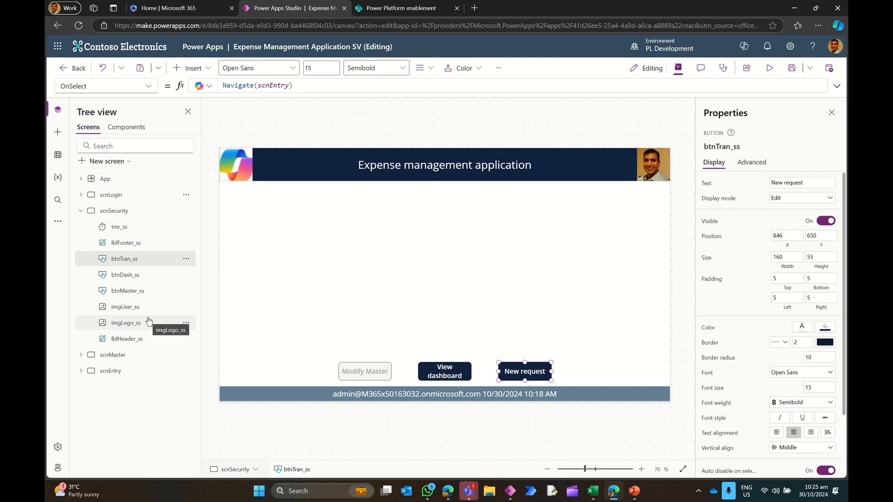
{"action": "left_click", "coordinate": [404, 276]}
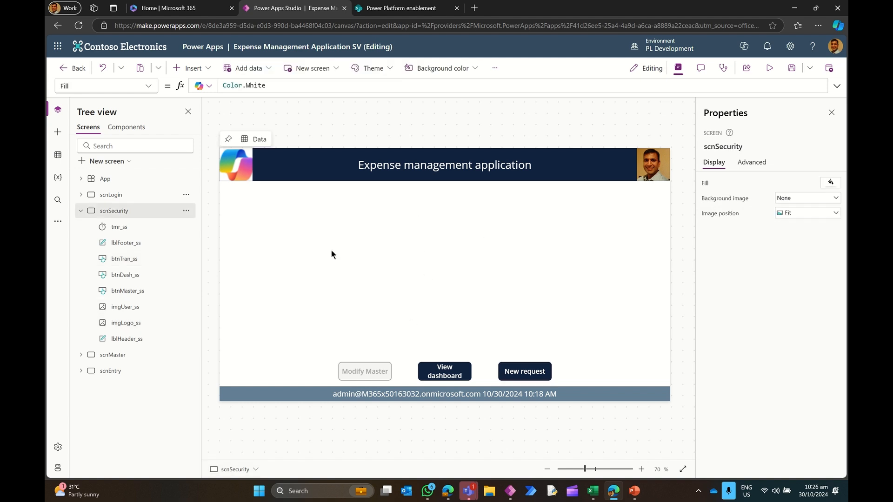
Step: Start adding a SharePoint data source to the app using the existing connection and the Power Platform enablement site
{"action": "left_click", "coordinate": [247, 68]}
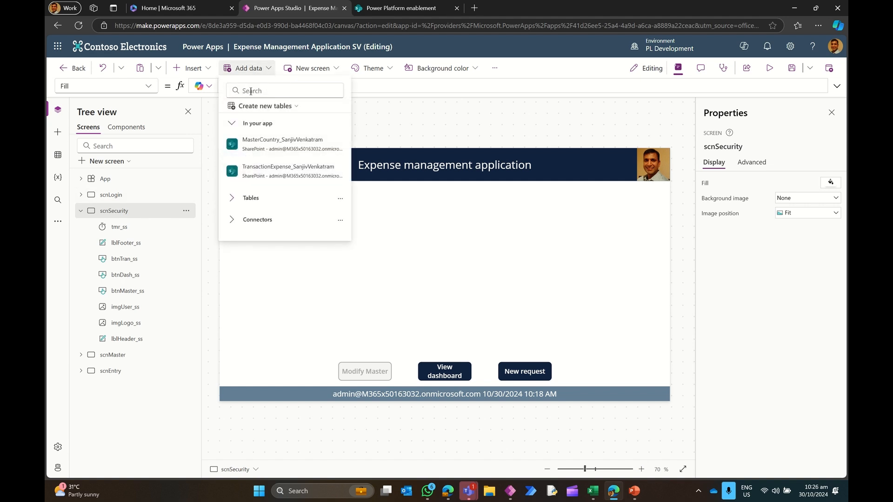
{"action": "left_click", "coordinate": [257, 90]}
{"action": "type", "text": "sharepoiun"}
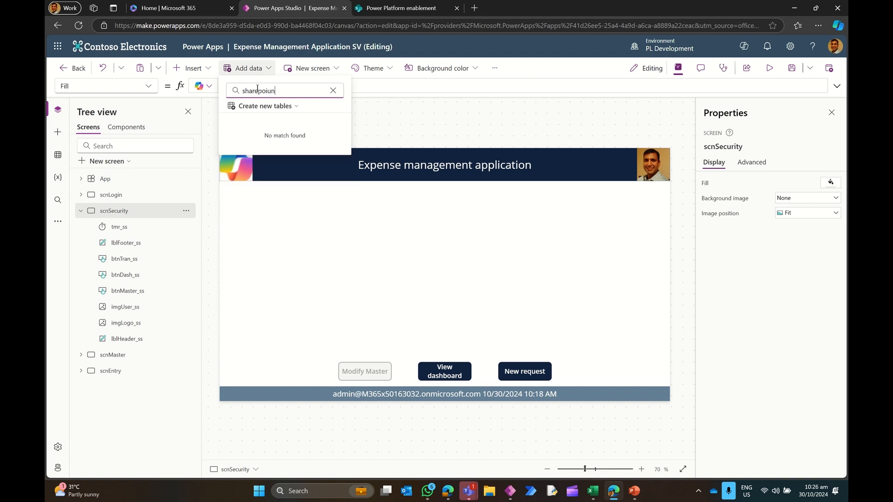
{"action": "key", "text": "BackSpace"}
{"action": "key", "text": "BackSpace"}
{"action": "type", "text": "nt"}
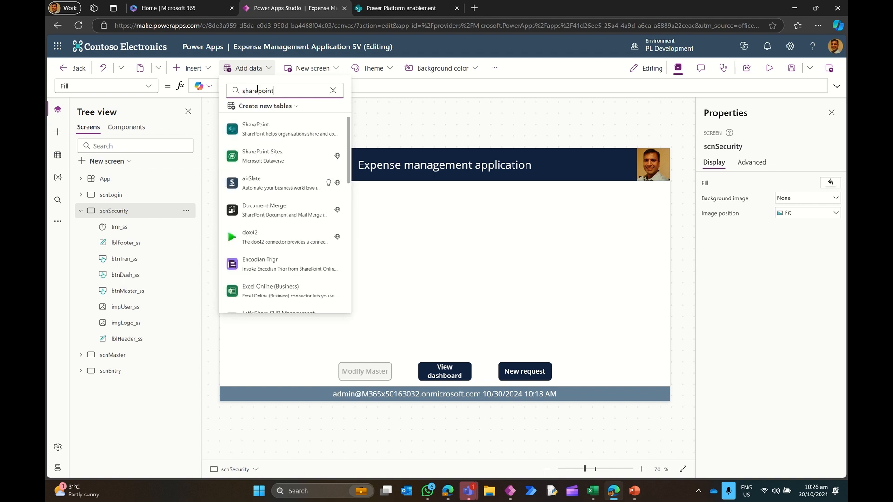
{"action": "left_click", "coordinate": [254, 129]}
{"action": "left_click", "coordinate": [340, 136]}
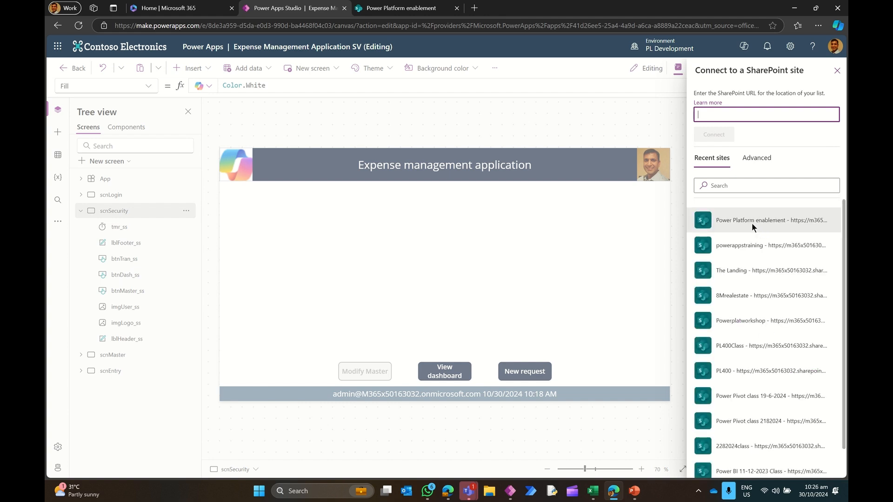
{"action": "left_click", "coordinate": [752, 223]}
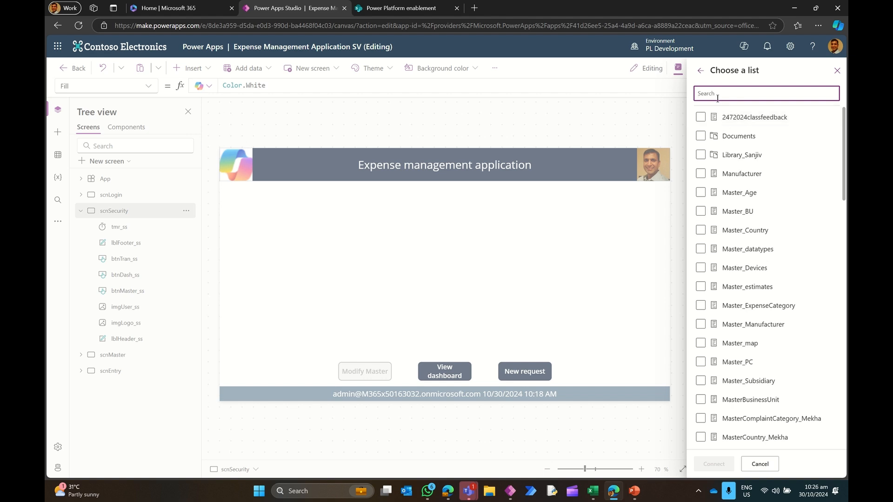
Step: Connect the MasterBusinessUnit and MasterSecurityprofiles lists to the app as data sources
{"action": "type", "text": "master"}
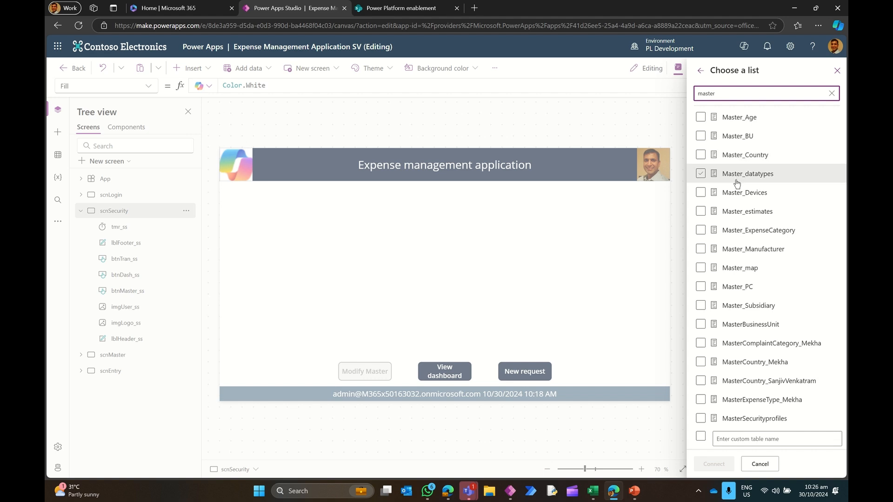
{"action": "left_click", "coordinate": [701, 325]}
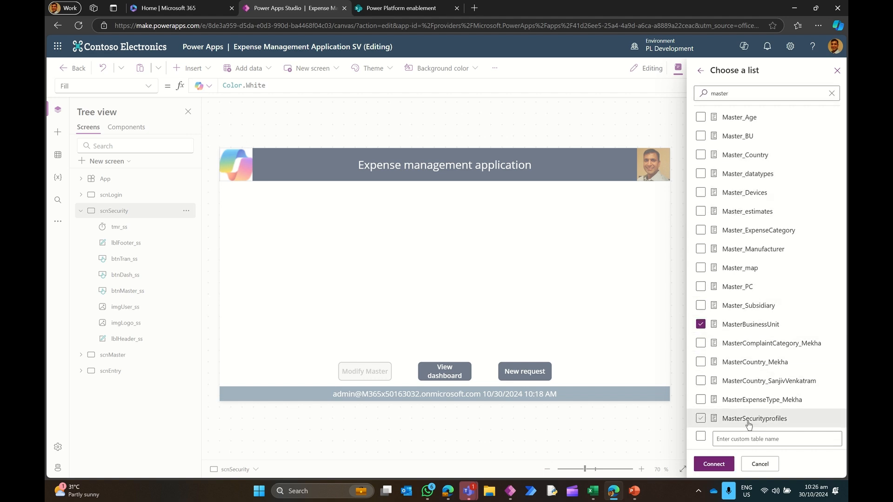
{"action": "left_click", "coordinate": [701, 418]}
{"action": "left_click", "coordinate": [714, 465]}
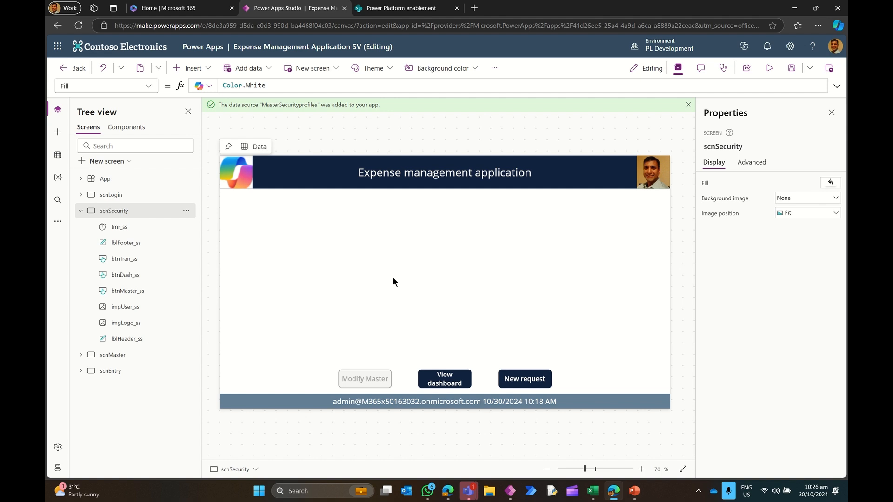
Step: Insert an edit form on scnSecurity and place it at about X 566, Y 212, sized about 800 by 398
{"action": "left_click", "coordinate": [186, 68]}
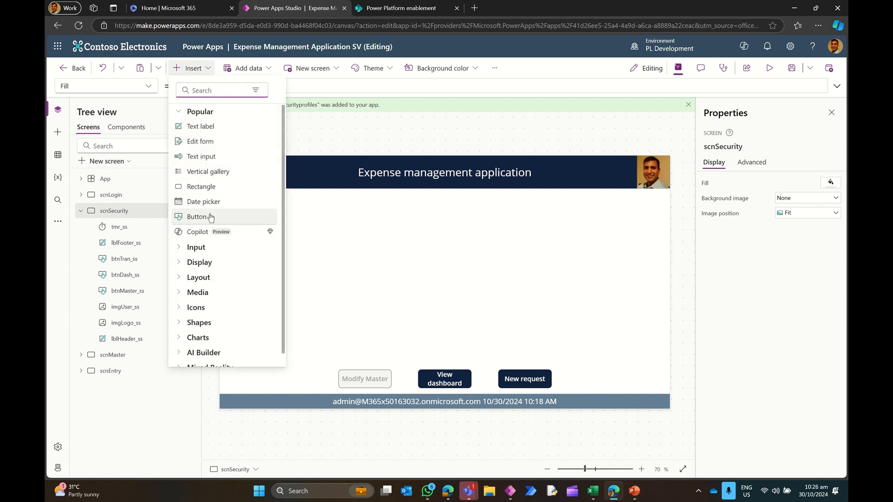
{"action": "left_click", "coordinate": [220, 142]}
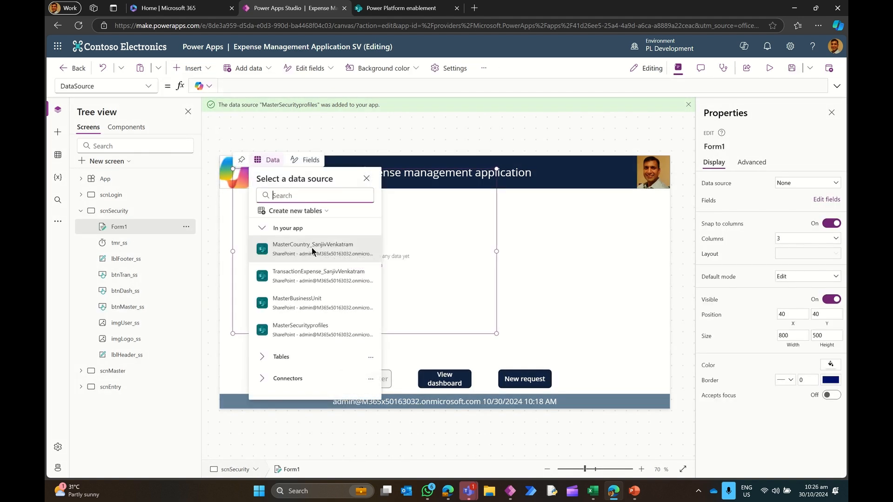
{"action": "left_click", "coordinate": [554, 309]}
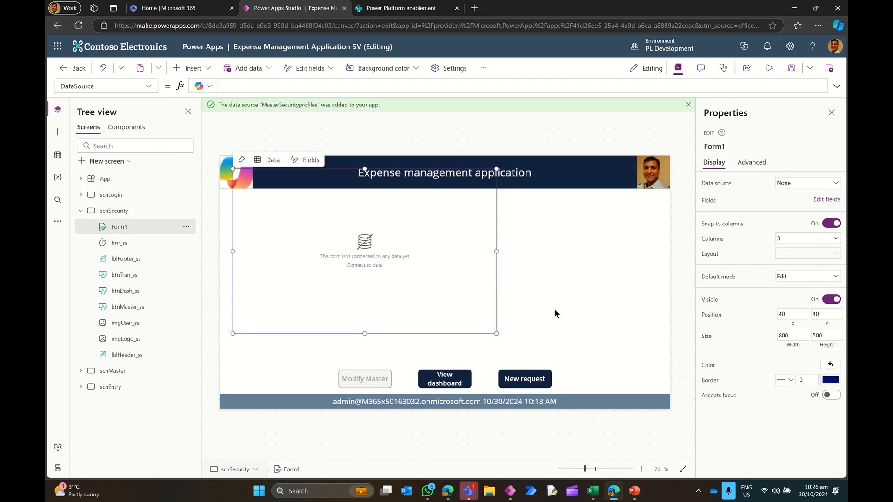
{"action": "left_click", "coordinate": [436, 311]}
{"action": "left_click_drag", "start_coordinate": [450, 333], "coordinate": [619, 357]}
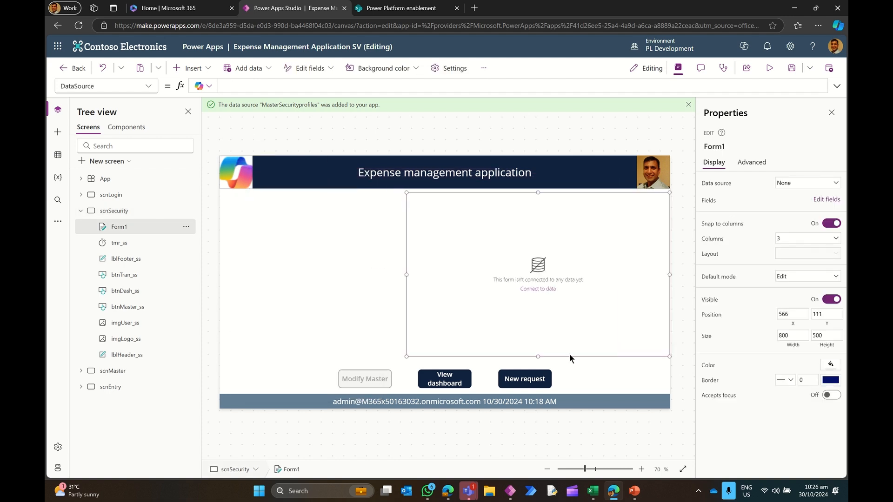
{"action": "left_click_drag", "start_coordinate": [537, 192], "coordinate": [542, 226]}
Step: Move the Modify Master, View dashboard and New request buttons into a row just below the header
{"action": "left_click_drag", "start_coordinate": [365, 378], "coordinate": [335, 202]}
{"action": "left_click_drag", "start_coordinate": [435, 376], "coordinate": [409, 197]}
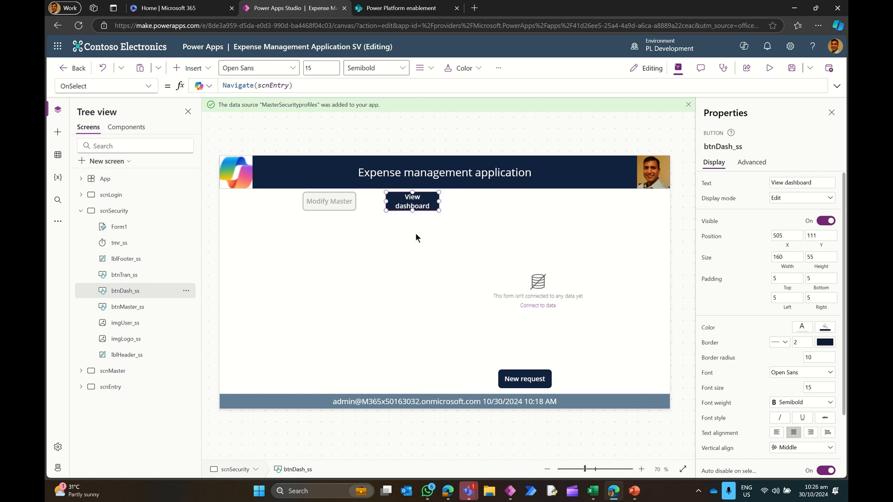
{"action": "left_click_drag", "start_coordinate": [530, 385], "coordinate": [488, 204]}
Step: Delete the New request, View dashboard and Modify Master buttons from the scnSecurity screen
{"action": "key", "text": "Delete"}
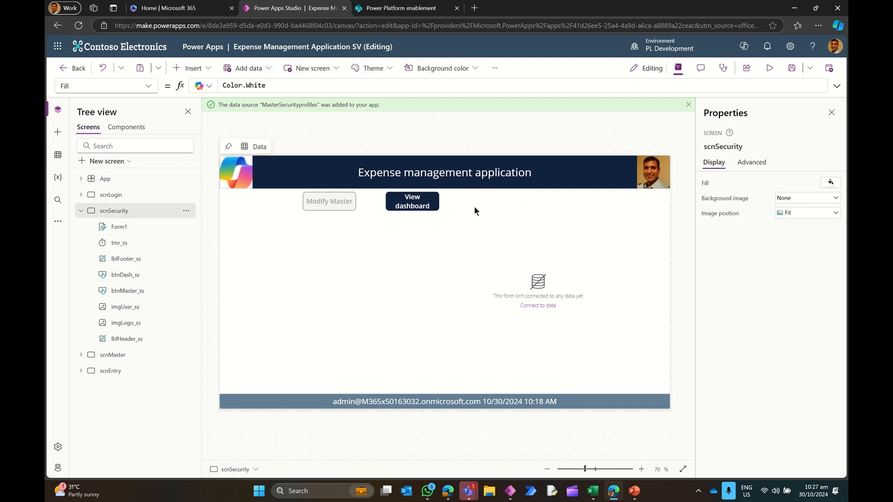
{"action": "left_click", "coordinate": [420, 202]}
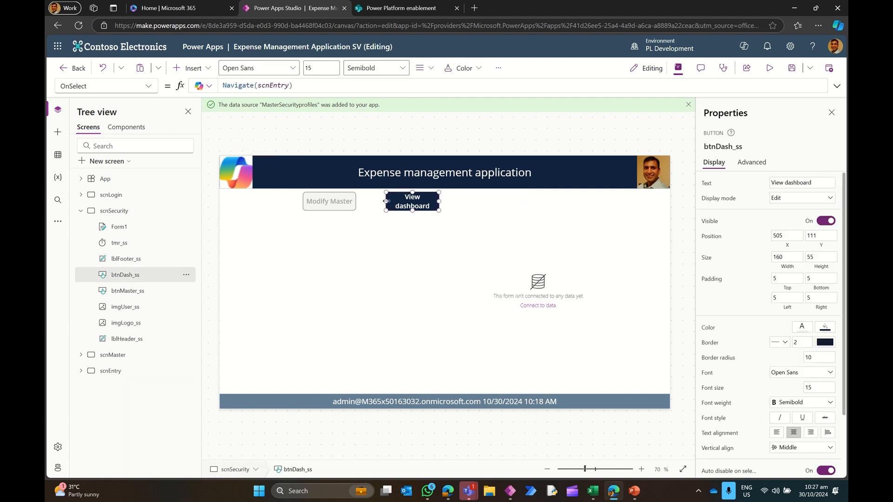
{"action": "key", "text": "Delete"}
{"action": "left_click", "coordinate": [333, 202]}
{"action": "key", "text": "Delete"}
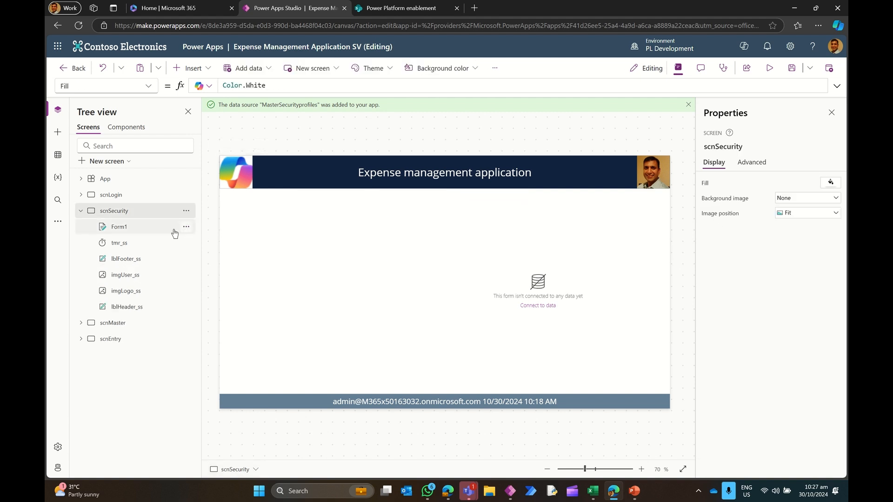
Step: Rename the edit form FormSS and fit it above the footer at about X 780, Y 254, sized about 585 by 470
{"action": "double_click", "coordinate": [152, 226]}
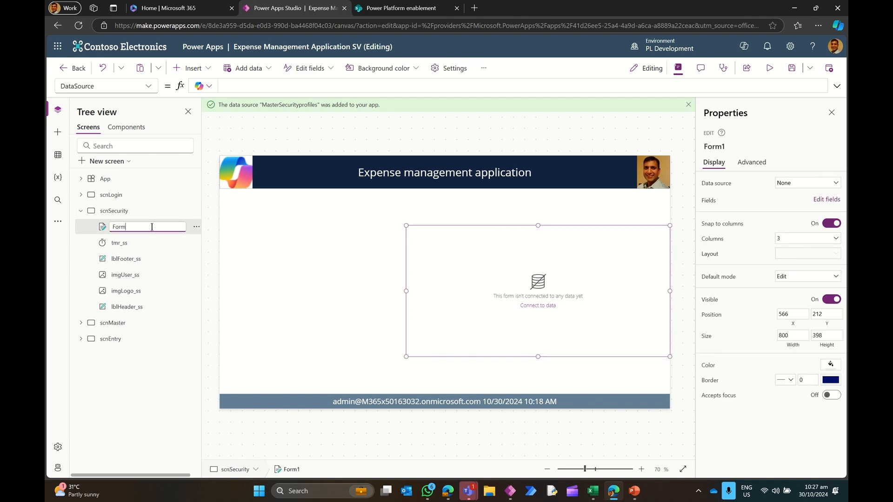
{"action": "type", "text": "SS"}
{"action": "key", "text": "Return"}
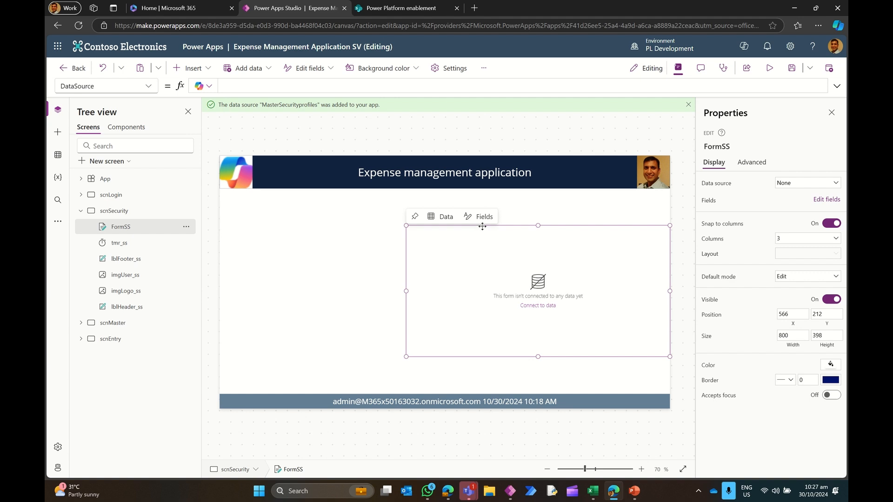
{"action": "left_click_drag", "start_coordinate": [579, 226], "coordinate": [586, 264]}
{"action": "left_click_drag", "start_coordinate": [406, 329], "coordinate": [476, 329]}
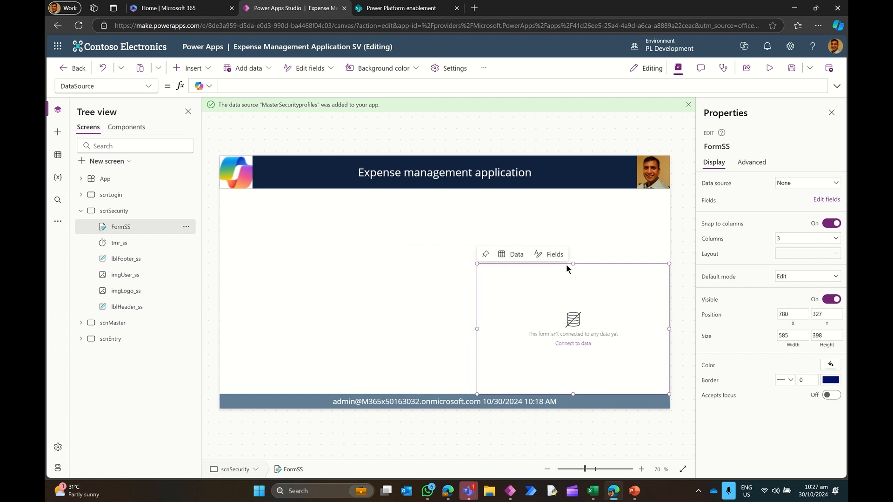
{"action": "left_click_drag", "start_coordinate": [572, 264], "coordinate": [573, 240]}
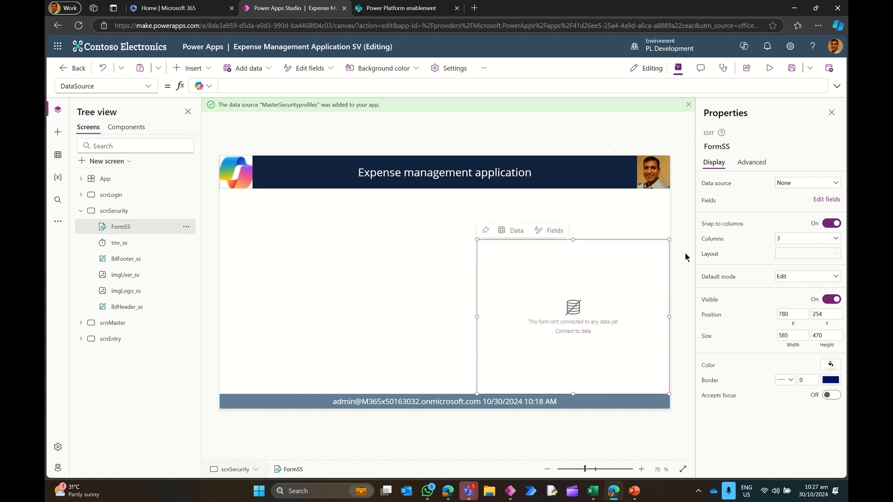
Step: Set FormSS to a single column and use MasterSecurityprofiles as its data source
{"action": "left_click", "coordinate": [786, 242]}
{"action": "left_click", "coordinate": [785, 250]}
{"action": "left_click", "coordinate": [795, 184]}
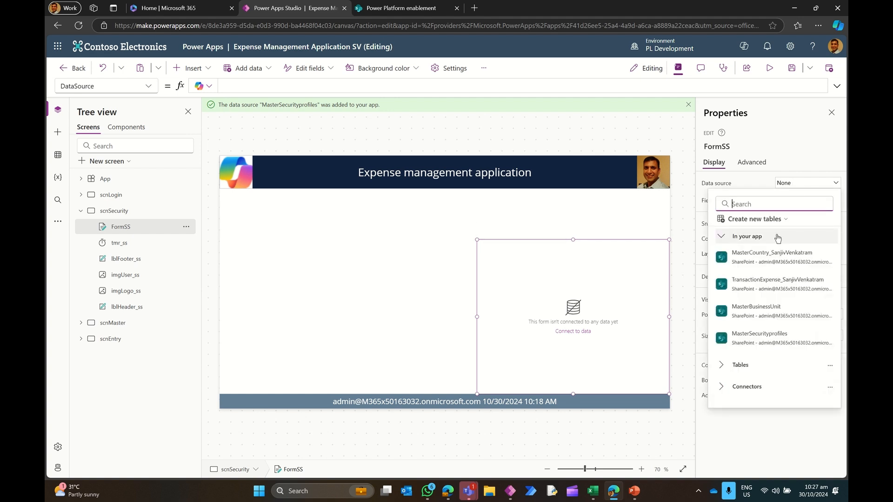
{"action": "left_click", "coordinate": [762, 339]}
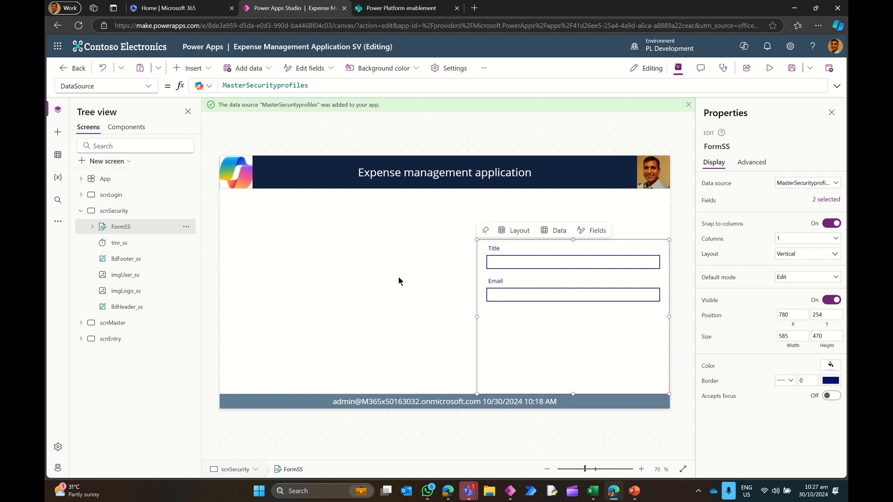
Step: Give the FormSS form a light blue fill color
{"action": "left_click", "coordinate": [831, 365]}
{"action": "left_click", "coordinate": [752, 330]}
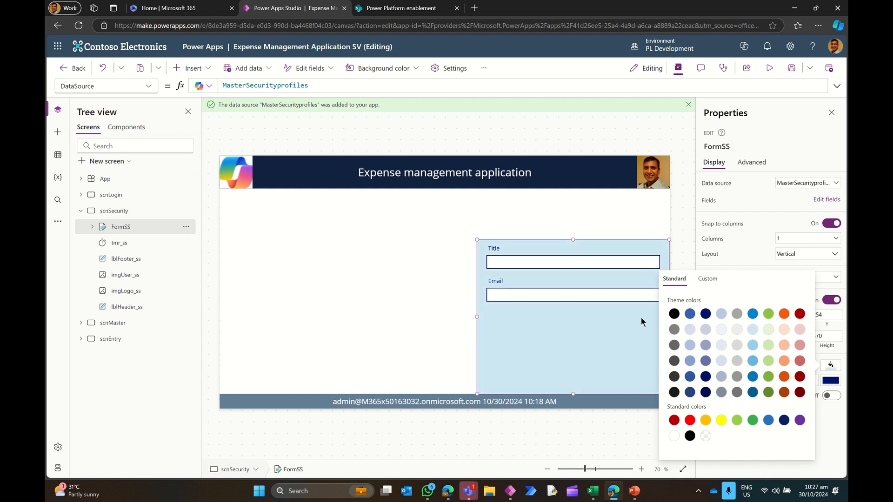
{"action": "left_click", "coordinate": [421, 296]}
Step: Insert a data table beside FormSS, placed at about X 0, Y 254 and sized about 800 by 469
{"action": "left_click", "coordinate": [190, 68]}
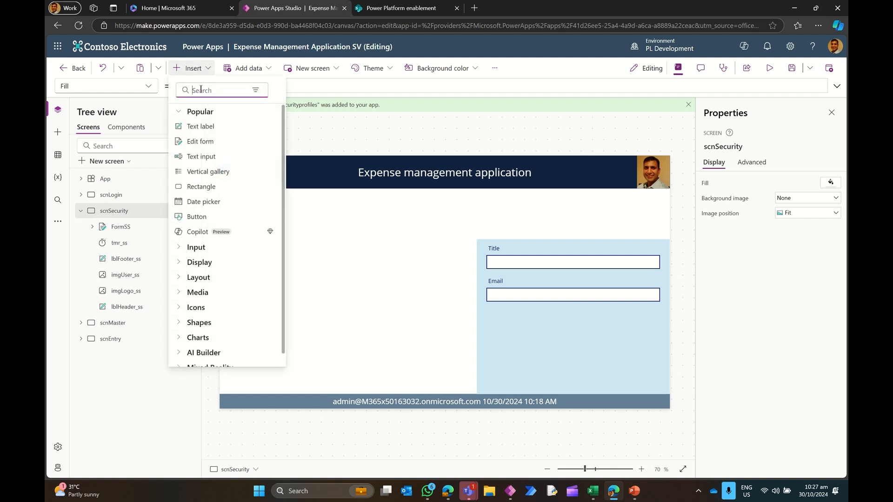
{"action": "type", "text": "data"}
{"action": "left_click", "coordinate": [212, 126]}
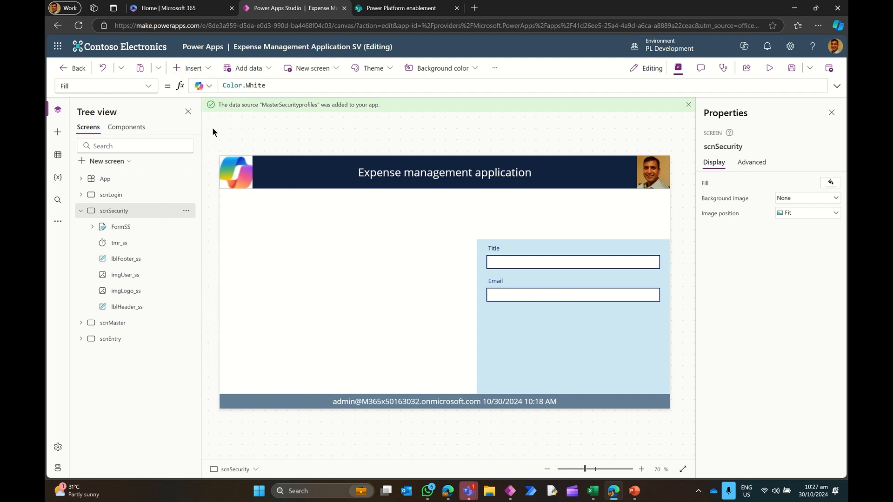
{"action": "left_click", "coordinate": [486, 237]}
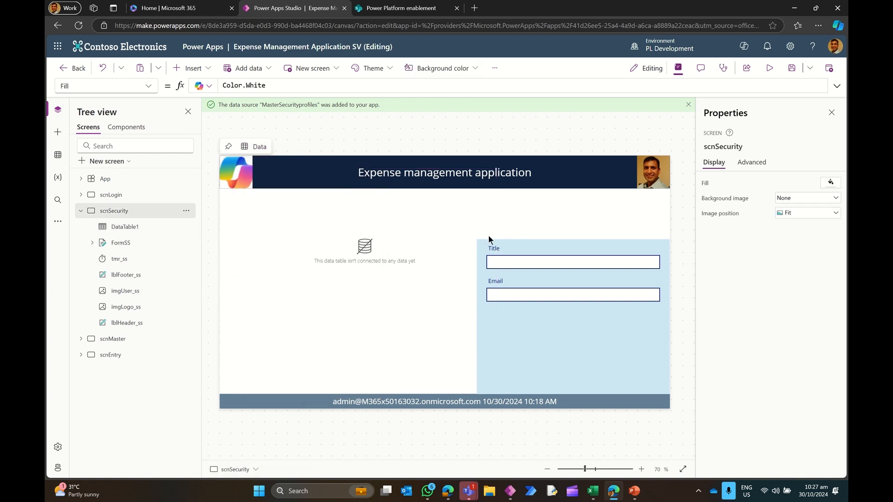
{"action": "left_click", "coordinate": [126, 227]}
{"action": "left_click_drag", "start_coordinate": [231, 237], "coordinate": [215, 295]}
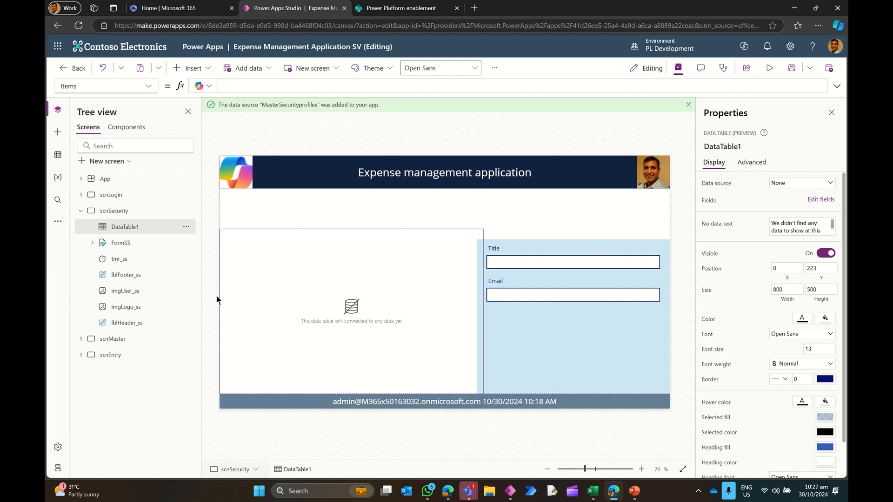
{"action": "left_click_drag", "start_coordinate": [351, 230], "coordinate": [352, 240]}
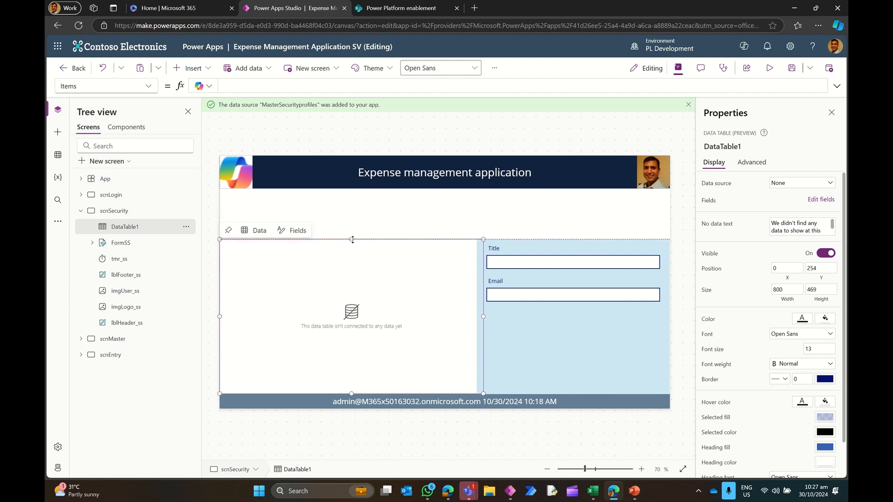
Step: Narrow the data table to a width of about 780 and use MasterSecurityprofiles as its data source
{"action": "left_click_drag", "start_coordinate": [483, 317], "coordinate": [477, 317]}
{"action": "left_click", "coordinate": [799, 183]}
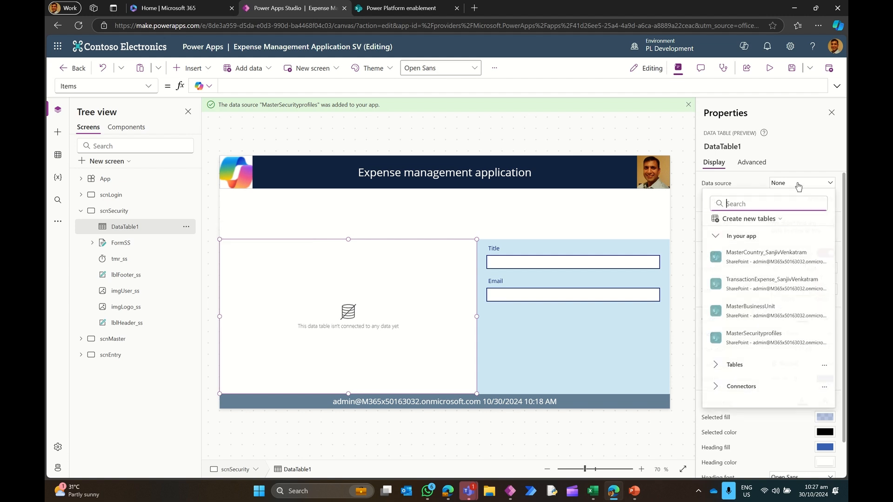
{"action": "left_click", "coordinate": [759, 337]}
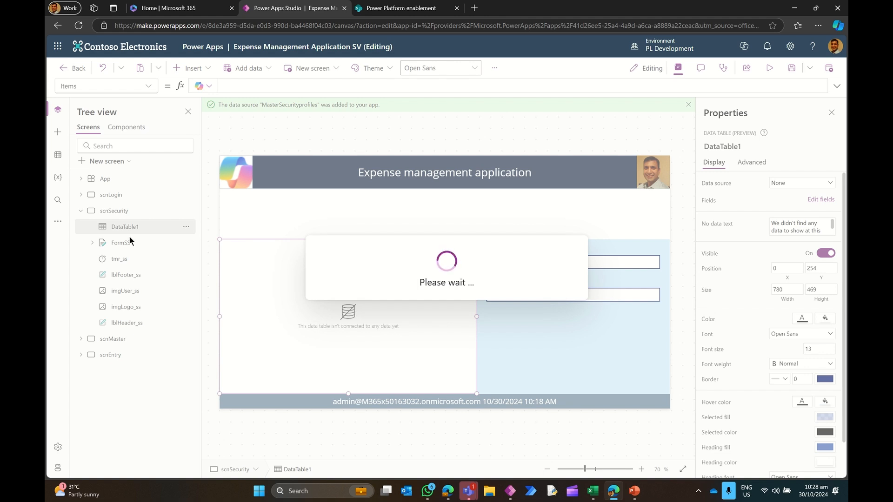
Step: Rename the security screen's data table DataTable_ss and its edit form Form_ss
{"action": "double_click", "coordinate": [145, 227]}
{"action": "left_click", "coordinate": [155, 226]}
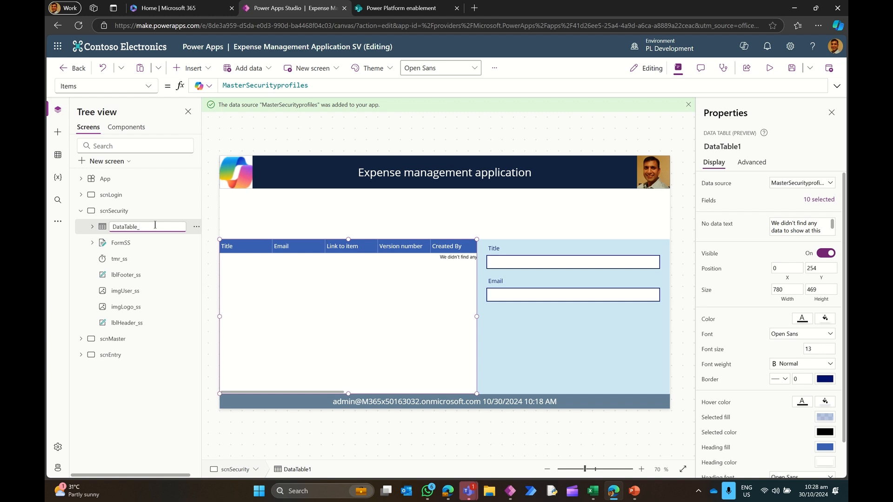
{"action": "key", "text": "Return"}
{"action": "double_click", "coordinate": [134, 246]}
{"action": "left_click", "coordinate": [144, 242]}
{"action": "type", "text": "_s"}
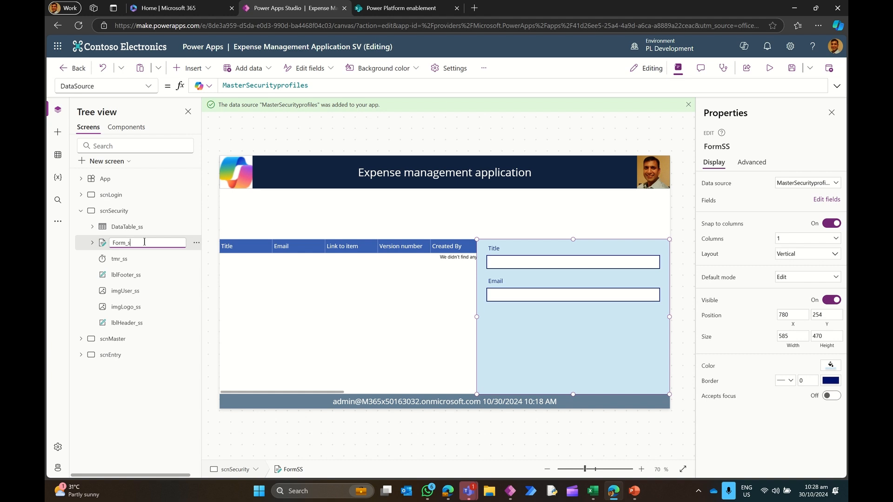
{"action": "type", "text": "s"}
{"action": "key", "text": "Return"}
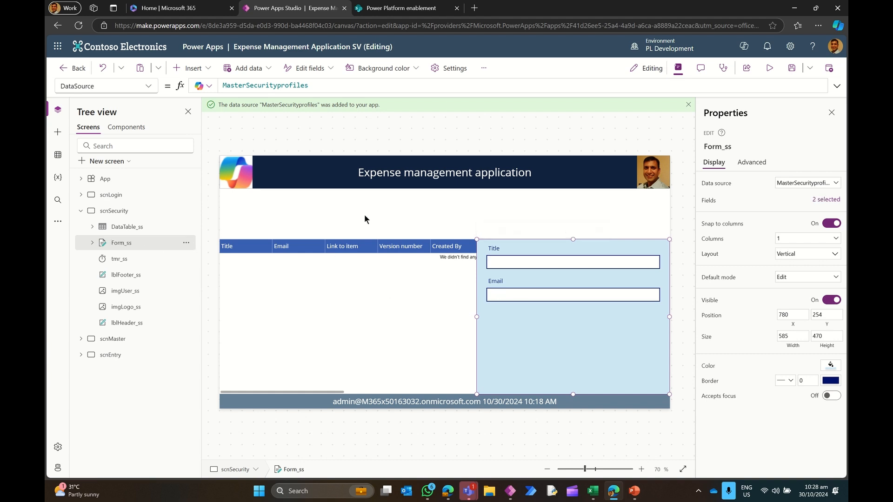
Step: Unlock the Email data card inside Form_ss
{"action": "left_click", "coordinate": [92, 243]}
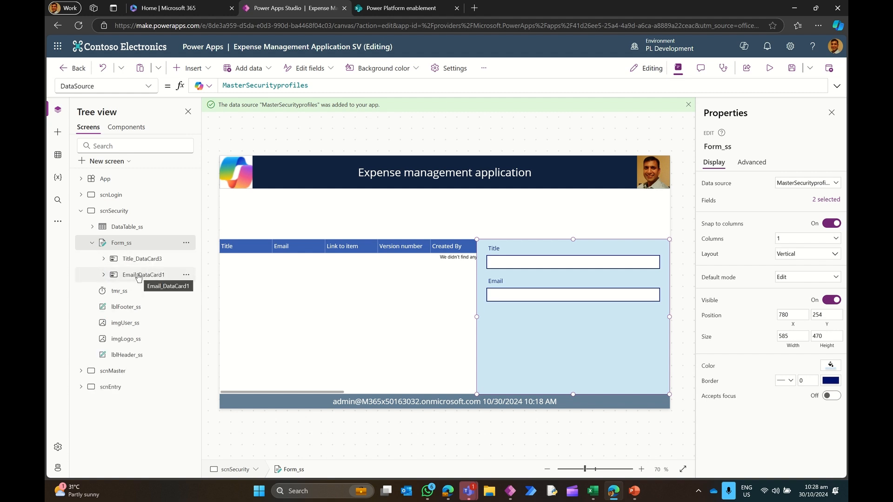
{"action": "left_click", "coordinate": [142, 277]}
{"action": "right_click", "coordinate": [142, 278]}
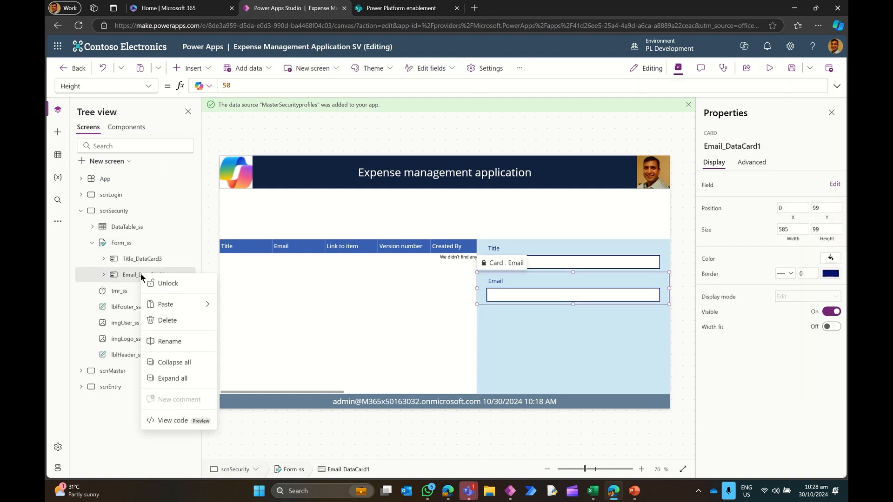
{"action": "left_click", "coordinate": [161, 289]}
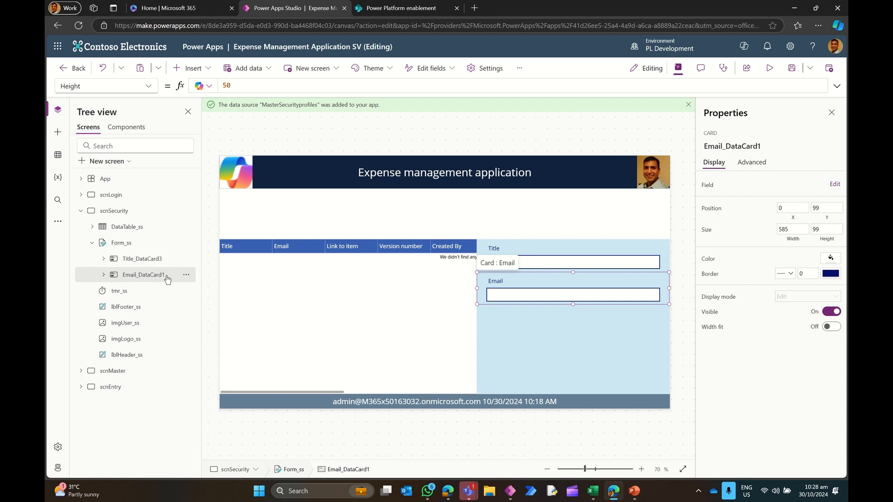
Step: Set the Email data card's height to 200 and move its value field, DataCardValue15, down to about Y 134
{"action": "left_click", "coordinate": [107, 277]}
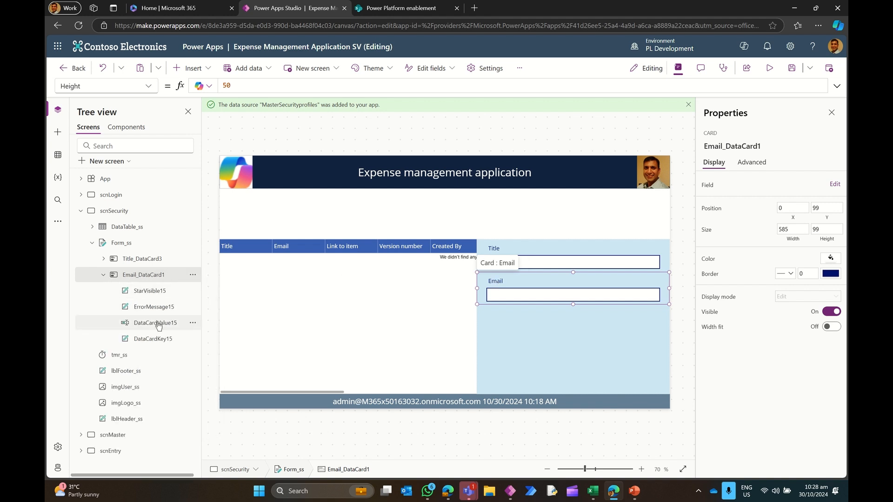
{"action": "left_click_drag", "start_coordinate": [573, 305], "coordinate": [573, 323]}
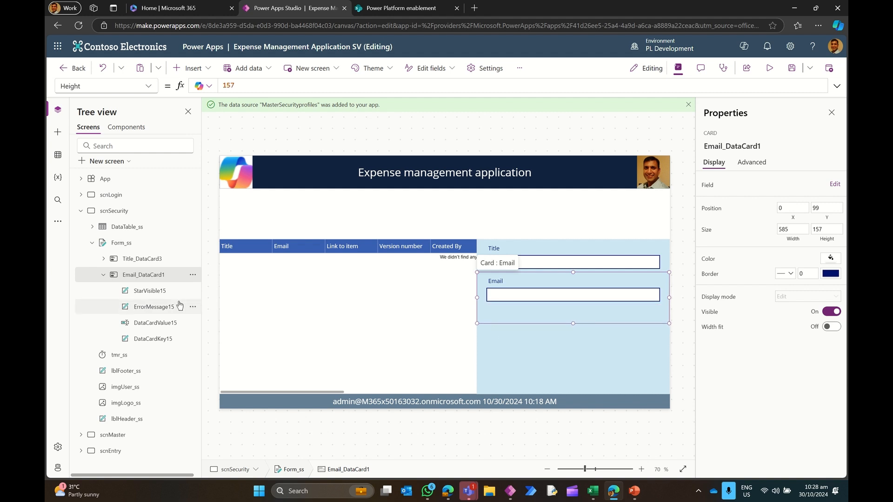
{"action": "left_click", "coordinate": [827, 229]}
{"action": "type", "text": "200"}
{"action": "key", "text": "Return"}
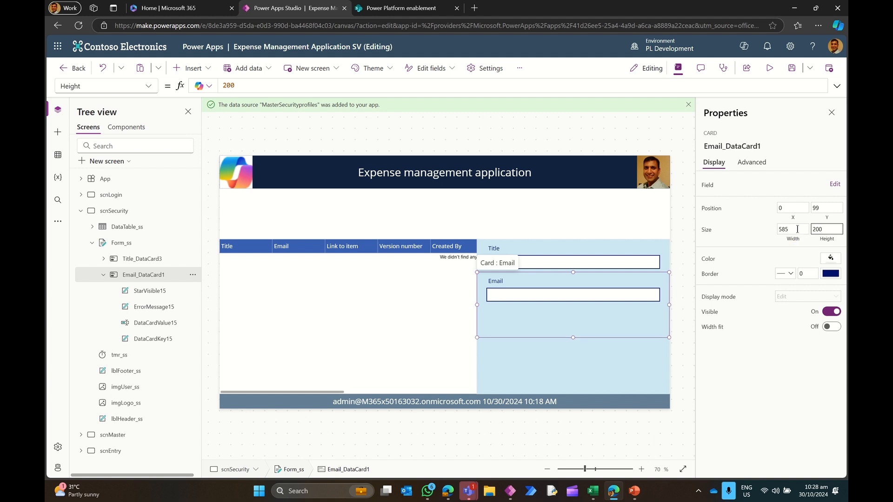
{"action": "left_click", "coordinate": [164, 324]}
{"action": "left_click_drag", "start_coordinate": [518, 301], "coordinate": [520, 330]}
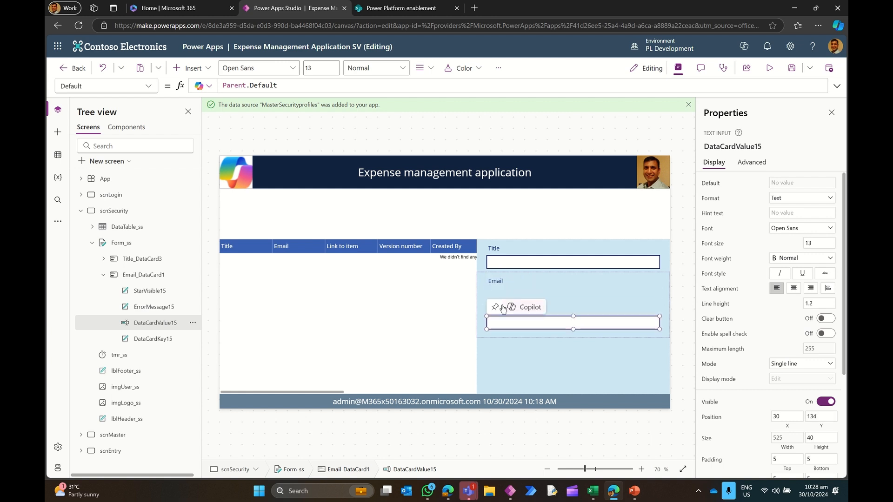
Step: Insert a text input inside the Email data card and rename it txtUser_ss
{"action": "left_click", "coordinate": [140, 275]}
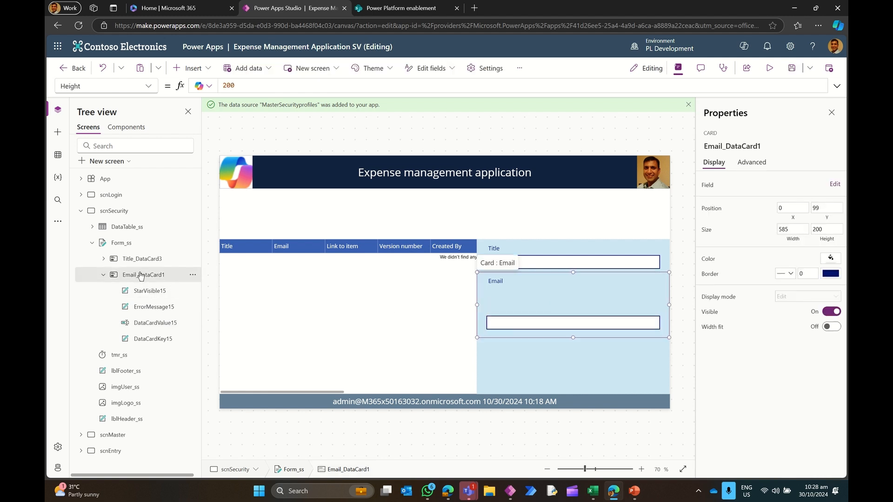
{"action": "left_click", "coordinate": [194, 69]}
{"action": "type", "text": "text"}
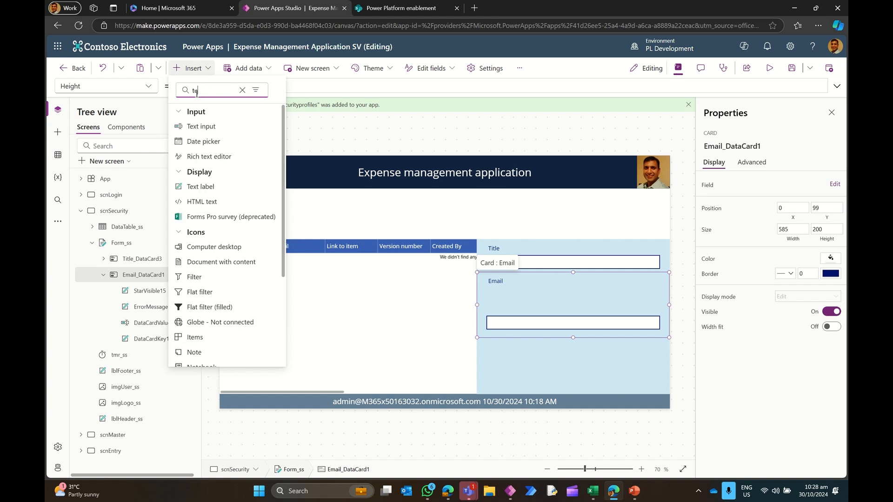
{"action": "left_click", "coordinate": [201, 127]}
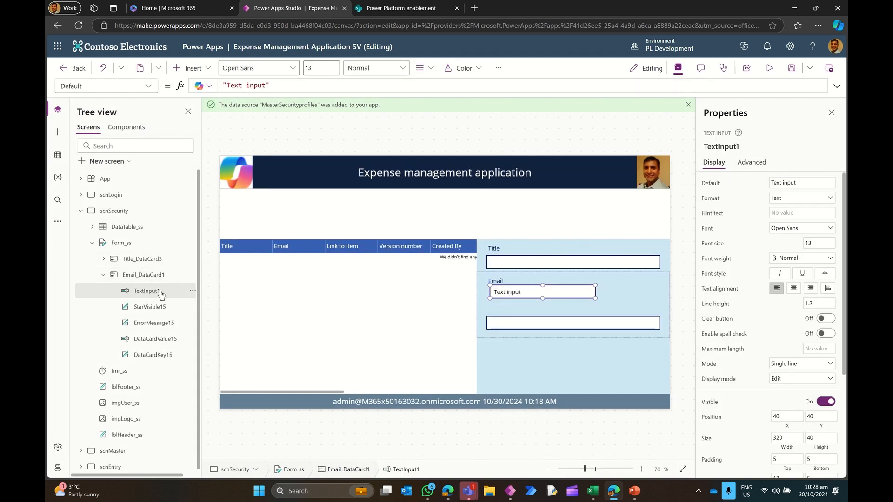
{"action": "double_click", "coordinate": [168, 290]}
{"action": "type", "text": "t"}
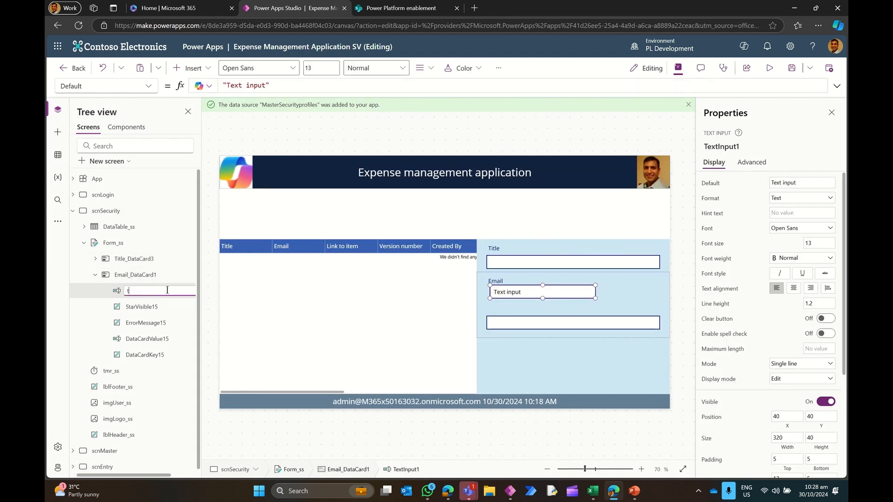
{"action": "type", "text": "xtUser_ss"}
{"action": "key", "text": "Return"}
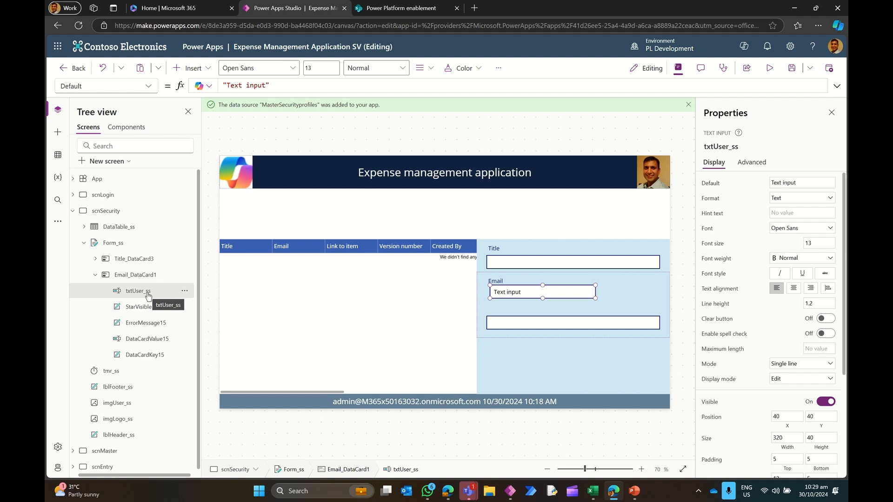
Step: Fit txtUser_ss above the card's value field at about X 30, Y 69, sized about 525 by 42
{"action": "mouse_move", "coordinate": [510, 297]}
{"action": "left_click_drag", "start_coordinate": [510, 298], "coordinate": [507, 308]}
{"action": "left_click_drag", "start_coordinate": [592, 309], "coordinate": [658, 309]}
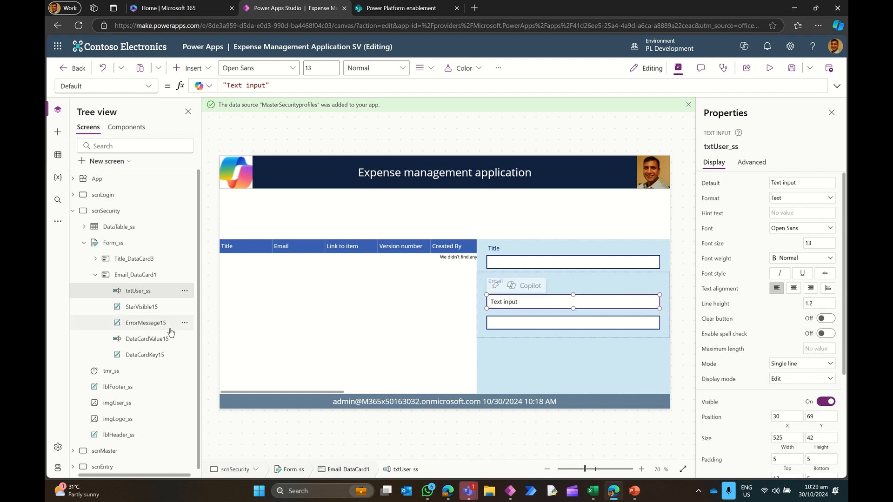
Step: Set the DisplayMode formula of DataCardValue15 in the Email card to Parent.DisplayMode.View
{"action": "left_click", "coordinate": [161, 340]}
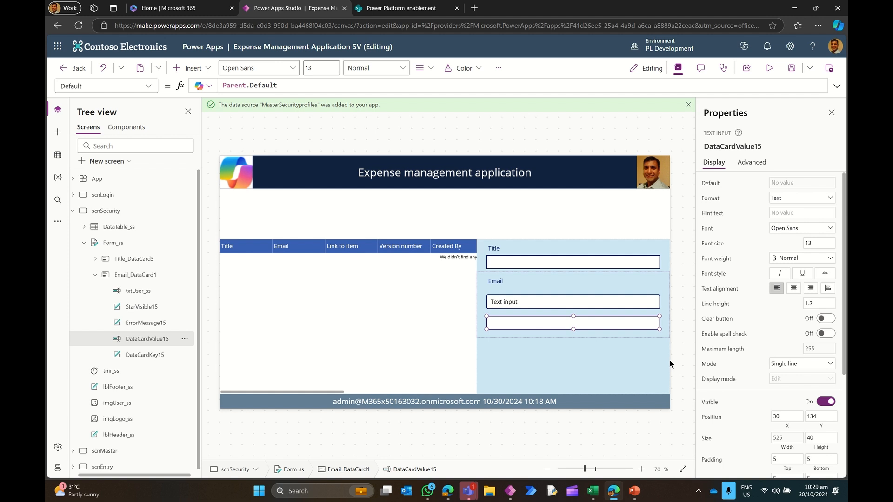
{"action": "left_click", "coordinate": [148, 87]}
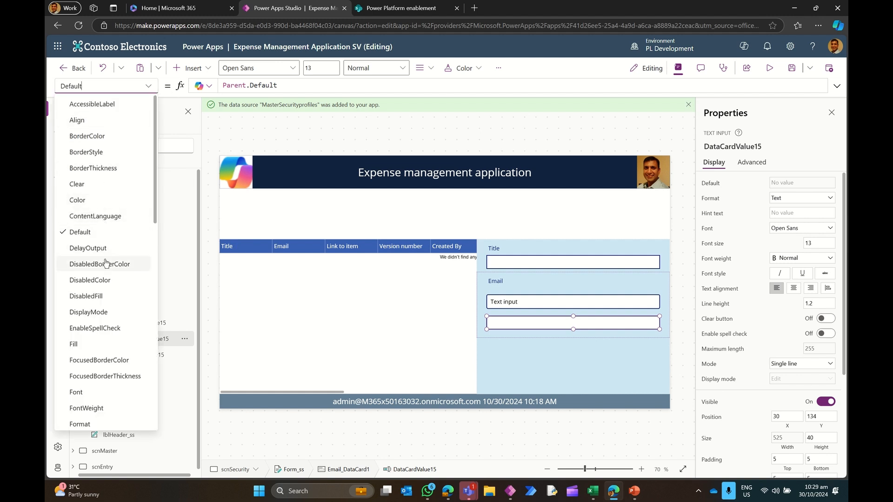
{"action": "left_click", "coordinate": [89, 312]}
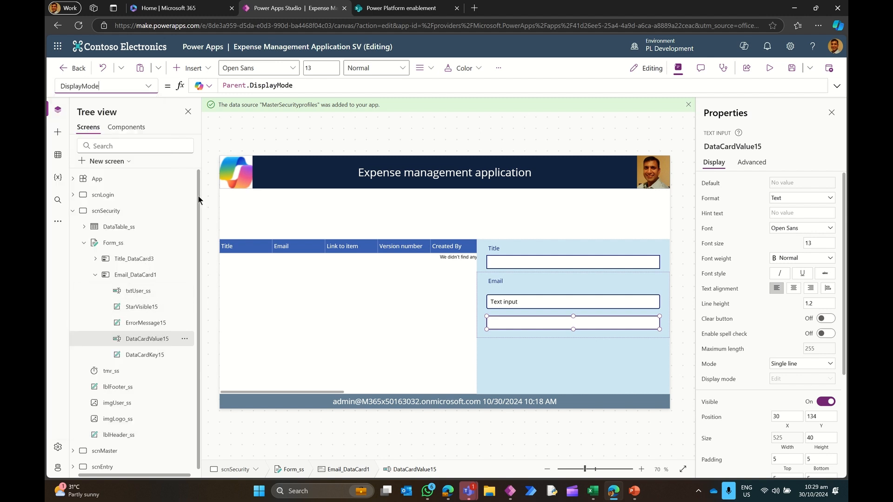
{"action": "type", "text": ".View"}
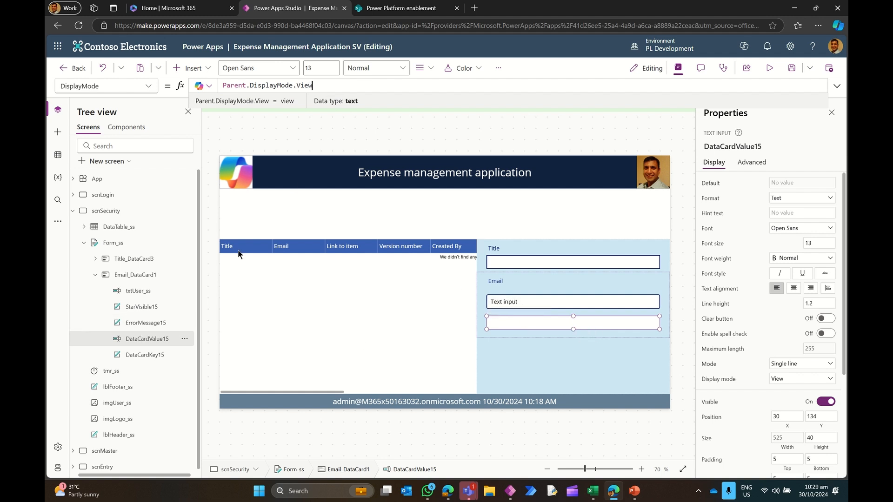
{"action": "left_click", "coordinate": [148, 87]}
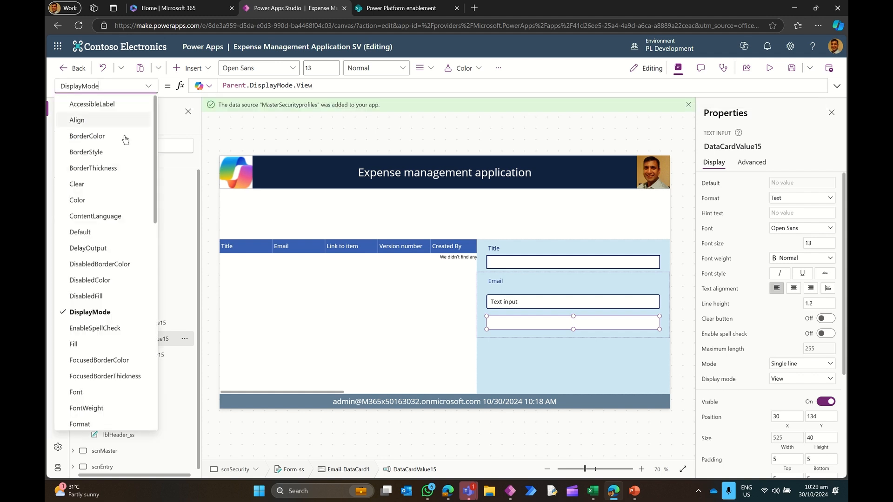
{"action": "scroll", "coordinate": [93, 216], "scroll_direction": "down", "scroll_amount": 2}
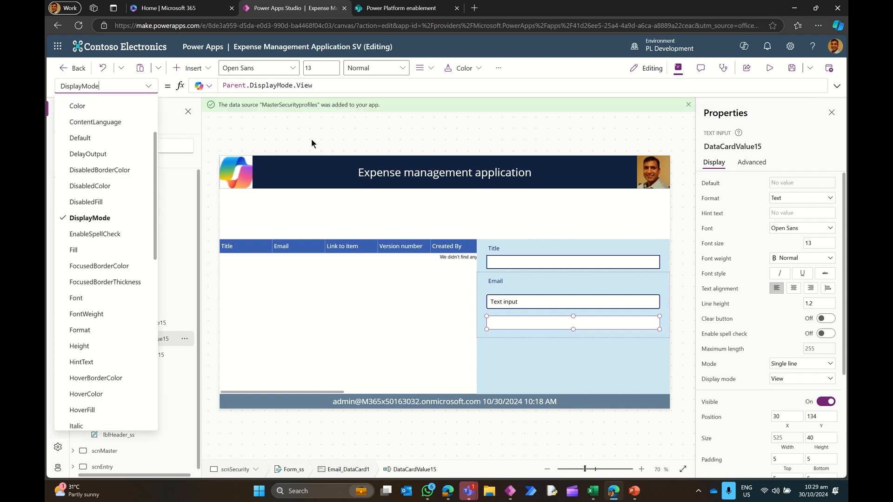
{"action": "left_click", "coordinate": [400, 133]}
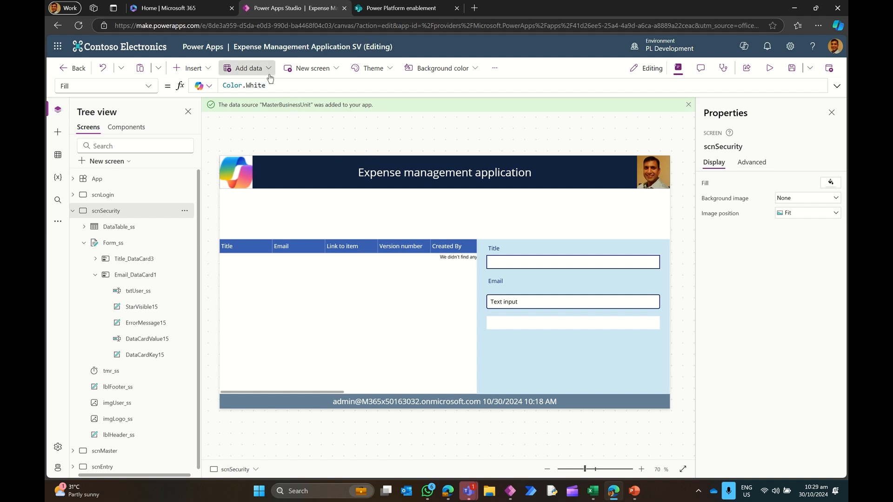
Step: Find the Office 365 Users connector and add it to the app through its existing connection
{"action": "left_click", "coordinate": [249, 68]}
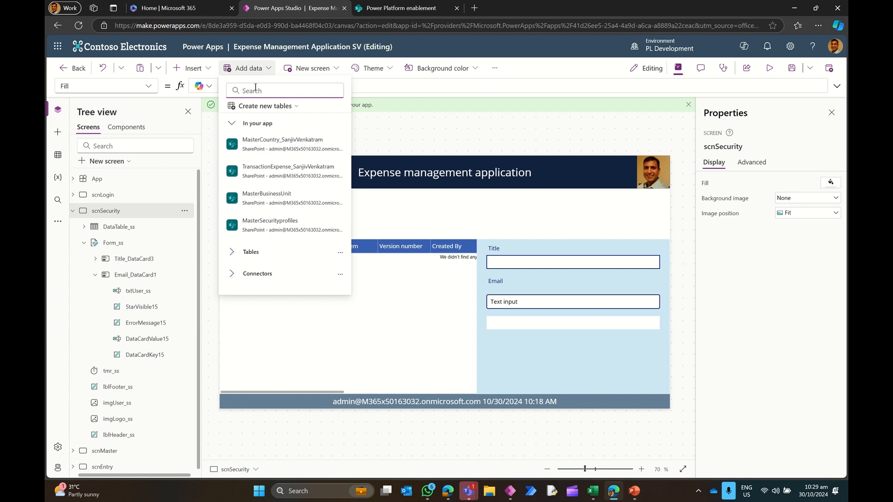
{"action": "type", "text": "off"}
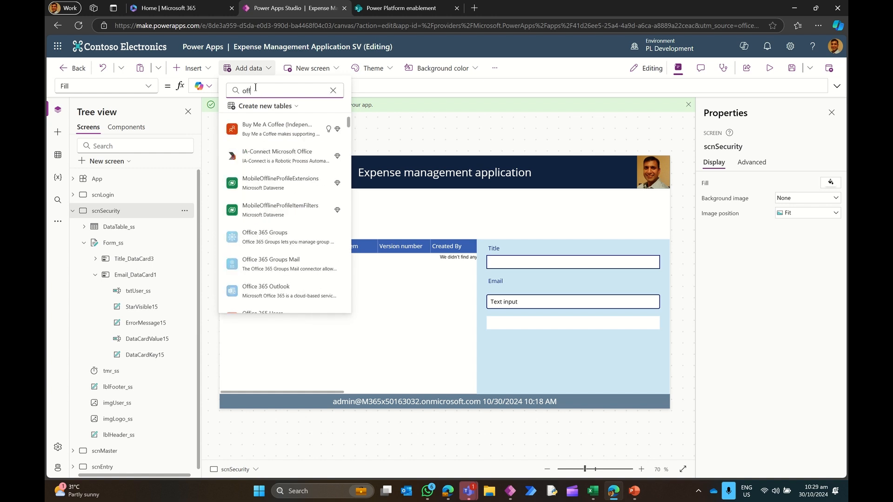
{"action": "type", "text": "ice"}
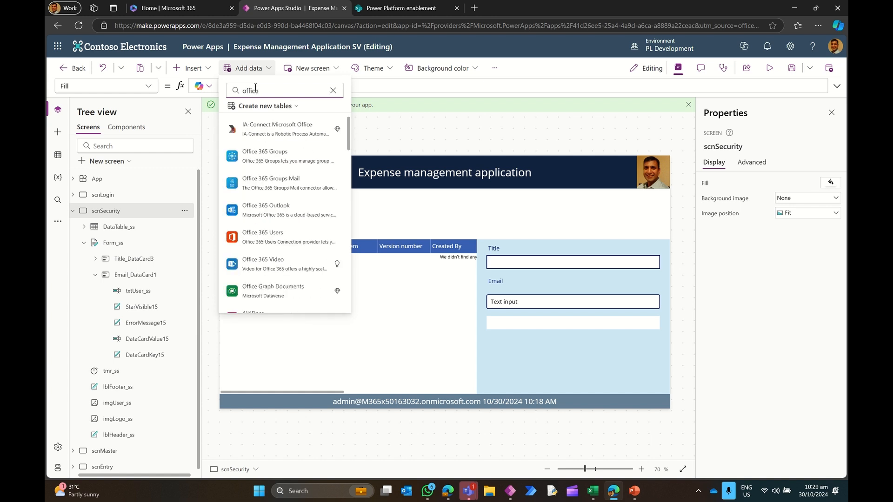
{"action": "mouse_move", "coordinate": [282, 238]}
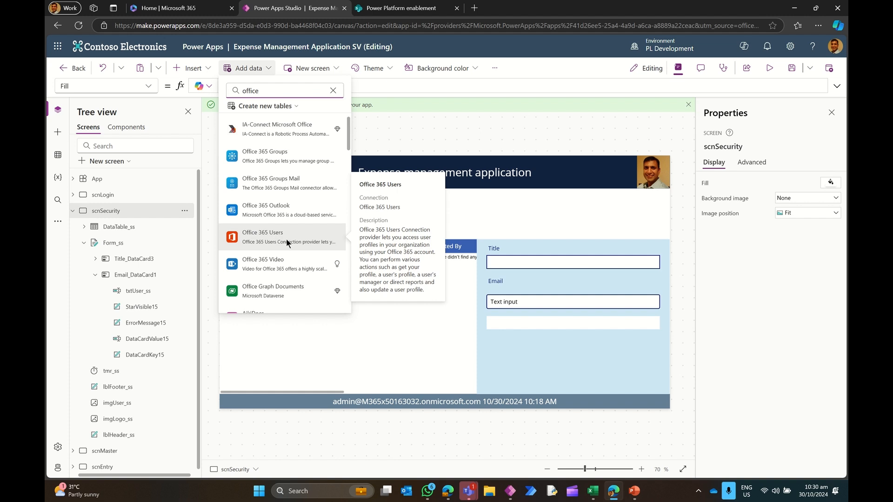
{"action": "left_click", "coordinate": [284, 238]}
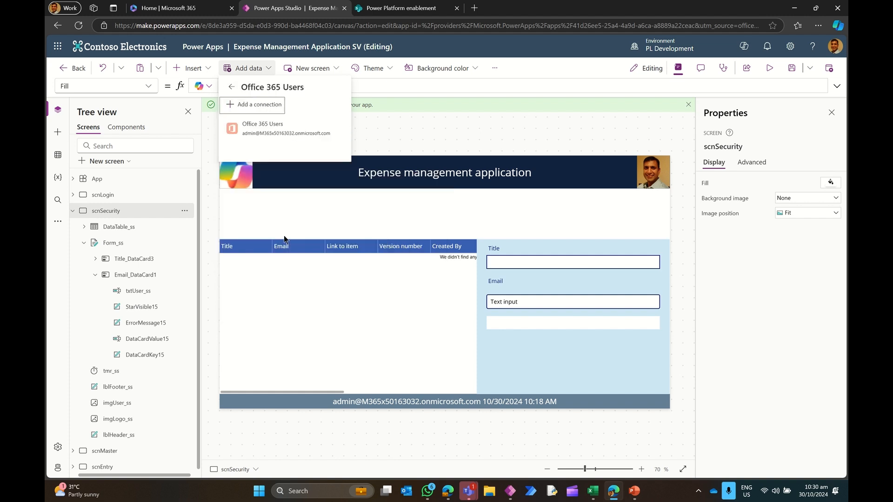
{"action": "left_click", "coordinate": [274, 129]}
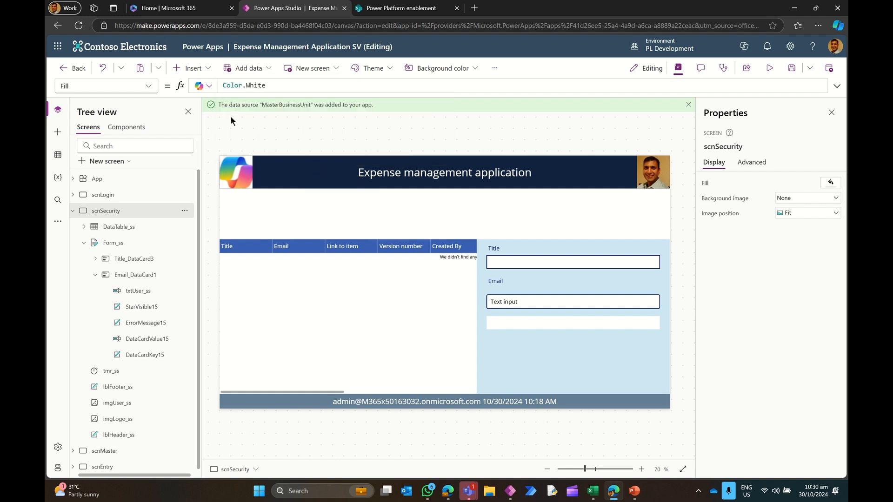
{"action": "left_click", "coordinate": [246, 68]}
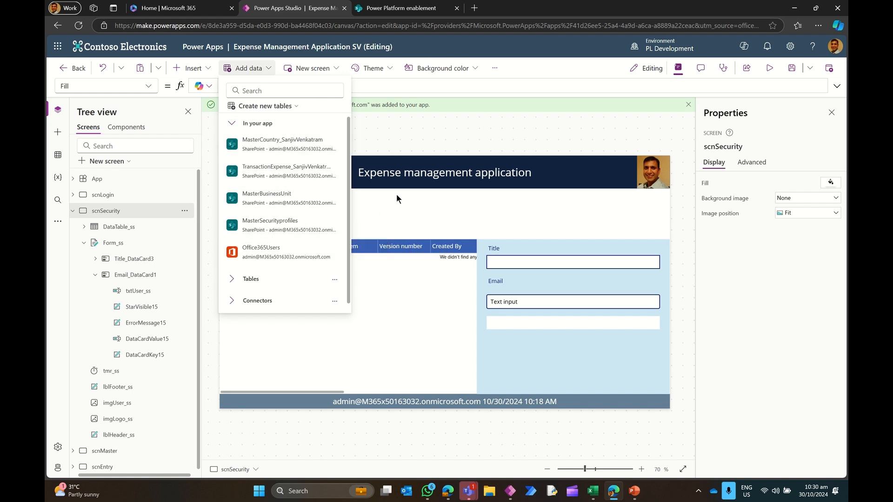
Step: Clear the Default formula of DataCardValue15 in the Email card
{"action": "left_click", "coordinate": [148, 339]}
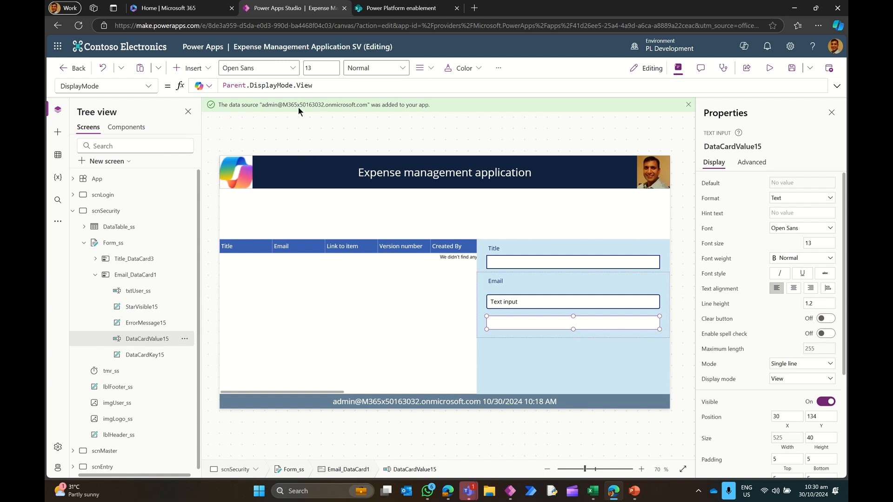
{"action": "left_click", "coordinate": [148, 86]}
{"action": "scroll", "coordinate": [121, 224], "scroll_direction": "down", "scroll_amount": 7}
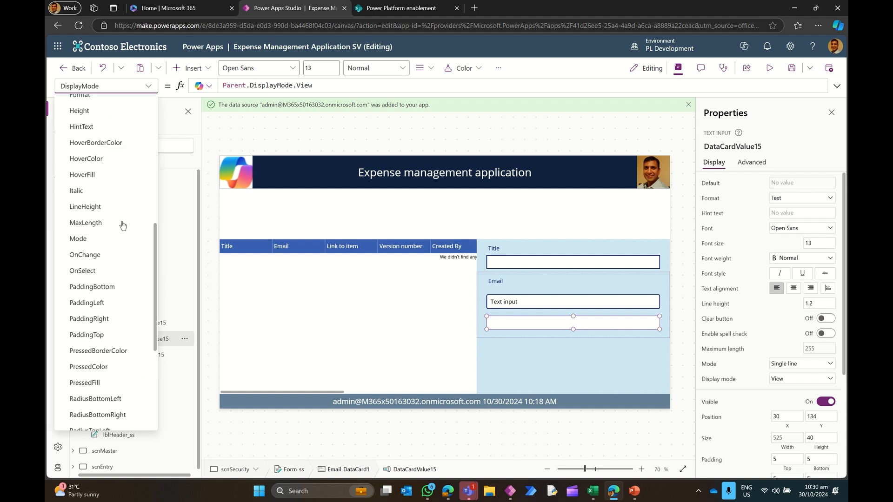
{"action": "scroll", "coordinate": [122, 226], "scroll_direction": "down", "scroll_amount": 5}
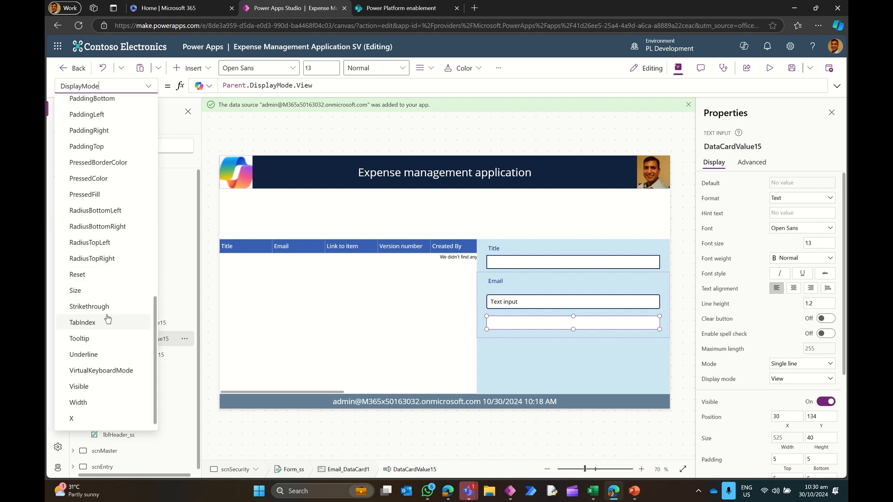
{"action": "scroll", "coordinate": [107, 307], "scroll_direction": "down", "scroll_amount": 1}
{"action": "scroll", "coordinate": [107, 297], "scroll_direction": "up", "scroll_amount": 2}
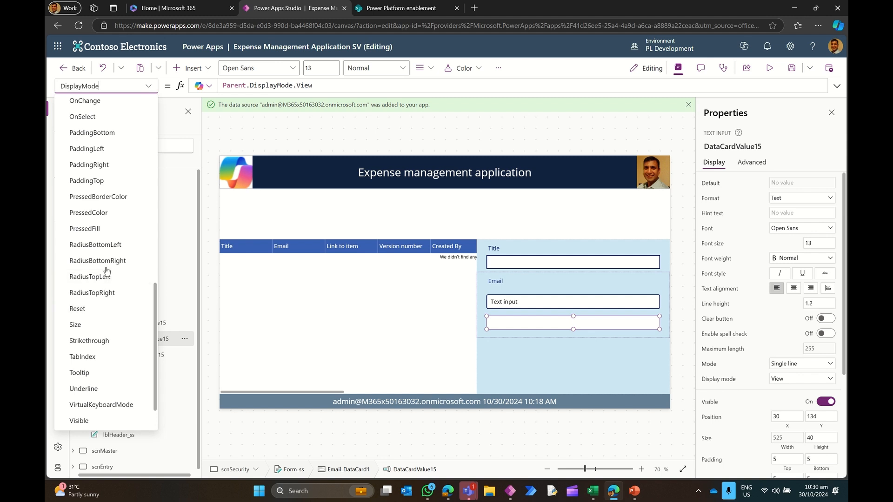
{"action": "scroll", "coordinate": [107, 261], "scroll_direction": "up", "scroll_amount": 10}
{"action": "left_click", "coordinate": [99, 232]}
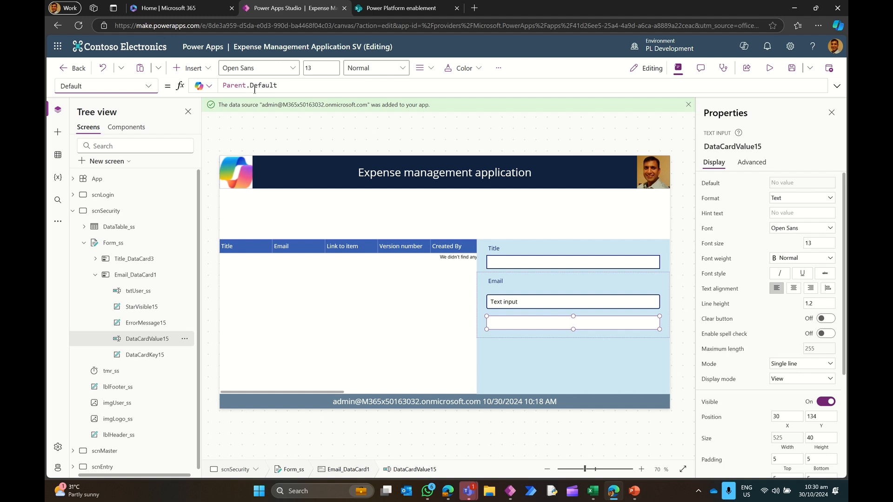
{"action": "left_click_drag", "start_coordinate": [278, 83], "coordinate": [173, 83]}
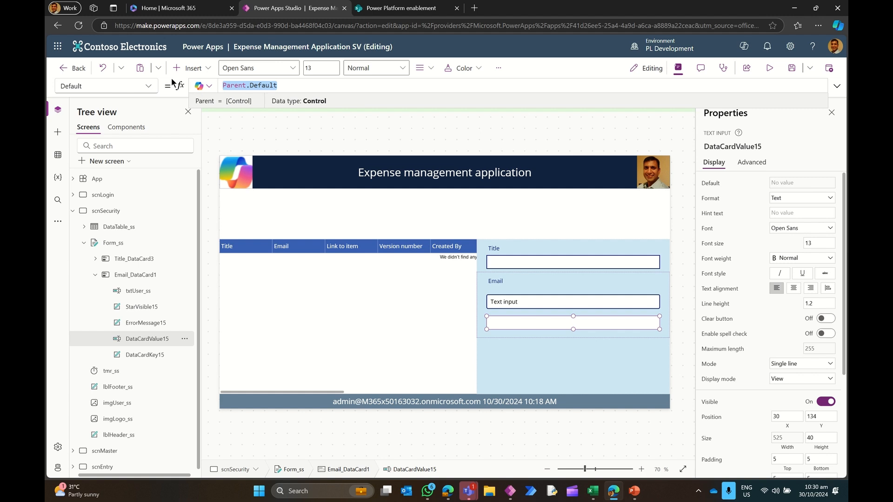
{"action": "key", "text": "Delete"}
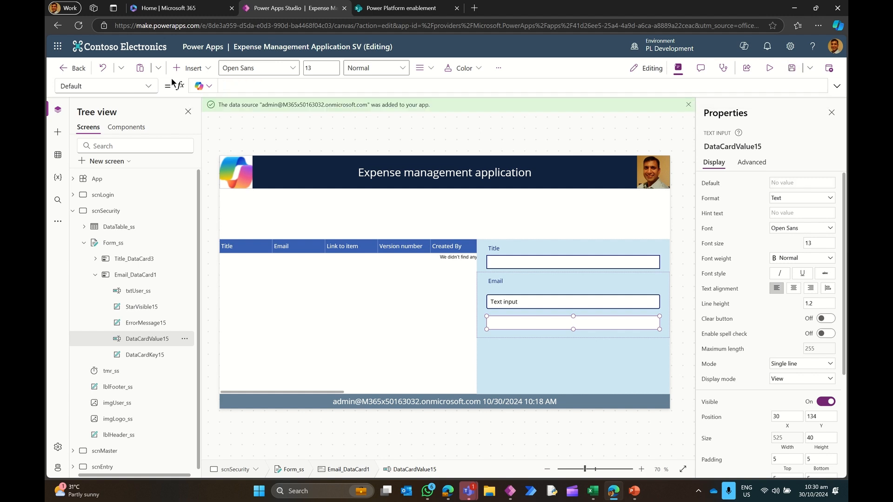
Step: Start the Default formula of DataCardValue15 with a call to Office365Users.SearchUser
{"action": "type", "text": "off"}
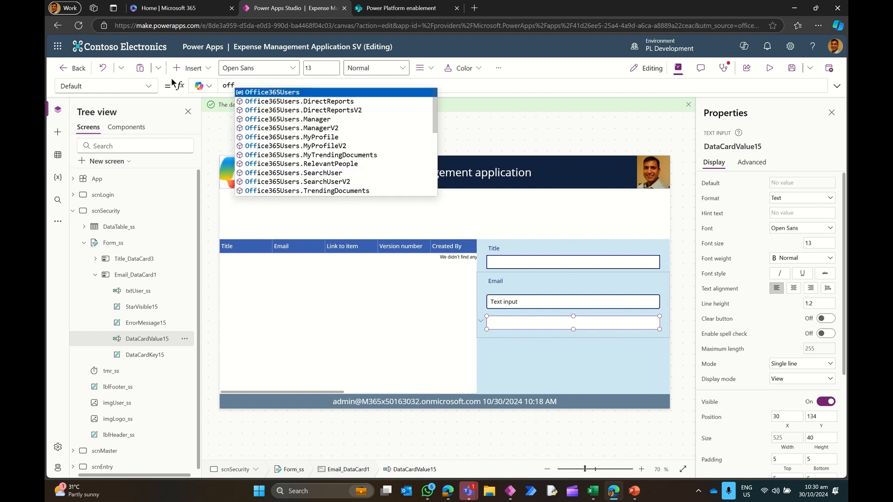
{"action": "key", "text": "Down"}
{"action": "key", "text": "Down"}
{"action": "key", "text": "Down"}
{"action": "key", "text": "Down"}
{"action": "key", "text": "Down"}
{"action": "key", "text": "Down"}
{"action": "key", "text": "Down"}
{"action": "key", "text": "Down"}
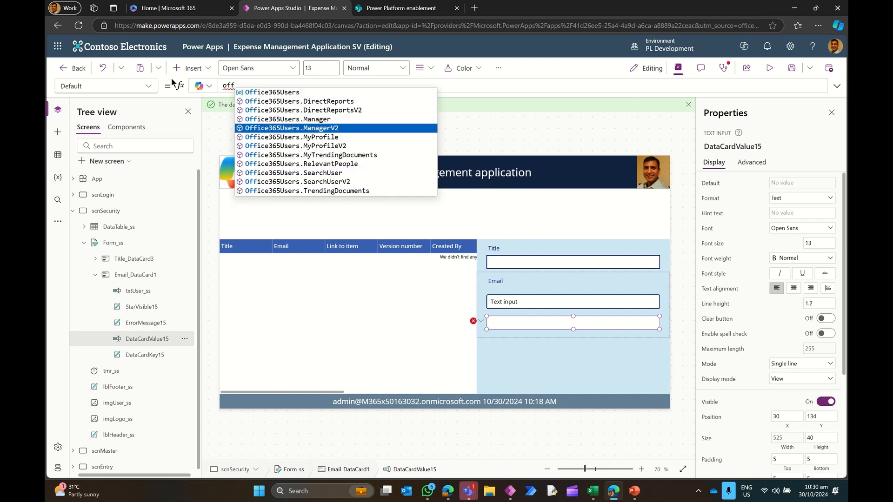
{"action": "key", "text": "Down"}
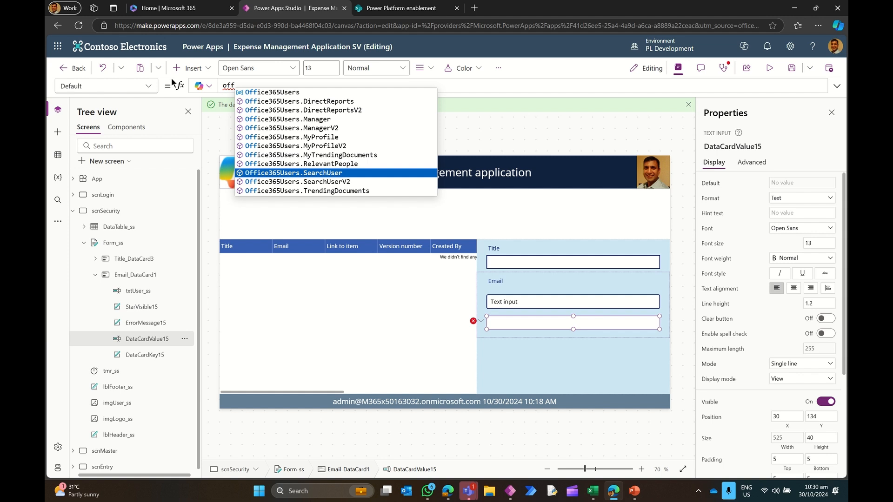
{"action": "left_click", "coordinate": [296, 175]}
{"action": "type", "text": "("}
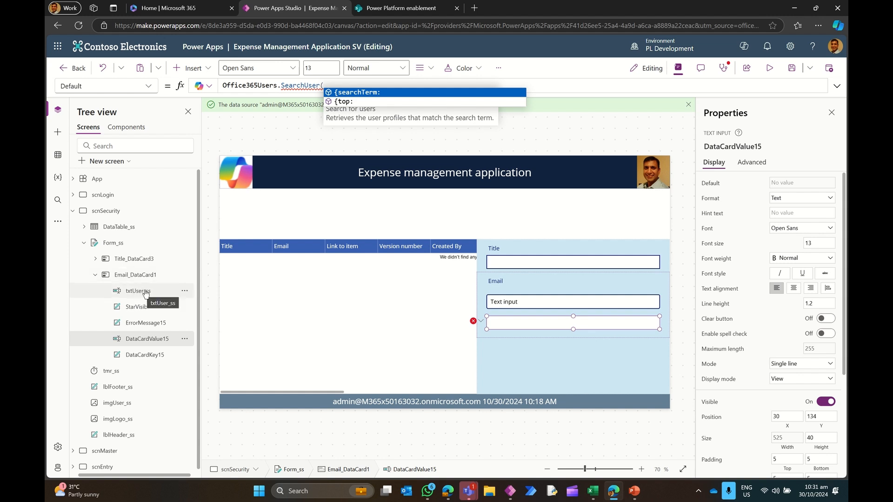
Step: Complete the SearchUser call with the argument record {searchTerm:txtUser_ss.Text,top:1}
{"action": "left_click", "coordinate": [369, 92]}
{"action": "type", "text": "txt"}
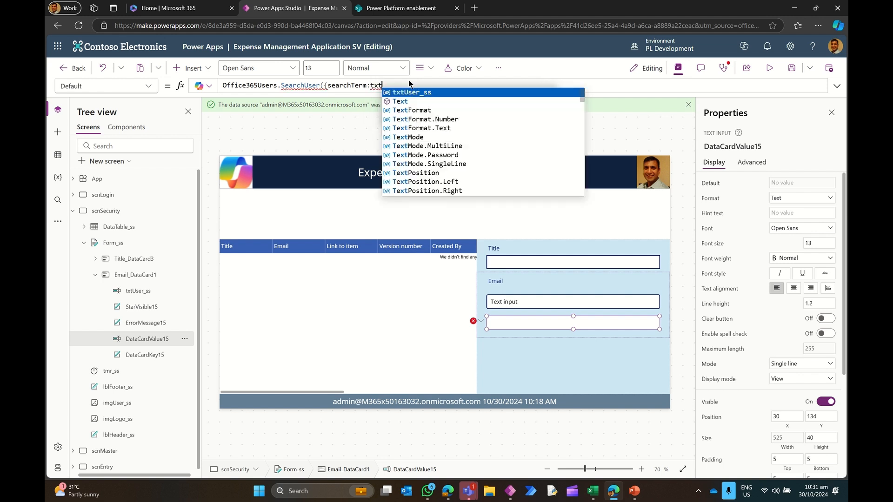
{"action": "left_click", "coordinate": [413, 93]}
{"action": "type", "text": ".Text"}
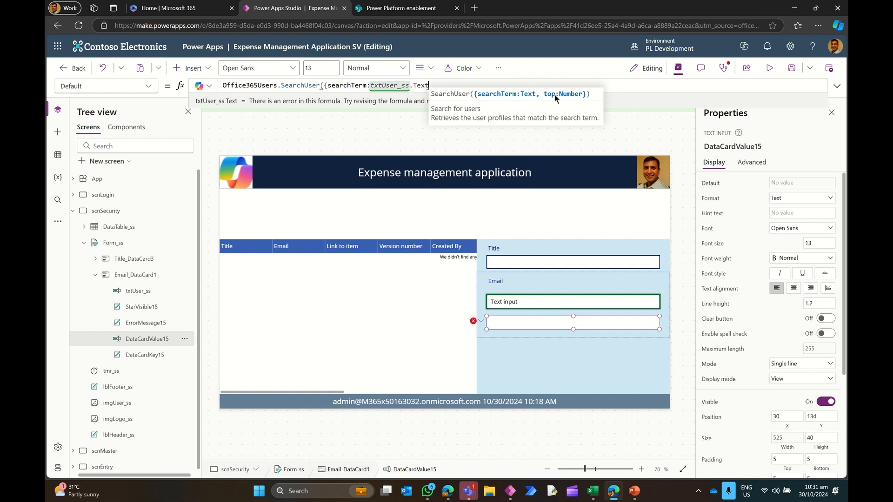
{"action": "type", "text": ","}
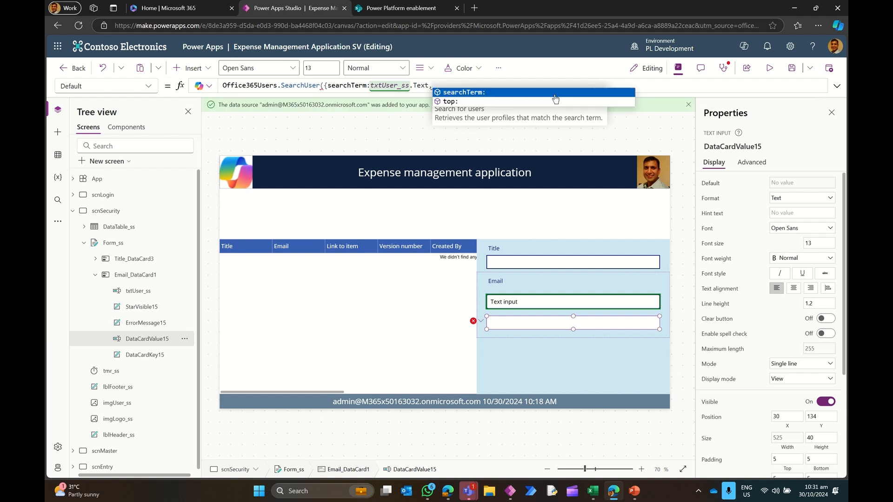
{"action": "type", "text": "top:1"}
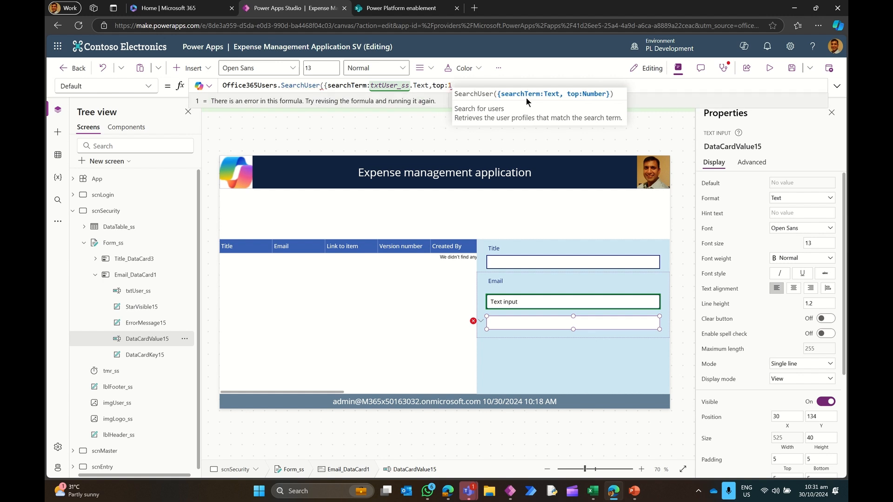
{"action": "type", "text": "}"}
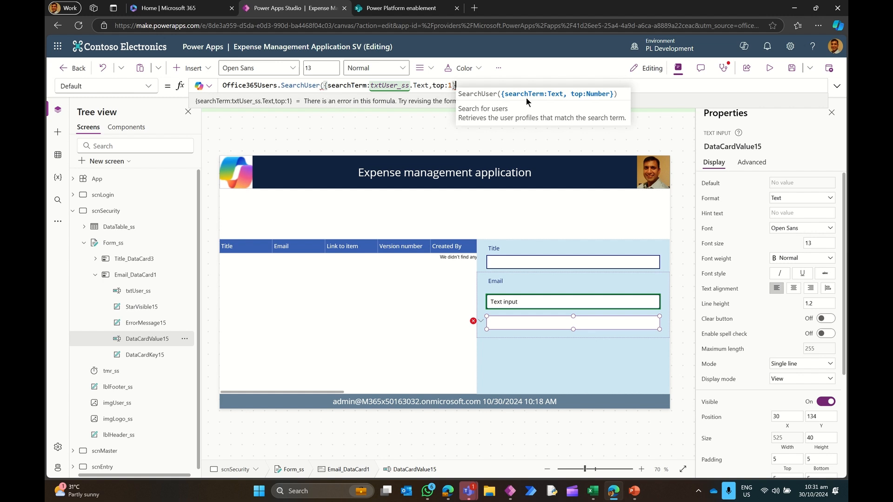
{"action": "type", "text": ")"}
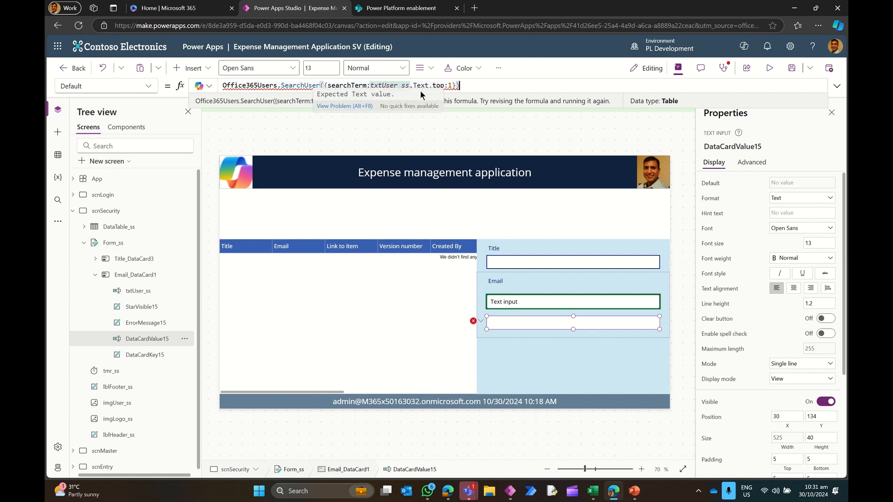
Step: Wrap the SearchUser call in First() and return its Mail field
{"action": "left_click", "coordinate": [225, 86]}
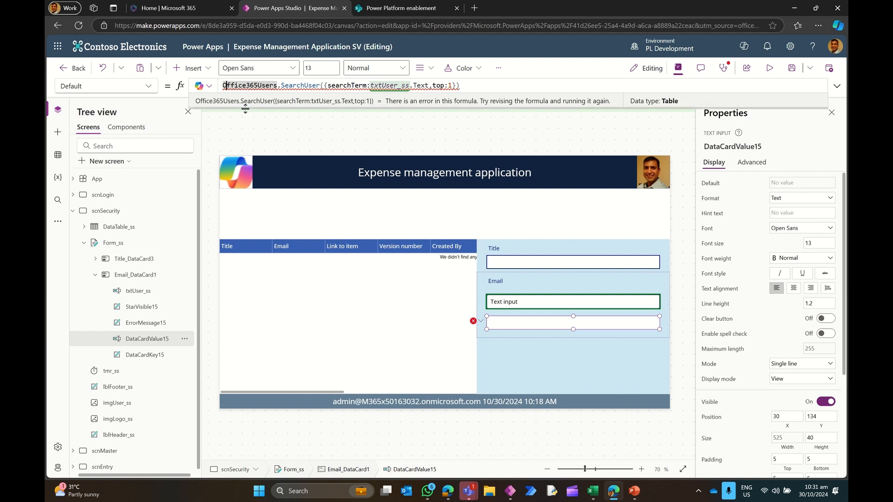
{"action": "type", "text": "Fir"}
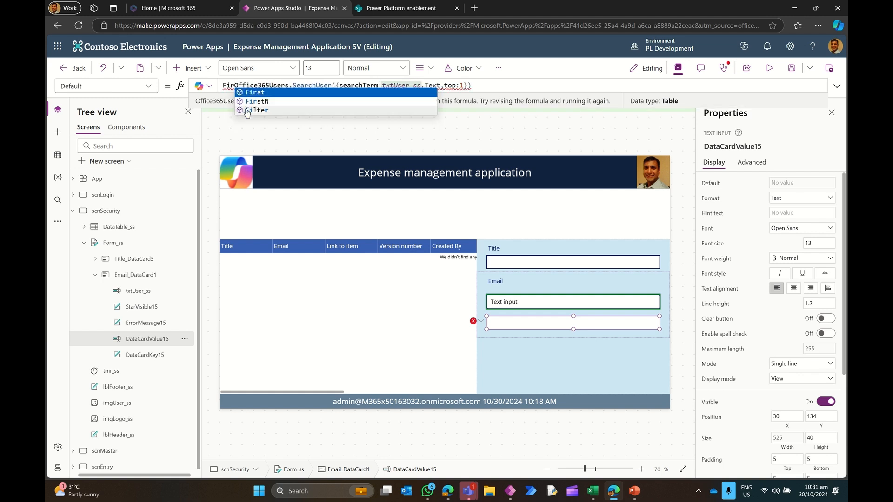
{"action": "key", "text": "Tab"}
{"action": "type", "text": "("}
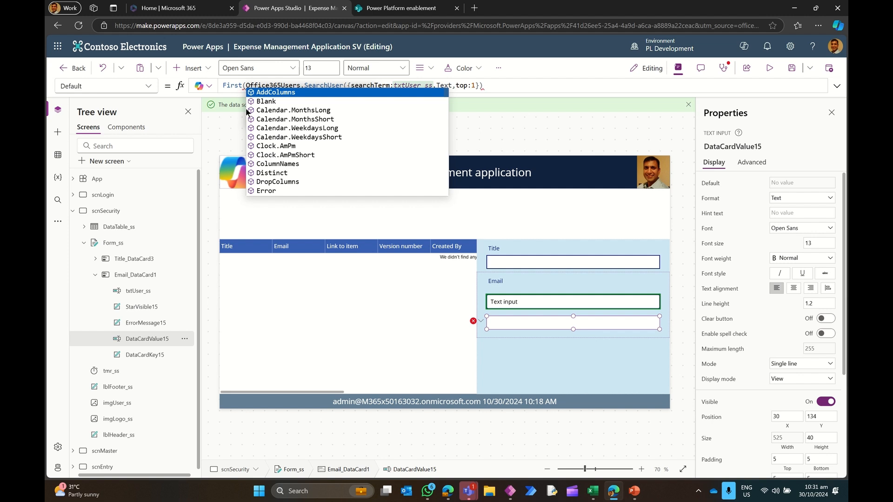
{"action": "left_click", "coordinate": [493, 84]}
{"action": "type", "text": ")"}
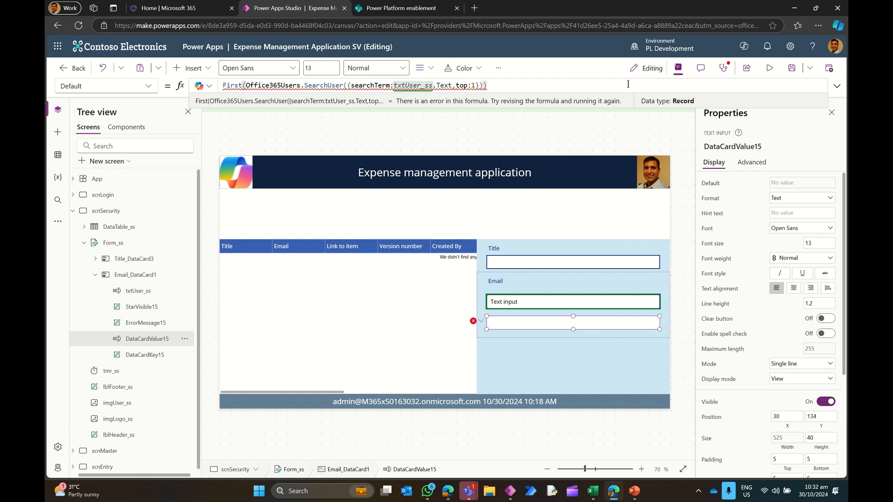
{"action": "type", "text": "."}
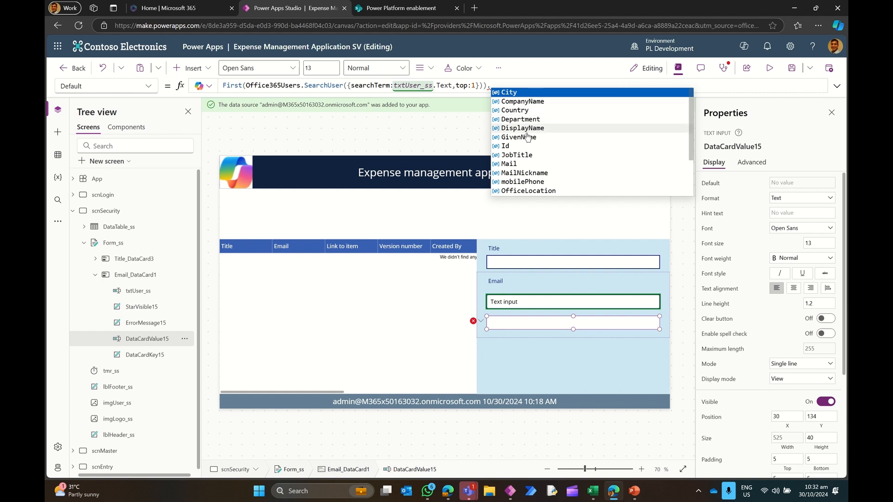
{"action": "left_click", "coordinate": [524, 164]}
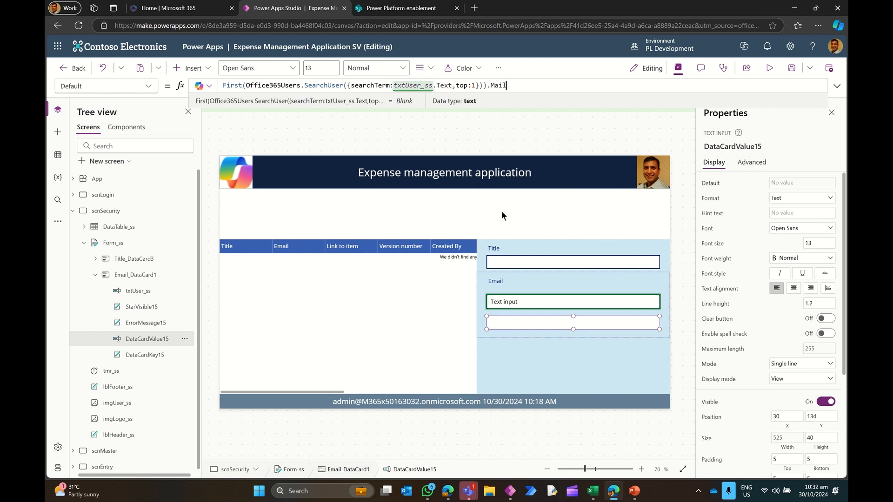
{"action": "left_click", "coordinate": [479, 217]}
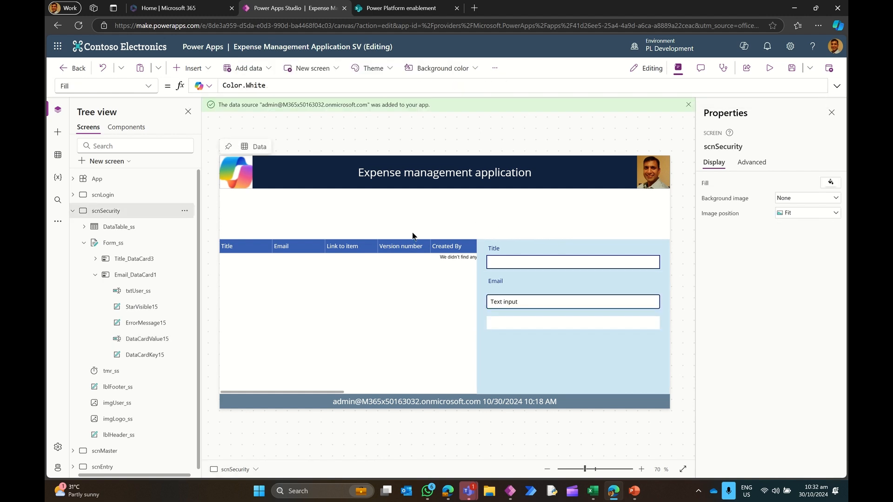
Step: Copy the dd_sm dropdown from scnMaster to scnSecurity and place it above the table at about X 549, Y 146
{"action": "left_click", "coordinate": [77, 211]}
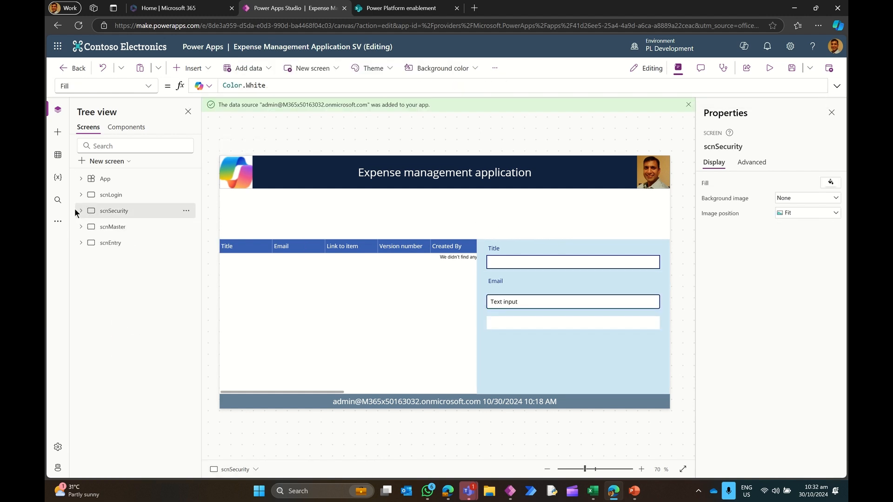
{"action": "left_click", "coordinate": [122, 228]}
{"action": "left_click", "coordinate": [412, 211]}
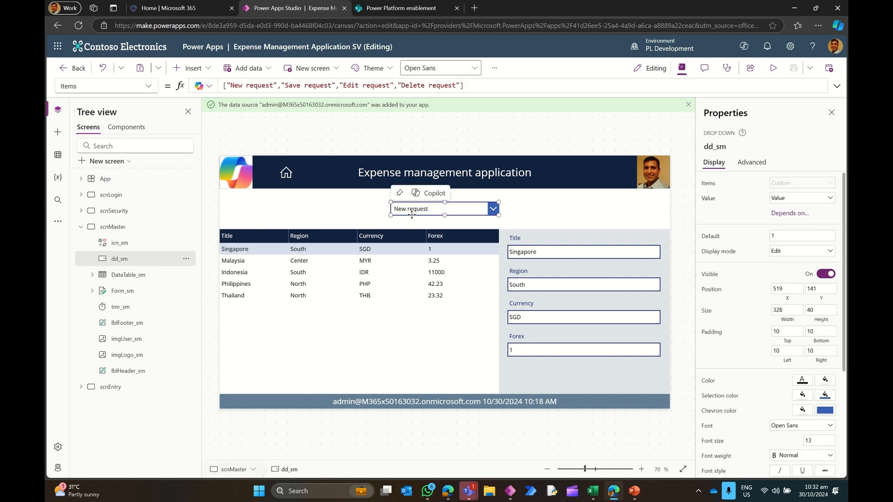
{"action": "left_click", "coordinate": [131, 214]}
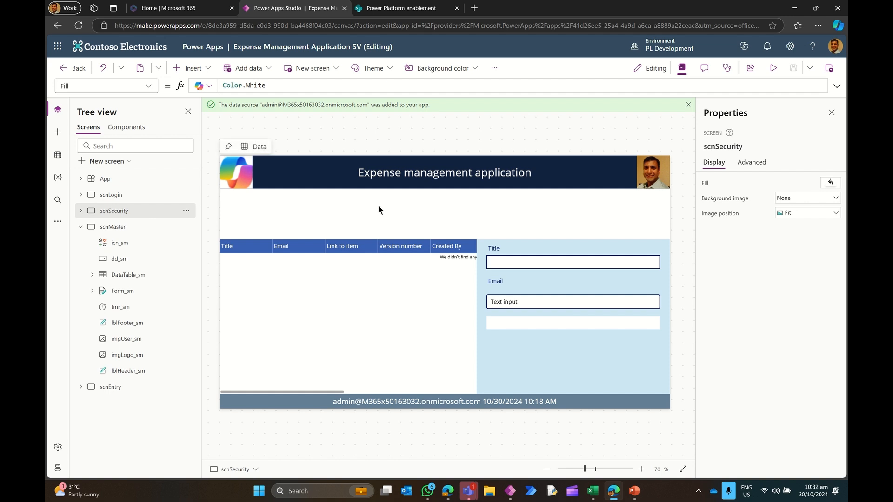
{"action": "key", "text": "ctrl+v"}
{"action": "left_click_drag", "start_coordinate": [442, 209], "coordinate": [451, 205]}
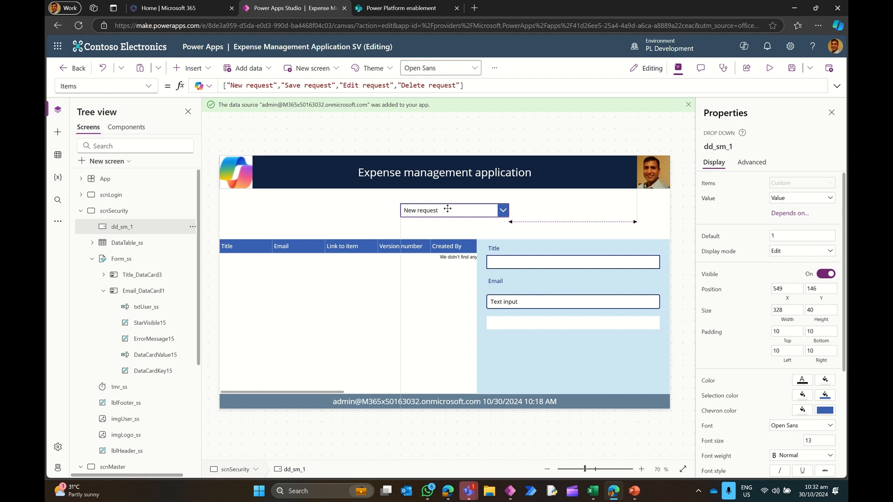
Step: Open the copied dropdown's OnChange formula and rename the control dd_ss
{"action": "left_click", "coordinate": [151, 90]}
{"action": "scroll", "coordinate": [105, 211], "scroll_direction": "down", "scroll_amount": 4}
{"action": "left_click", "coordinate": [95, 250]}
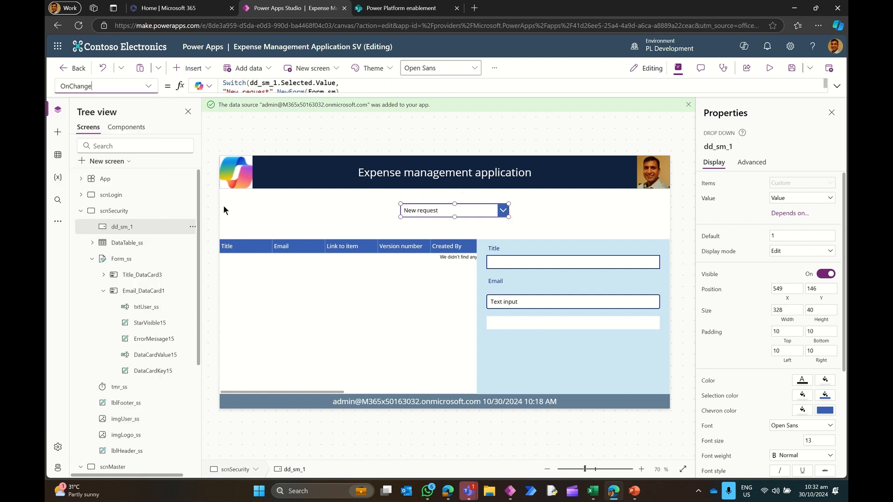
{"action": "left_click", "coordinate": [281, 85]}
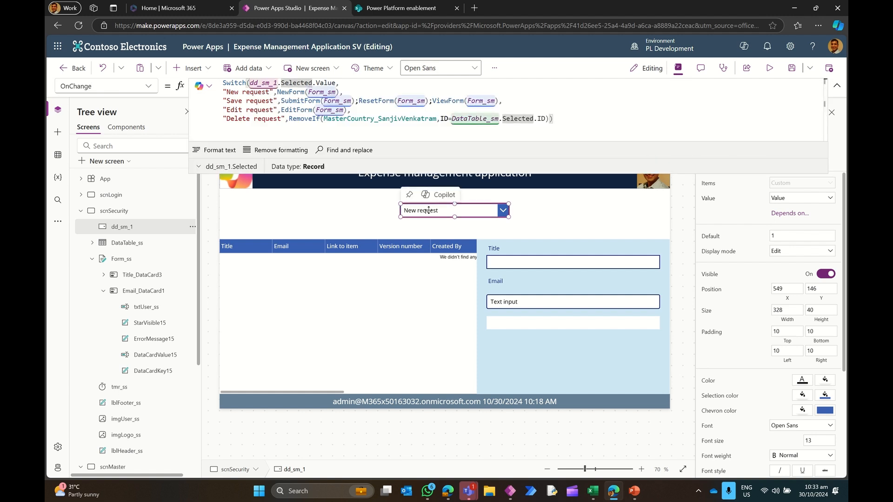
{"action": "double_click", "coordinate": [142, 228]}
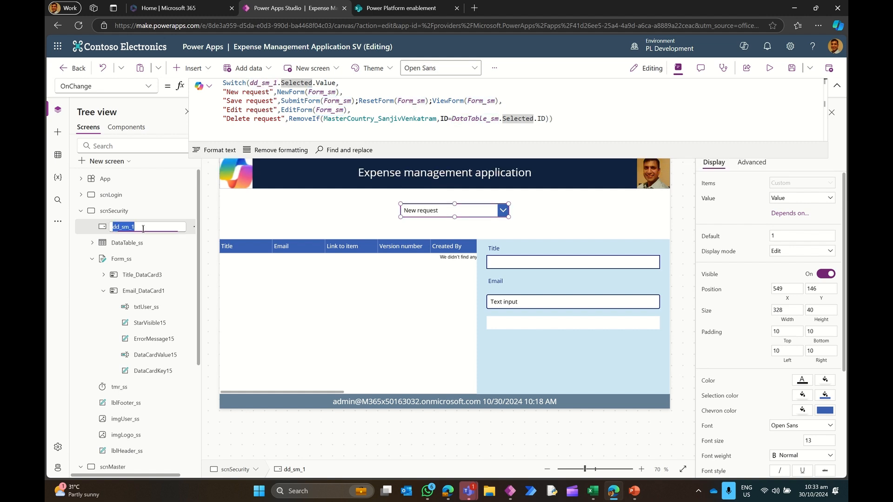
{"action": "left_click", "coordinate": [143, 228]}
{"action": "key", "text": "Return"}
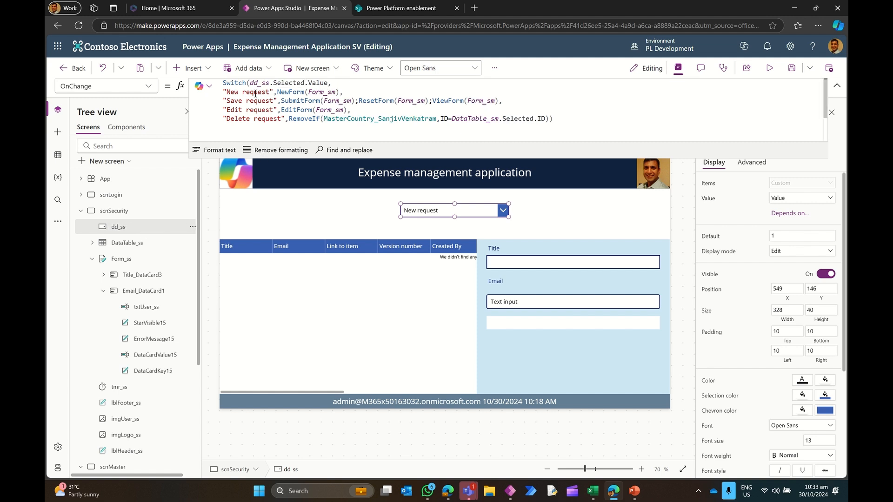
Step: Change the form in the "New request" branch of dd_ss's OnChange formula to Form_ss
{"action": "left_click", "coordinate": [336, 92]}
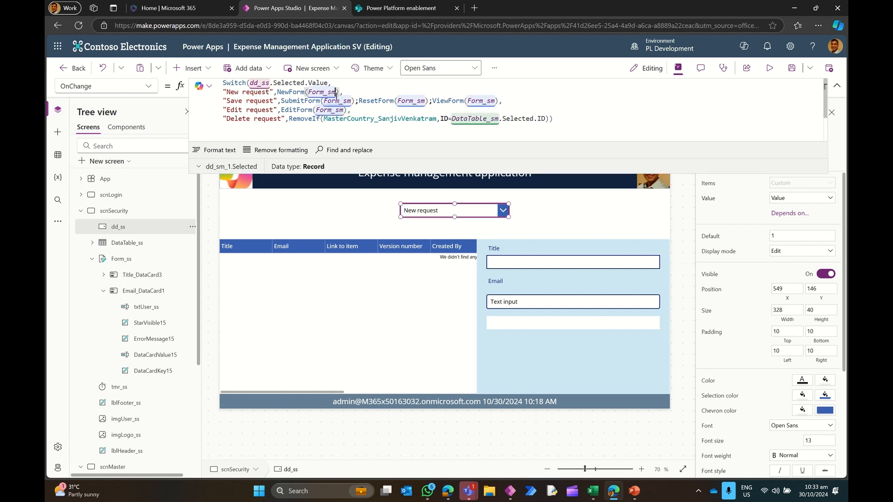
{"action": "key", "text": "BackSpace"}
{"action": "type", "text": "s"}
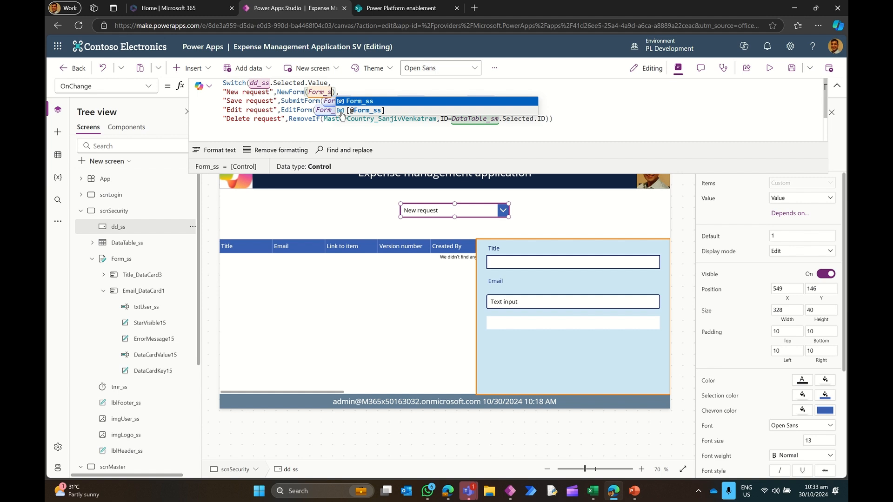
{"action": "left_click", "coordinate": [258, 101]}
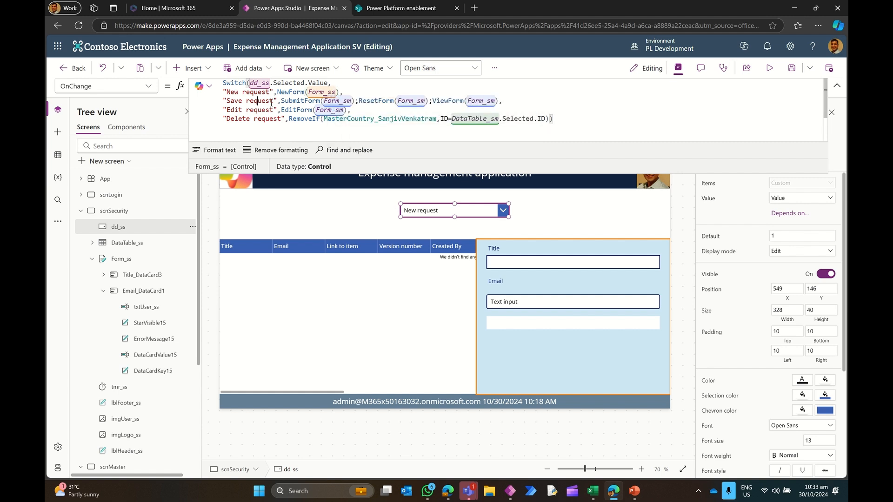
Step: Change the form to Form_ss in the SubmitForm, ResetForm and ViewForm calls of the "Save request" branch
{"action": "left_click", "coordinate": [350, 101]}
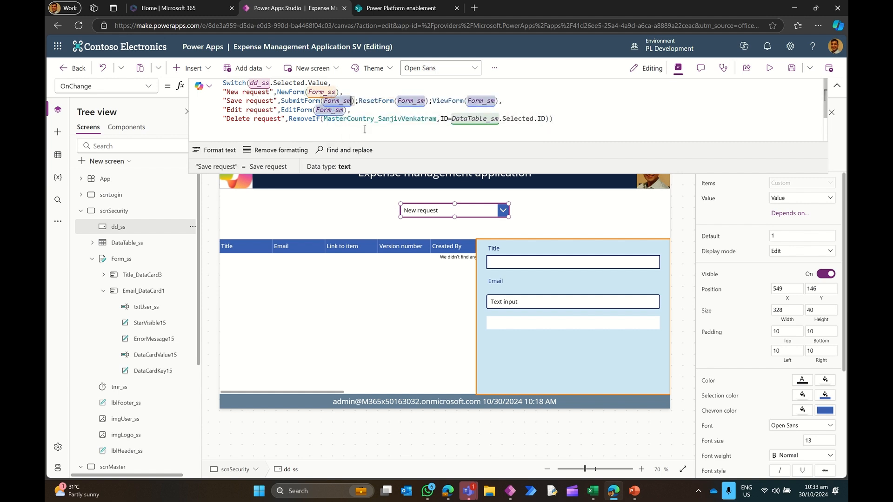
{"action": "key", "text": "BackSpace"}
{"action": "type", "text": "s"}
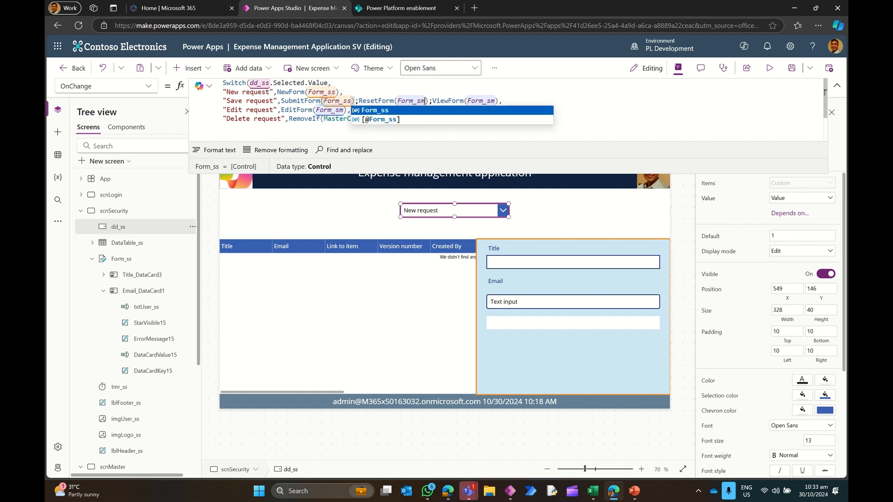
{"action": "left_click", "coordinate": [426, 101]}
{"action": "key", "text": "BackSpace"}
{"action": "type", "text": "s"}
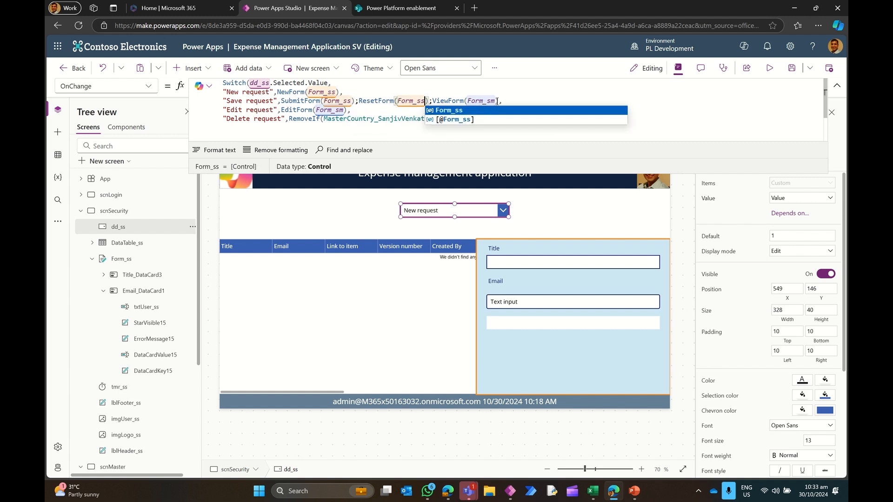
{"action": "left_click", "coordinate": [495, 101]}
{"action": "key", "text": "BackSpace"}
{"action": "type", "text": "s"}
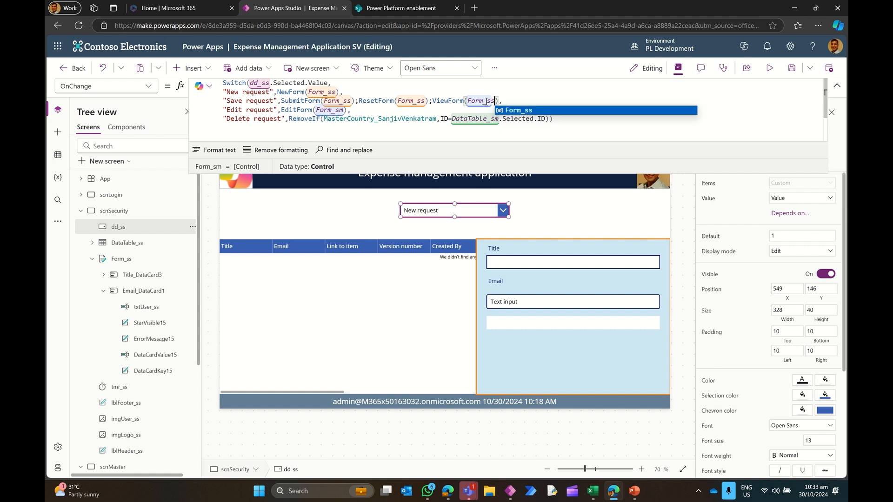
Step: Make the EditForm call in the "Edit request" branch use Form_ss
{"action": "left_click_drag", "start_coordinate": [314, 110], "coordinate": [345, 110]}
{"action": "type", "text": "Form_ss"}
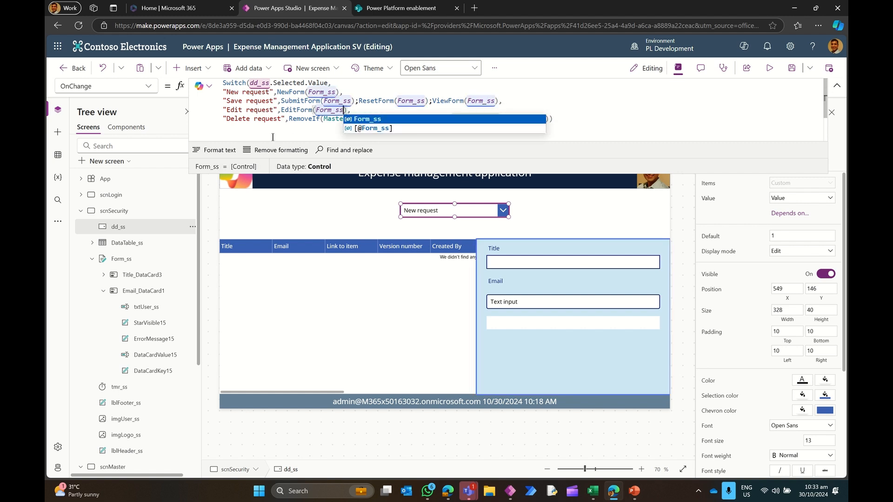
{"action": "left_click", "coordinate": [355, 132]}
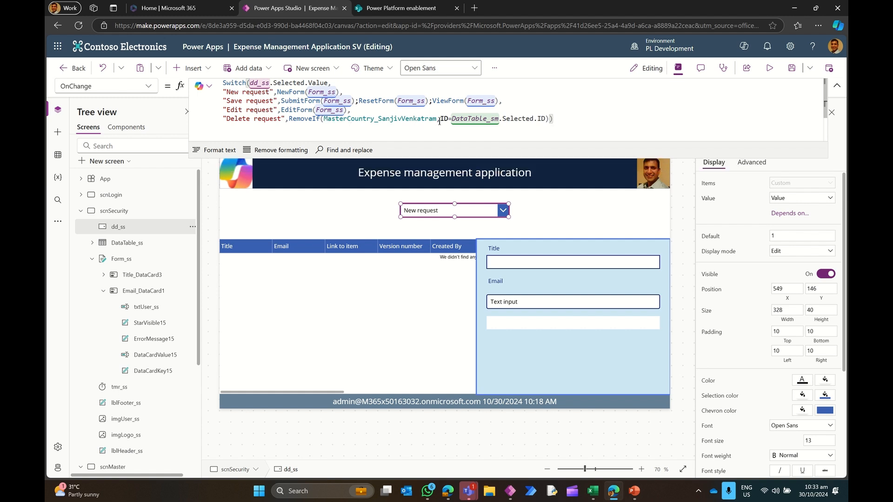
Step: Point the "Delete request" RemoveIf call at MasterSecurityprofiles and DataTable_ss, and save the app
{"action": "left_click_drag", "start_coordinate": [437, 118], "coordinate": [347, 118]}
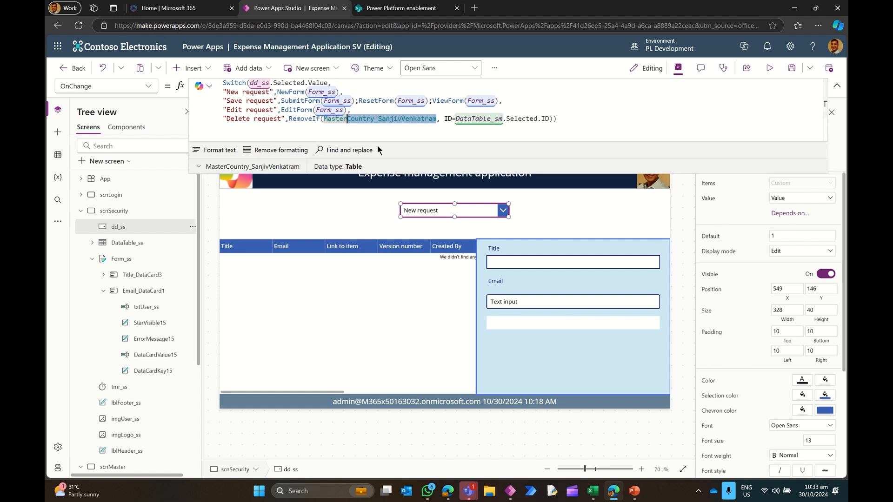
{"action": "type", "text": "se"}
{"action": "key", "text": "Tab"}
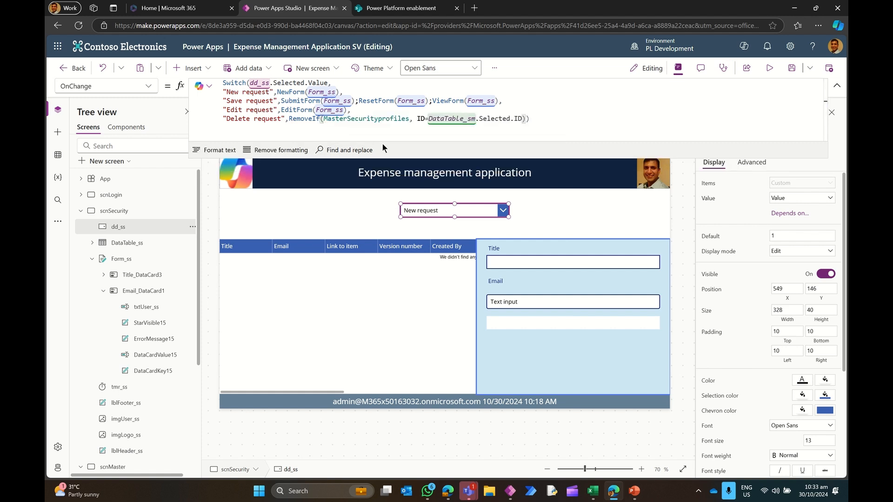
{"action": "left_click", "coordinate": [473, 121]}
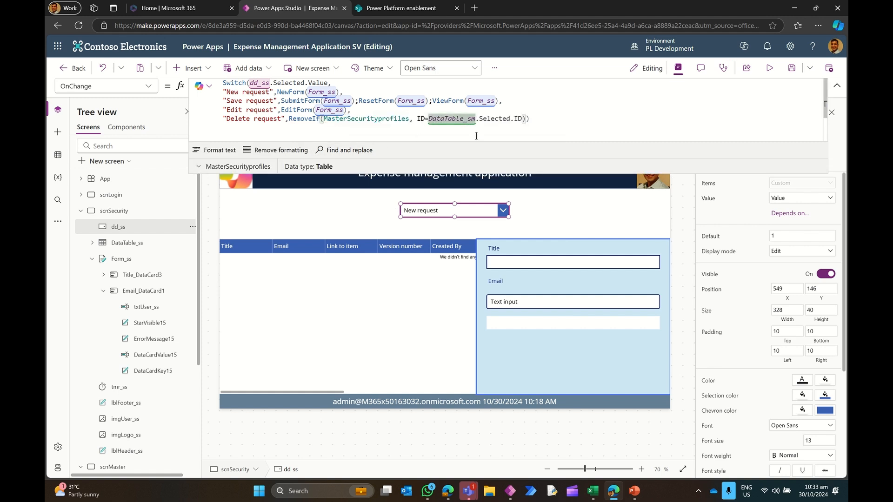
{"action": "key", "text": "BackSpace"}
{"action": "type", "text": "s"}
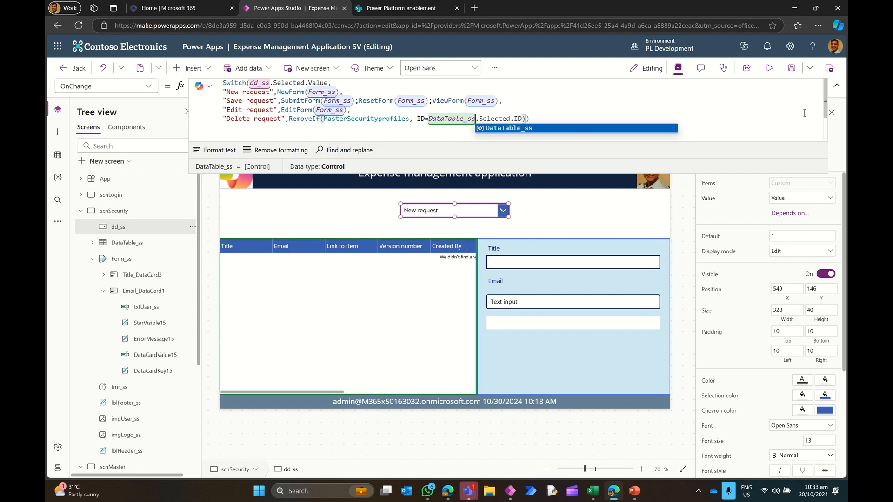
{"action": "left_click", "coordinate": [837, 85]}
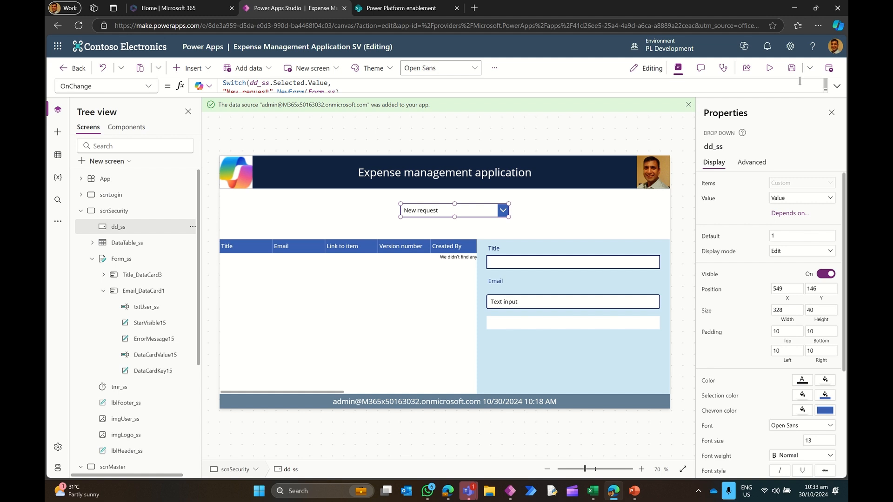
{"action": "left_click", "coordinate": [792, 68]}
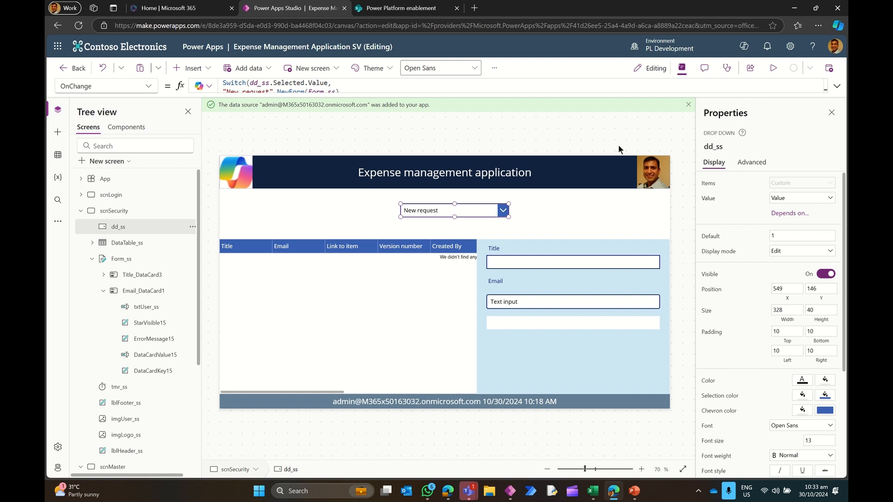
Step: Preview the app, switch the action dropdown to Save request and back to New request, and try "Busi" as the Title
{"action": "left_click", "coordinate": [773, 68]}
{"action": "left_click", "coordinate": [463, 166]}
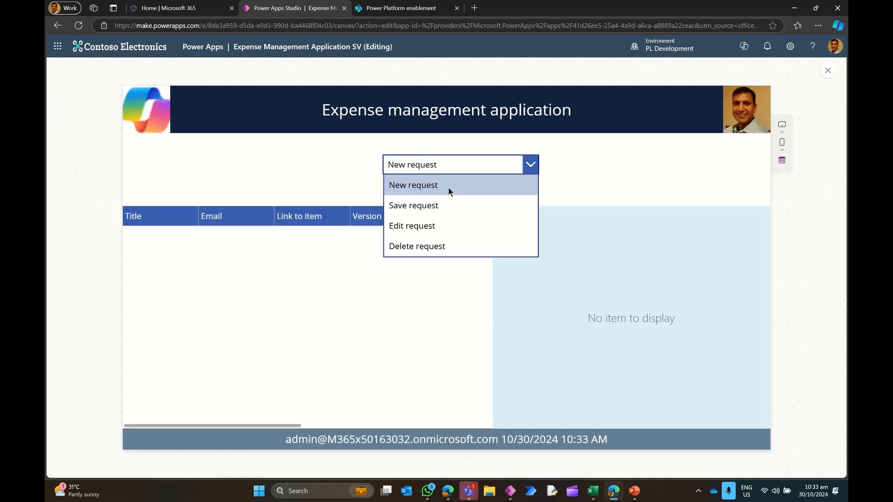
{"action": "left_click", "coordinate": [438, 205]}
{"action": "left_click", "coordinate": [433, 167]}
{"action": "left_click", "coordinate": [433, 185]}
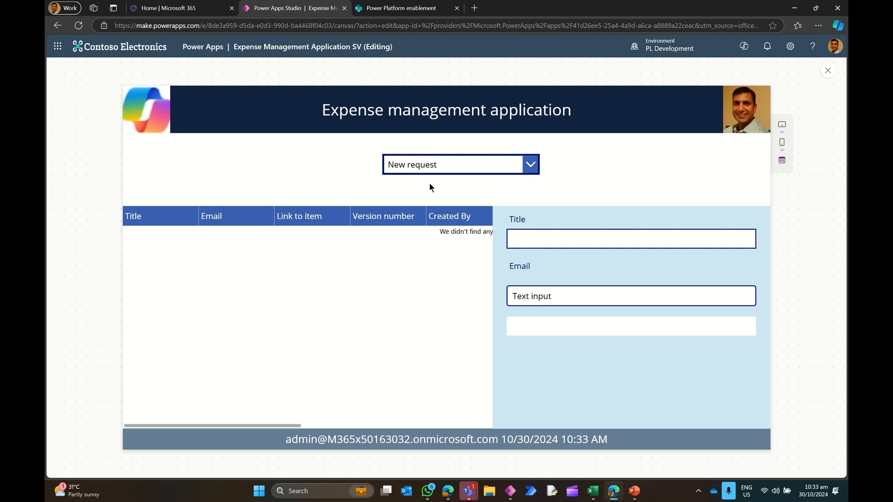
{"action": "left_click", "coordinate": [536, 240]}
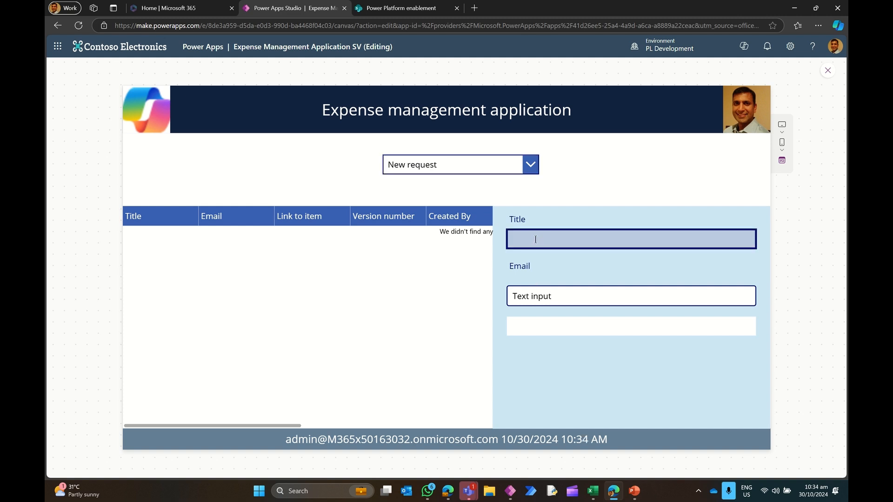
{"action": "type", "text": "Busi"}
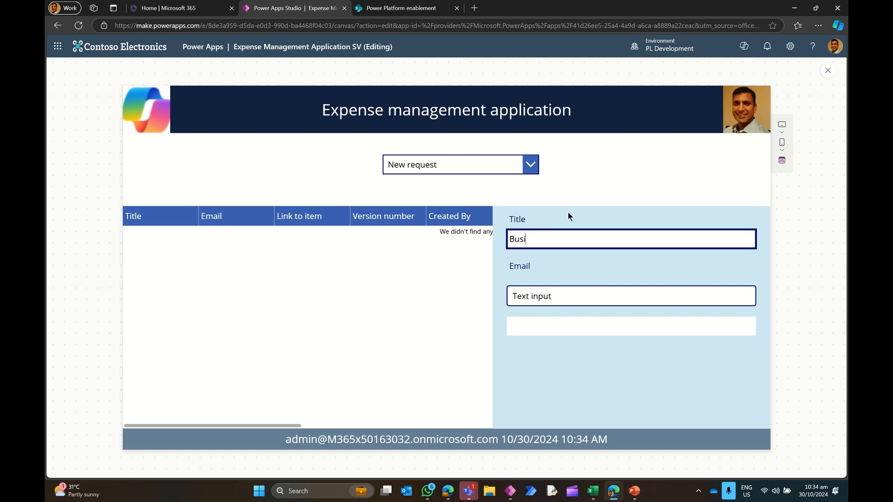
{"action": "left_click", "coordinate": [828, 71]}
Step: Unlock the Title data card of Form_ss and expand its controls
{"action": "left_click", "coordinate": [562, 299]}
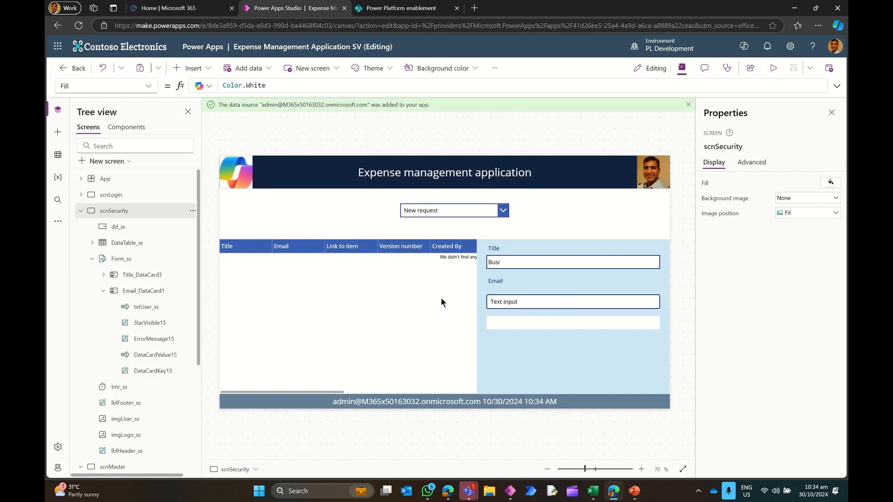
{"action": "right_click", "coordinate": [136, 278]}
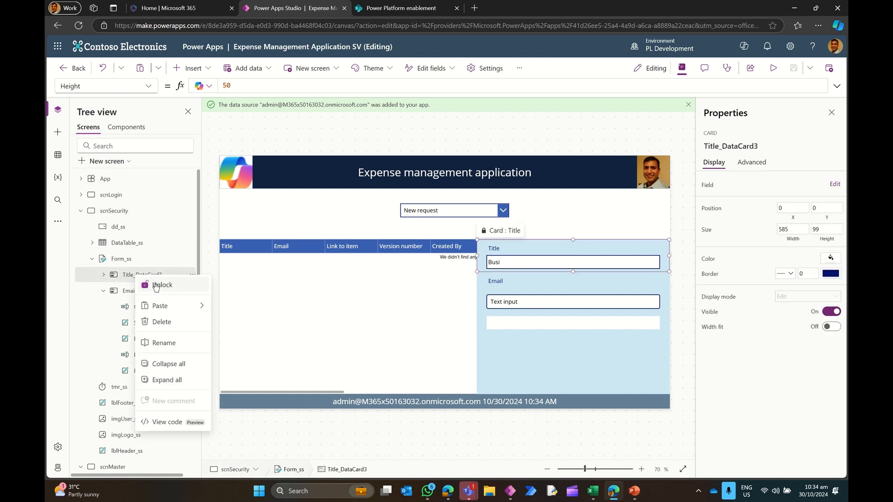
{"action": "left_click", "coordinate": [149, 285]}
{"action": "left_click", "coordinate": [104, 276]}
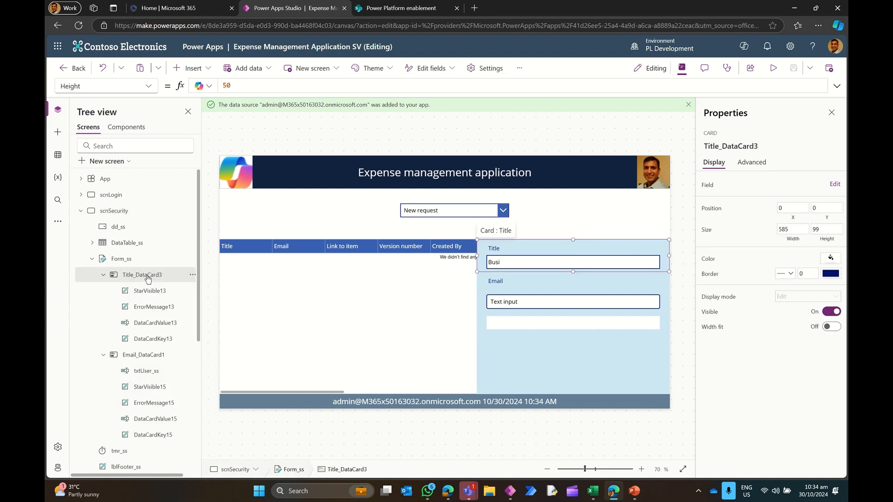
Step: Insert a drop down into the Title card and place it over the Title input at about X 227, Y 49
{"action": "left_click", "coordinate": [199, 68]}
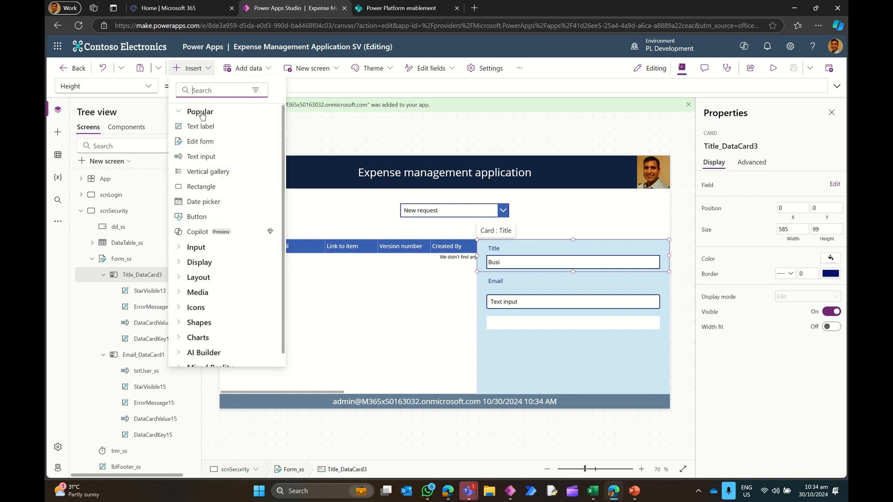
{"action": "type", "text": "drop"}
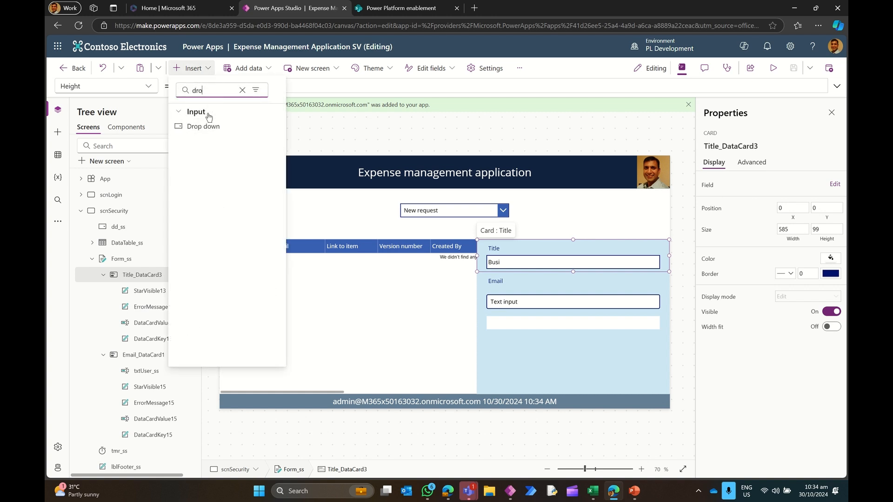
{"action": "left_click", "coordinate": [224, 134]}
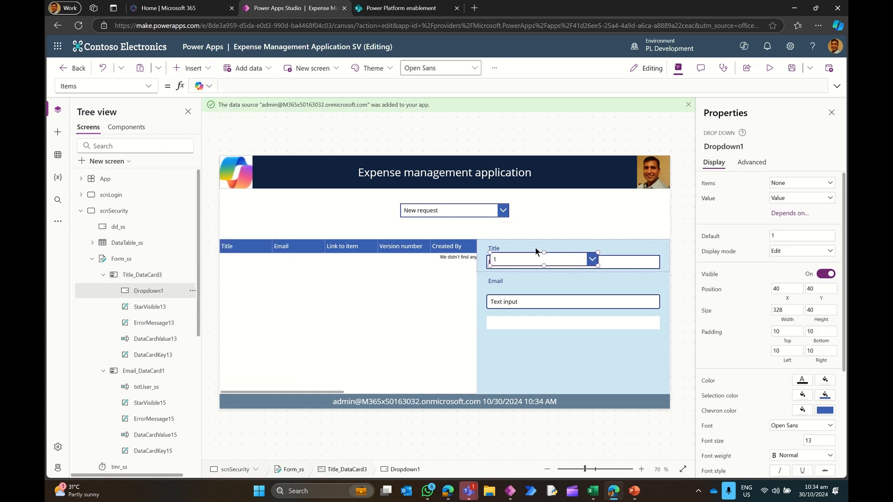
{"action": "left_click_drag", "start_coordinate": [531, 258], "coordinate": [578, 260]}
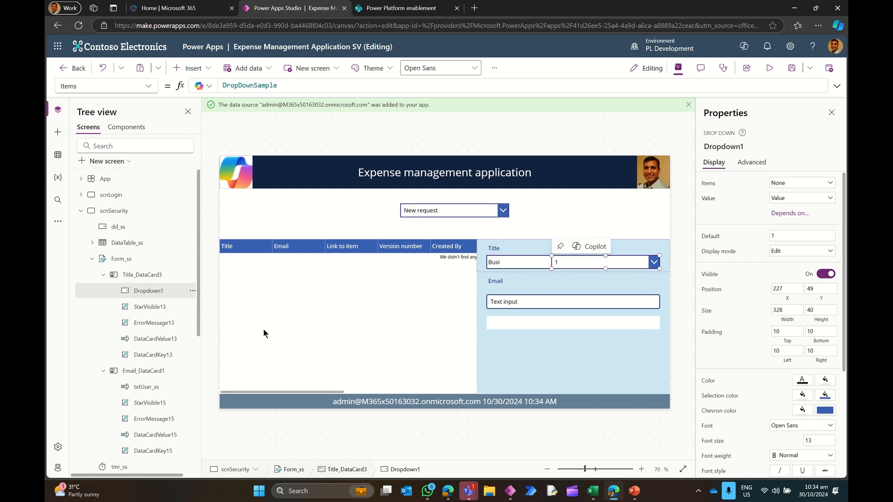
Step: Try to rename the Title card's drop down as dd_ss
{"action": "double_click", "coordinate": [156, 298]}
{"action": "type", "text": "dd_ss"}
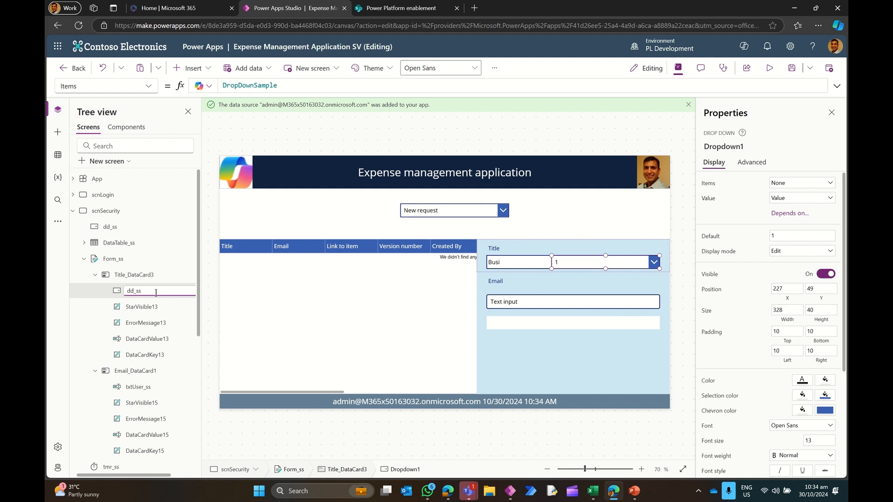
{"action": "key", "text": "Return"}
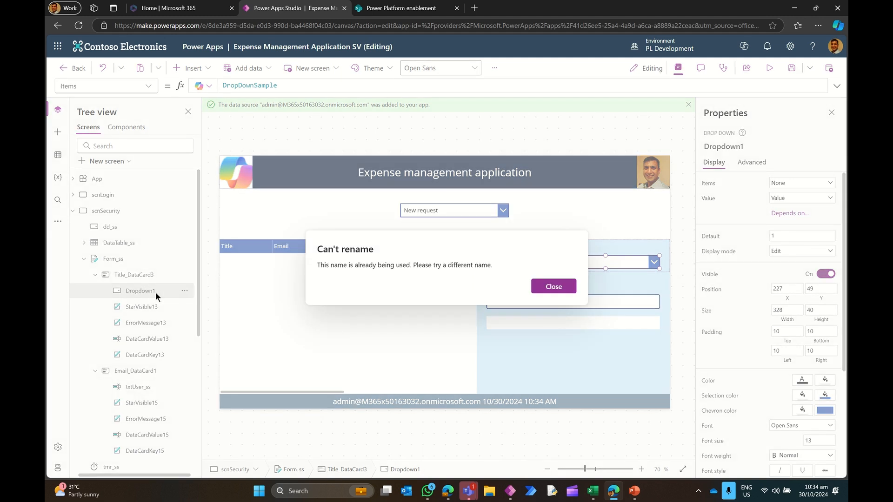
{"action": "left_click", "coordinate": [543, 290]}
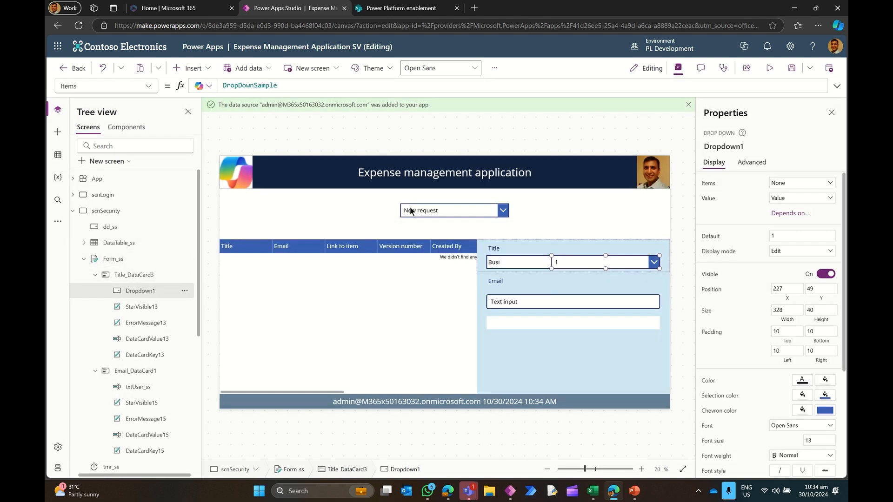
Step: Rename the Title card's drop down as ddBU_ss
{"action": "double_click", "coordinate": [149, 290]}
{"action": "type", "text": "ddBU_s"}
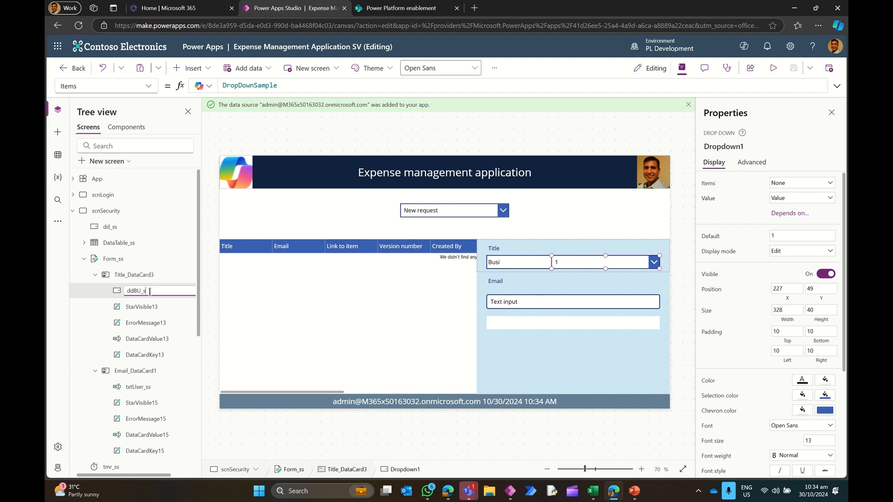
{"action": "type", "text": "s"}
{"action": "key", "text": "Return"}
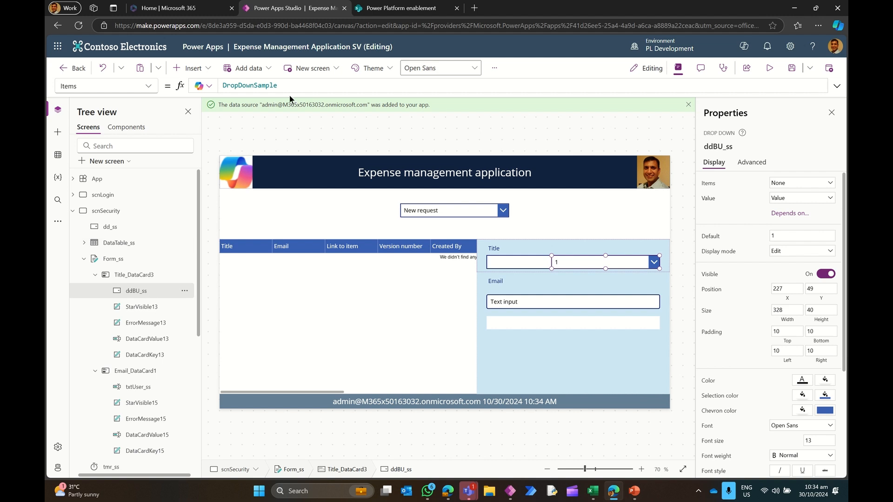
Step: Set the items of ddBU_ss to the MasterBusinessUnit list, with Title as the displayed value
{"action": "left_click", "coordinate": [790, 184]}
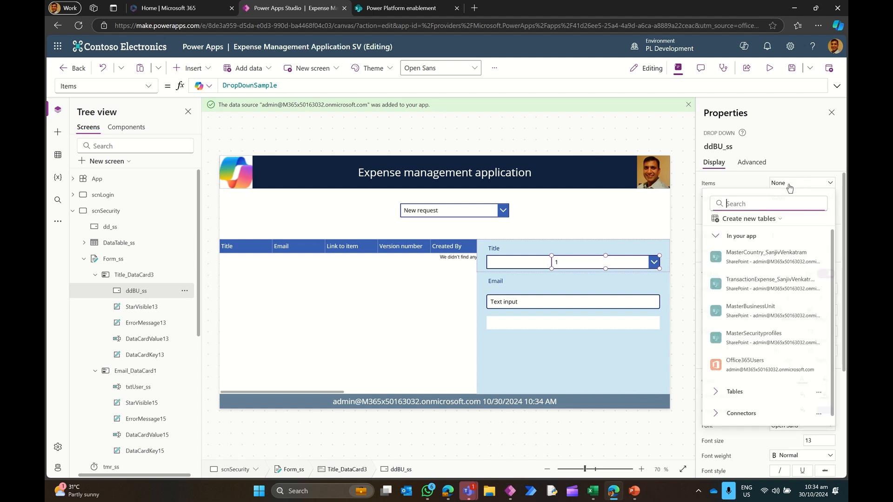
{"action": "left_click", "coordinate": [750, 258]}
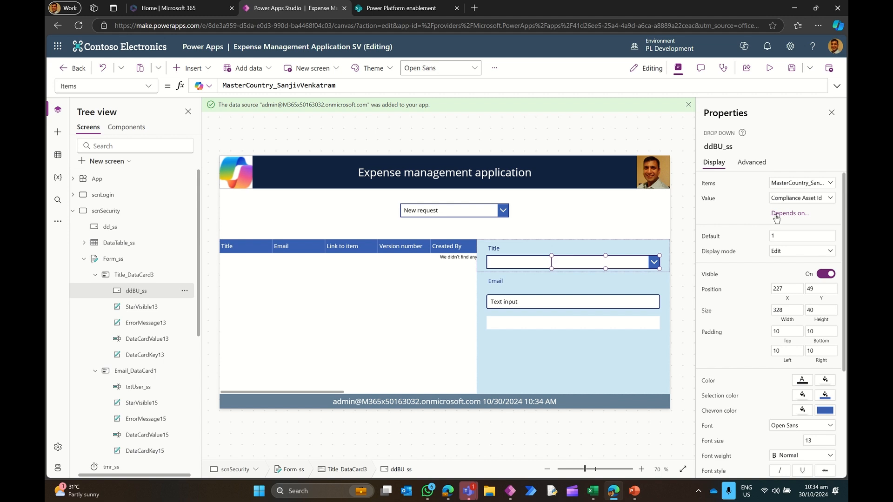
{"action": "left_click", "coordinate": [785, 185]}
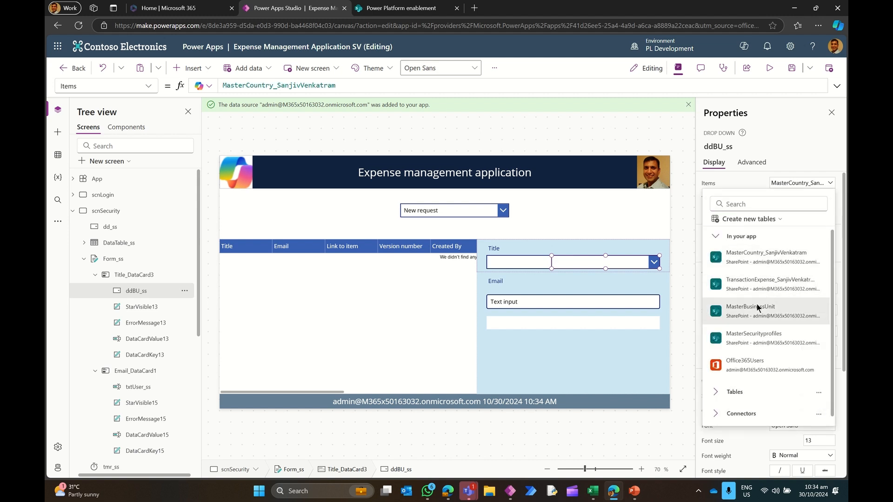
{"action": "left_click", "coordinate": [756, 308]}
{"action": "left_click", "coordinate": [790, 199]}
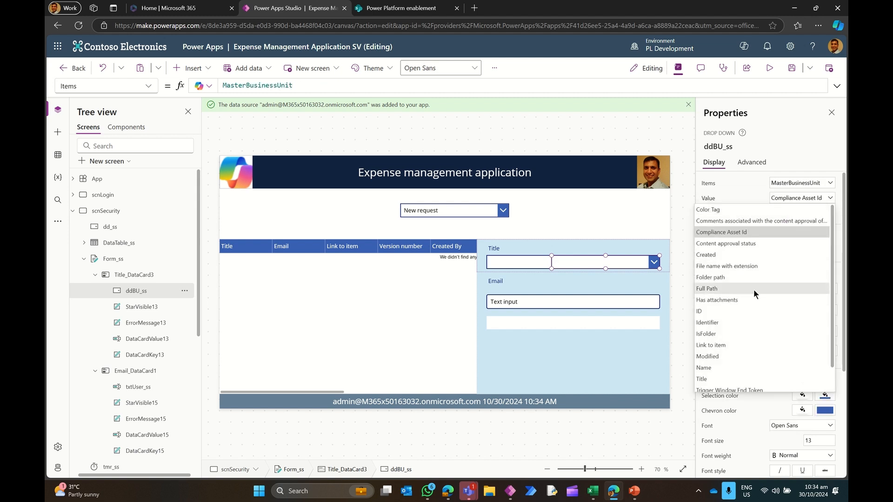
{"action": "scroll", "coordinate": [752, 293], "scroll_direction": "down", "scroll_amount": 1}
{"action": "left_click", "coordinate": [724, 353]}
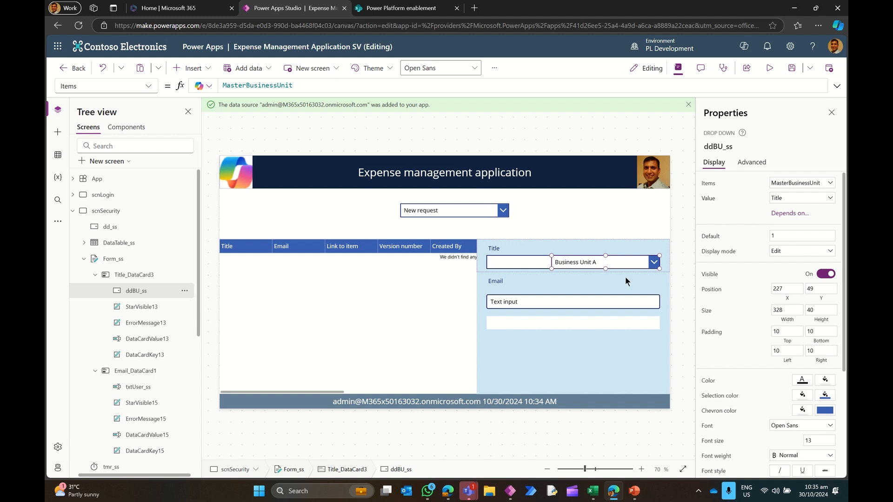
Step: Open the Default formula of the Title card's DataCardValue13 text input and add a blank line above Parent.Default
{"action": "left_click", "coordinate": [164, 345]}
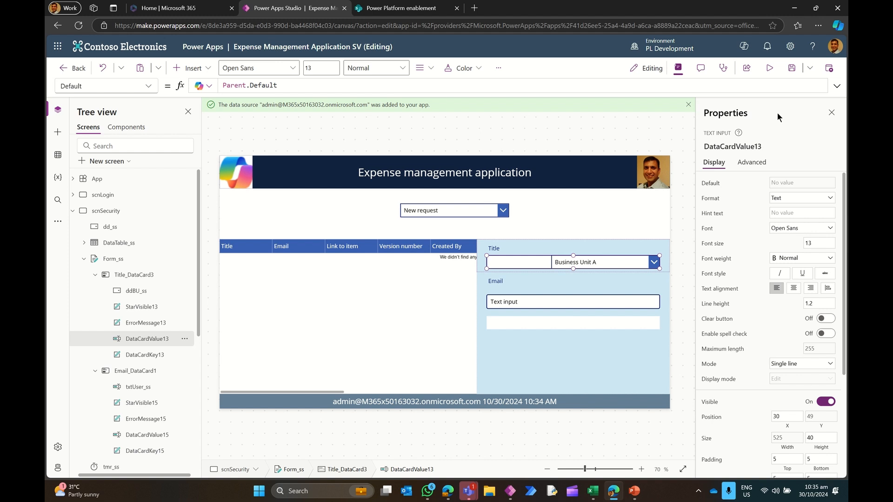
{"action": "left_click", "coordinate": [835, 88]}
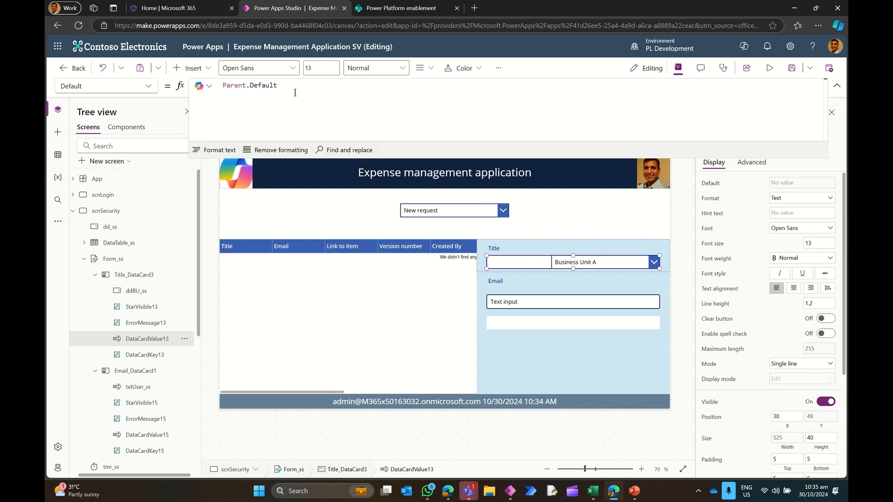
{"action": "left_click", "coordinate": [278, 86]}
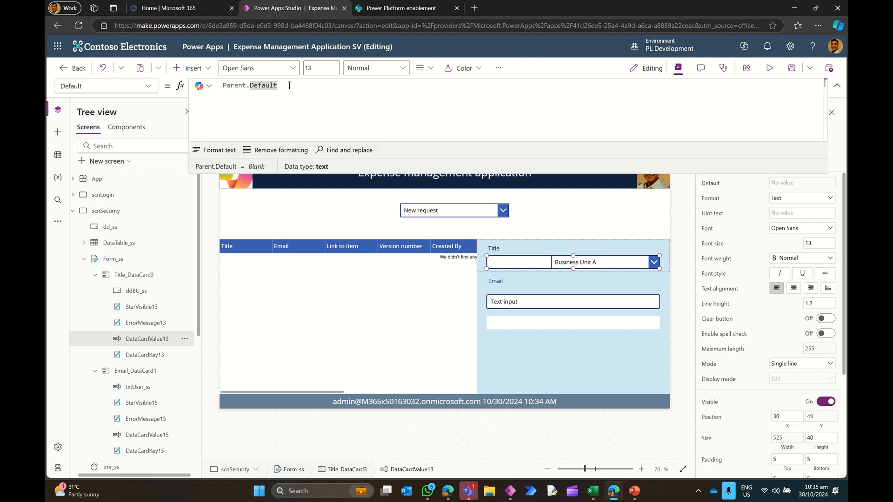
{"action": "left_click", "coordinate": [223, 87]}
{"action": "key", "text": "Return"}
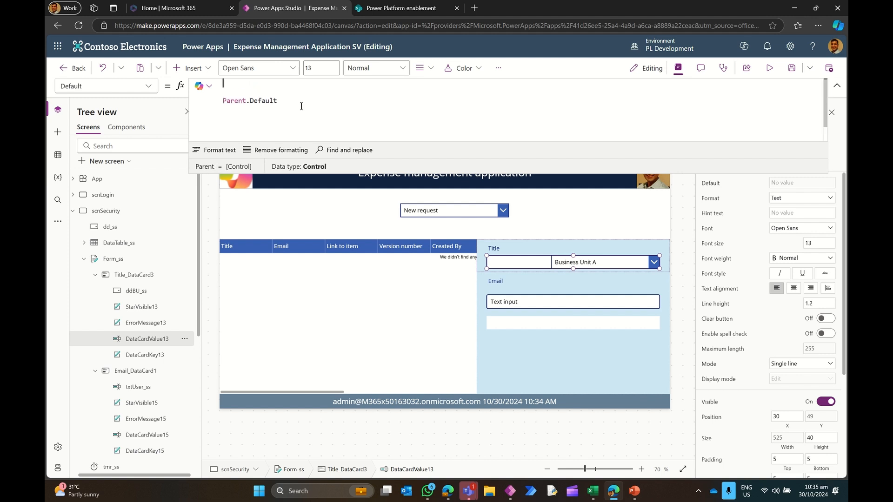
Step: Add Set(varmode,0) after NewForm(Form_ss) in the "New request" case of dd_ss's OnChange formula
{"action": "left_click", "coordinate": [434, 212]}
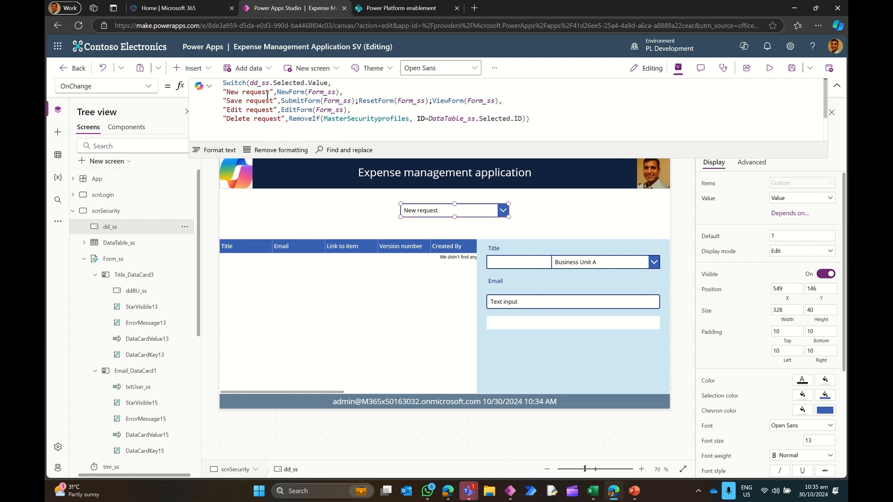
{"action": "left_click", "coordinate": [340, 92]}
{"action": "type", "text": ";"}
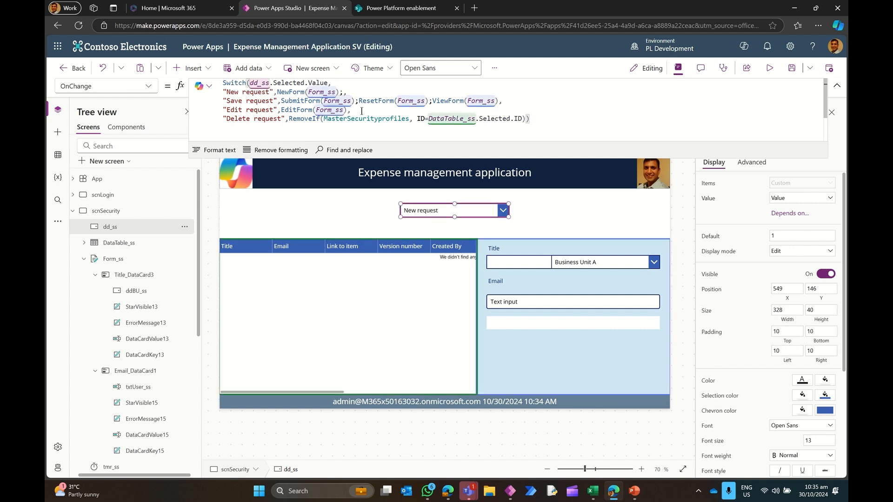
{"action": "type", "text": "Set("}
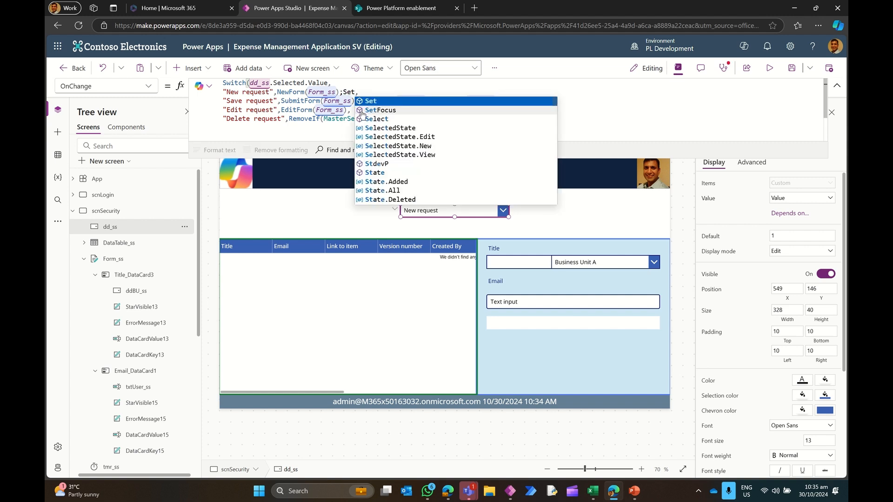
{"action": "type", "text": "var"}
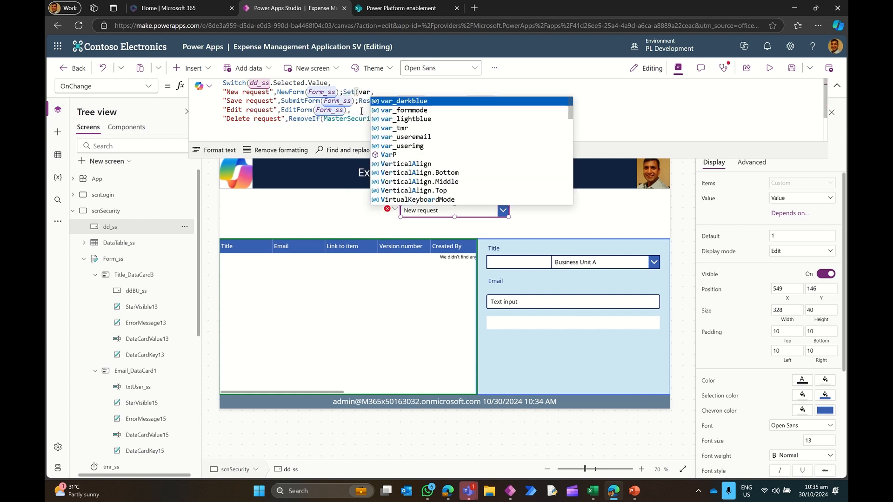
{"action": "type", "text": "mode"}
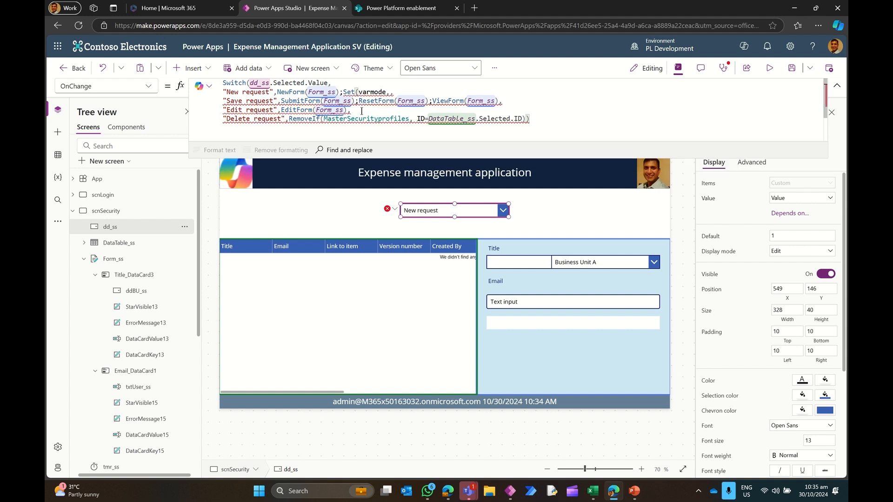
{"action": "type", "text": "0),"}
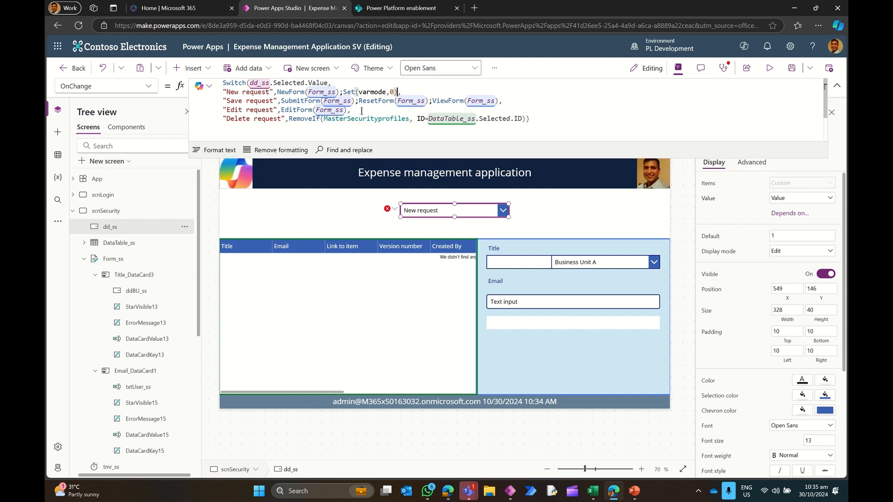
Step: Add Set(varmode,1) after ViewForm(Form_ss) in the "Save request" case of dd_ss's OnChange formula
{"action": "left_click_drag", "start_coordinate": [342, 90], "coordinate": [401, 92]}
{"action": "key", "text": "ctrl+c"}
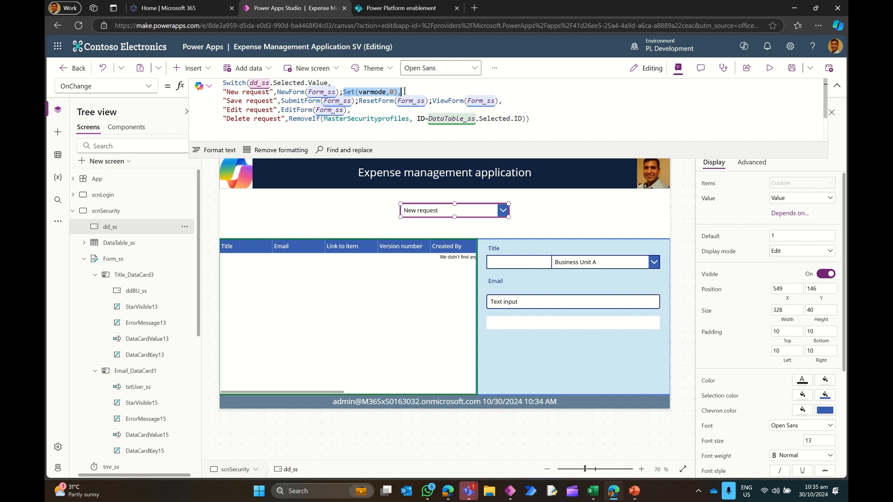
{"action": "left_click", "coordinate": [499, 101]}
{"action": "type", "text": ";"}
{"action": "key", "text": "ctrl+v"}
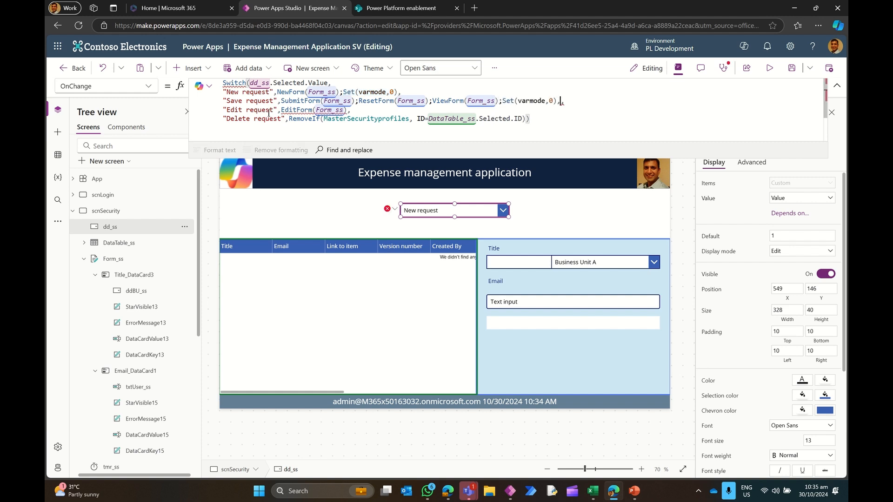
{"action": "left_click", "coordinate": [553, 103]}
{"action": "key", "text": "BackSpace"}
{"action": "type", "text": "1"}
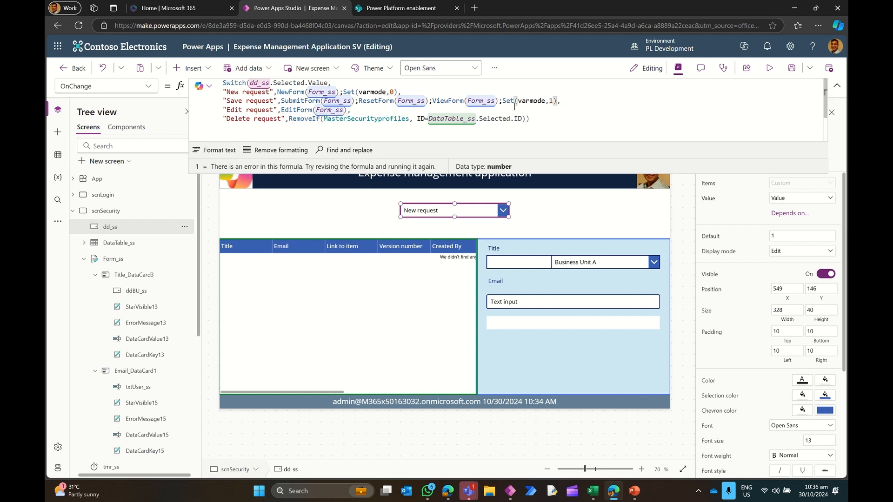
Step: Add Set(varmode,0) after EditForm(Form_ss) in the "Edit request" case of dd_ss's OnChange formula
{"action": "left_click", "coordinate": [352, 111]}
{"action": "key", "text": "BackSpace"}
{"action": "type", "text": ";Set(varmode,0),"}
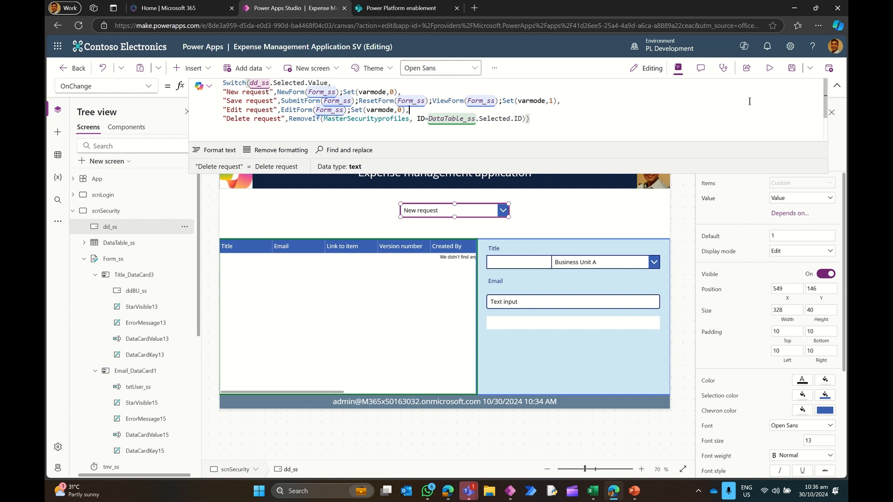
{"action": "left_click", "coordinate": [837, 85]}
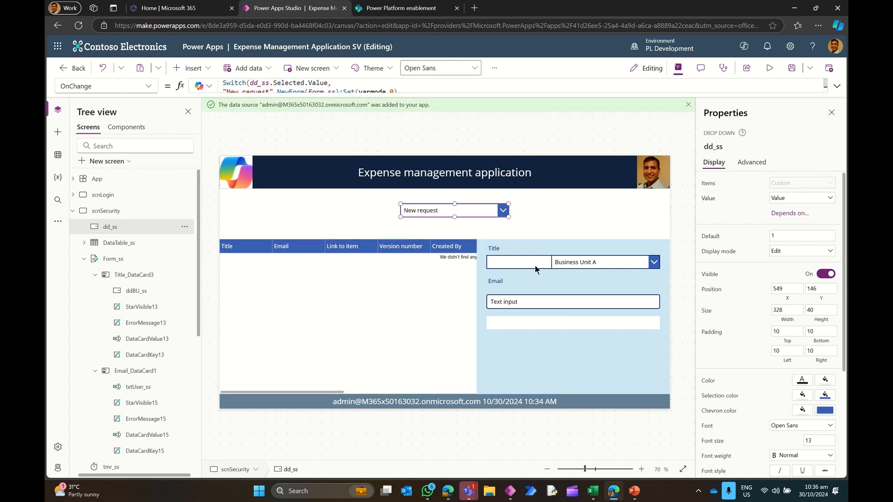
Step: Begin the Default formula of DataCardValue13 with a Switch on varmode, using 0 as the first match value
{"action": "left_click", "coordinate": [510, 264]}
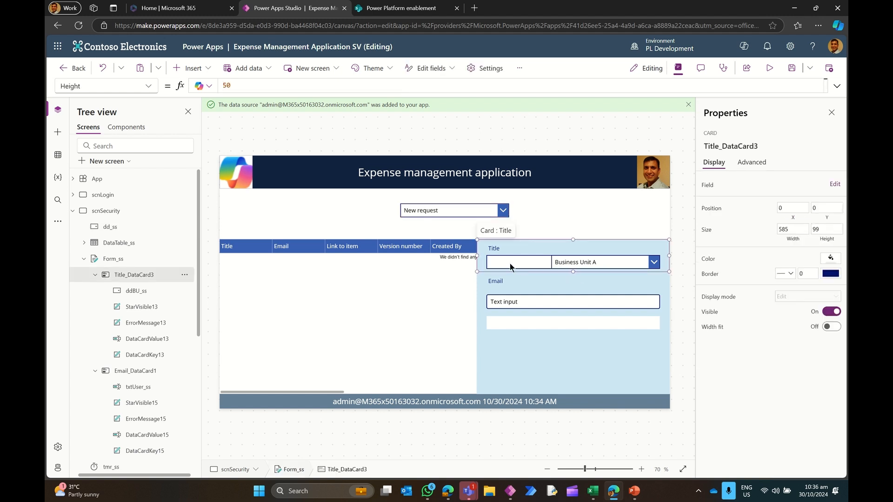
{"action": "left_click", "coordinate": [510, 263]}
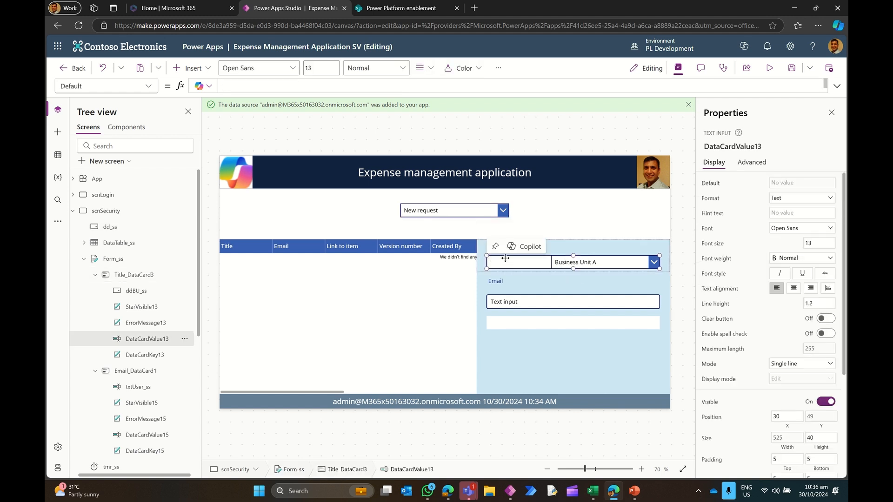
{"action": "left_click", "coordinate": [837, 86]}
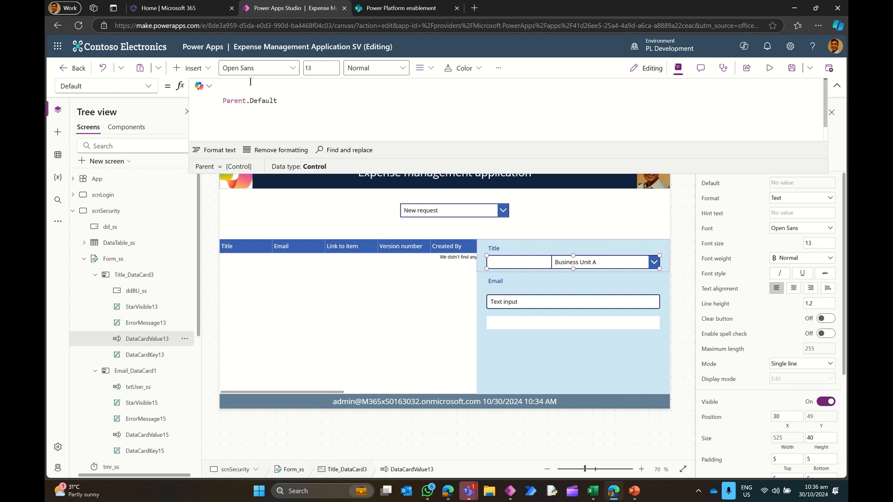
{"action": "type", "text": "Switch("}
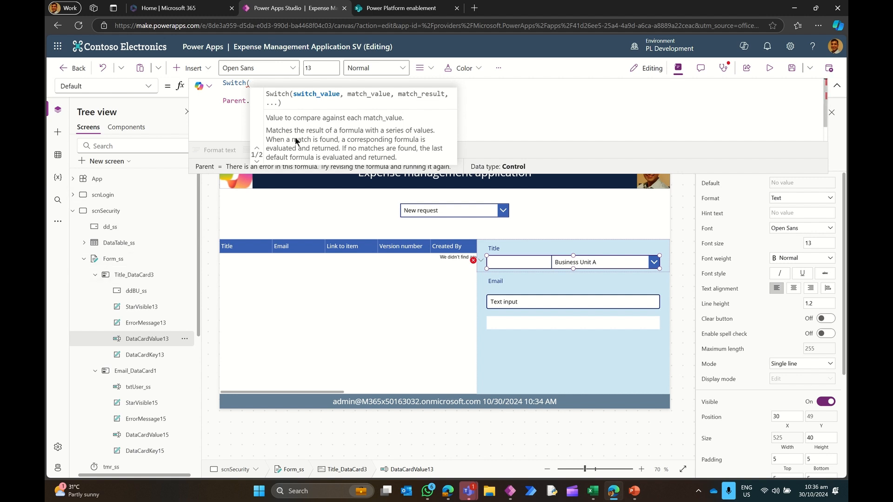
{"action": "type", "text": "varmode"}
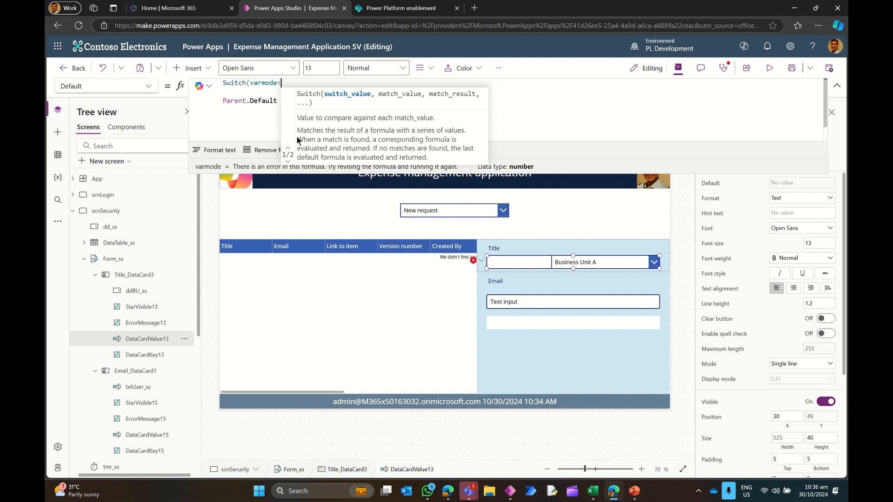
{"action": "type", "text": ","}
{"action": "key", "text": "shift+Return"}
{"action": "type", "text": "e, 0,"}
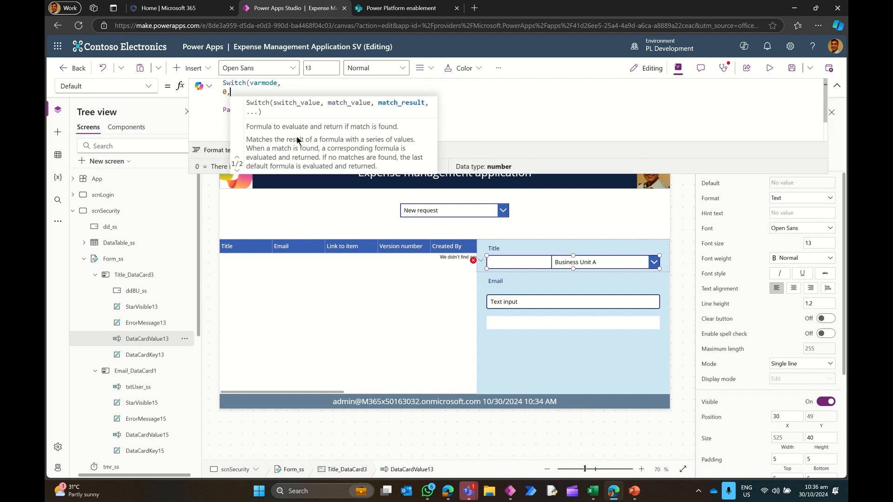
Step: Make ddBU_ss.Selected.Title the result for varmode 0 in DataCardValue13's Default formula
{"action": "type", "text": "dd"}
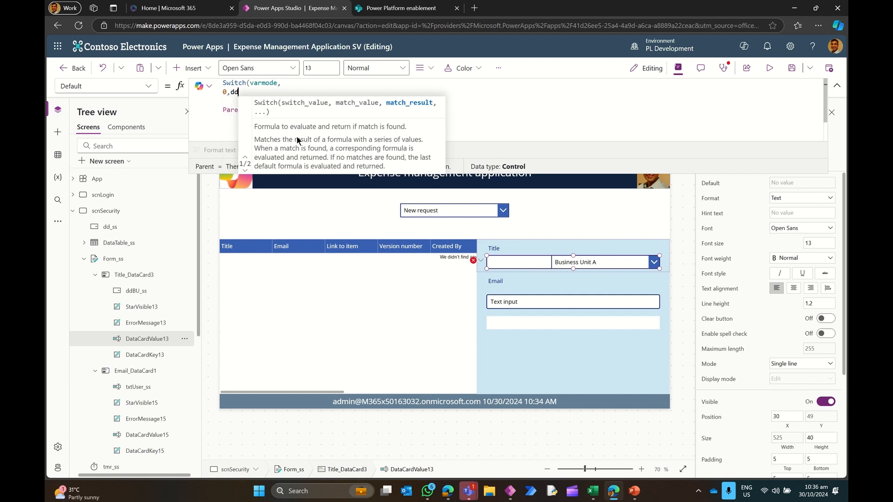
{"action": "type", "text": "BU"}
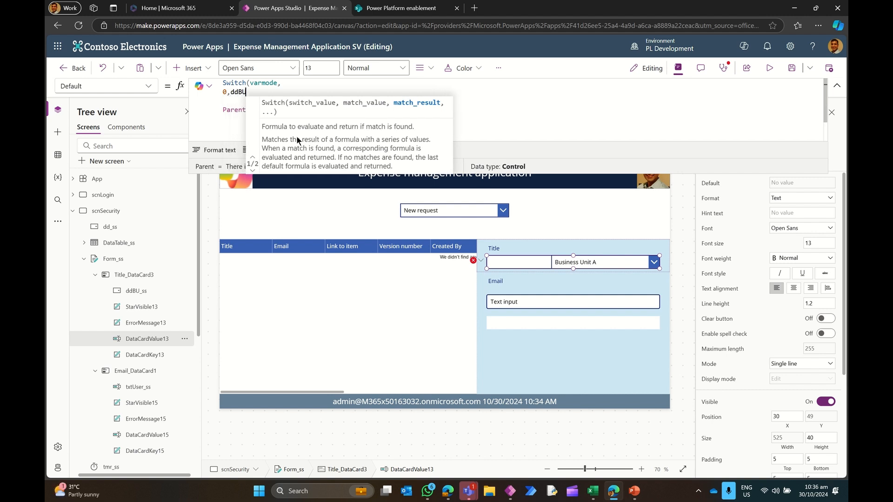
{"action": "type", "text": "_ss."}
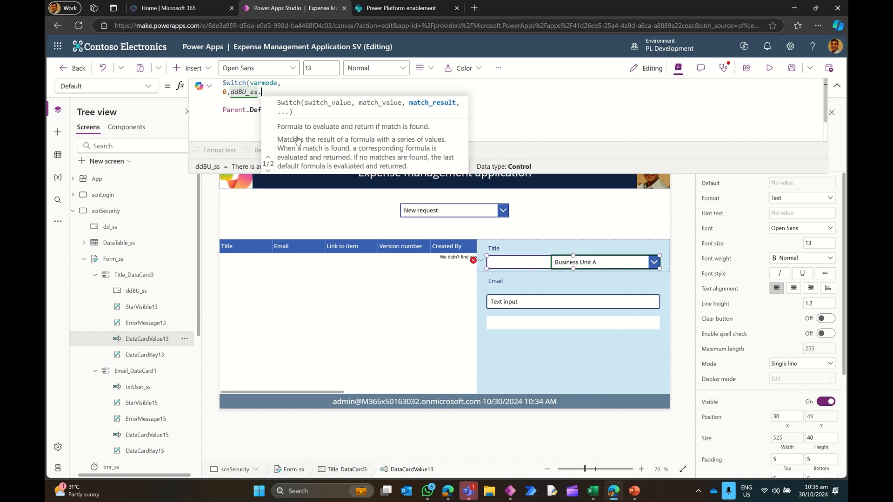
{"action": "type", "text": "Selected"}
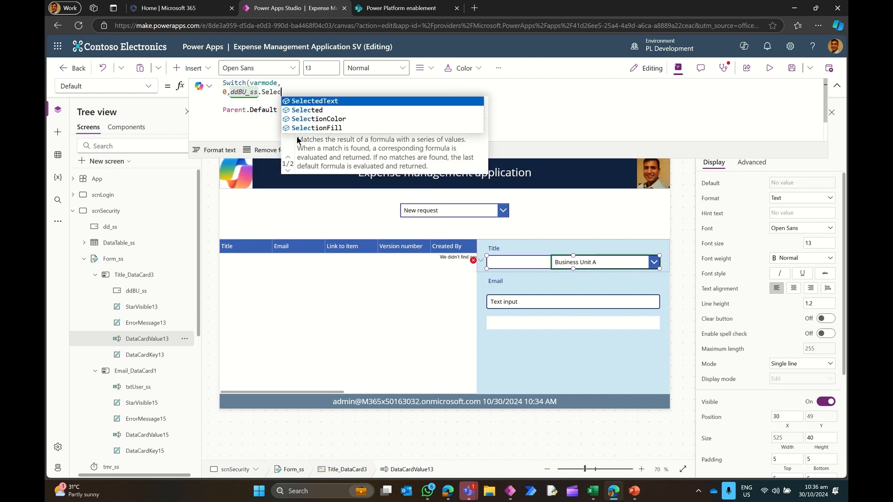
{"action": "key", "text": "Escape"}
{"action": "type", "text": ".T"}
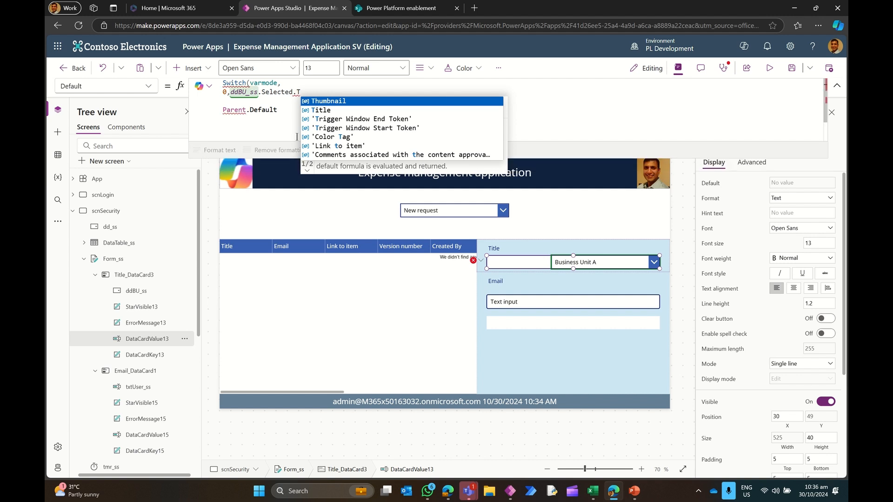
{"action": "key", "text": "Down"}
{"action": "key", "text": "Tab"}
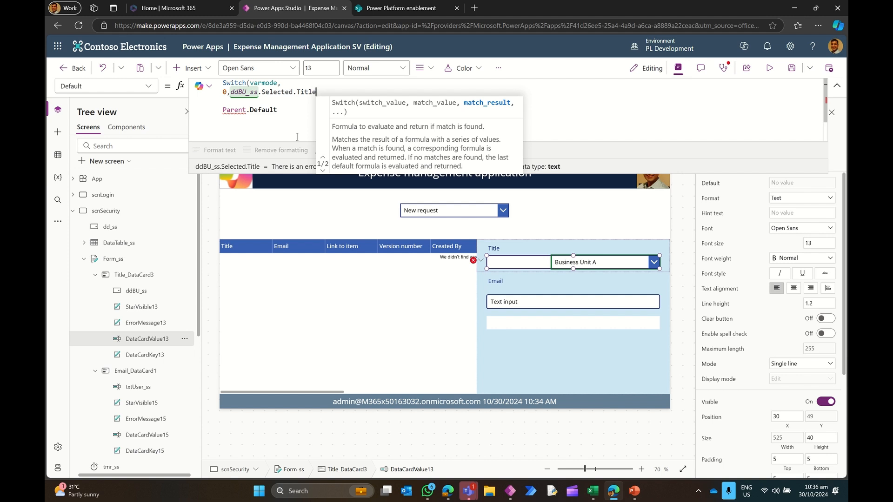
Step: Complete the Switch in DataCardValue13's Default formula with Parent.Default as the result for varmode 1
{"action": "type", "text": ", "}
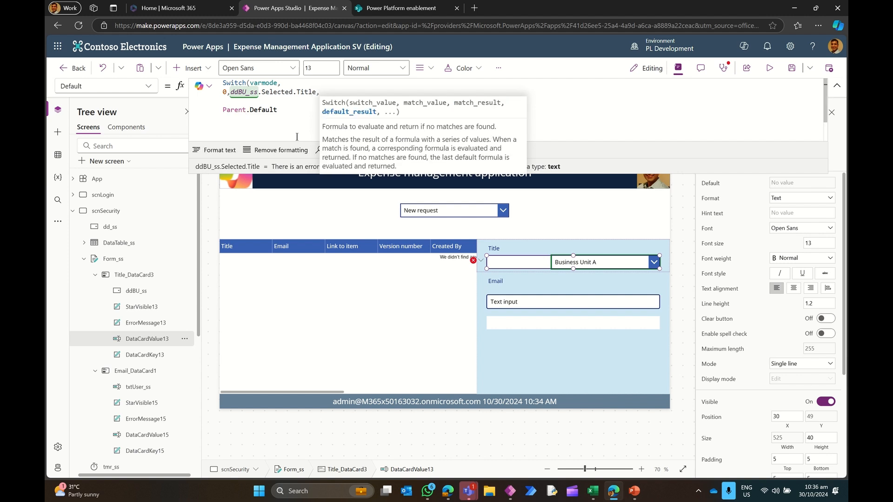
{"action": "type", "text": "1,"}
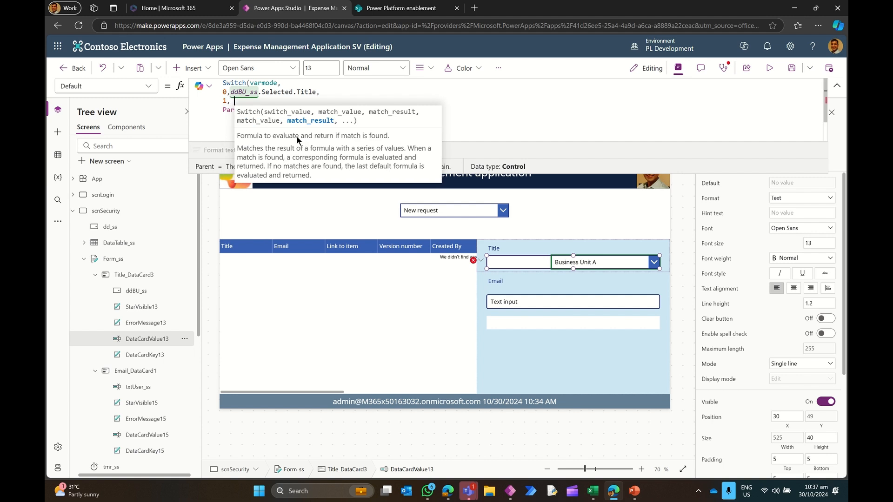
{"action": "key", "text": "Delete"}
{"action": "key", "text": "BackSpace"}
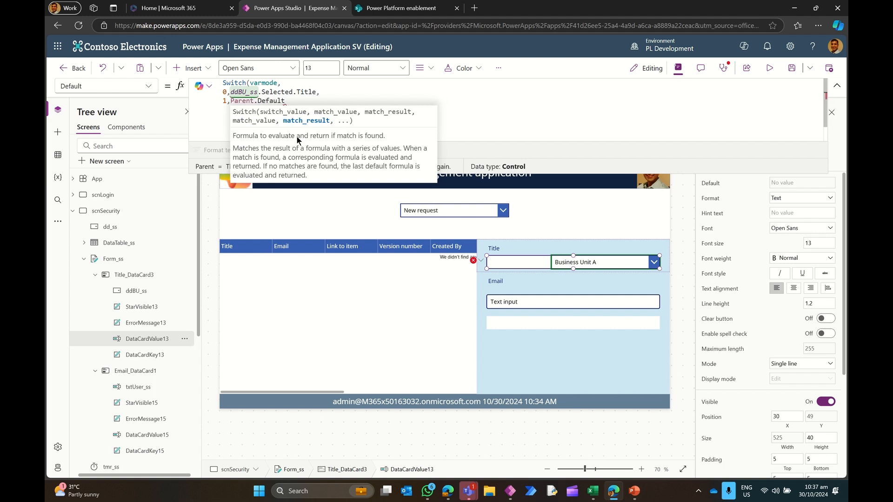
{"action": "left_click", "coordinate": [291, 101]}
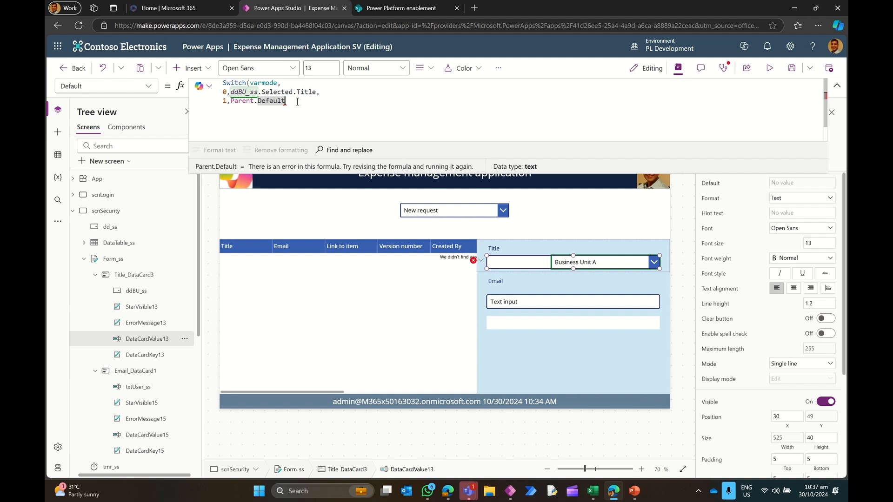
{"action": "type", "text": ")"}
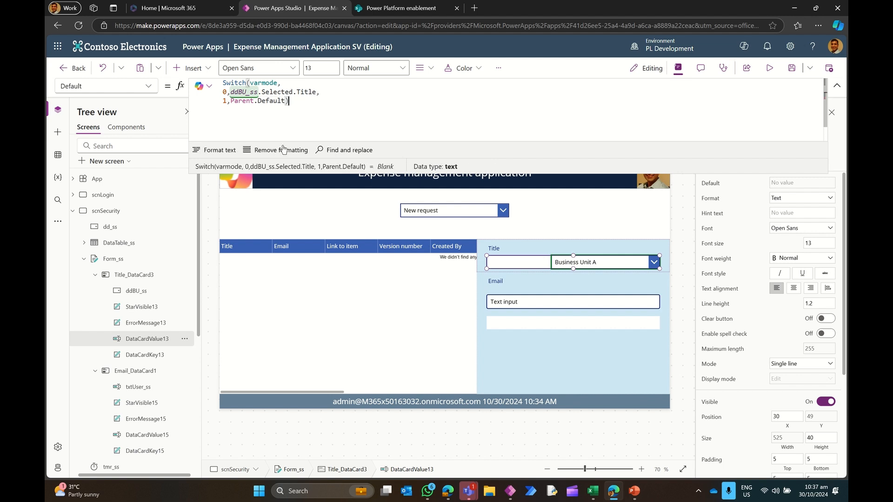
Step: Set the Visible property of the ddBU_ss dropdown to varmode=0
{"action": "left_click", "coordinate": [147, 291]}
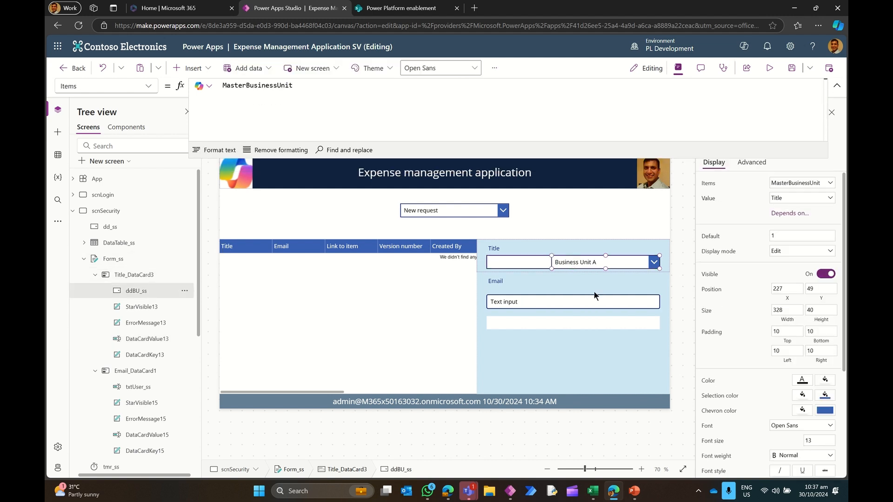
{"action": "left_click", "coordinate": [148, 86]}
{"action": "scroll", "coordinate": [107, 246], "scroll_direction": "down", "scroll_amount": 7}
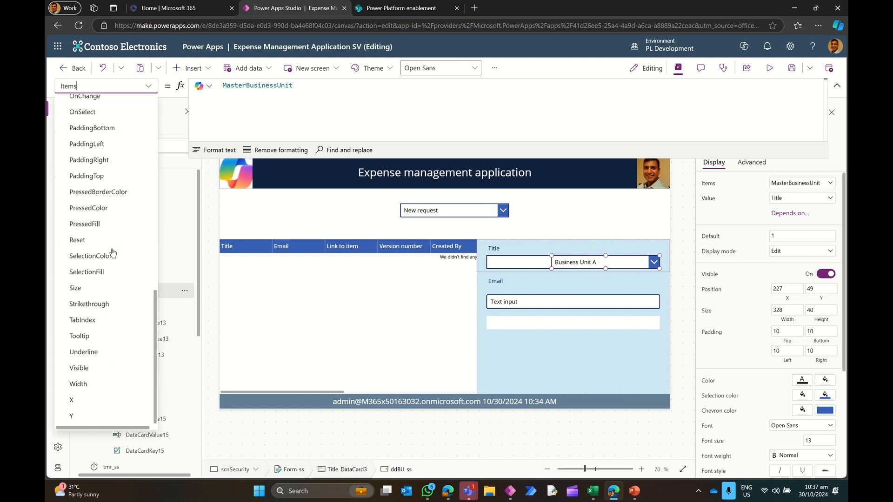
{"action": "left_click", "coordinate": [96, 368]}
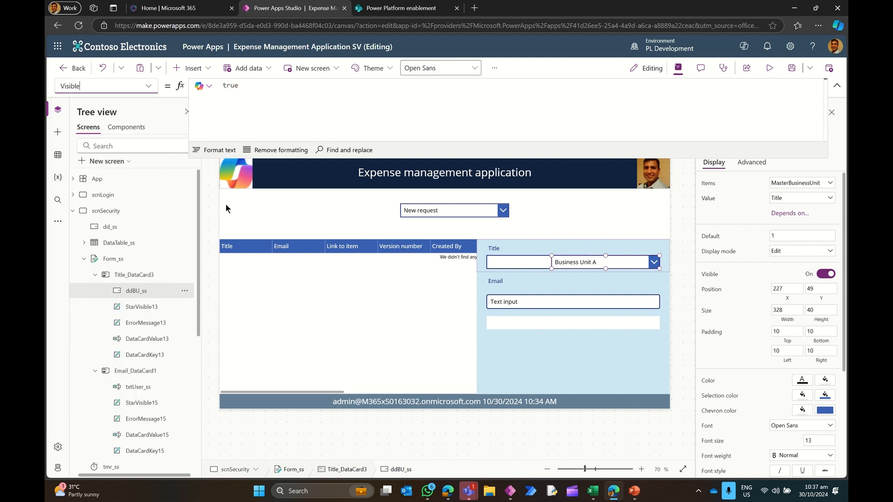
{"action": "double_click", "coordinate": [253, 87]}
{"action": "key", "text": "BackSpace"}
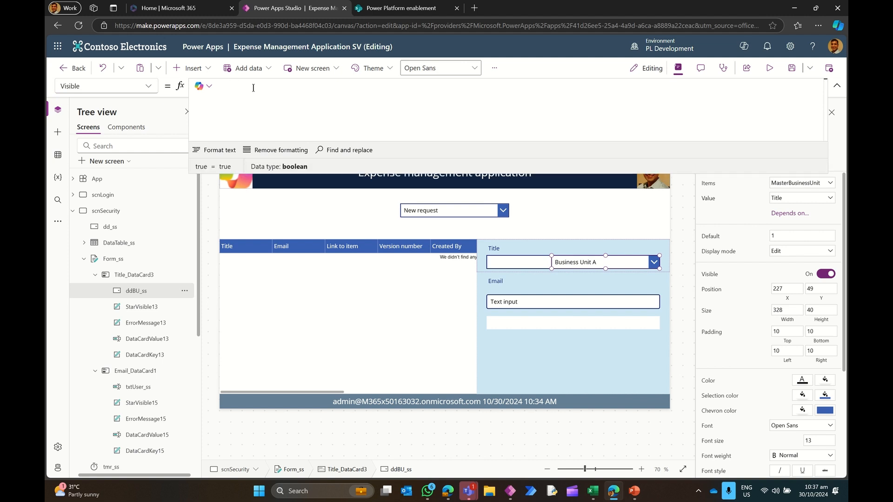
{"action": "type", "text": "varmode="}
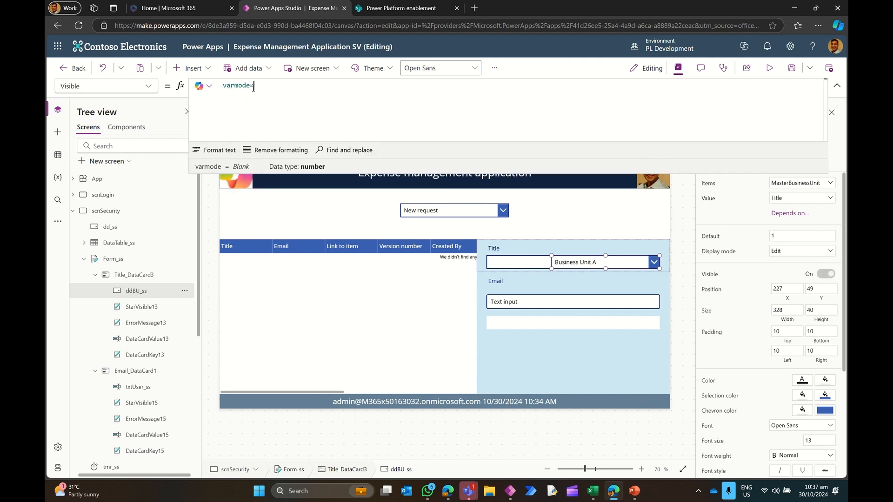
{"action": "type", "text": "0"}
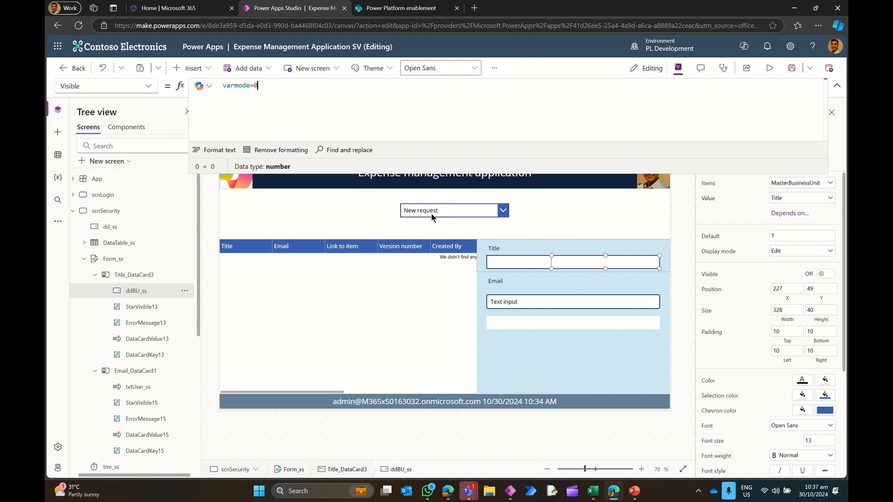
{"action": "mouse_move", "coordinate": [571, 262]}
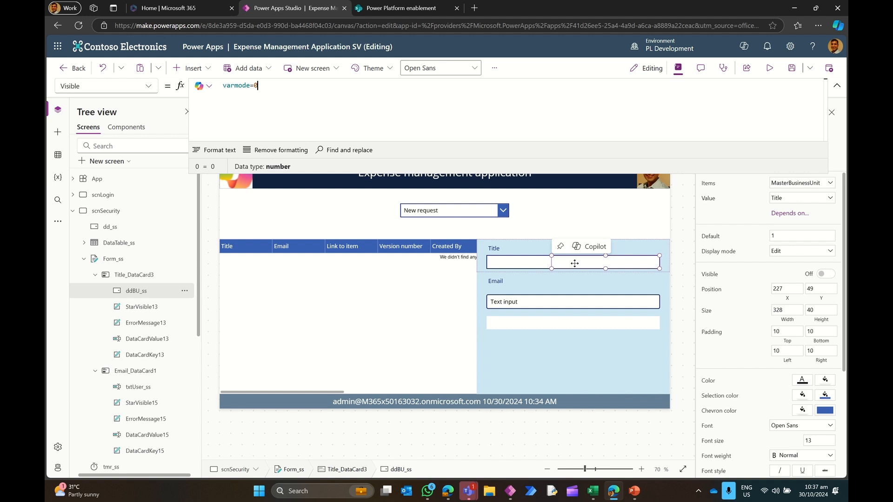
Step: Preview the app, run the "Save request" action, and switch to "New request" for a fresh form
{"action": "left_click", "coordinate": [769, 68]}
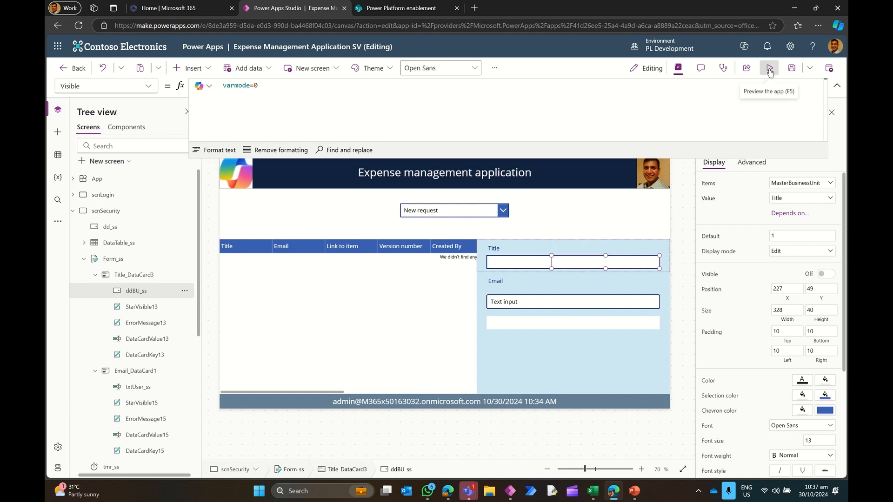
{"action": "left_click", "coordinate": [412, 160]}
{"action": "left_click", "coordinate": [413, 205]}
{"action": "left_click", "coordinate": [419, 165]}
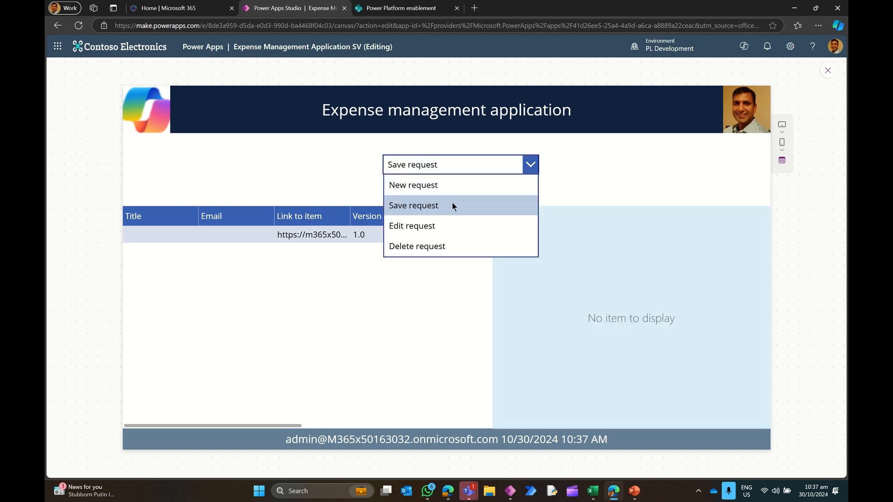
{"action": "left_click", "coordinate": [456, 189]}
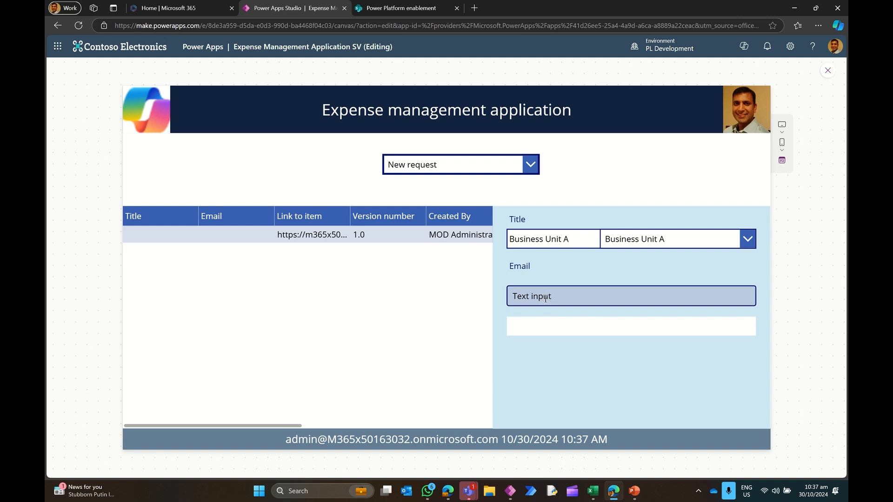
Step: Look up a user by first name in the Email field and save the Business Unit A request
{"action": "left_click_drag", "start_coordinate": [552, 299], "coordinate": [498, 302]}
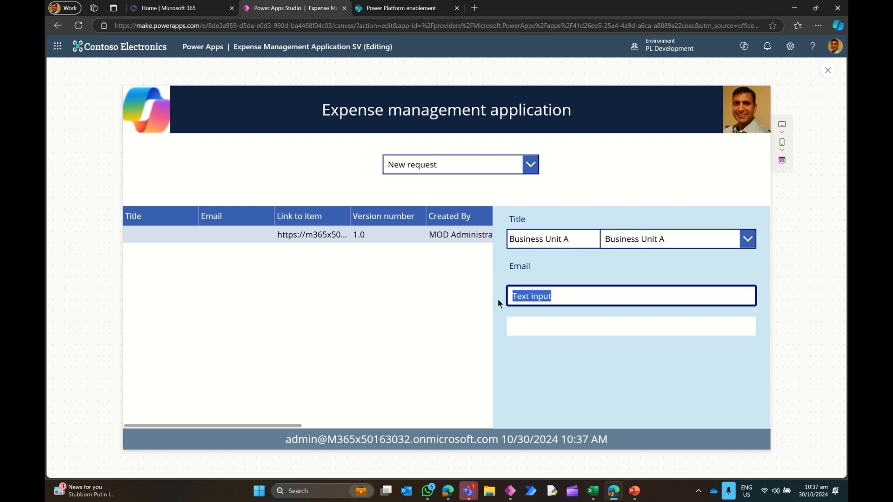
{"action": "type", "text": "adele"}
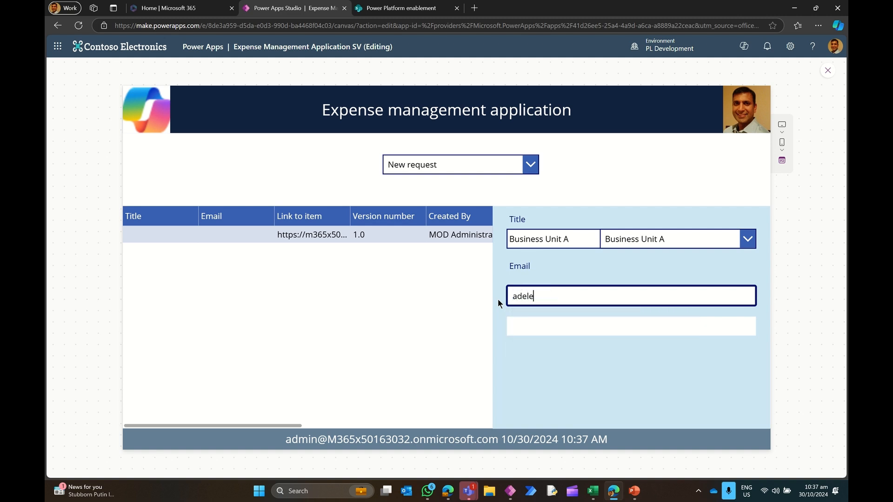
{"action": "left_click", "coordinate": [538, 325]}
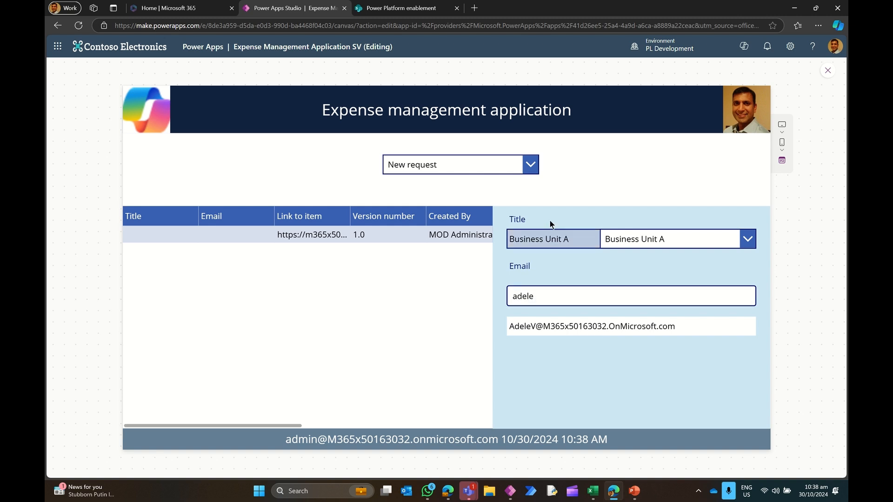
{"action": "left_click", "coordinate": [531, 165]}
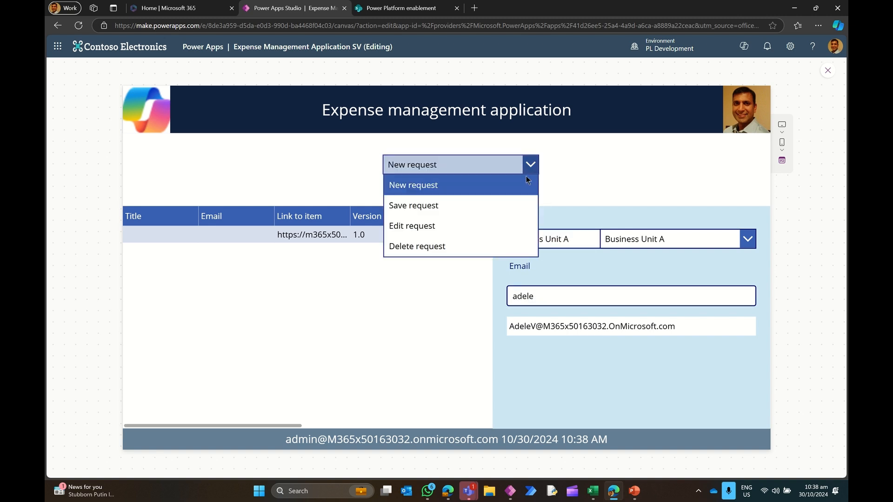
{"action": "left_click", "coordinate": [493, 206]}
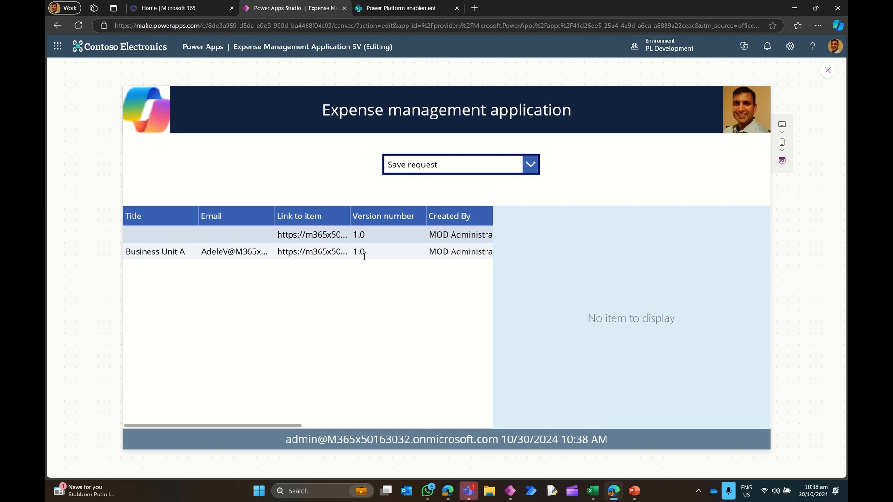
Step: Test the "Edit request" action on the blank table record in the preview and return to the editor
{"action": "left_click", "coordinate": [355, 237]}
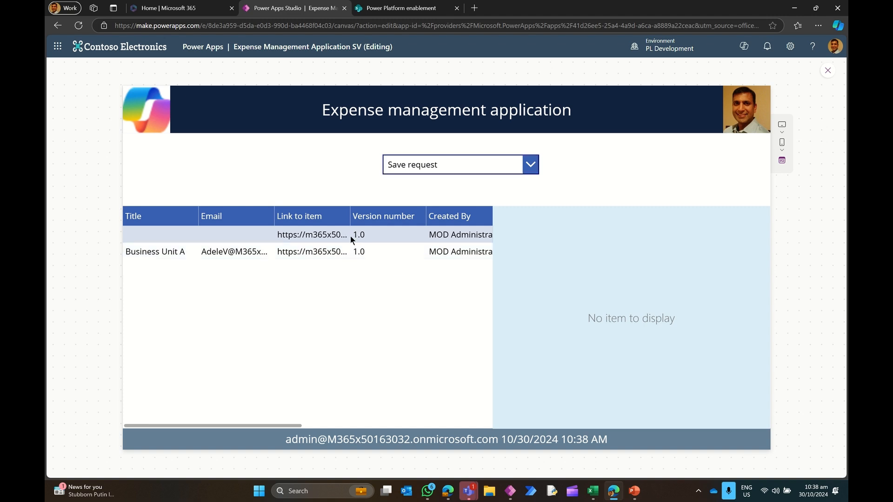
{"action": "left_click", "coordinate": [528, 170]}
{"action": "left_click", "coordinate": [461, 225]}
{"action": "left_click", "coordinate": [828, 70]}
{"action": "left_click", "coordinate": [553, 298]}
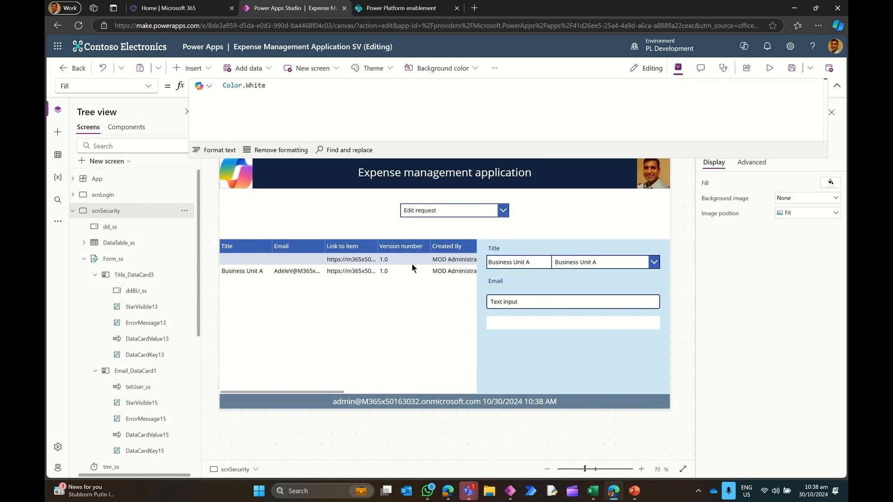
Step: Review the "Edit request" case in the OnChange formula of dd_ss and preview the app again
{"action": "left_click", "coordinate": [444, 209]}
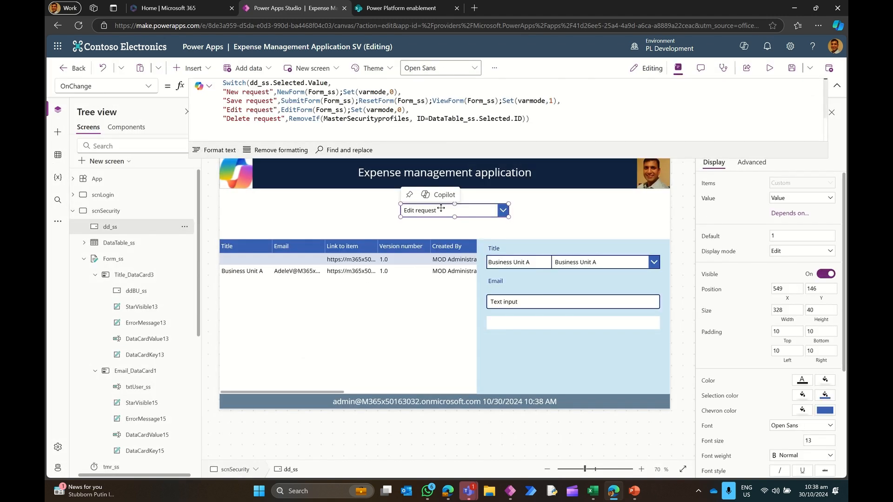
{"action": "left_click", "coordinate": [335, 110]}
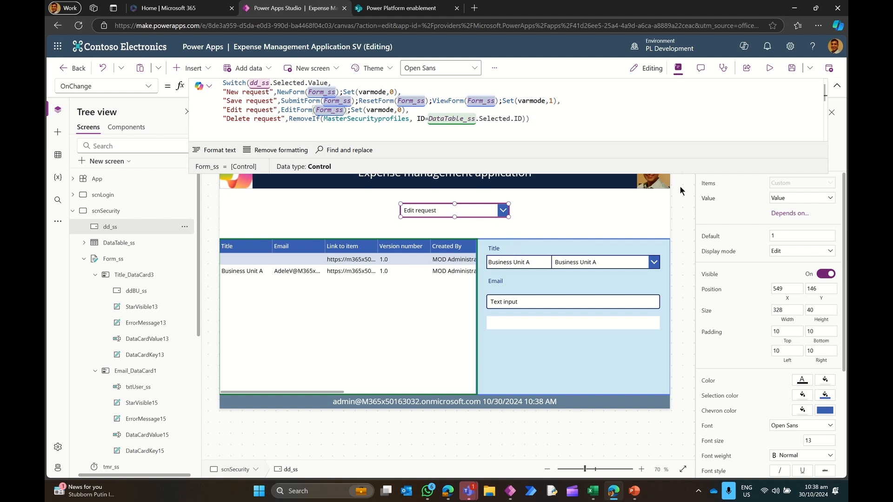
{"action": "left_click", "coordinate": [771, 69]}
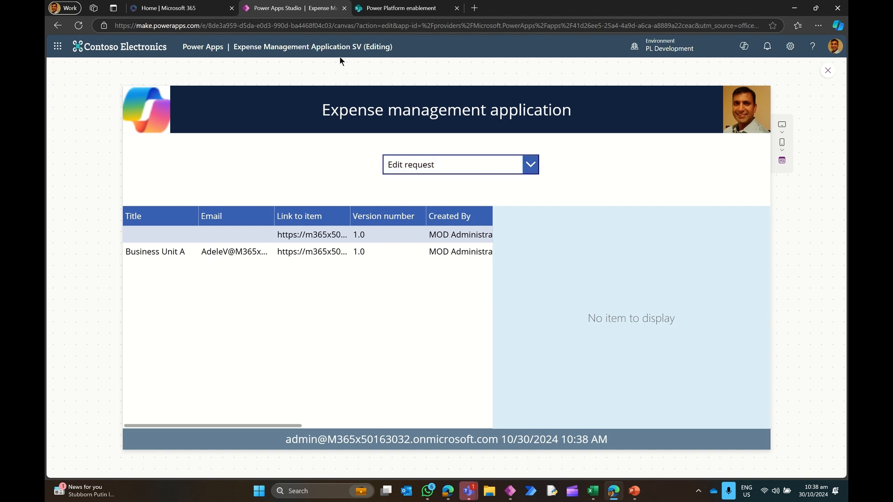
Step: Switch to the MasterSecurityprofiles list in SharePoint, reload it, and delete the blank item
{"action": "left_click", "coordinate": [421, 10]}
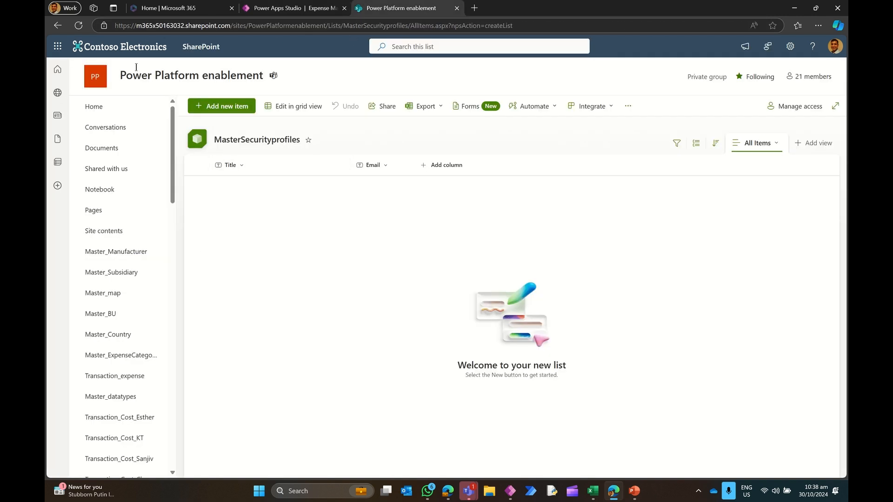
{"action": "left_click", "coordinate": [78, 25]}
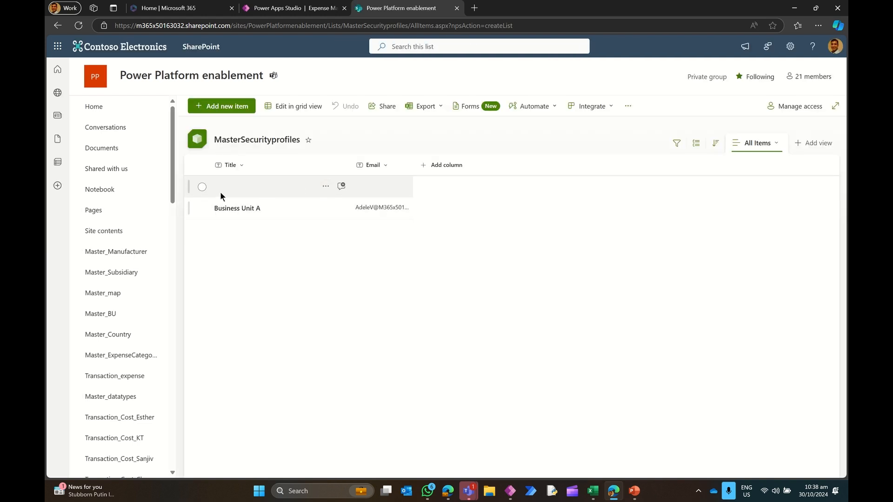
{"action": "left_click", "coordinate": [201, 187]}
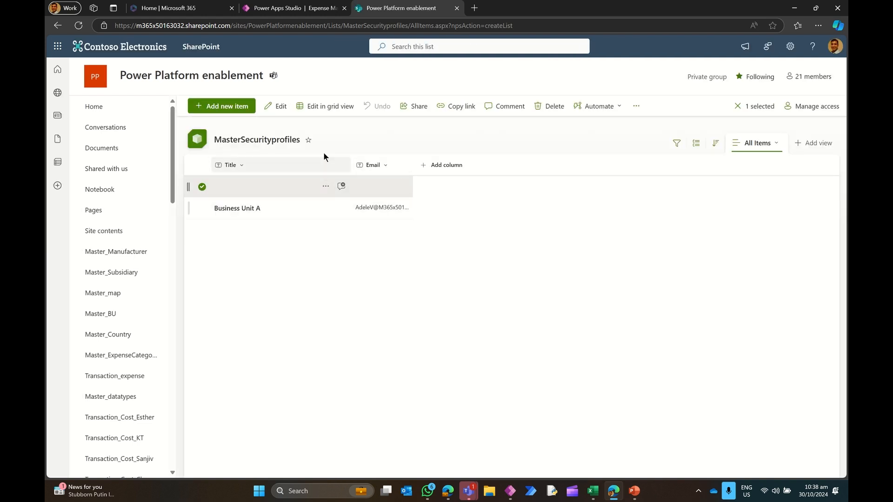
{"action": "left_click", "coordinate": [549, 106]}
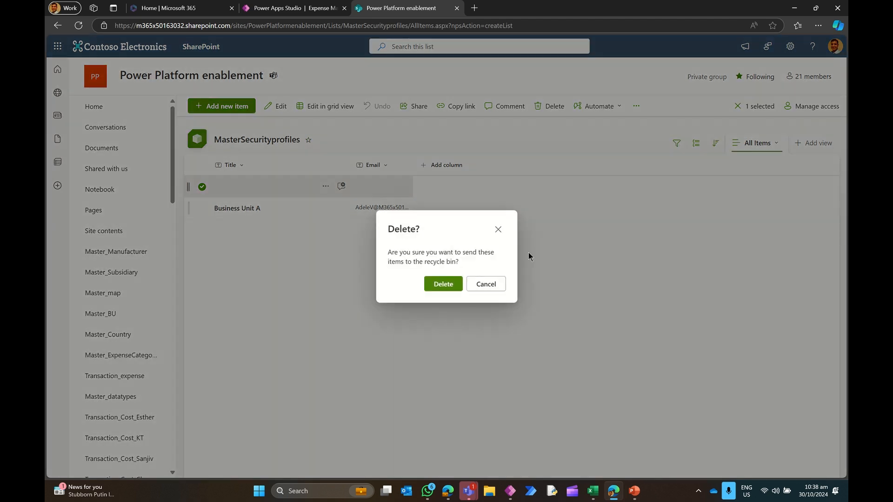
{"action": "left_click", "coordinate": [442, 282]}
Step: Return to Power Apps Studio, exit the preview, and refresh the MasterSecurityprofiles data source
{"action": "left_click", "coordinate": [279, 9]}
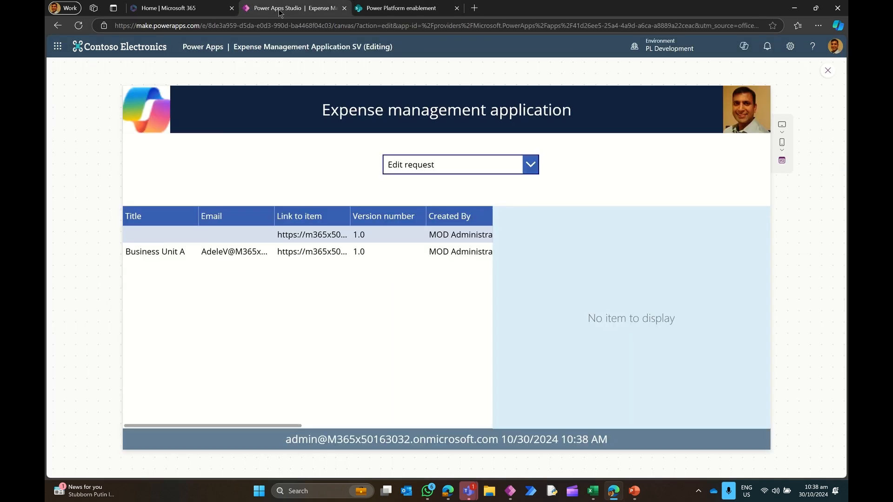
{"action": "left_click", "coordinate": [828, 72]}
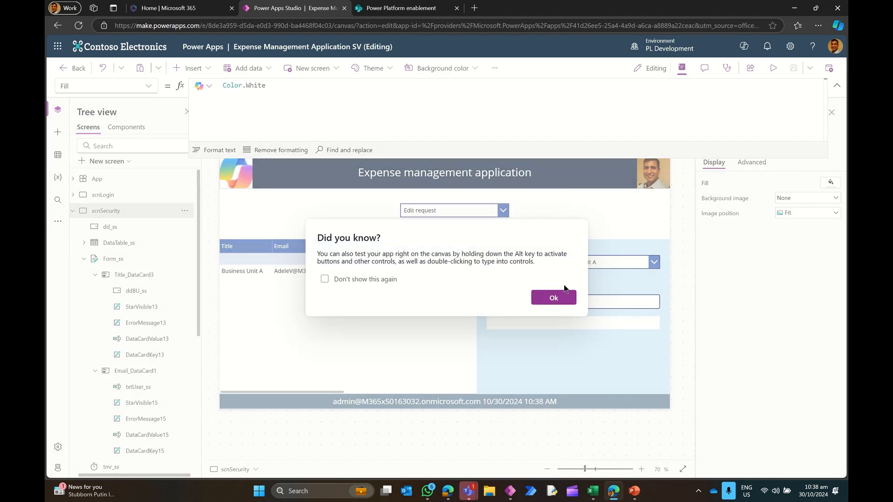
{"action": "left_click", "coordinate": [542, 295]}
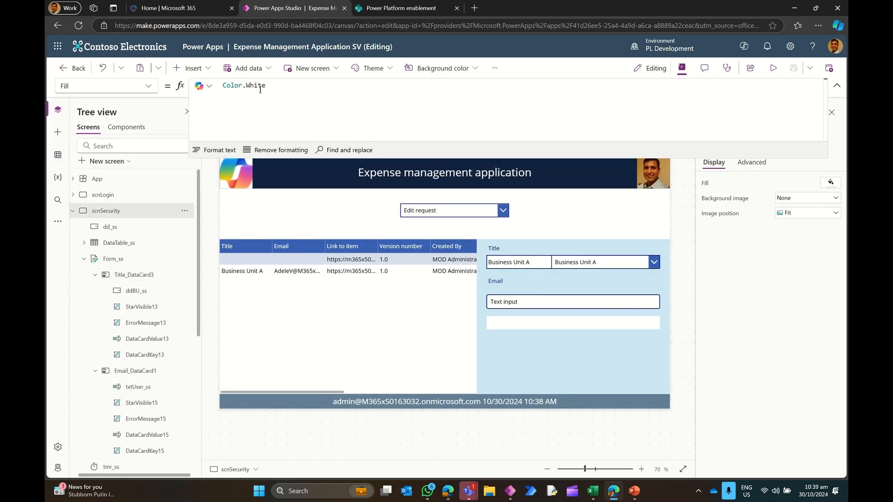
{"action": "left_click", "coordinate": [58, 155]}
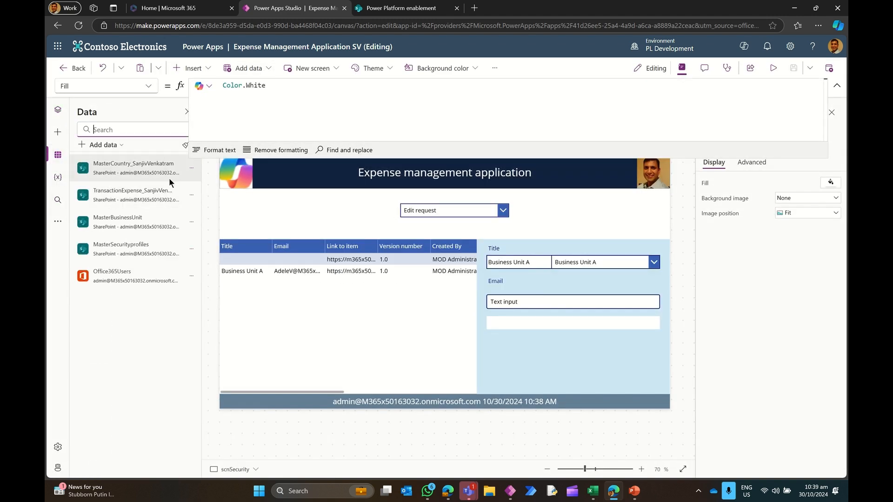
{"action": "left_click", "coordinate": [191, 249]}
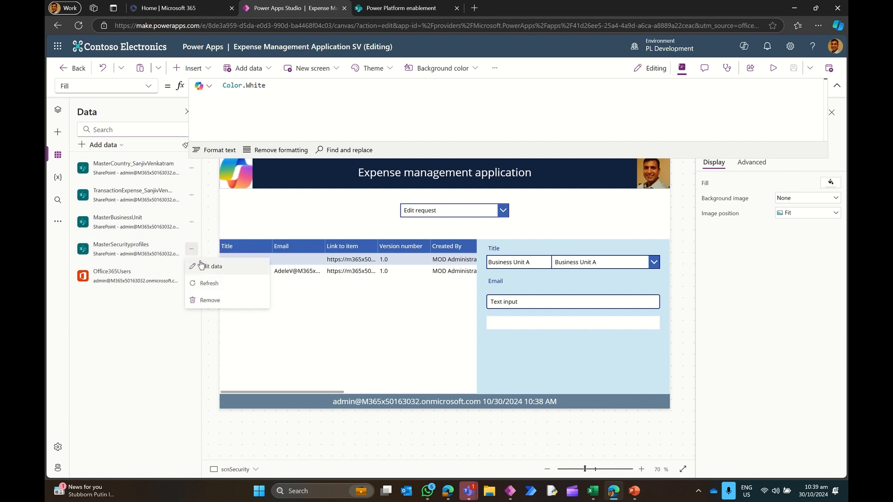
{"action": "left_click", "coordinate": [207, 283]}
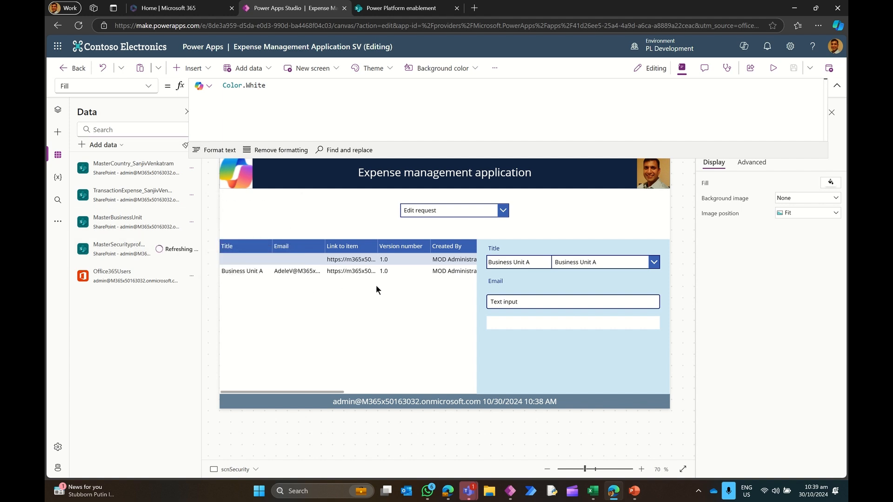
Step: Preview the app and start a new request from the action dropdown
{"action": "left_click", "coordinate": [773, 68]}
{"action": "left_click", "coordinate": [451, 167]}
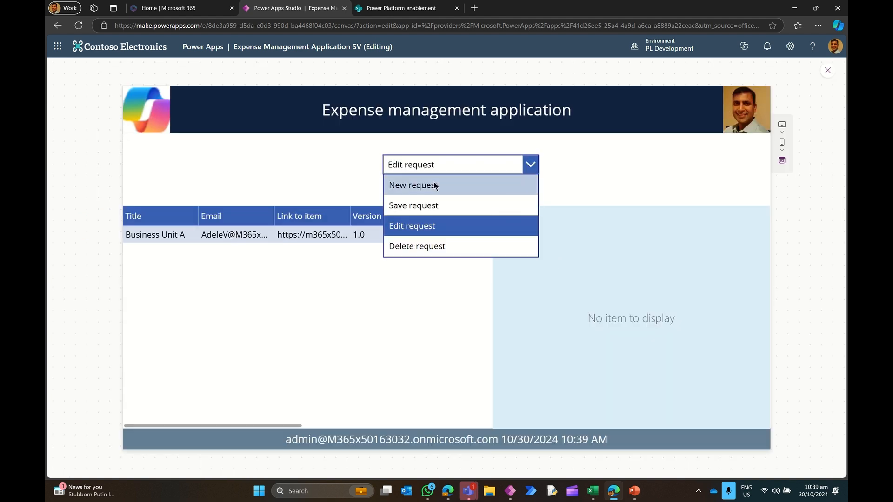
{"action": "left_click", "coordinate": [438, 183]}
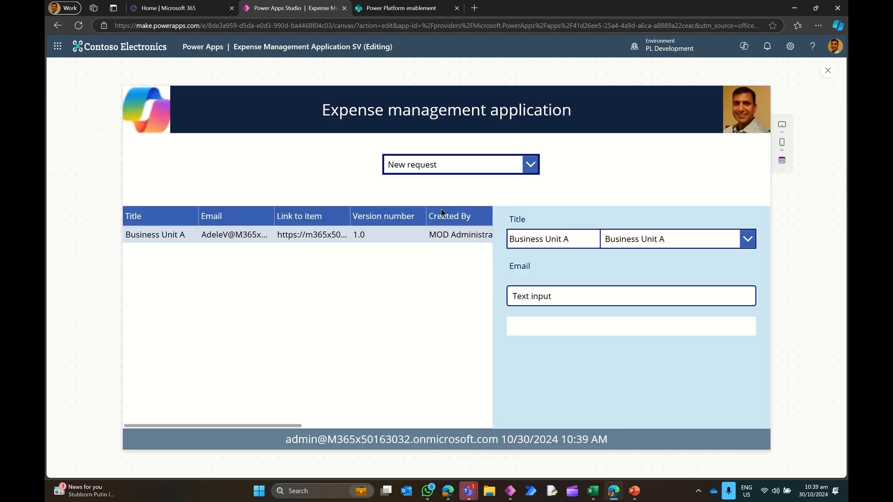
Step: Fill the new security request with Business Unit B and the lookup text "admin" for the email, and save the request
{"action": "left_click", "coordinate": [618, 242]}
{"action": "left_click", "coordinate": [559, 263]}
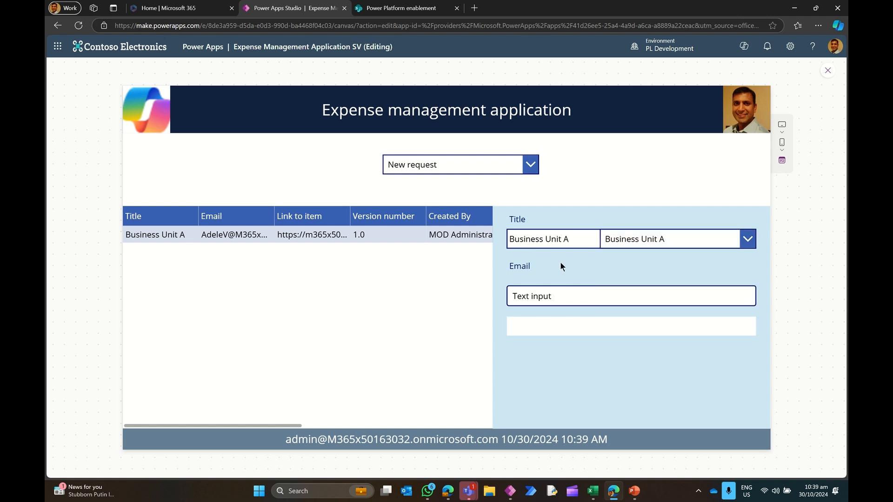
{"action": "left_click", "coordinate": [605, 243]}
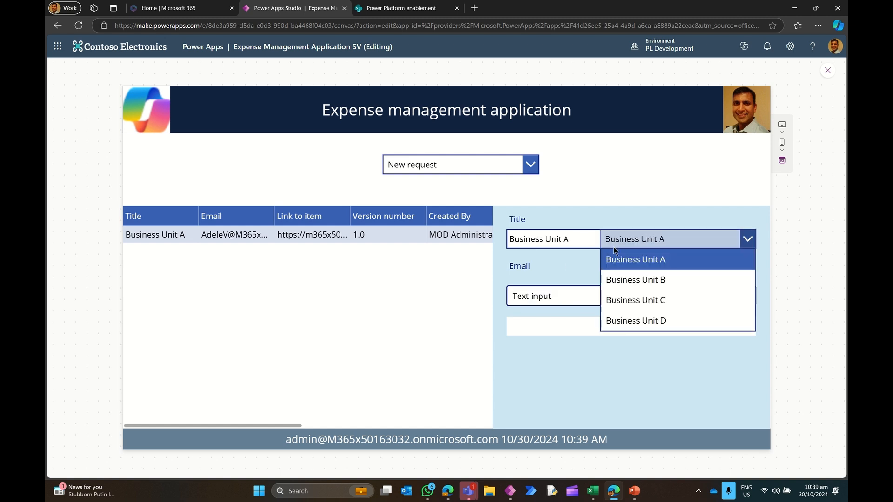
{"action": "left_click", "coordinate": [623, 278]}
{"action": "left_click", "coordinate": [567, 297]}
{"action": "type", "text": "admin"}
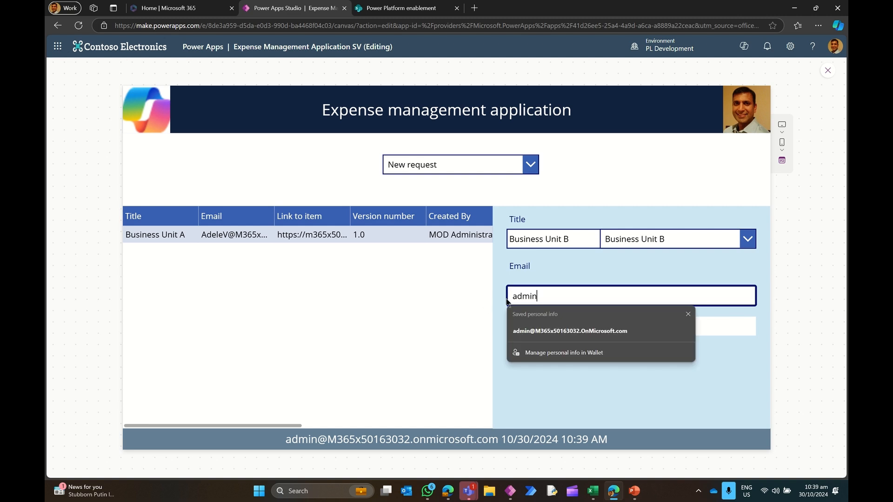
{"action": "left_click", "coordinate": [524, 278]}
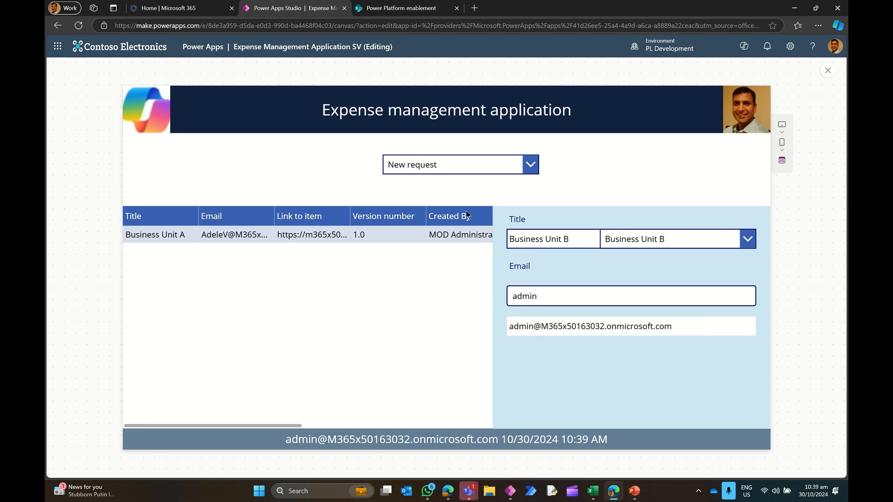
{"action": "left_click", "coordinate": [458, 167]}
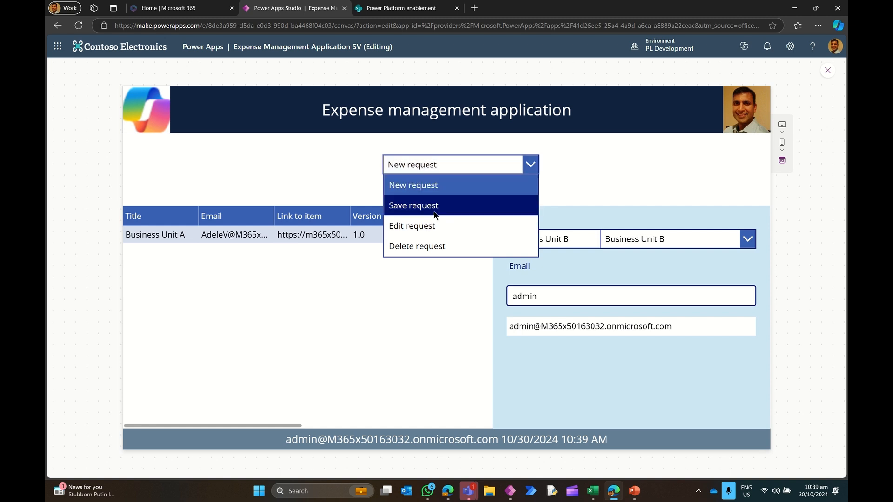
{"action": "left_click", "coordinate": [412, 204]}
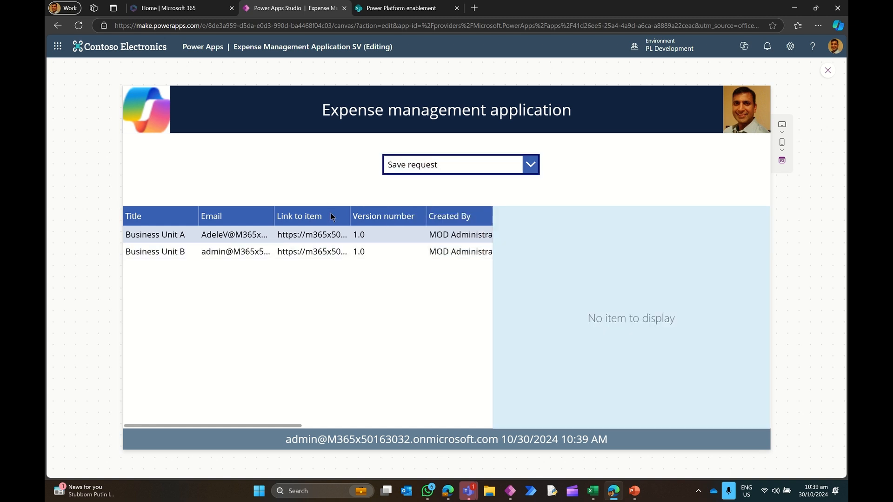
Step: Start another new request from the action dropdown and exit the preview
{"action": "left_click", "coordinate": [416, 175]}
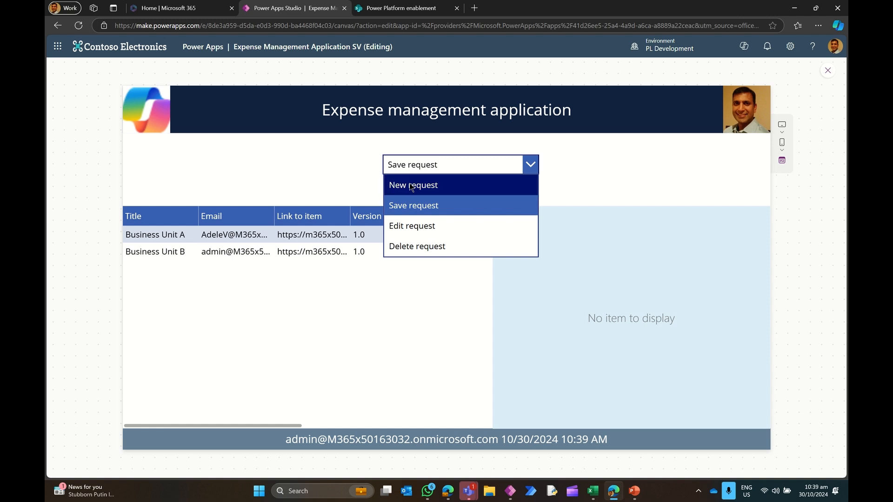
{"action": "left_click", "coordinate": [409, 183]}
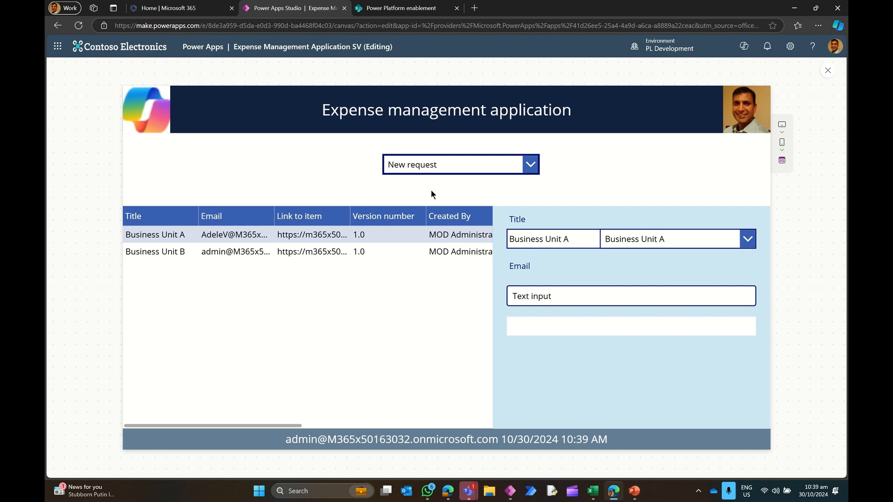
{"action": "left_click", "coordinate": [828, 71]}
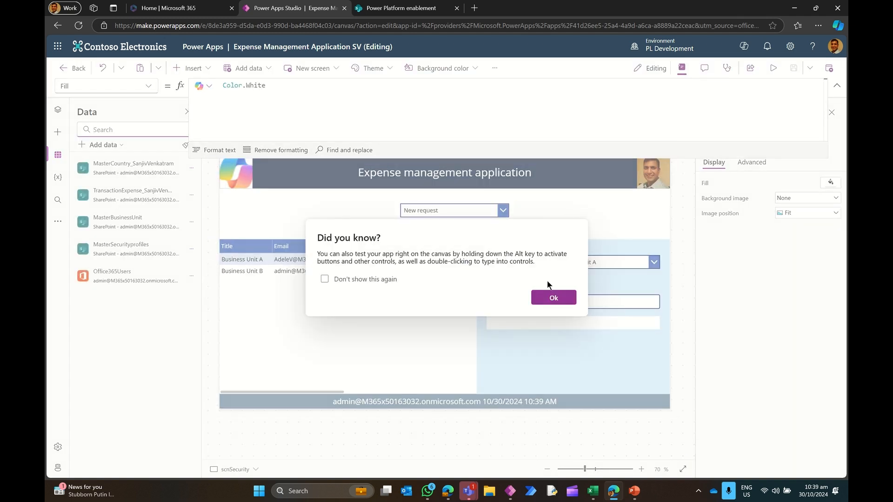
{"action": "left_click", "coordinate": [541, 296]}
Step: Review the "Save request" case in the OnChange formula of dd_ss and preview the app again
{"action": "left_click", "coordinate": [440, 210]}
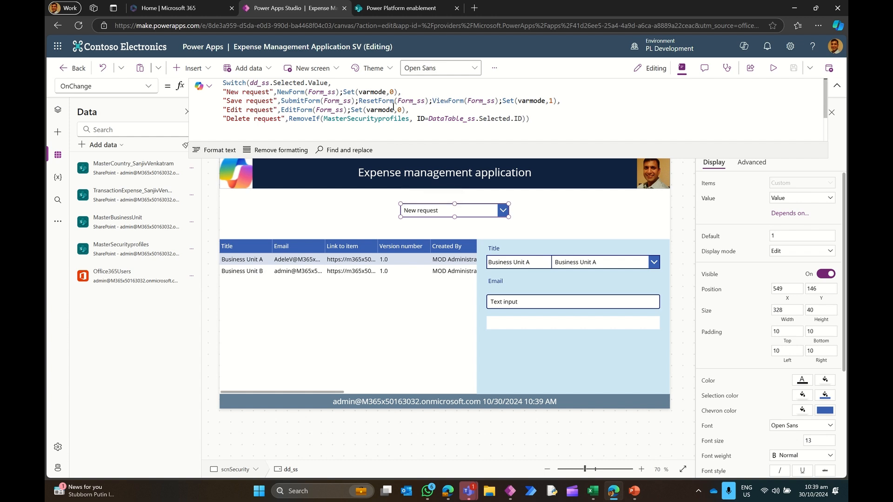
{"action": "left_click", "coordinate": [326, 100]}
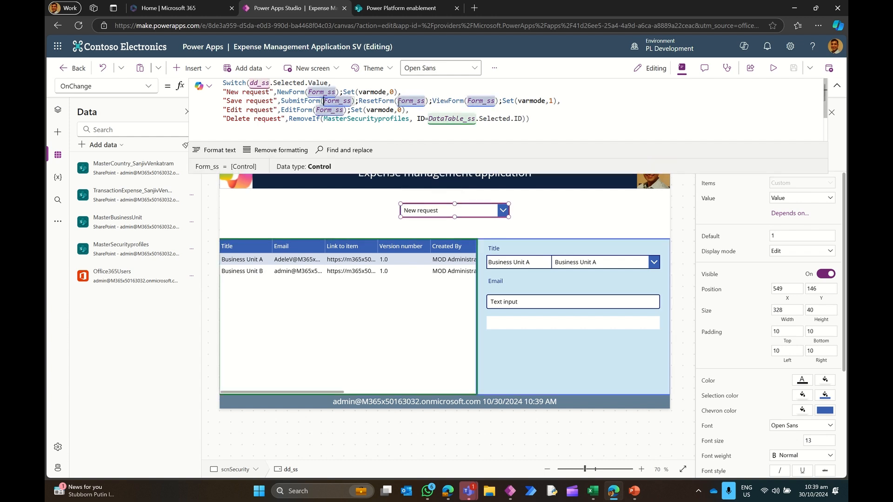
{"action": "left_click", "coordinate": [490, 102]}
{"action": "left_click", "coordinate": [58, 110]}
{"action": "left_click", "coordinate": [774, 68]}
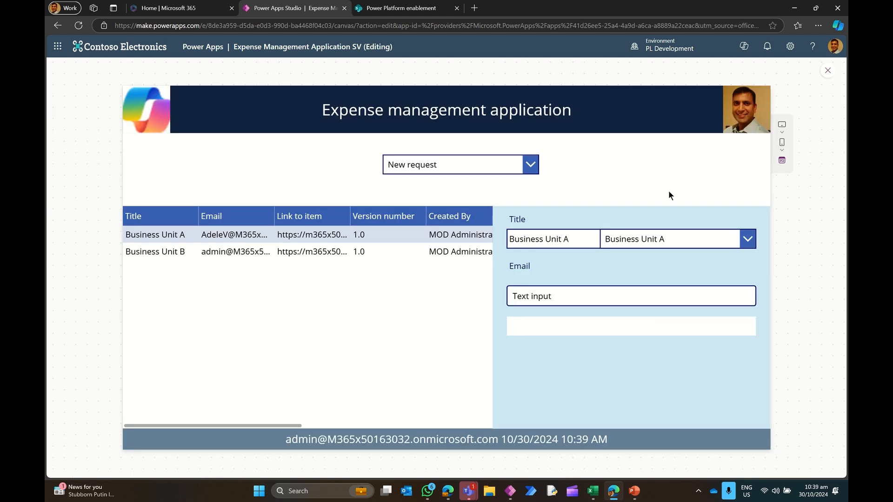
Step: Create a new request for Business Unit C with the lookup text "admin" for the email, and save it
{"action": "left_click", "coordinate": [431, 168]}
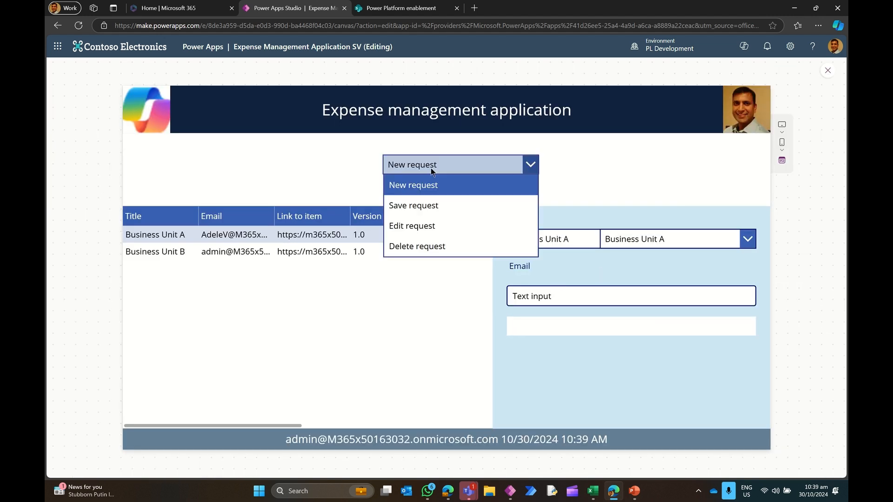
{"action": "left_click", "coordinate": [465, 188]}
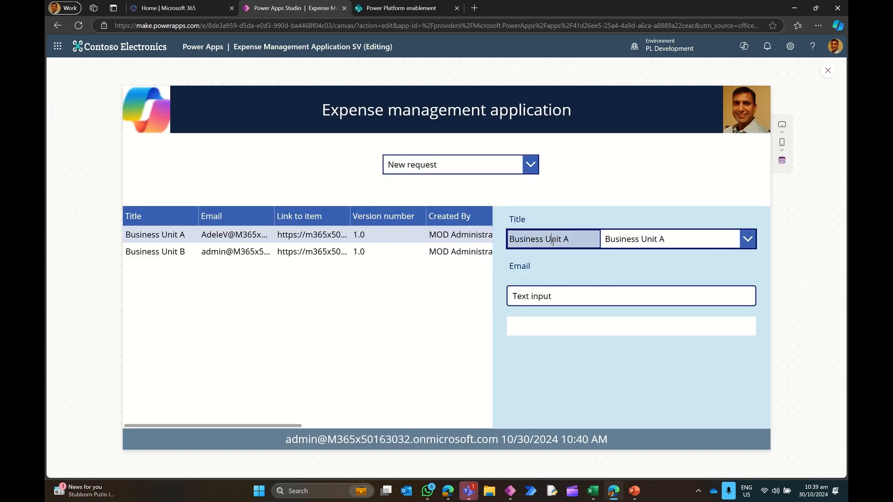
{"action": "left_click", "coordinate": [672, 243]}
{"action": "left_click", "coordinate": [651, 300]}
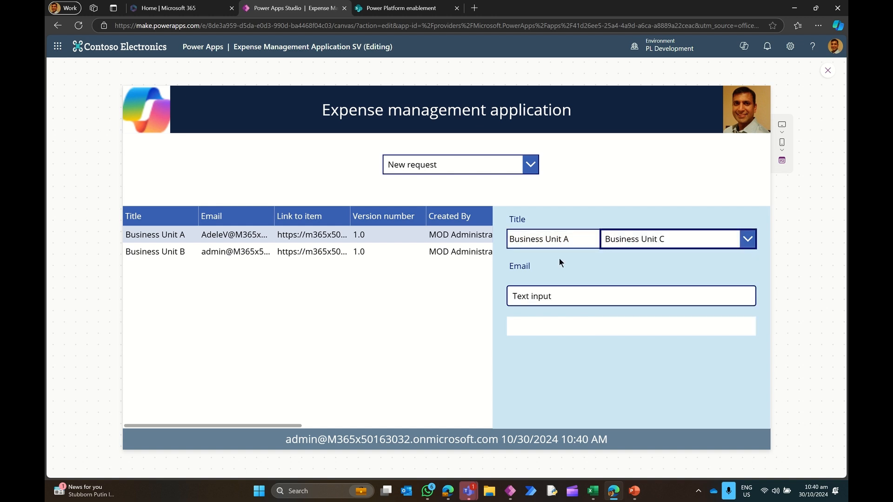
{"action": "left_click_drag", "start_coordinate": [553, 294], "coordinate": [485, 295]}
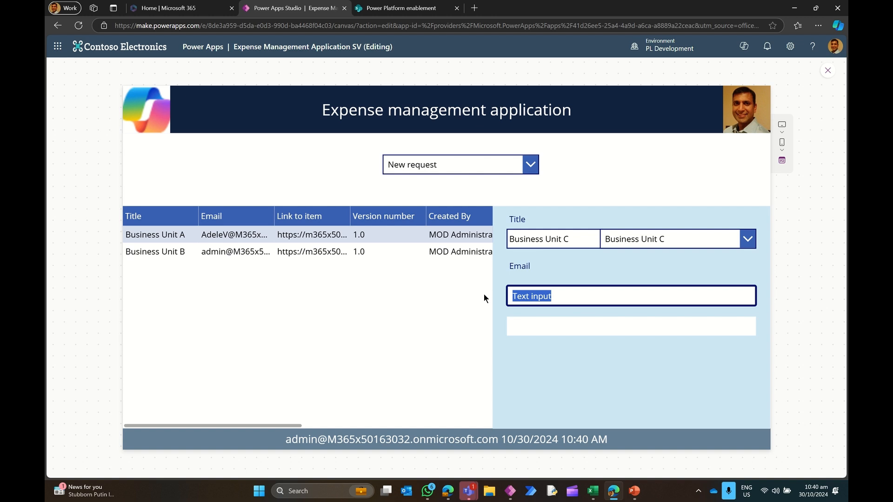
{"action": "type", "text": "admin"}
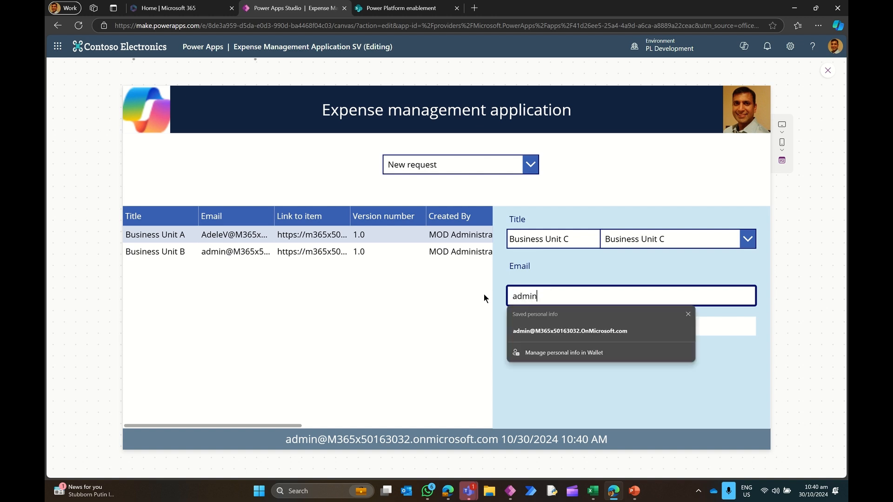
{"action": "left_click", "coordinate": [561, 274]}
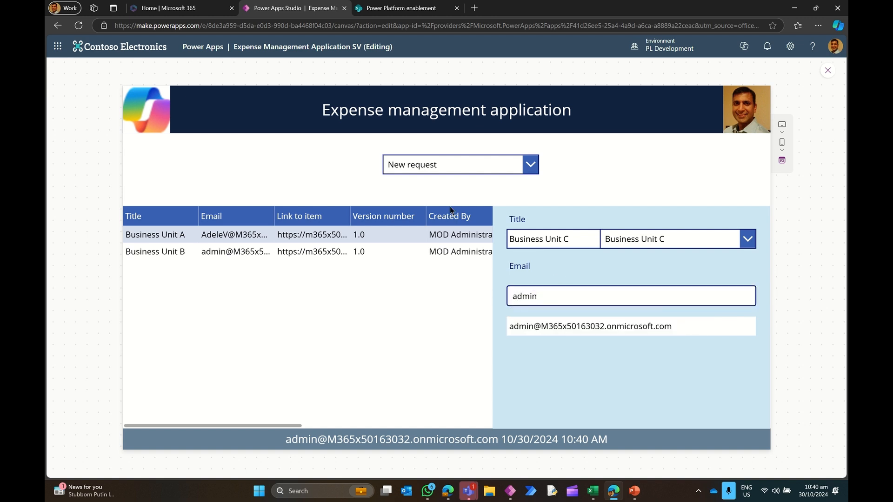
{"action": "left_click", "coordinate": [454, 174]}
{"action": "left_click", "coordinate": [434, 201]}
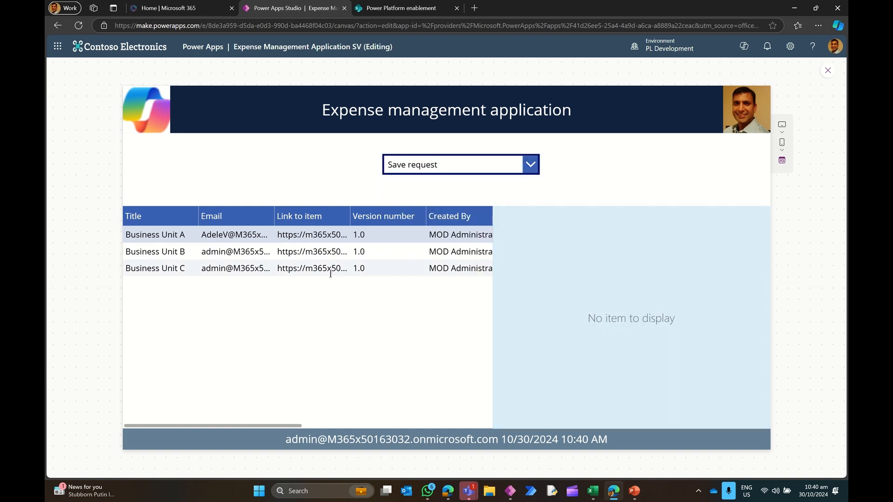
Step: Create a new request for Business Unit D, look up the user by first name for the email, and save it
{"action": "left_click", "coordinate": [330, 274]}
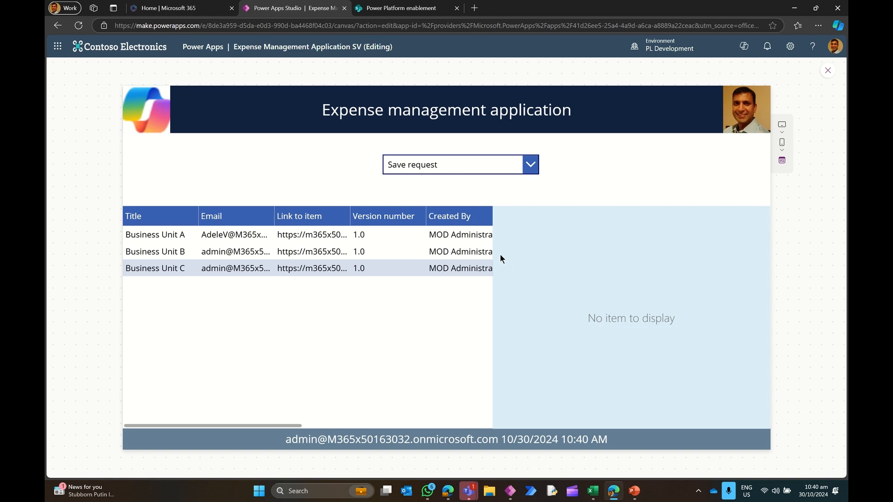
{"action": "left_click", "coordinate": [428, 166]}
{"action": "left_click", "coordinate": [432, 187]}
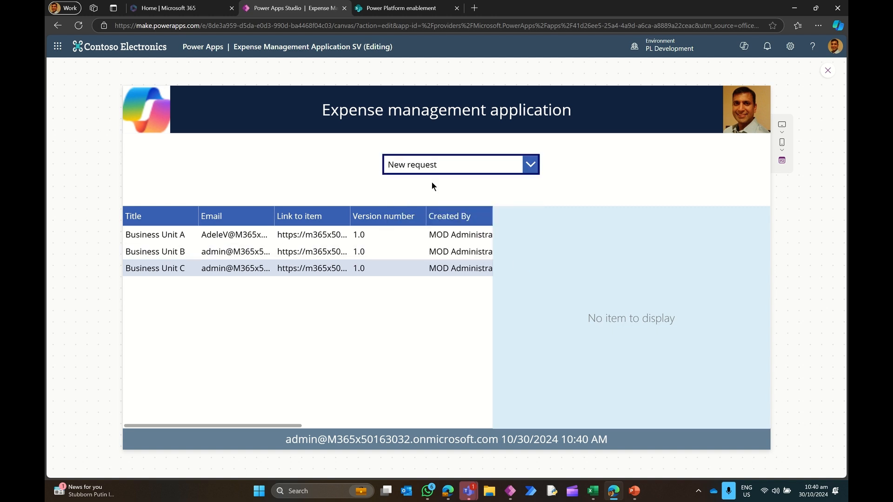
{"action": "left_click", "coordinate": [634, 242]}
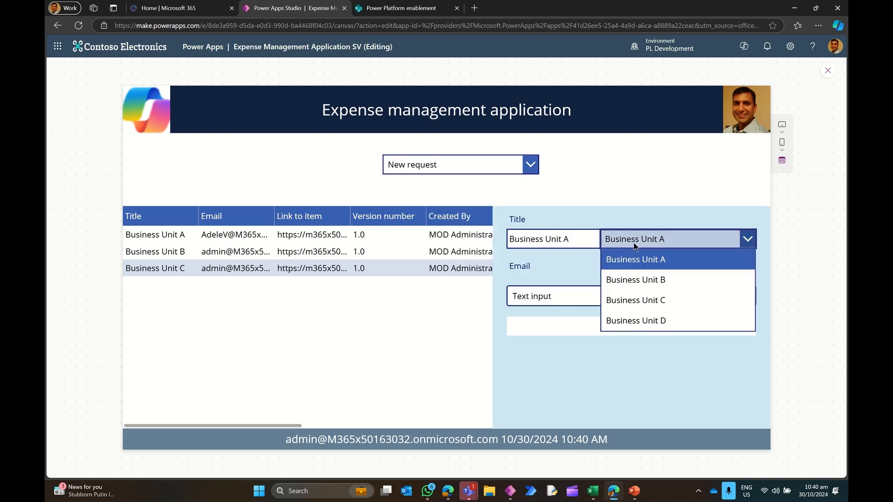
{"action": "left_click", "coordinate": [641, 320]}
{"action": "left_click_drag", "start_coordinate": [554, 288], "coordinate": [488, 290]}
{"action": "type", "text": "adele"}
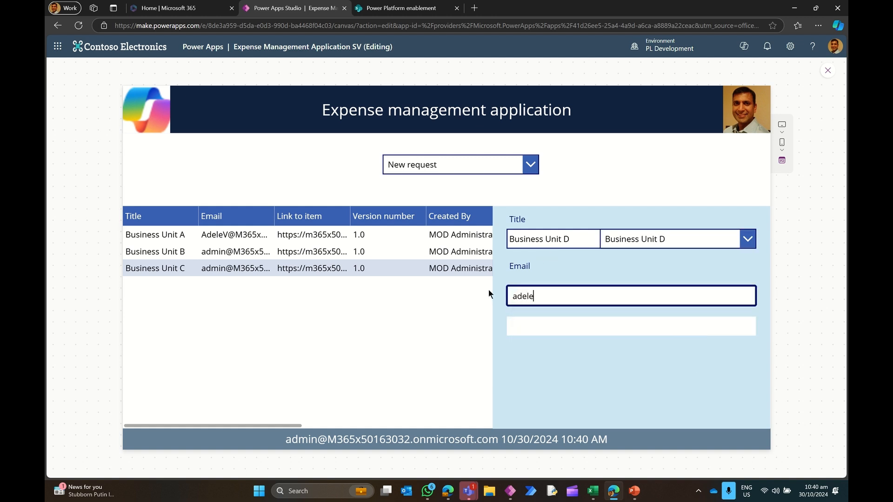
{"action": "left_click", "coordinate": [545, 273]}
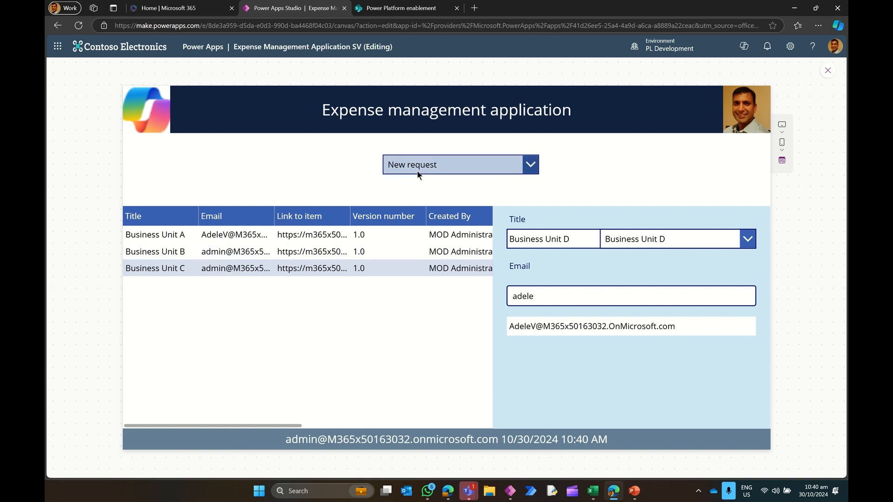
{"action": "left_click", "coordinate": [444, 167]}
{"action": "left_click", "coordinate": [420, 207]}
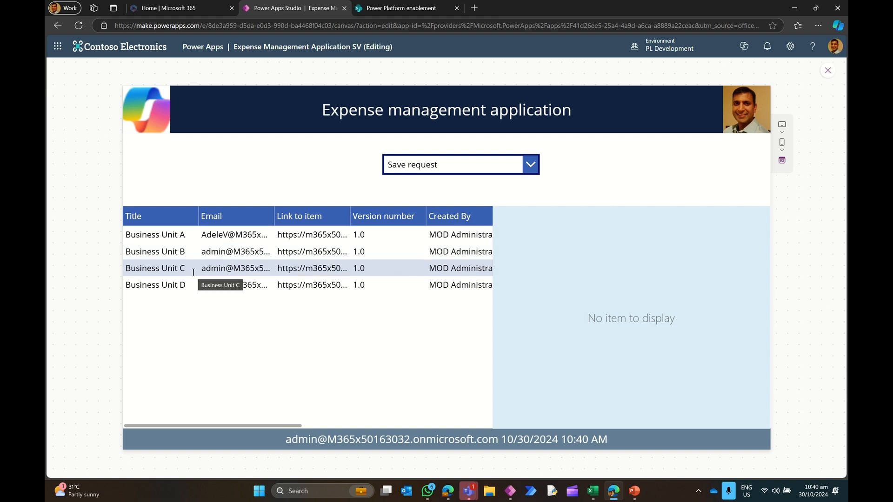
Step: Exit the preview and open the scnLogin screen for editing, with scnSecurity collapsed
{"action": "left_click", "coordinate": [827, 73]}
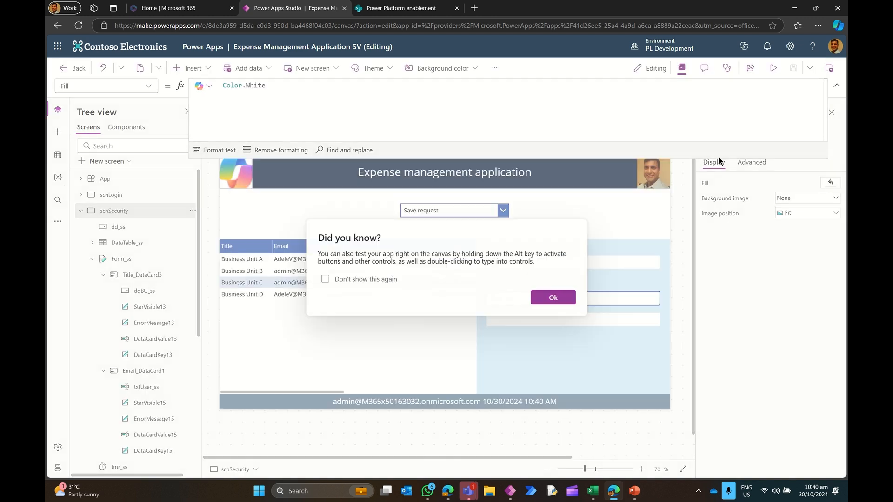
{"action": "left_click", "coordinate": [540, 296]}
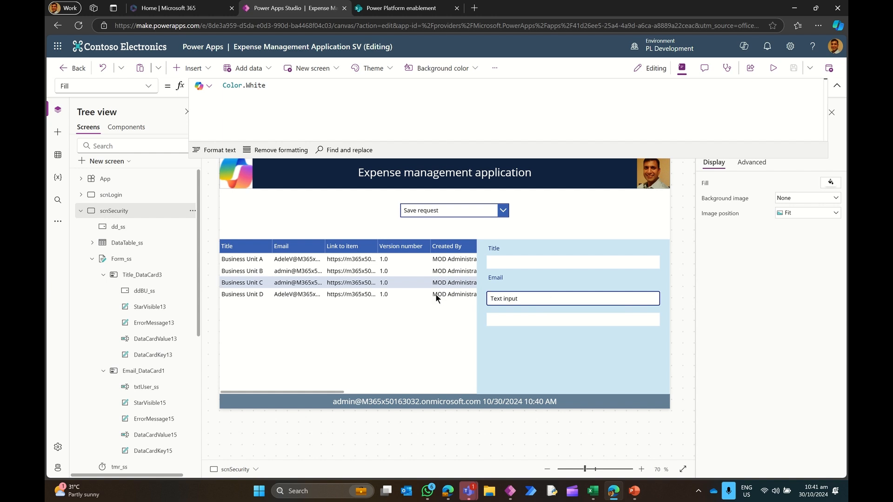
{"action": "left_click", "coordinate": [81, 211]}
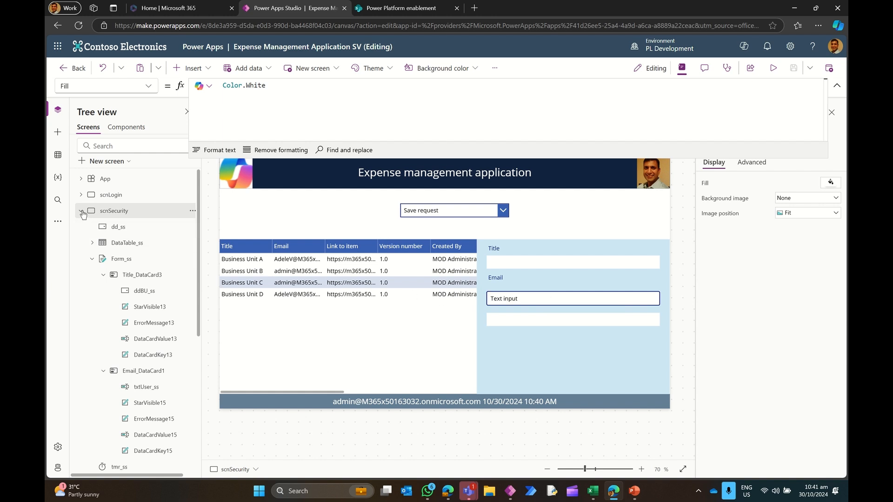
{"action": "left_click", "coordinate": [112, 194]}
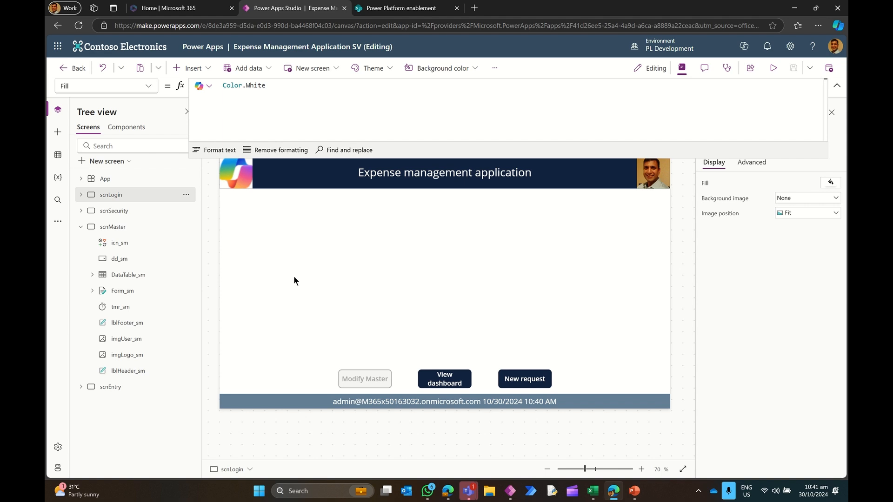
Step: Duplicate the New request button on scnLogin and place the copy in the blank area at about X 443, Y 265
{"action": "left_click", "coordinate": [524, 376]}
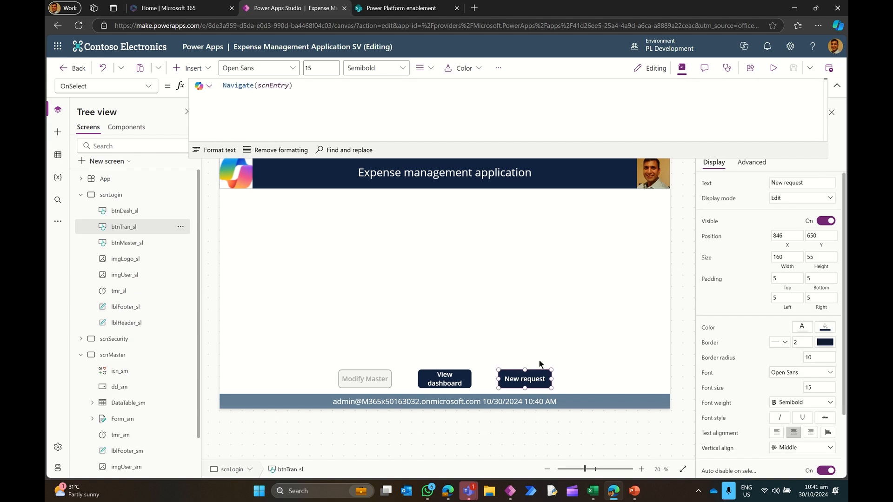
{"action": "key", "text": "ctrl+c"}
{"action": "key", "text": "ctrl+v"}
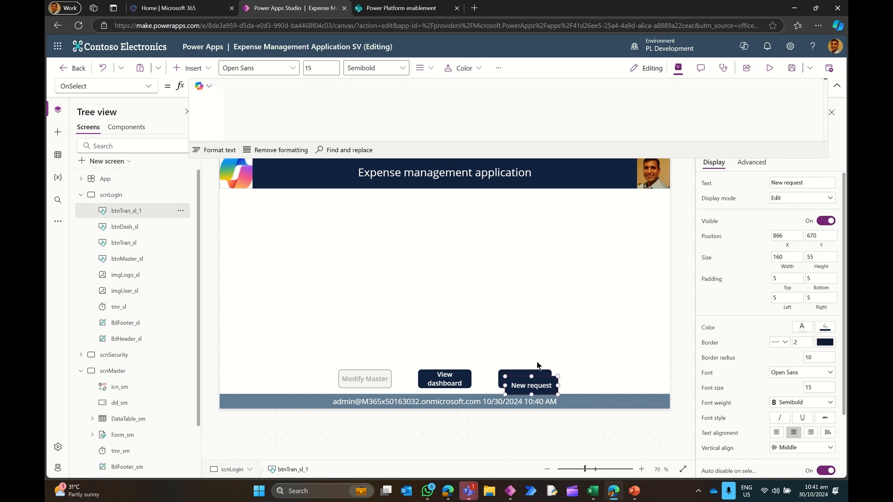
{"action": "left_click_drag", "start_coordinate": [517, 375], "coordinate": [384, 250]}
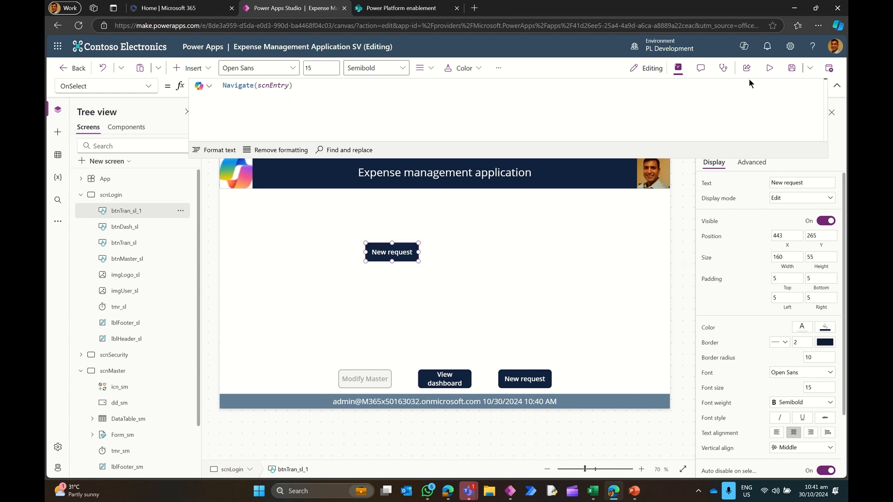
Step: Collapse the expanded formula editor and clear the OnSelect formula of the copied New request button
{"action": "left_click", "coordinate": [835, 86]}
{"action": "left_click_drag", "start_coordinate": [288, 86], "coordinate": [180, 89]}
{"action": "key", "text": "BackSpace"}
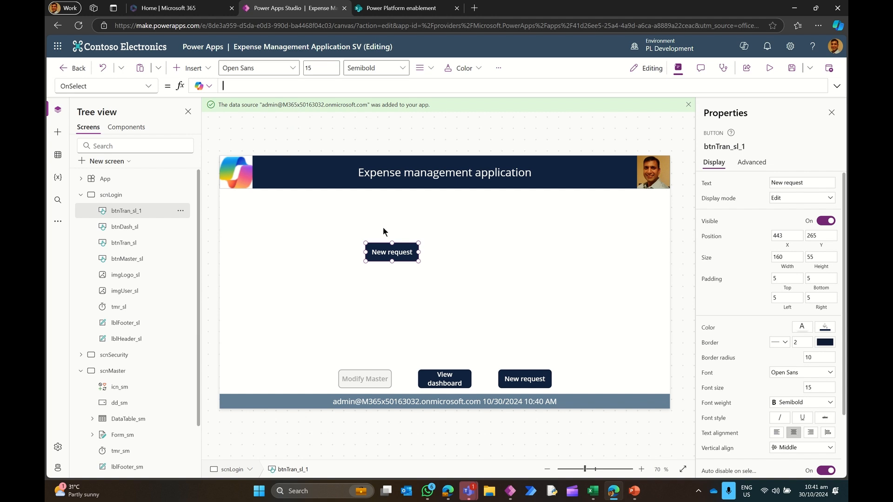
Step: Rename the copied New request button as btnBUA
{"action": "double_click", "coordinate": [140, 212]}
{"action": "left_click", "coordinate": [148, 212]}
{"action": "key", "text": "BackSpace"}
{"action": "key", "text": "BackSpace"}
{"action": "key", "text": "BackSpace"}
{"action": "key", "text": "BackSpace"}
{"action": "key", "text": "BackSpace"}
{"action": "key", "text": "BackSpace"}
{"action": "key", "text": "BackSpace"}
{"action": "type", "text": "BUA"}
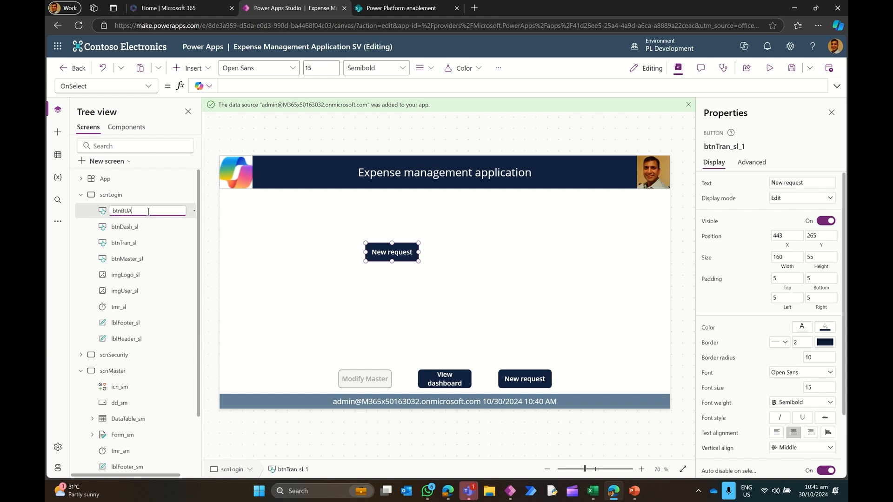
{"action": "key", "text": "Return"}
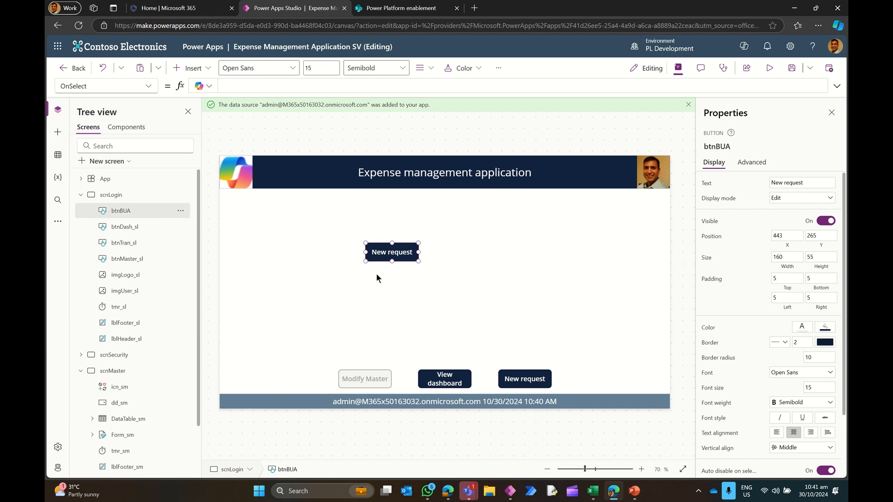
Step: Set the display text of btnBUA to "BU A"
{"action": "triple_click", "coordinate": [805, 183]}
{"action": "type", "text": "Business Unit A"}
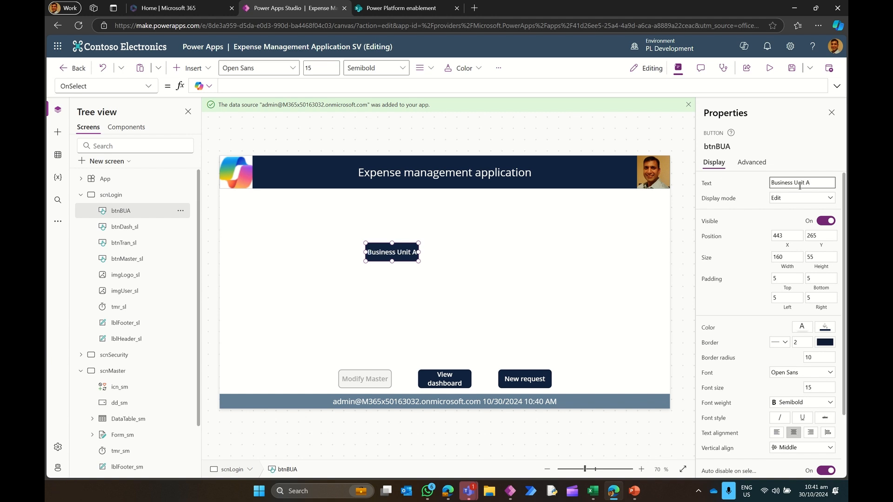
{"action": "left_click_drag", "start_coordinate": [806, 183], "coordinate": [704, 182]}
{"action": "type", "text": "BU"}
Step: Duplicate the BU A button beside the original at about X 775, Y 265, and set the copy's text to "BU B"
{"action": "left_click", "coordinate": [406, 256]}
{"action": "key", "text": "ctrl+c"}
{"action": "key", "text": "ctrl+v"}
{"action": "left_click_drag", "start_coordinate": [406, 255], "coordinate": [504, 251]}
{"action": "left_click", "coordinate": [789, 182]}
{"action": "type", "text": "B"}
Step: Rename the BU B button as btnBUB
{"action": "left_click", "coordinate": [151, 214]}
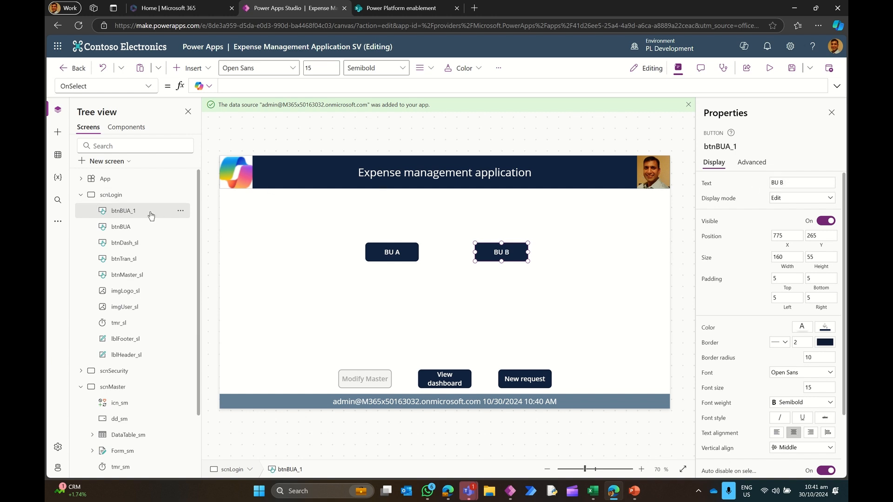
{"action": "double_click", "coordinate": [151, 212]}
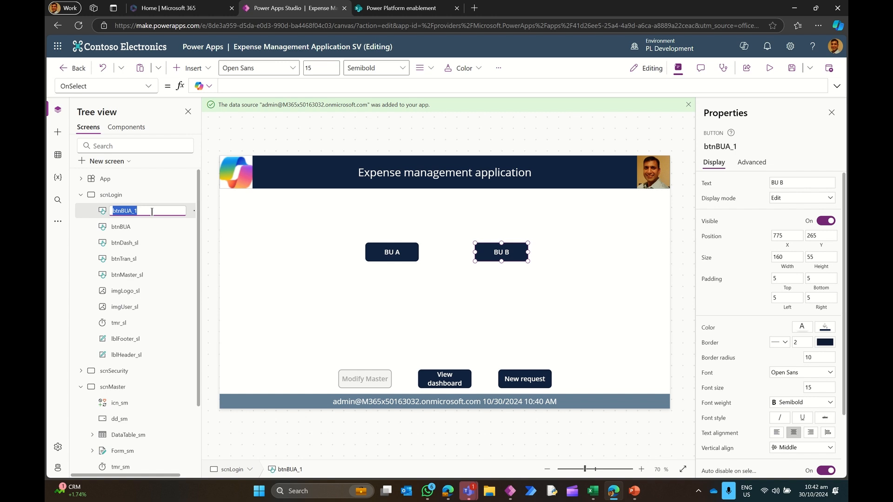
{"action": "key", "text": "End"}
{"action": "key", "text": "BackSpace"}
{"action": "key", "text": "BackSpace"}
{"action": "key", "text": "BackSpace"}
{"action": "type", "text": "B"}
{"action": "key", "text": "Return"}
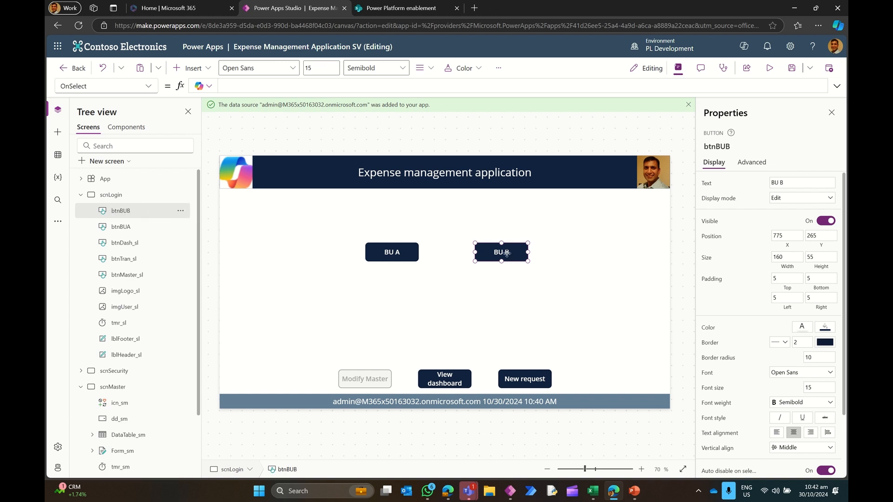
Step: Duplicate the BU B button and place the copy below the BU A button at about X 443, Y 447
{"action": "key", "text": "ctrl+c"}
{"action": "key", "text": "ctrl+v"}
{"action": "left_click_drag", "start_coordinate": [506, 253], "coordinate": [393, 307]}
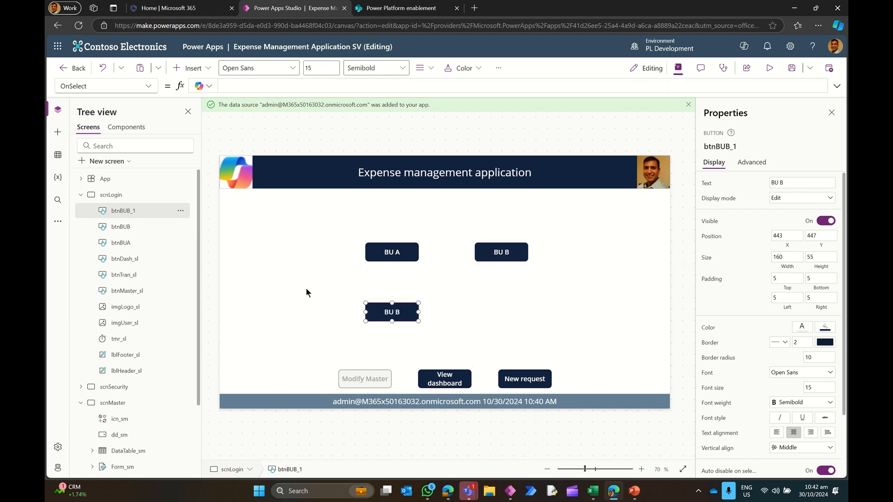
Step: Set the text of the lower button on the login screen to BU C and rename the control as btnBUC
{"action": "left_click", "coordinate": [786, 184]}
{"action": "type", "text": "C"}
{"action": "double_click", "coordinate": [152, 211]}
{"action": "left_click", "coordinate": [152, 212]}
{"action": "key", "text": "BackSpace"}
{"action": "key", "text": "BackSpace"}
{"action": "key", "text": "Escape"}
Step: Duplicate the BU C button and place the copy beside it, below BU B, at X 775, Y 447
{"action": "key", "text": "ctrl+c"}
{"action": "key", "text": "ctrl+v"}
{"action": "left_click_drag", "start_coordinate": [389, 309], "coordinate": [501, 309]}
Step: Rename the duplicated button as btnBUD and set its text to BU D
{"action": "double_click", "coordinate": [135, 211]}
{"action": "left_click", "coordinate": [139, 211]}
{"action": "key", "text": "BackSpace"}
{"action": "key", "text": "BackSpace"}
{"action": "key", "text": "BackSpace"}
{"action": "type", "text": "D"}
{"action": "key", "text": "Return"}
{"action": "left_click", "coordinate": [797, 182]}
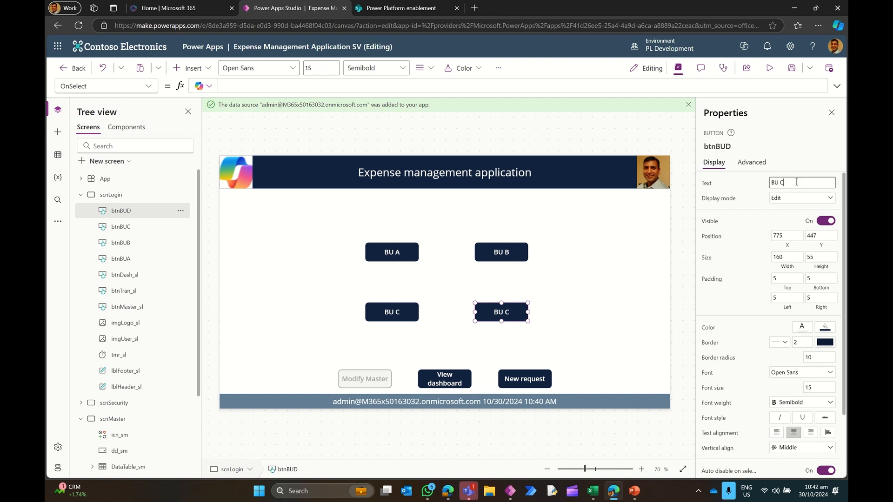
{"action": "type", "text": "D"}
{"action": "left_click", "coordinate": [548, 283]}
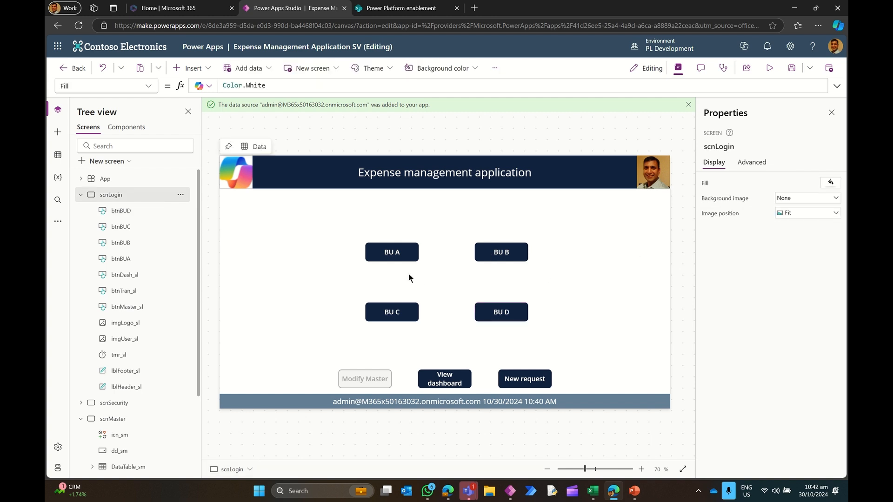
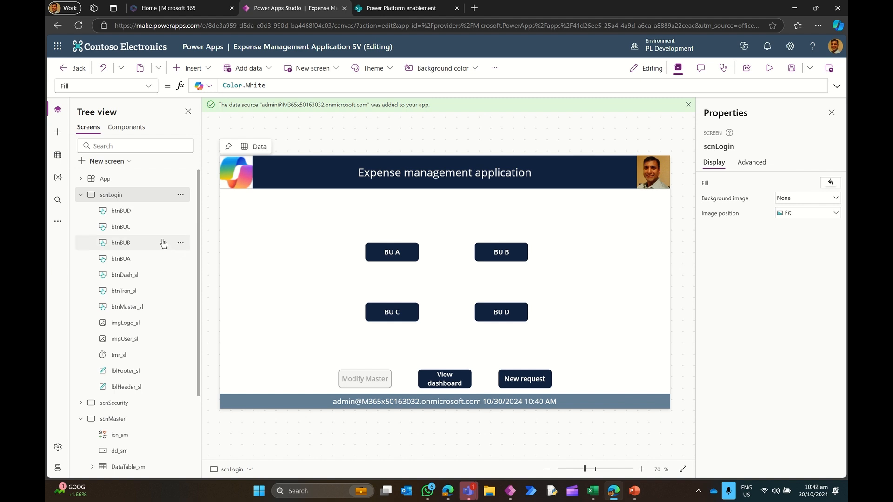
Step: Collapse scnLogin in the control tree and open the App object's OnStart formula in an expanded editor
{"action": "left_click", "coordinate": [81, 195]}
{"action": "left_click", "coordinate": [117, 186]}
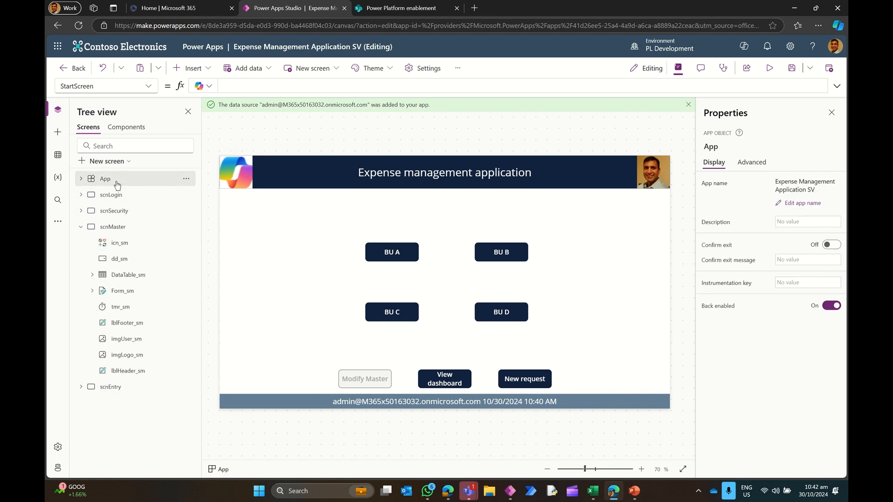
{"action": "left_click", "coordinate": [146, 86]}
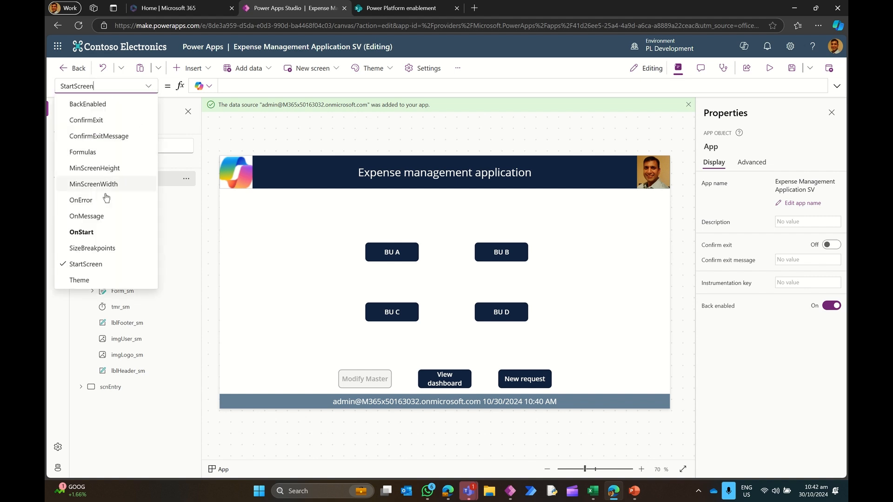
{"action": "left_click", "coordinate": [90, 234]}
{"action": "left_click", "coordinate": [837, 86]}
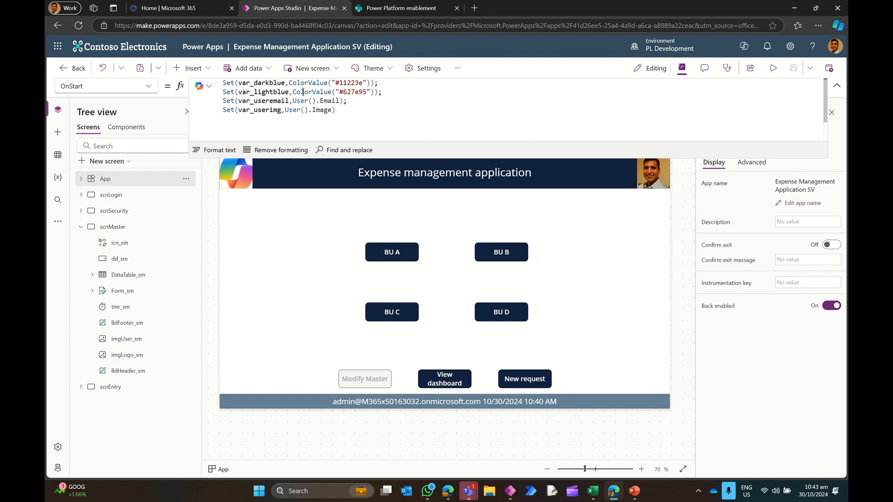
Step: End the last Set statement with a semicolon and begin a ClearCollect into the collection col_users on a new line
{"action": "left_click", "coordinate": [356, 111]}
{"action": "type", "text": ";"}
{"action": "key", "text": "Return"}
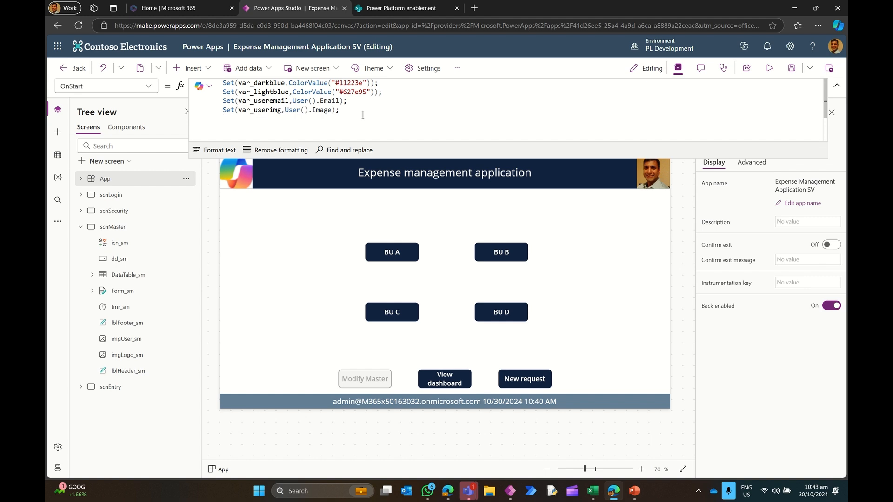
{"action": "type", "text": "C"}
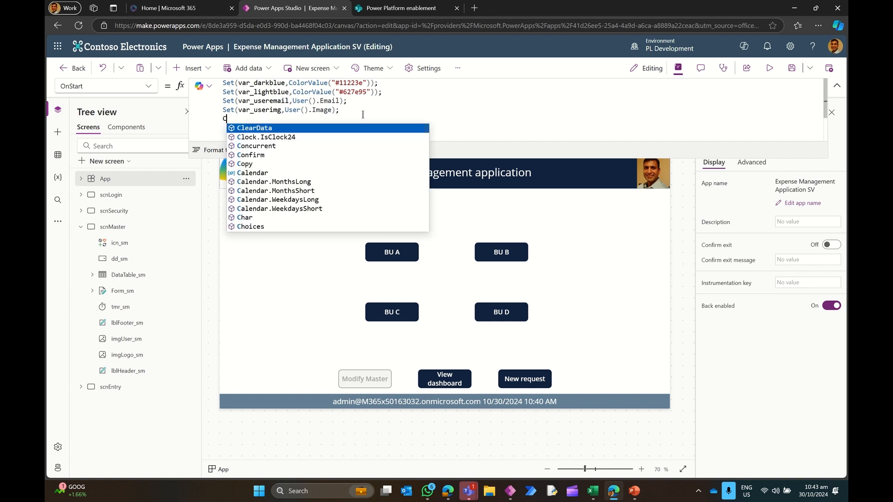
{"action": "type", "text": "learCollect"}
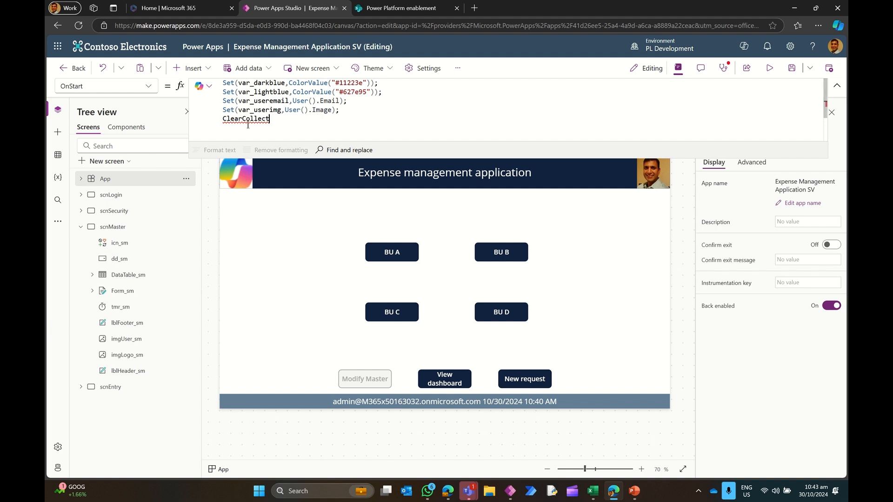
{"action": "mouse_move", "coordinate": [248, 121]}
{"action": "type", "text": "("}
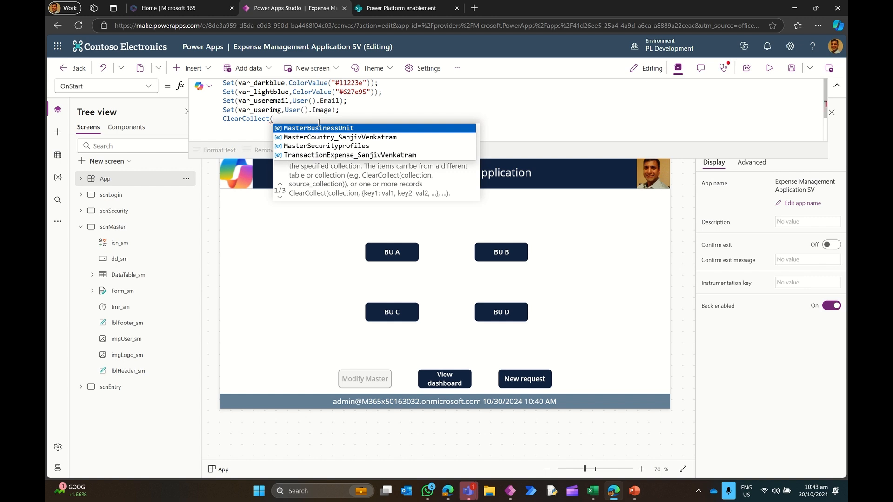
{"action": "type", "text": "col_"}
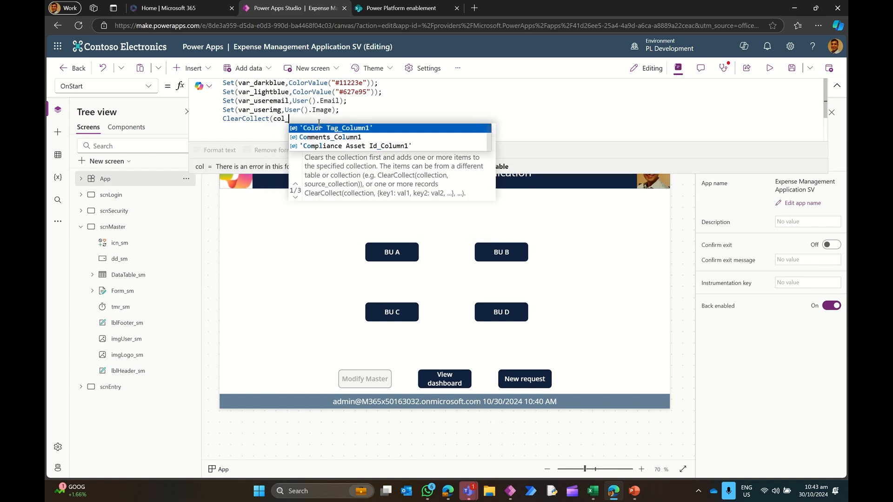
{"action": "type", "text": "users"}
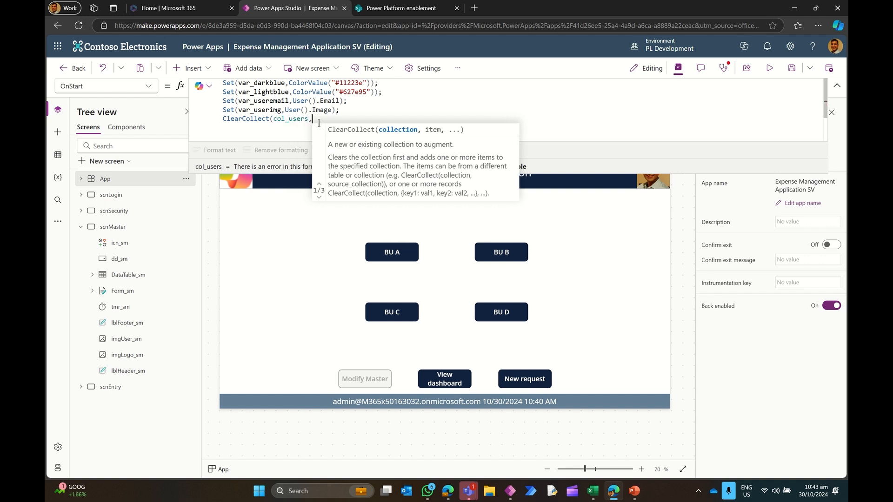
{"action": "type", "text": ","}
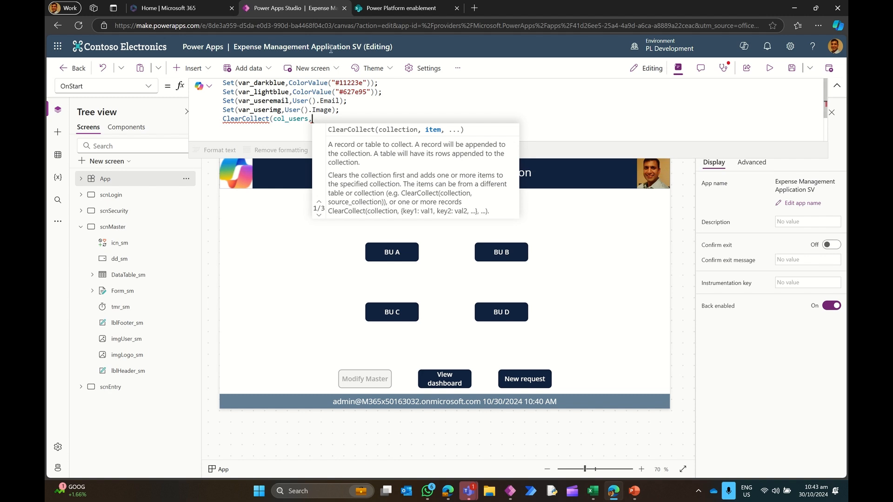
Step: Switch to the SharePoint site, refresh the MasterSecurityprofiles list to review its Title and Email columns, and return to the app editor
{"action": "left_click", "coordinate": [368, 8]}
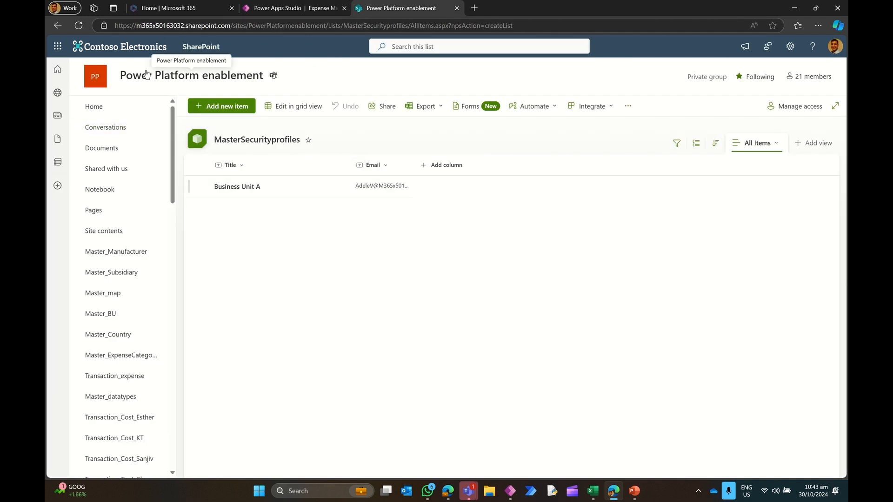
{"action": "key", "text": "F5"}
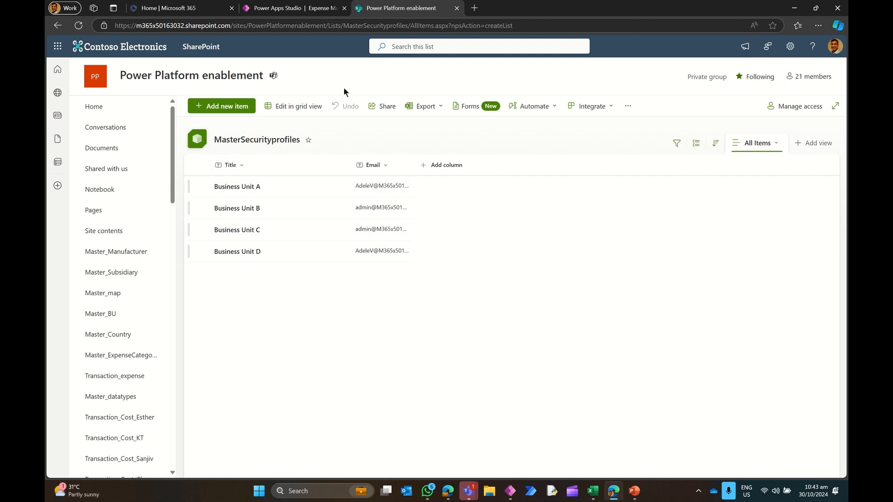
{"action": "left_click", "coordinate": [301, 14]}
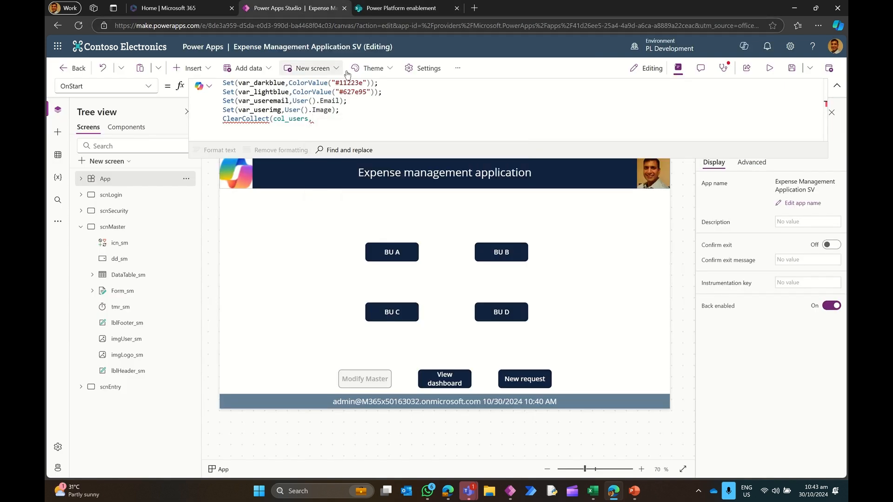
Step: Add a ForAll over MasterSecurityprofiles as the ClearCollect item and open a record with the field BU
{"action": "type", "text": "For"}
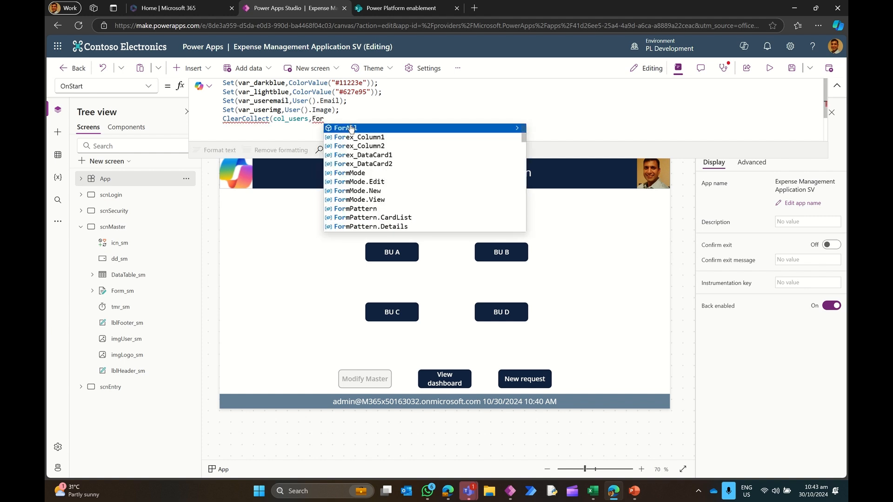
{"action": "left_click", "coordinate": [351, 128]}
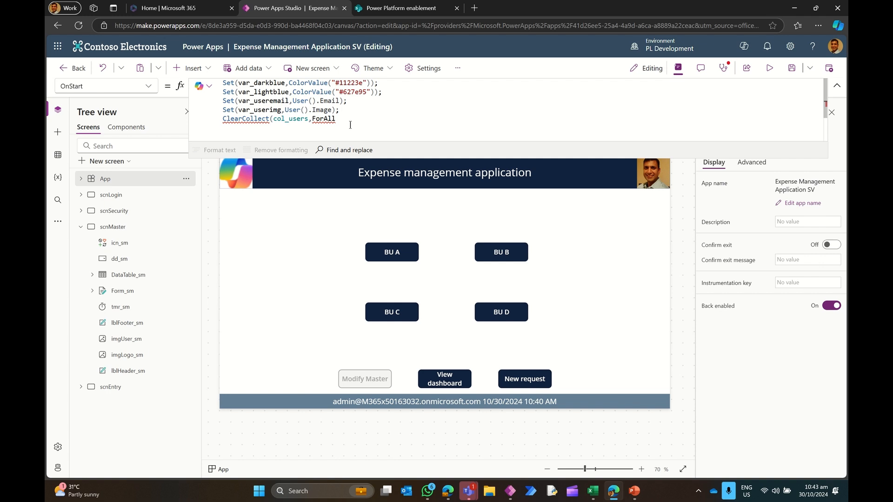
{"action": "type", "text": "("}
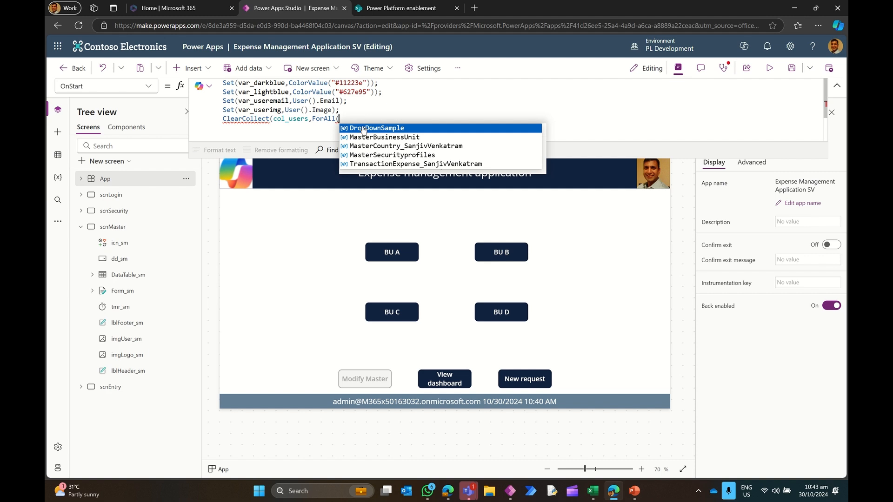
{"action": "left_click", "coordinate": [390, 155]}
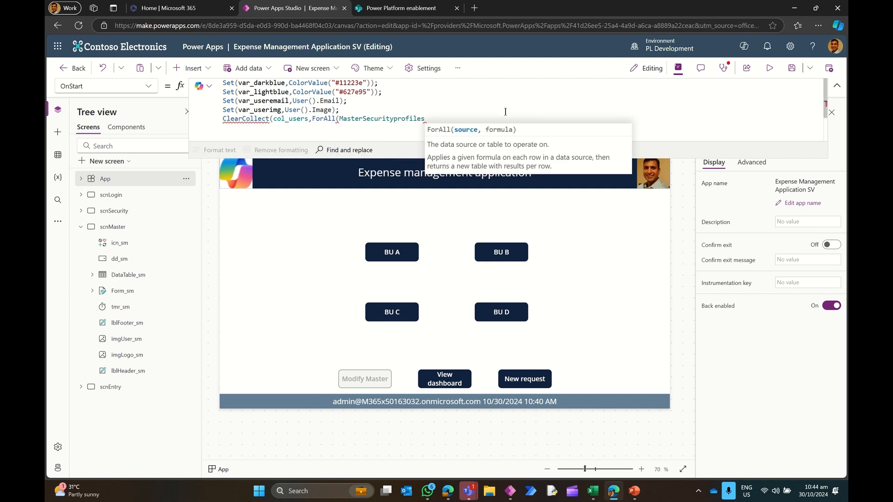
{"action": "type", "text": ","}
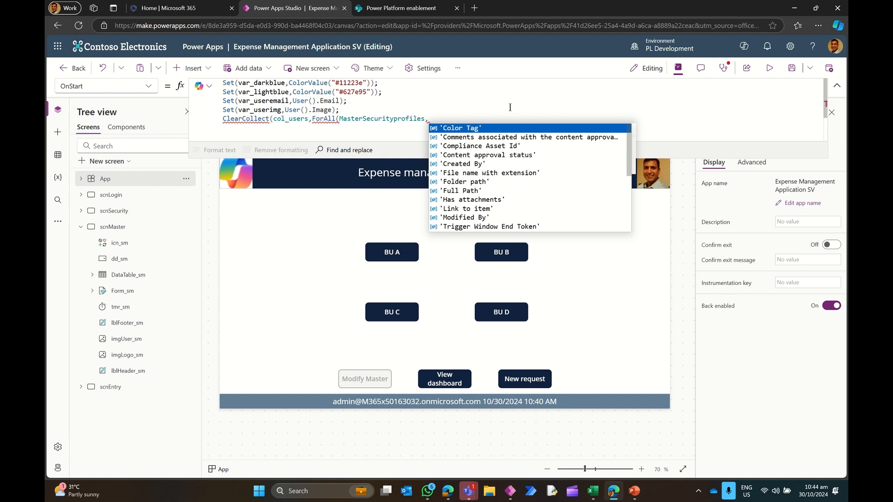
{"action": "type", "text": "{"}
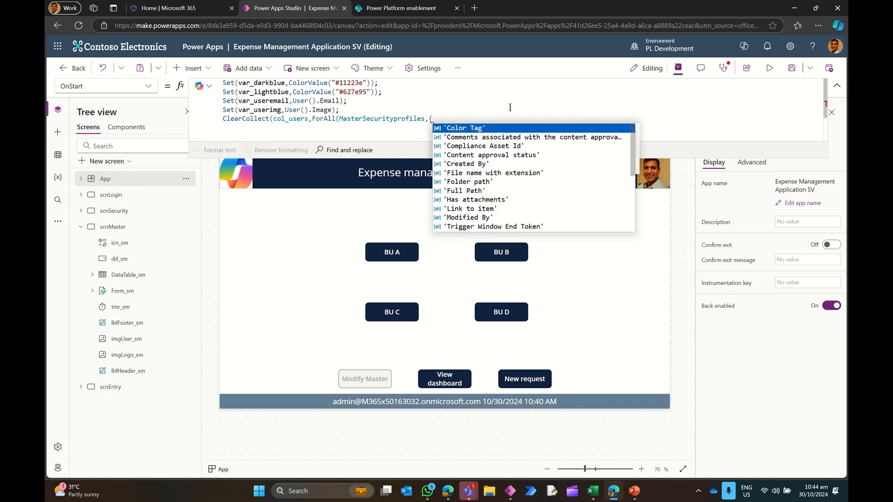
{"action": "type", "text": "BU"}
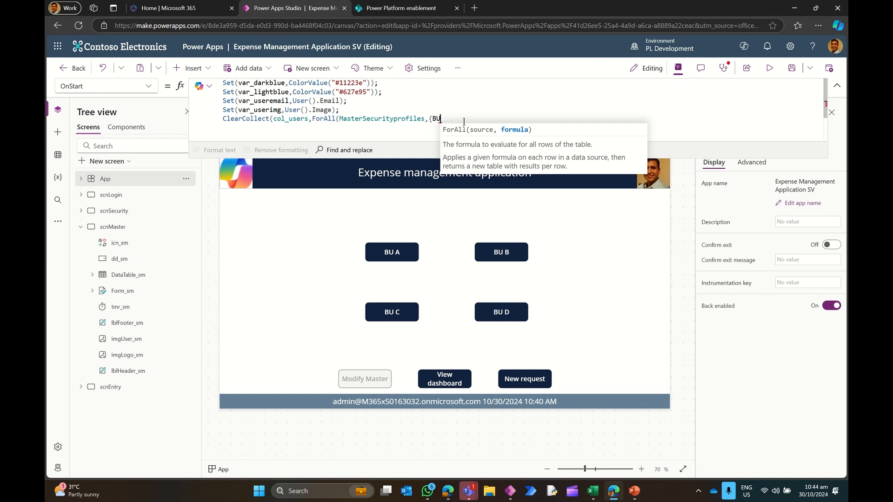
{"action": "type", "text": ":"}
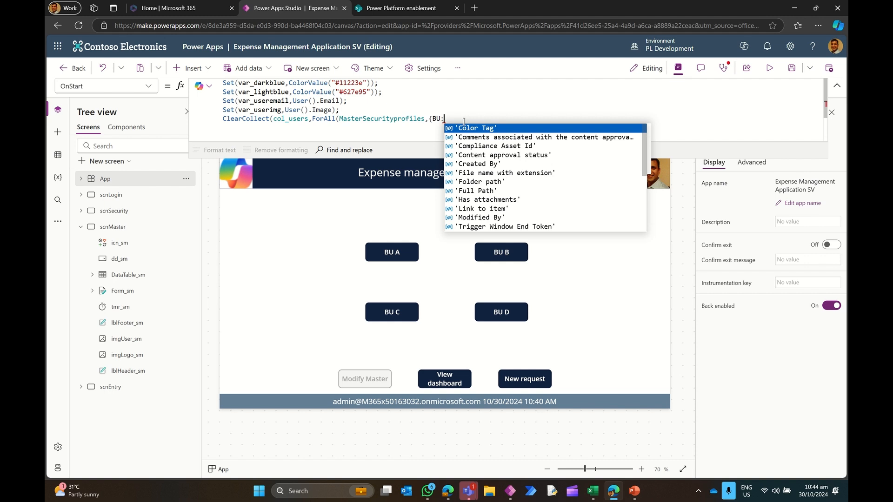
Step: Look through the suggested MasterSecurityprofiles columns for the one that holds the business unit
{"action": "key", "text": "Down"}
{"action": "key", "text": "Down"}
{"action": "key", "text": "Down"}
{"action": "key", "text": "Down"}
{"action": "key", "text": "Down"}
{"action": "key", "text": "Down"}
{"action": "key", "text": "Down"}
{"action": "key", "text": "Down"}
{"action": "key", "text": "Down"}
{"action": "key", "text": "Down"}
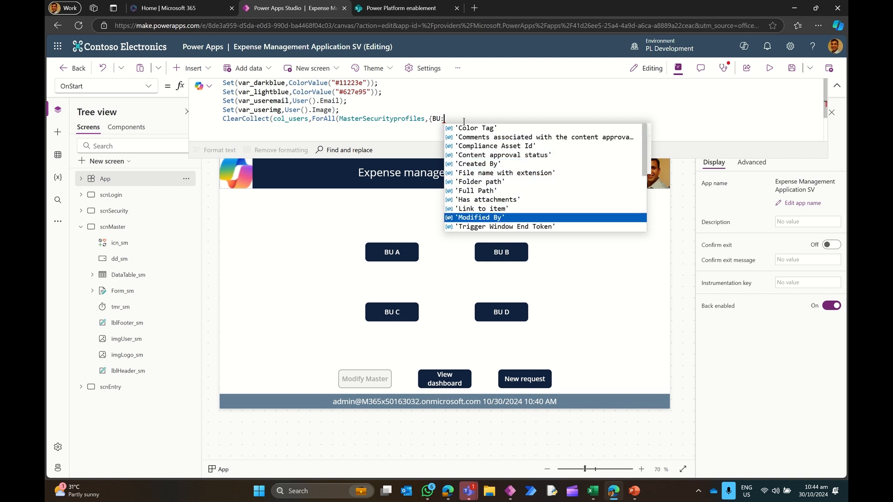
{"action": "key", "text": "Down"}
{"action": "key", "text": "Down"}
{"action": "key", "text": "Down"}
{"action": "key", "text": "Down"}
{"action": "key", "text": "Down"}
{"action": "key", "text": "Down"}
{"action": "key", "text": "Down"}
{"action": "key", "text": "Down"}
{"action": "key", "text": "Down"}
{"action": "key", "text": "Down"}
{"action": "key", "text": "Down"}
{"action": "key", "text": "Down"}
{"action": "key", "text": "Down"}
{"action": "key", "text": "Down"}
{"action": "key", "text": "Down"}
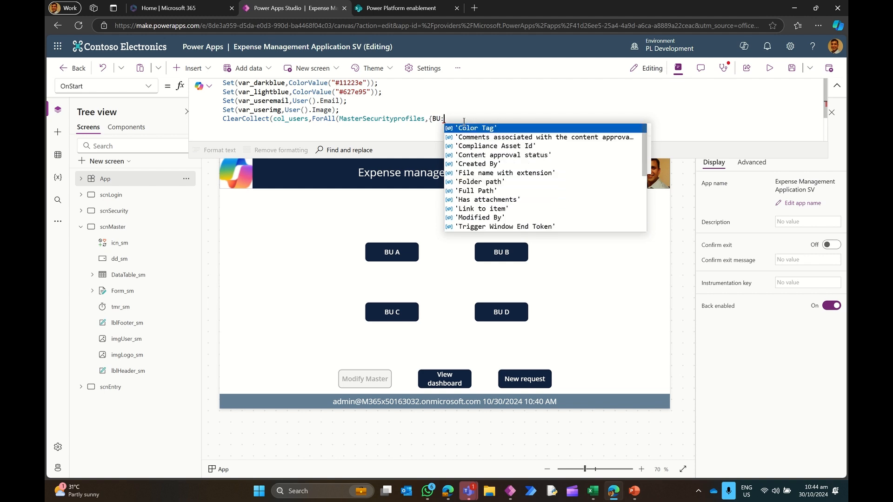
Step: Assign the Title column to the record's BU field
{"action": "type", "text": "Ti"}
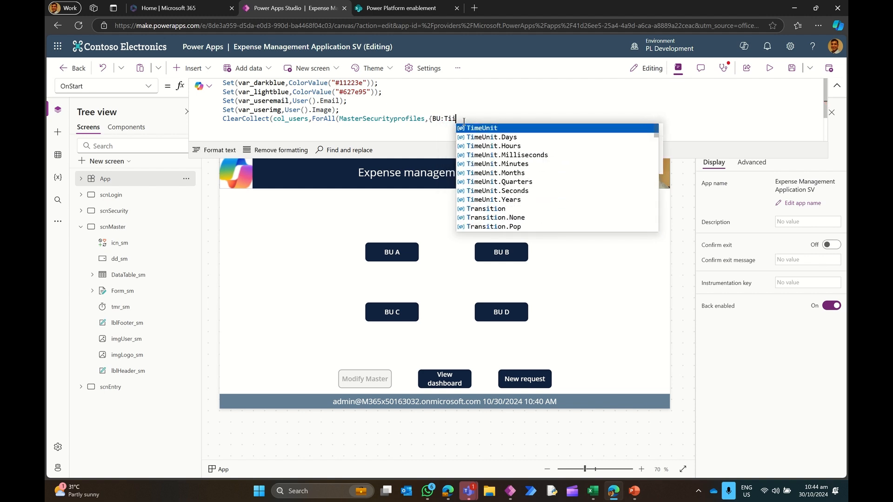
{"action": "type", "text": "tle"}
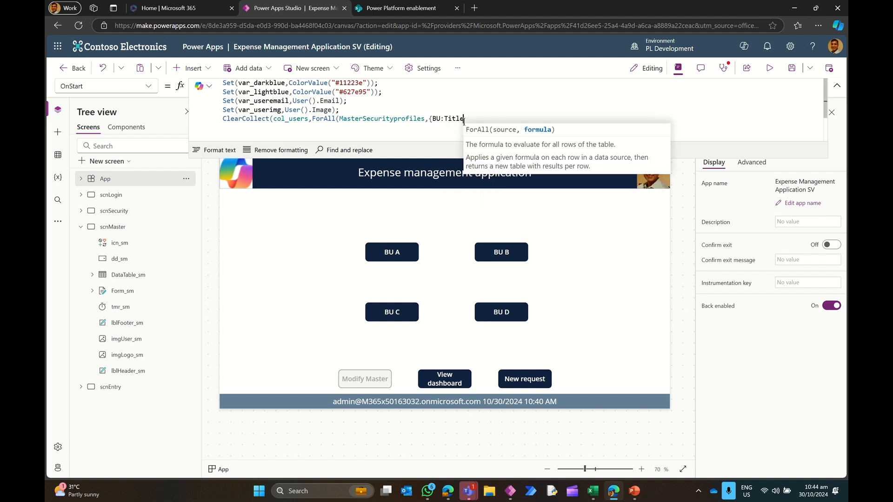
{"action": "type", "text": ","}
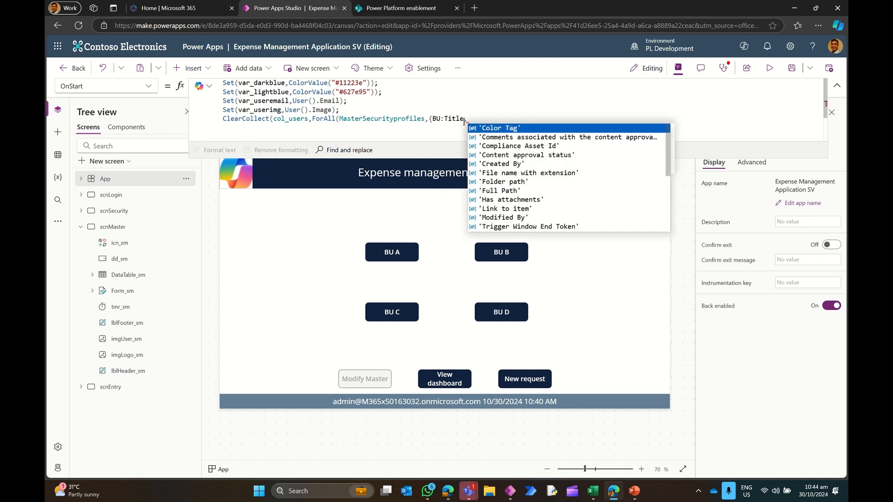
Step: Add an Email field mapped to the list's Email column, then close the record and the ForAll function
{"action": "type", "text": "Email"}
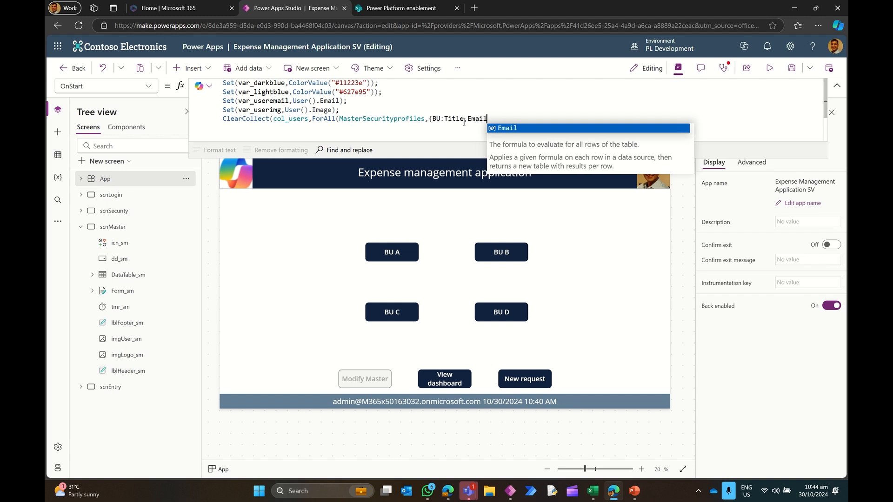
{"action": "type", "text": ":Mai"}
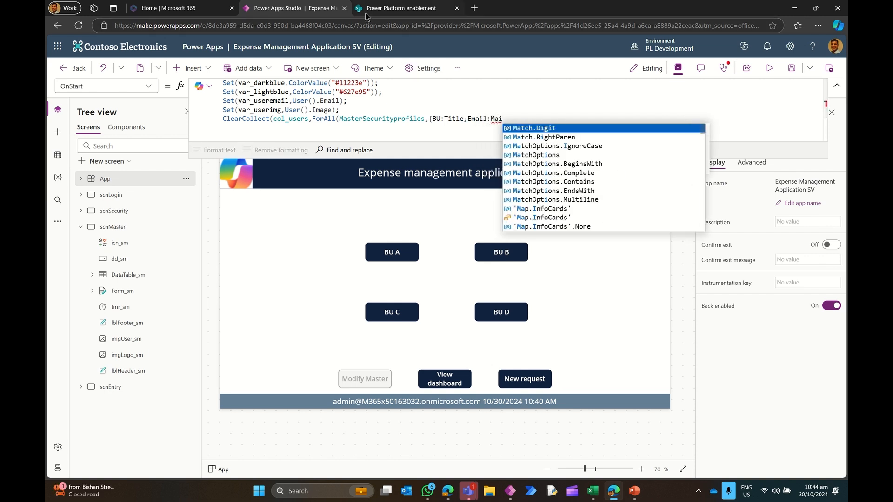
{"action": "left_click", "coordinate": [401, 8]}
{"action": "left_click", "coordinate": [321, 11]}
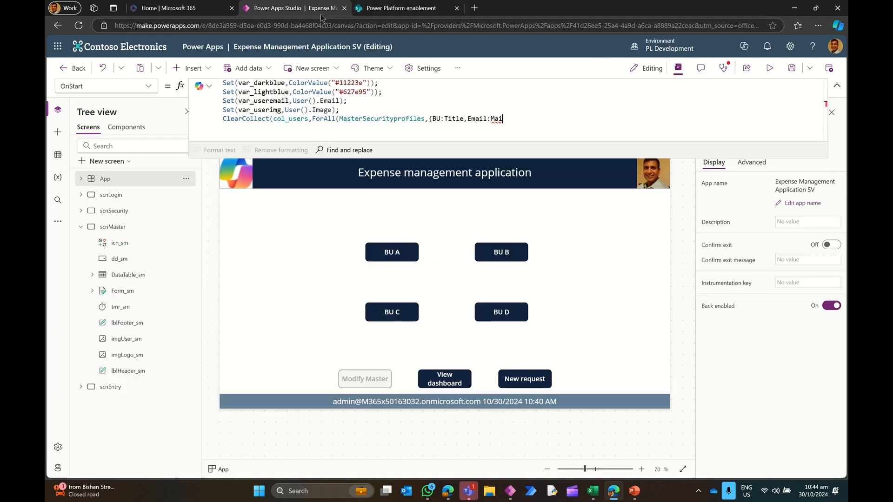
{"action": "key", "text": "BackSpace"}
{"action": "key", "text": "BackSpace"}
{"action": "type", "text": "Email"}
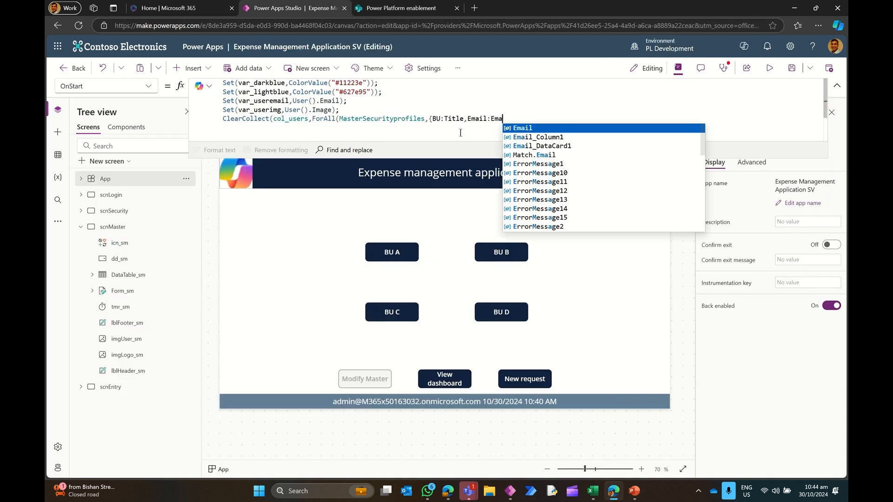
{"action": "type", "text": "}"}
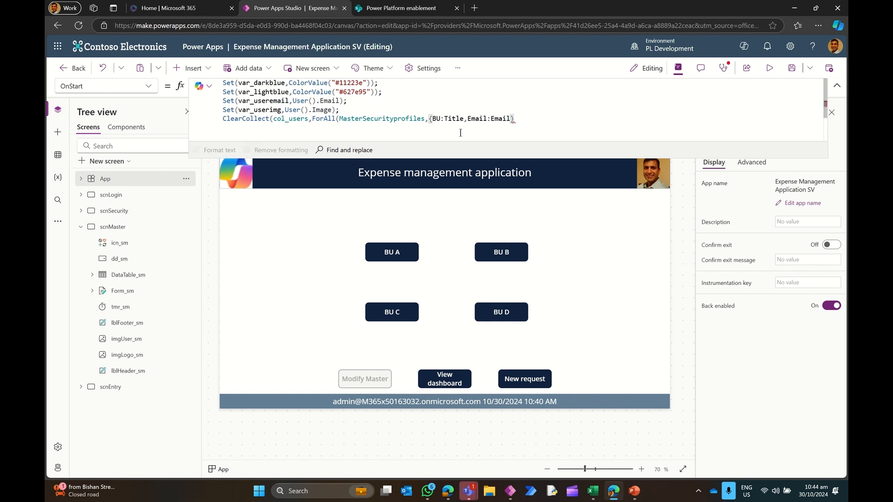
{"action": "type", "text": ")"}
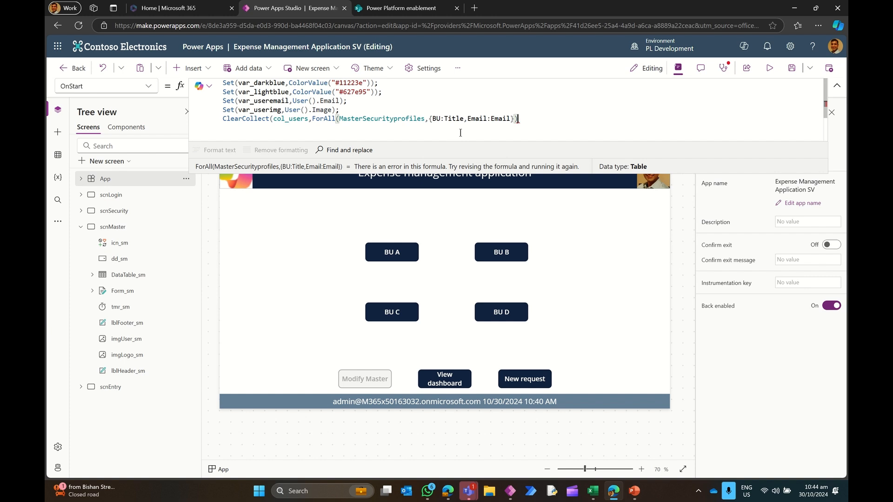
Step: Close the ClearCollect formula and compare its BU and Email mappings with the MasterSecurityprofiles list in SharePoint
{"action": "type", "text": ")"}
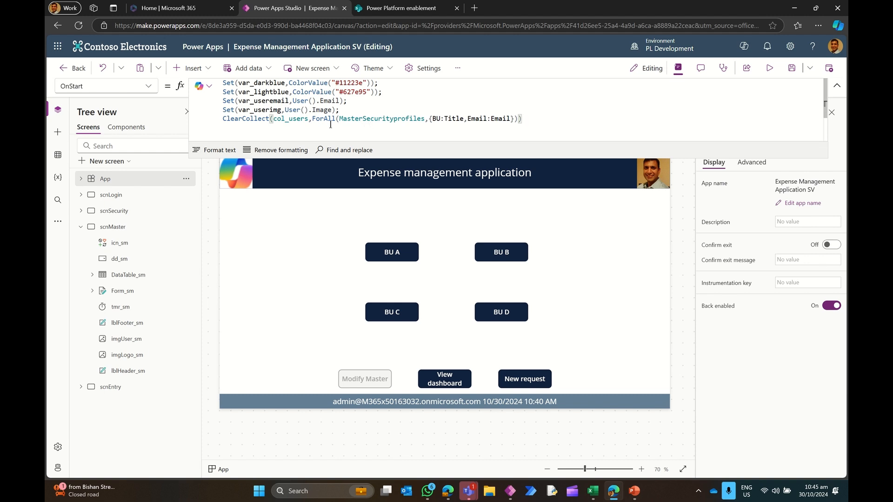
{"action": "left_click", "coordinate": [400, 8]}
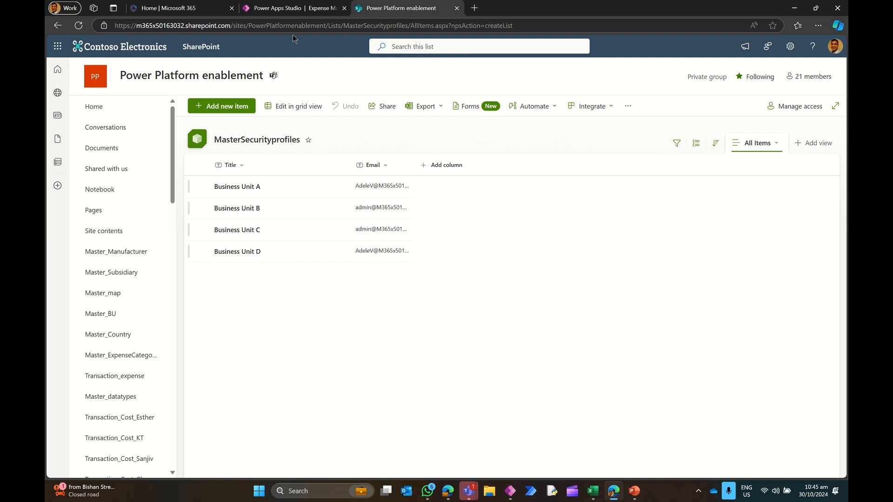
{"action": "left_click", "coordinate": [293, 9]}
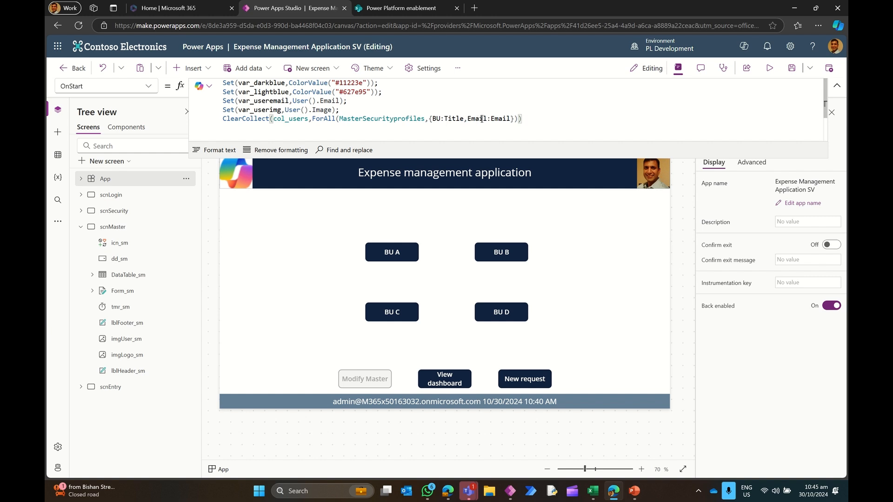
{"action": "key", "text": "ctrl+Tab"}
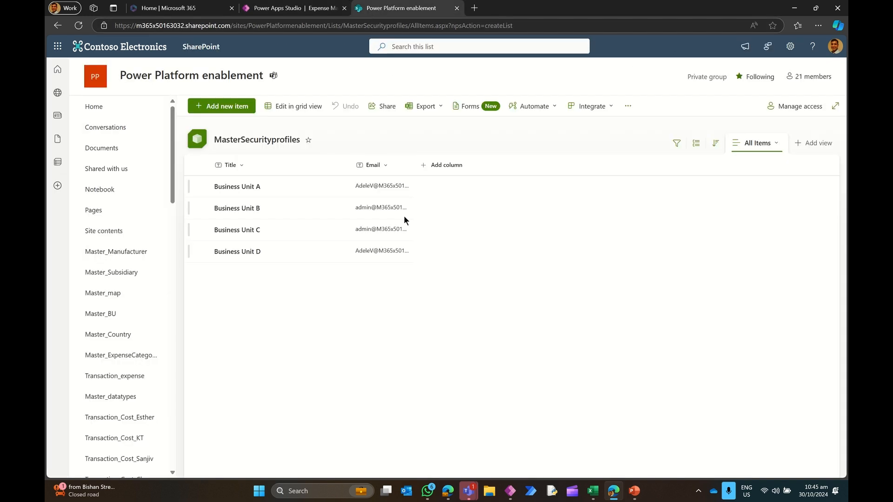
{"action": "left_click", "coordinate": [296, 9]}
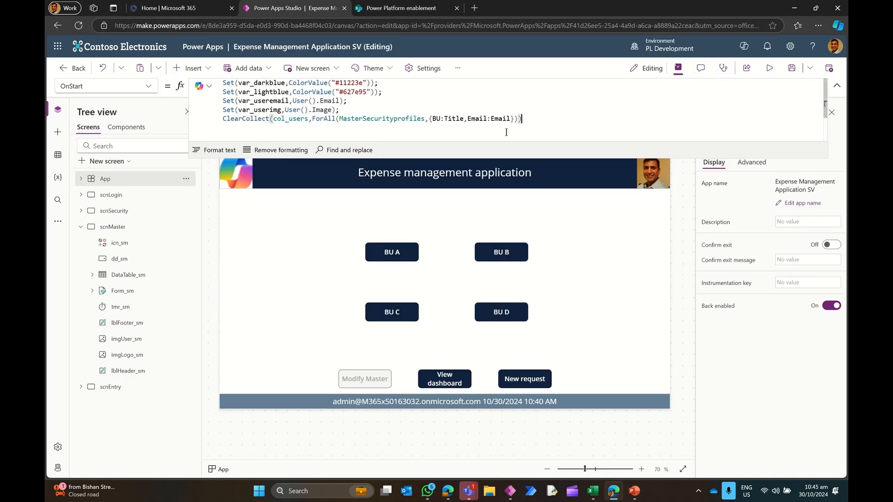
Step: Collapse the formula editor and run the App object's OnStart
{"action": "left_click", "coordinate": [837, 85]}
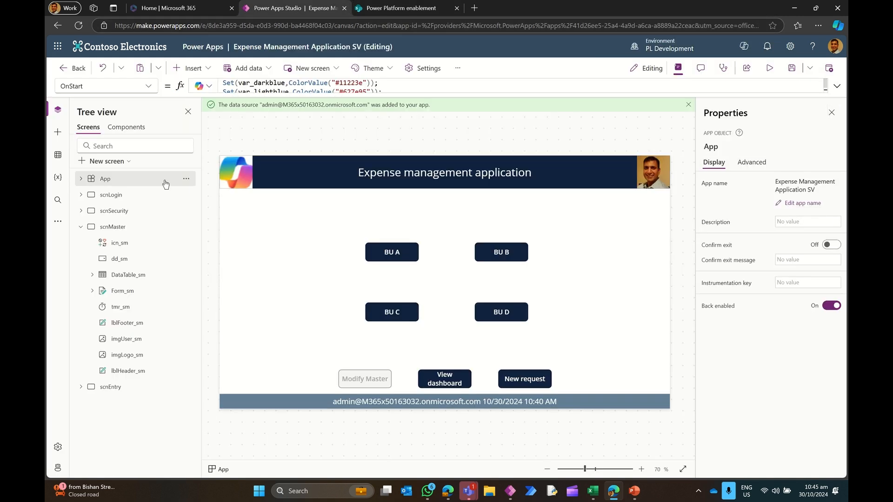
{"action": "left_click", "coordinate": [186, 178]}
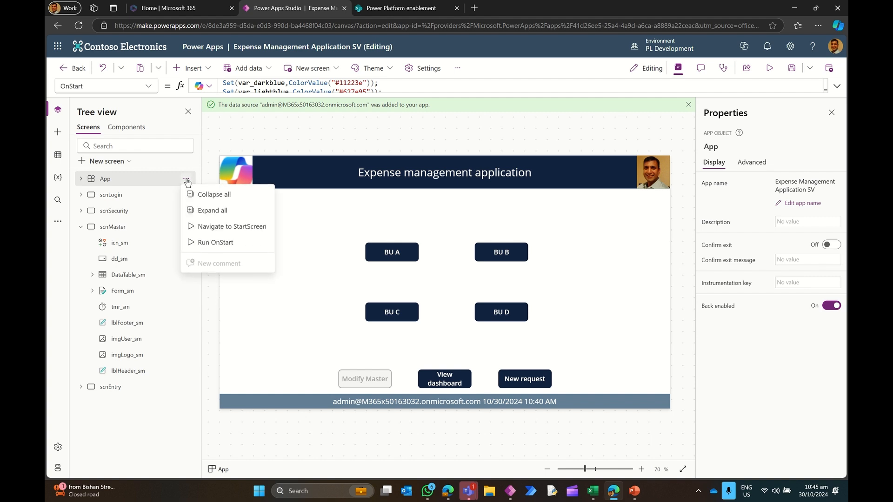
{"action": "left_click", "coordinate": [215, 243]}
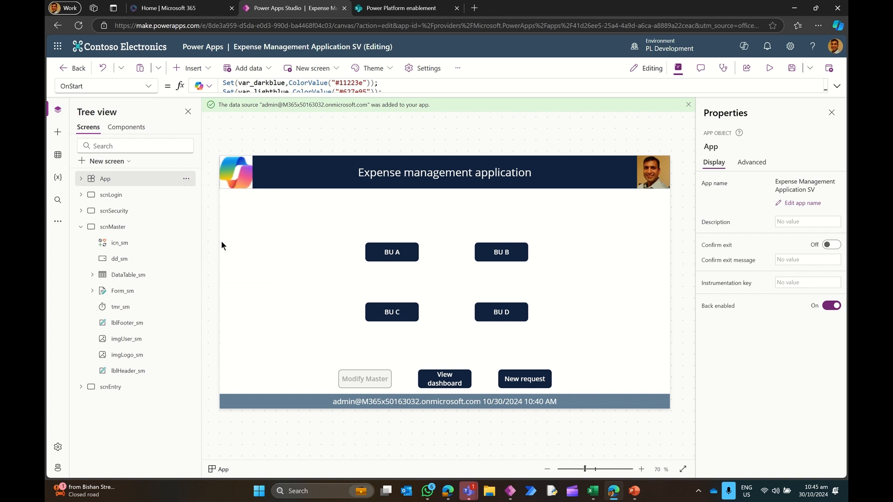
Step: View the contents of the col_users collection among the app's variables, then close the table view
{"action": "left_click", "coordinate": [58, 158]}
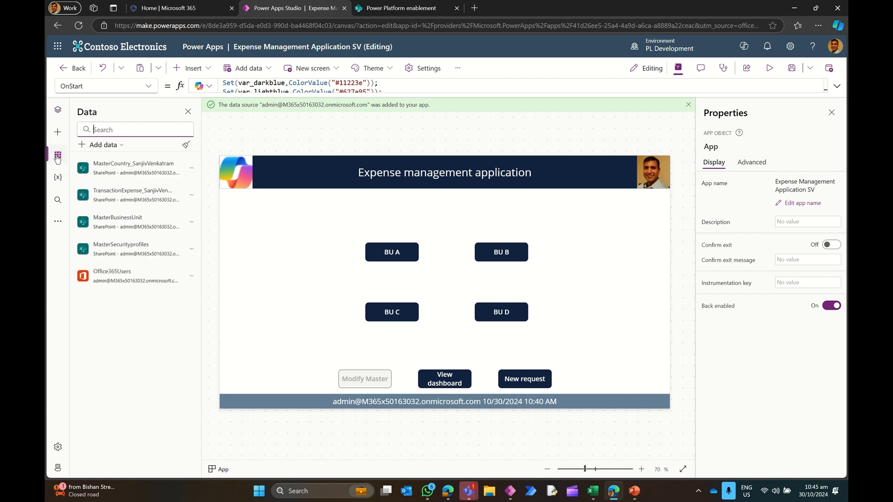
{"action": "left_click", "coordinate": [57, 177]}
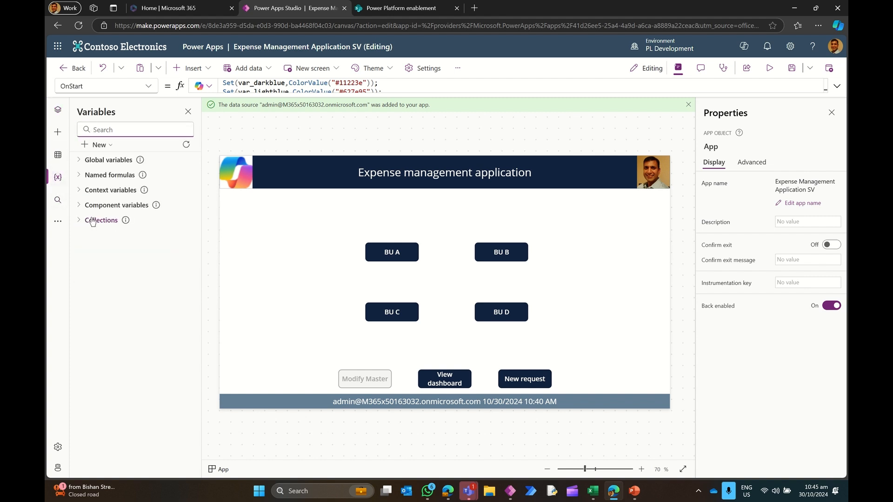
{"action": "left_click", "coordinate": [80, 224]}
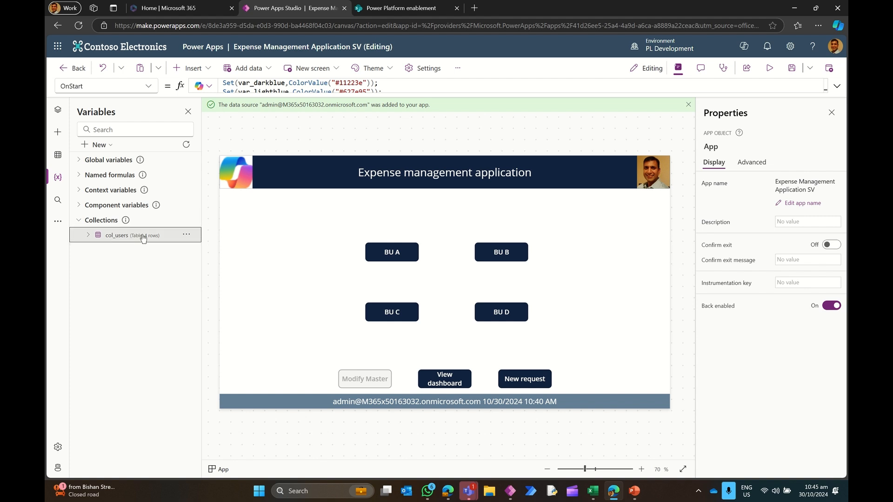
{"action": "left_click", "coordinate": [186, 236]}
{"action": "left_click", "coordinate": [207, 249]}
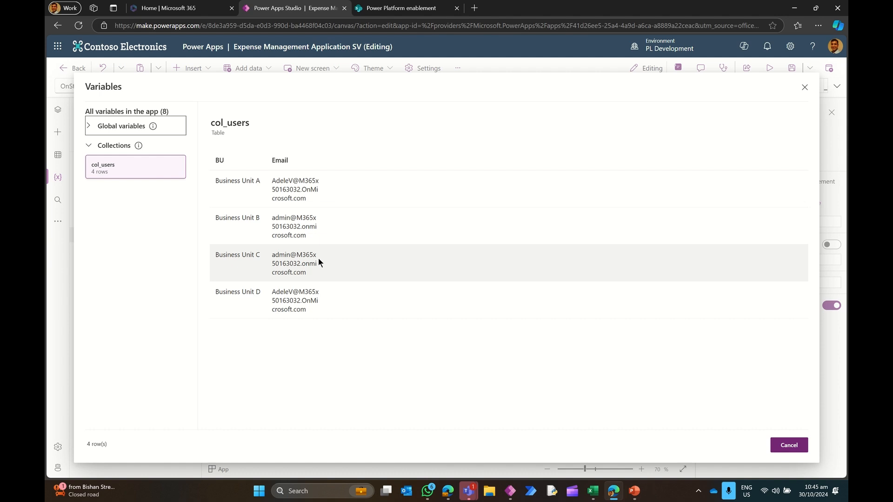
{"action": "left_click", "coordinate": [779, 443]}
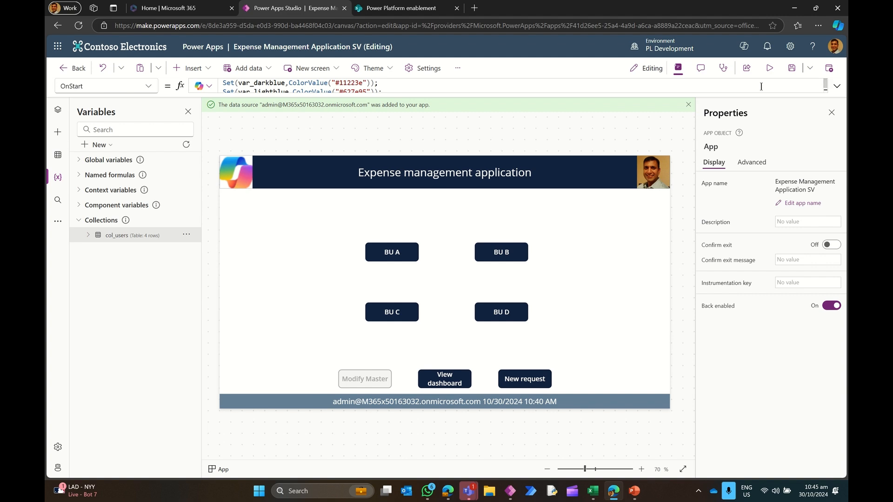
Step: Review the OnStart formula against the business units and emails stored in the col_users table
{"action": "left_click", "coordinate": [837, 87]}
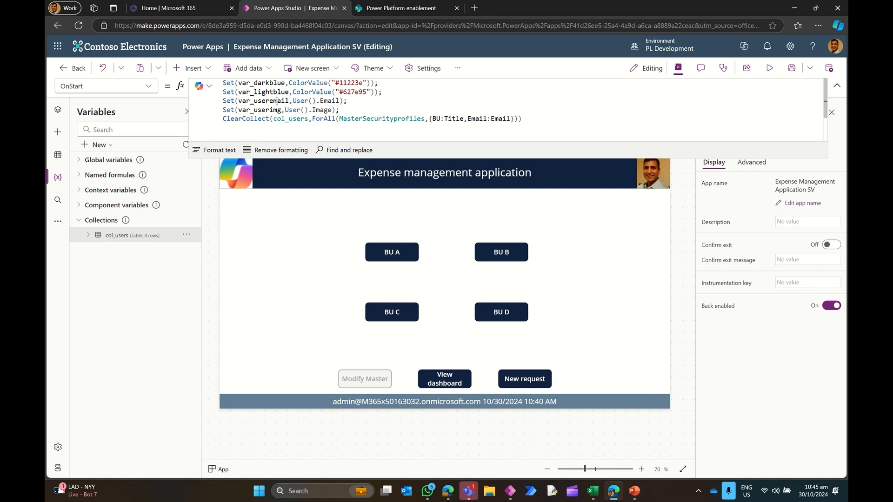
{"action": "left_click", "coordinate": [837, 86]}
{"action": "left_click", "coordinate": [188, 236]}
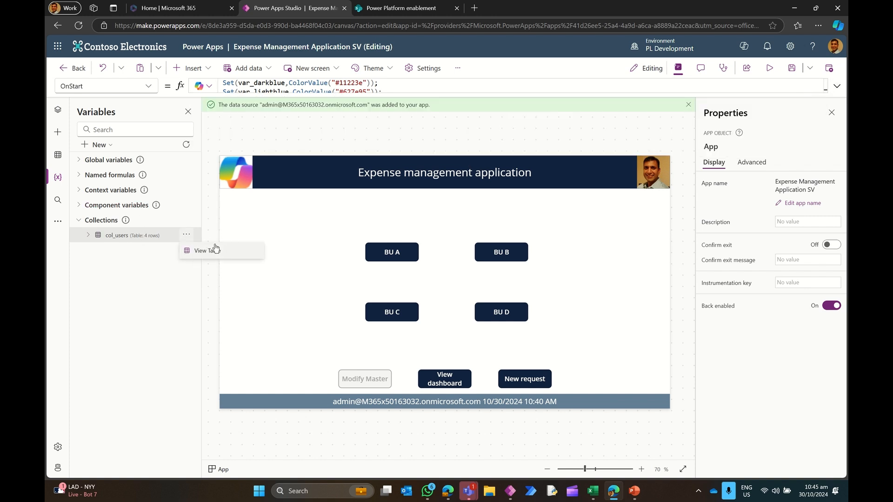
{"action": "left_click", "coordinate": [200, 248]}
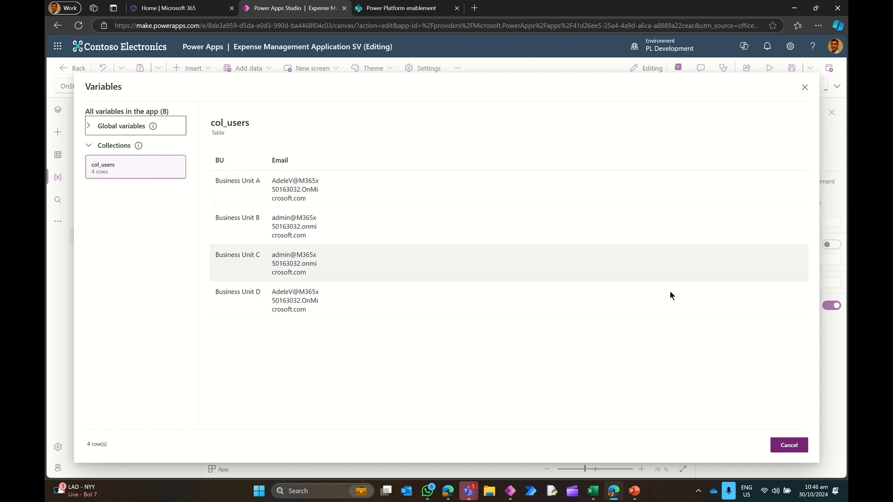
{"action": "left_click", "coordinate": [788, 446]}
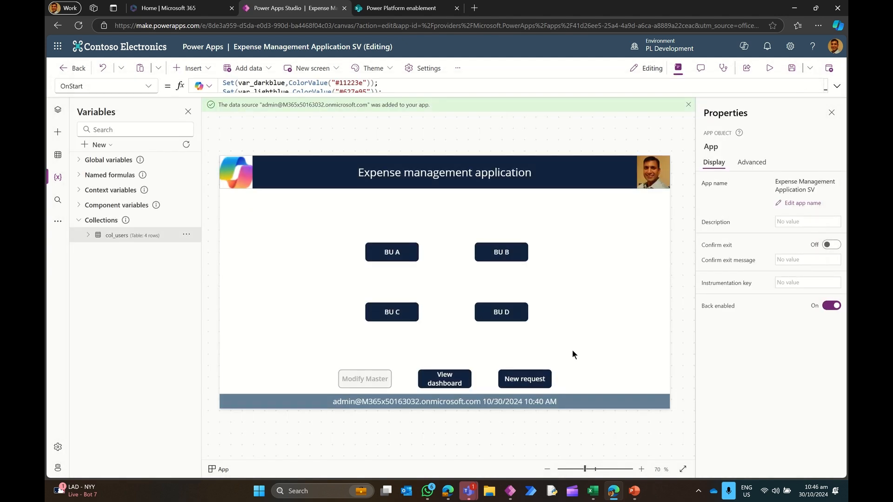
Step: Show the DisplayMode formula of the BU A button on the login screen
{"action": "left_click", "coordinate": [396, 253]}
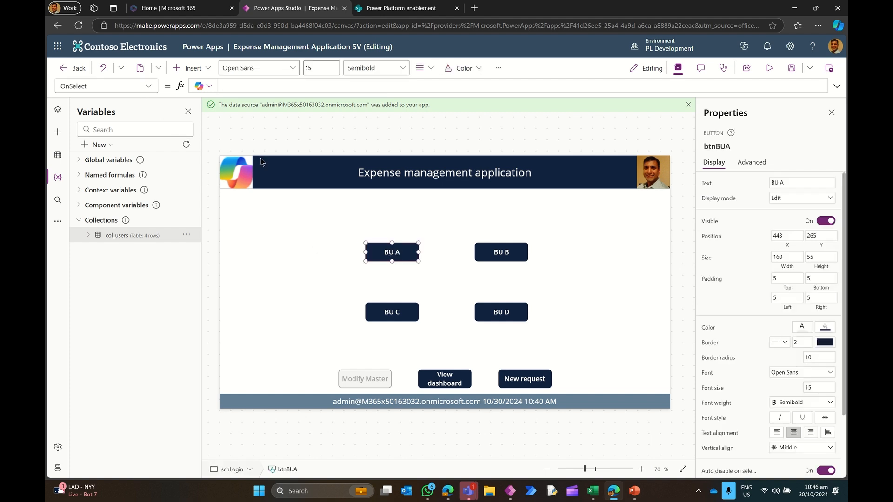
{"action": "left_click", "coordinate": [147, 88]}
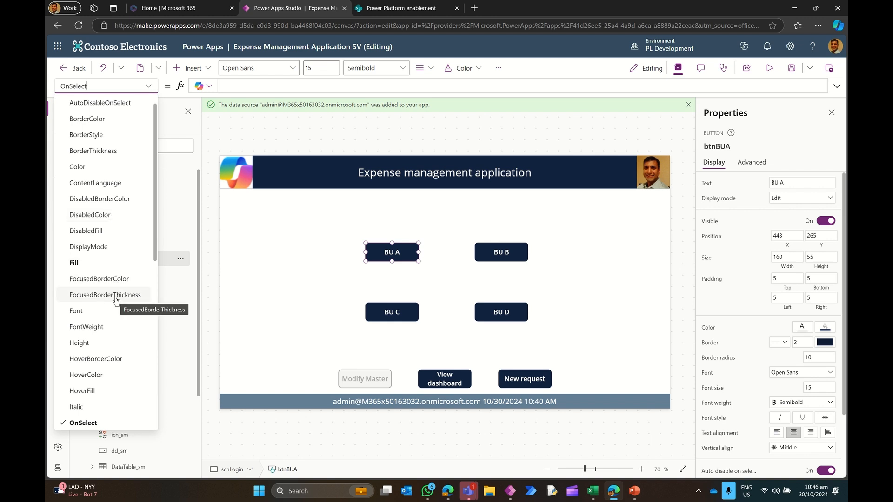
{"action": "left_click", "coordinate": [104, 246]}
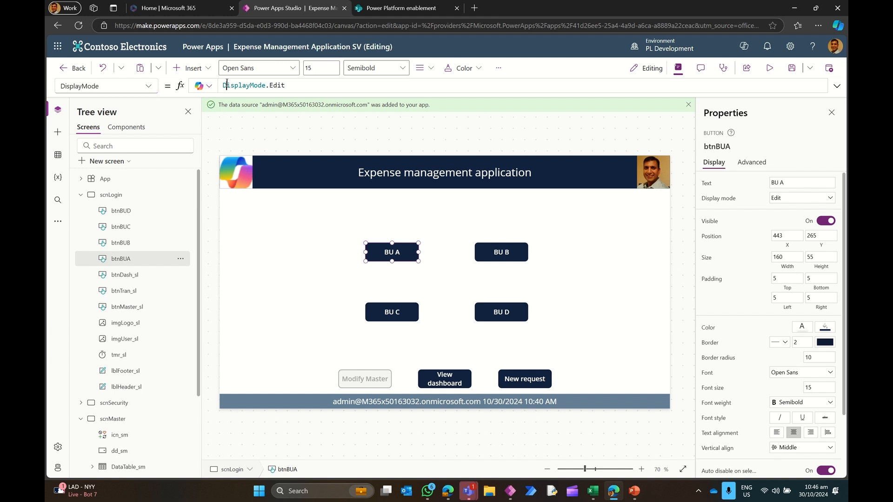
{"action": "double_click", "coordinate": [238, 85]}
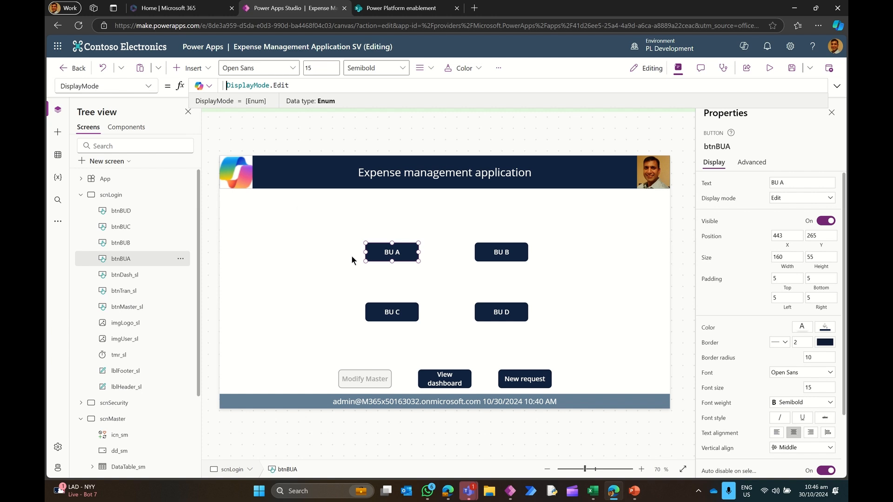
{"action": "left_click", "coordinate": [303, 234]}
Step: Widen the four business unit buttons, making BU A and BU C 185 wide and BU B and BU D 192 wide
{"action": "left_click", "coordinate": [381, 255]}
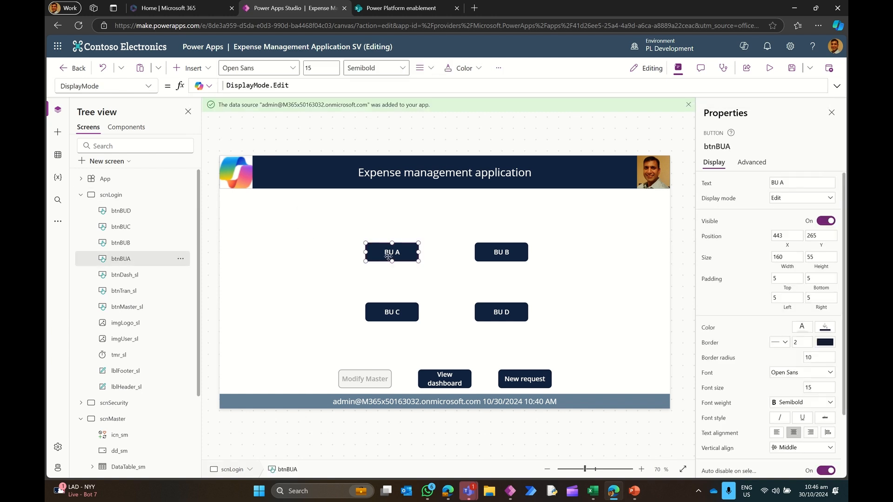
{"action": "left_click_drag", "start_coordinate": [422, 263], "coordinate": [426, 267]}
{"action": "left_click", "coordinate": [405, 312]}
{"action": "left_click_drag", "start_coordinate": [420, 322], "coordinate": [426, 321]}
{"action": "left_click", "coordinate": [507, 258]}
{"action": "left_click_drag", "start_coordinate": [527, 261], "coordinate": [539, 261]}
{"action": "left_click", "coordinate": [527, 318]}
{"action": "left_click_drag", "start_coordinate": [527, 318], "coordinate": [538, 321]}
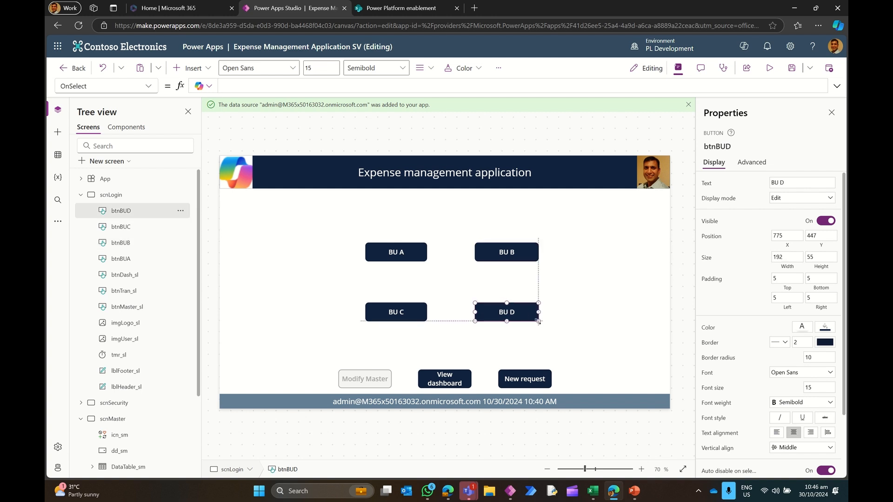
Step: Change the BU A button's text to "Business Unit A"
{"action": "left_click", "coordinate": [407, 261]}
{"action": "left_click", "coordinate": [777, 182]}
{"action": "key", "text": "BackSpace"}
{"action": "type", "text": "usiness Unit"}
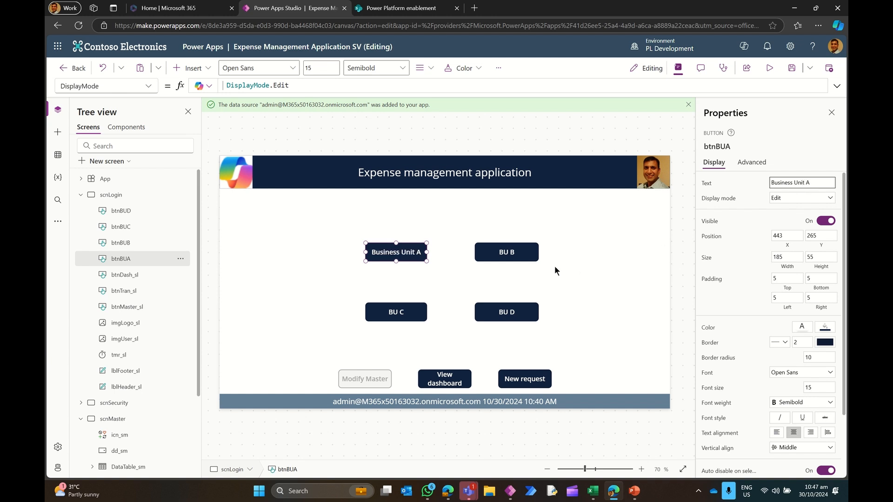
Step: Change the BU B button's text to "Business Unit B"
{"action": "left_click", "coordinate": [519, 257]}
{"action": "left_click", "coordinate": [780, 183]}
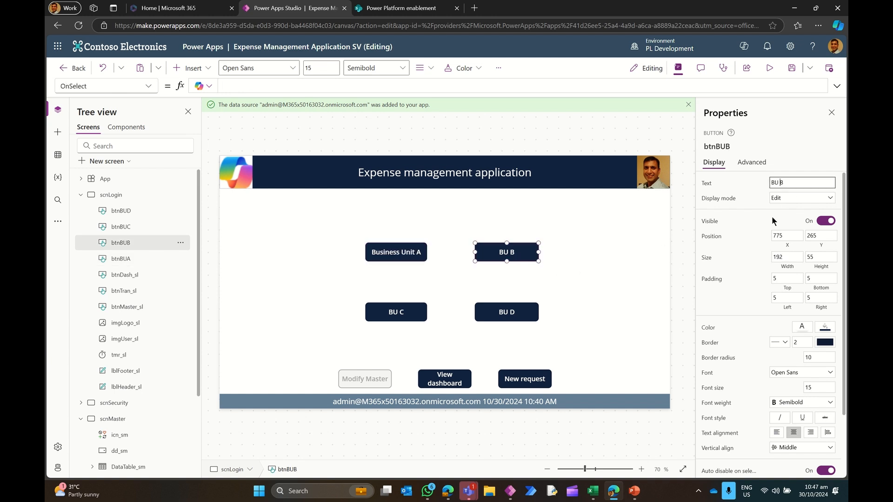
{"action": "key", "text": "BackSpace"}
{"action": "key", "text": "BackSpace"}
{"action": "type", "text": "Business Unit"}
Step: Change the BU C button's text to "Business Unit C"
{"action": "left_click", "coordinate": [405, 315]}
{"action": "left_click", "coordinate": [778, 182]}
{"action": "key", "text": "BackSpace"}
{"action": "type", "text": "usinesss"}
{"action": "key", "text": "BackSpace"}
{"action": "key", "text": "BackSpace"}
{"action": "key", "text": "BackSpace"}
{"action": "type", "text": "ss Unit"}
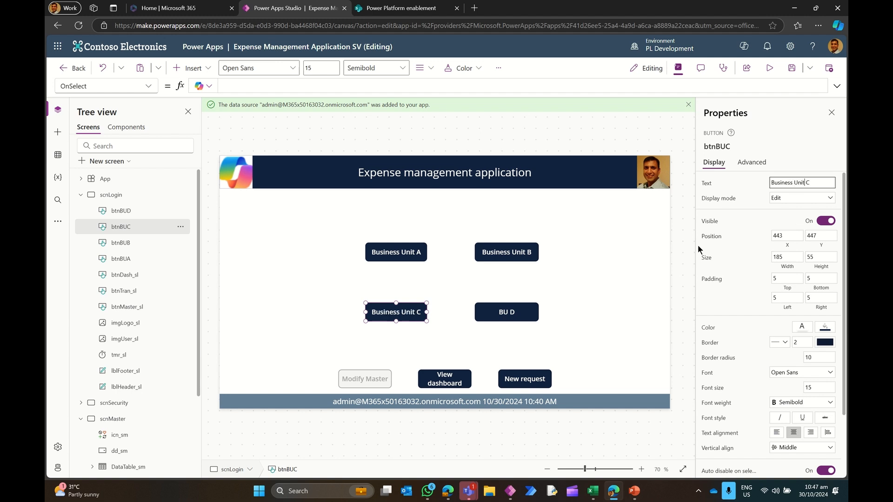
Step: Change the BU D button's text to "Business Unit D"
{"action": "left_click", "coordinate": [518, 317]}
{"action": "left_click", "coordinate": [778, 183]}
{"action": "key", "text": "BackSpace"}
{"action": "type", "text": "usiness Unit"}
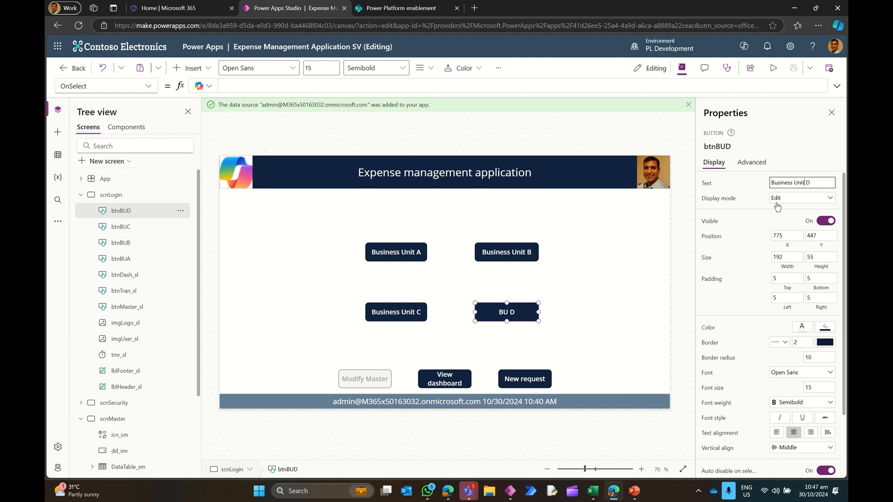
Step: Begin the Business Unit A button's DisplayMode formula with an If containing a Filter on the col_users collection
{"action": "left_click", "coordinate": [399, 246]}
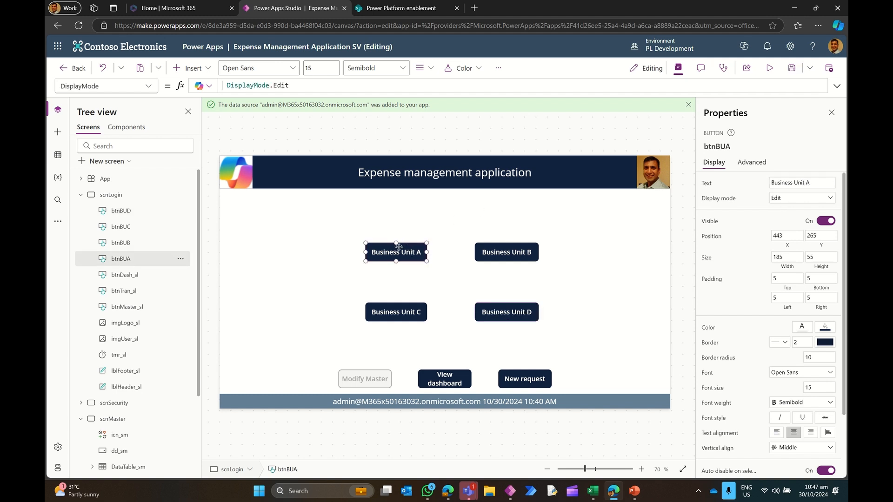
{"action": "left_click", "coordinate": [224, 85]}
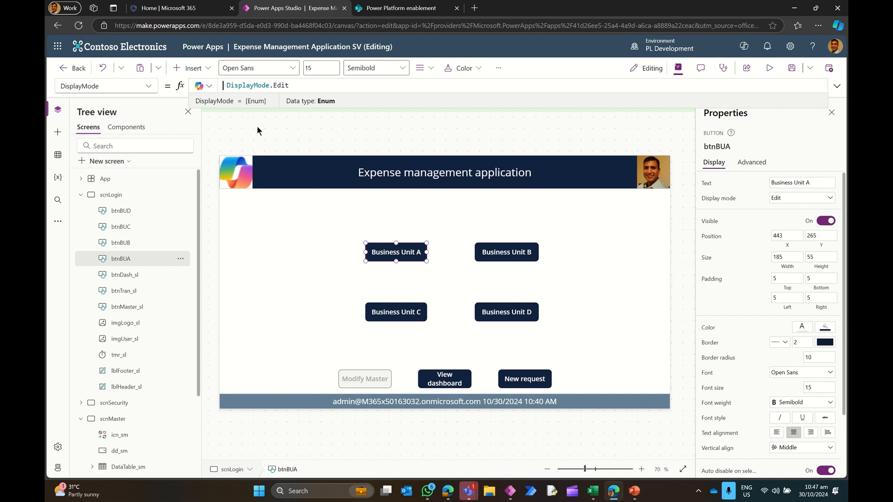
{"action": "type", "text": "If("}
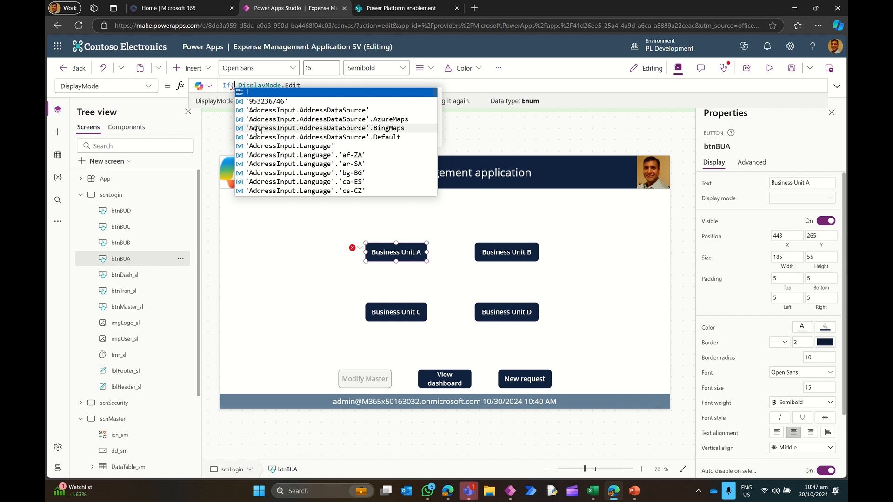
{"action": "type", "text": "Filter("}
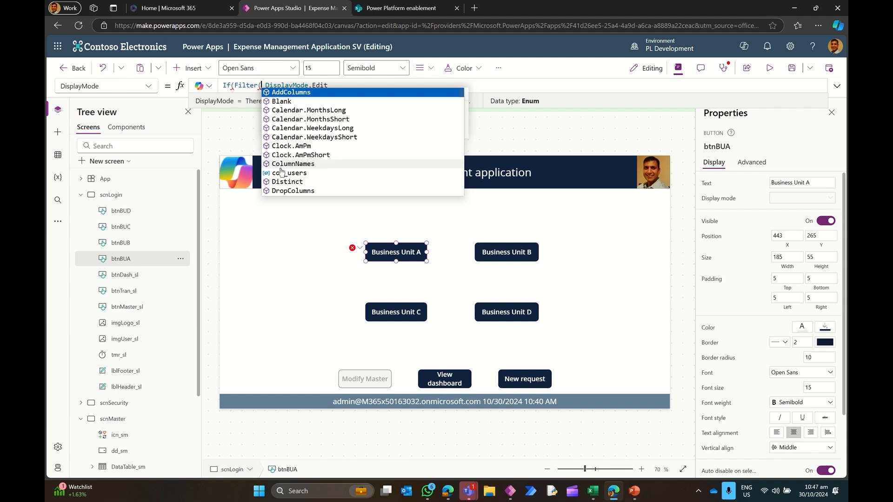
{"action": "left_click", "coordinate": [312, 172]}
{"action": "type", "text": ","}
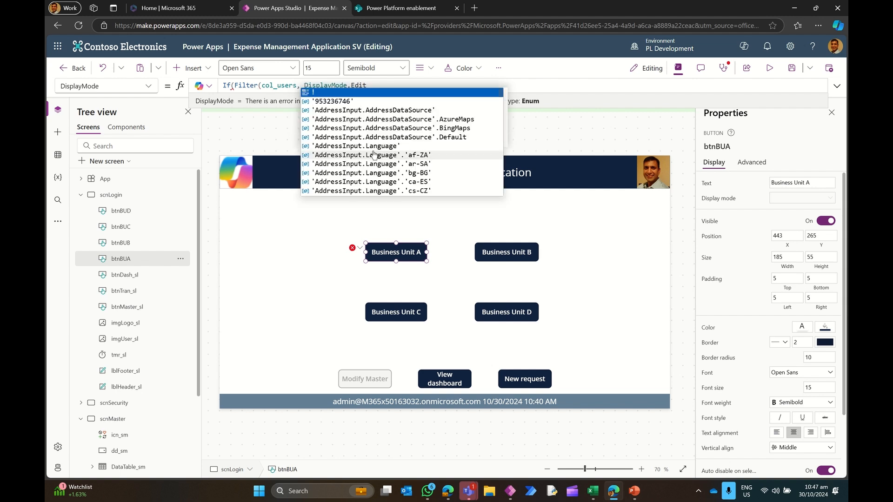
{"action": "type", "text": "Email"}
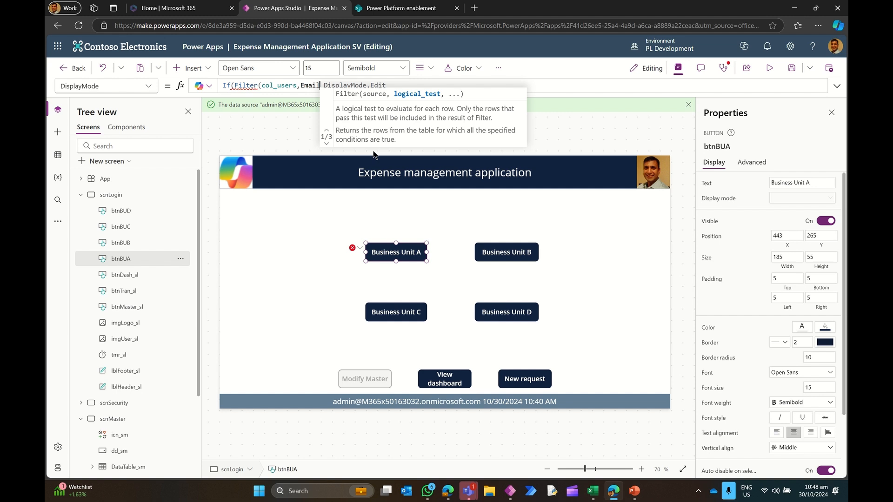
{"action": "key", "text": "BackSpace"}
{"action": "key", "text": "BackSpace"}
{"action": "key", "text": "BackSpace"}
{"action": "key", "text": "BackSpace"}
{"action": "key", "text": "BackSpace"}
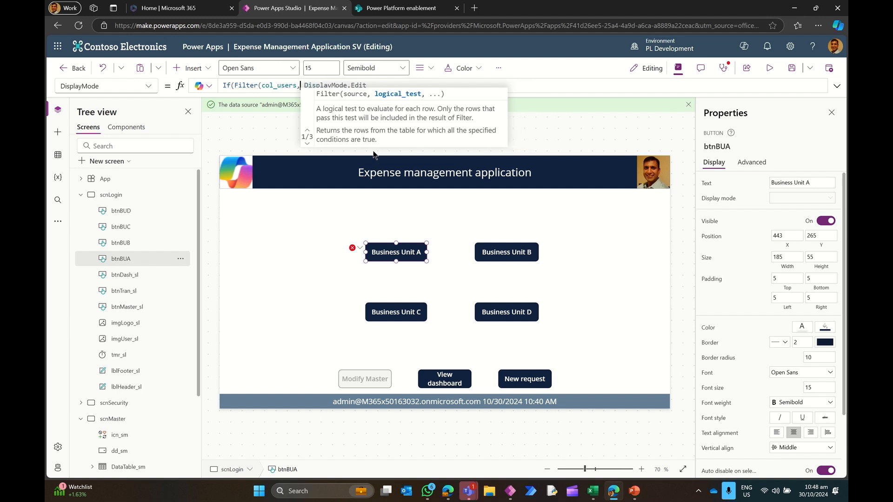
Step: Set the Filter condition in the Business Unit A button's formula to var_useremail in Email and close the Filter
{"action": "type", "text": "var"}
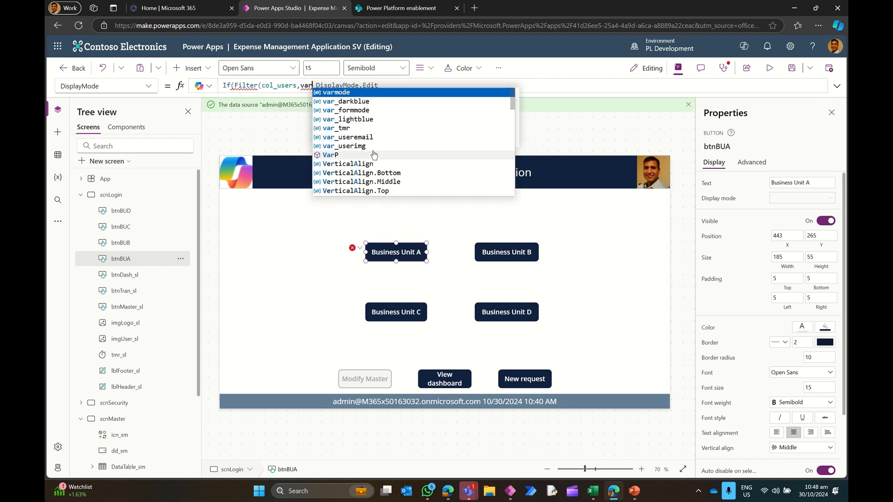
{"action": "type", "text": "_use"}
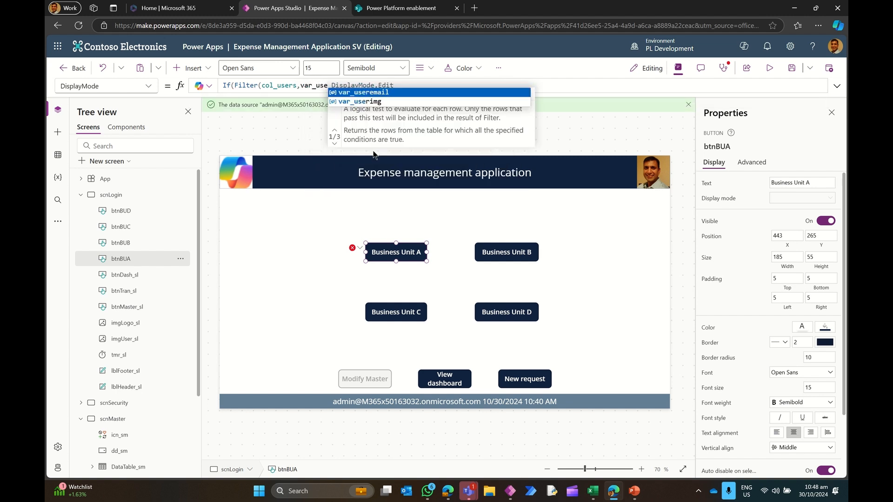
{"action": "key", "text": "Tab"}
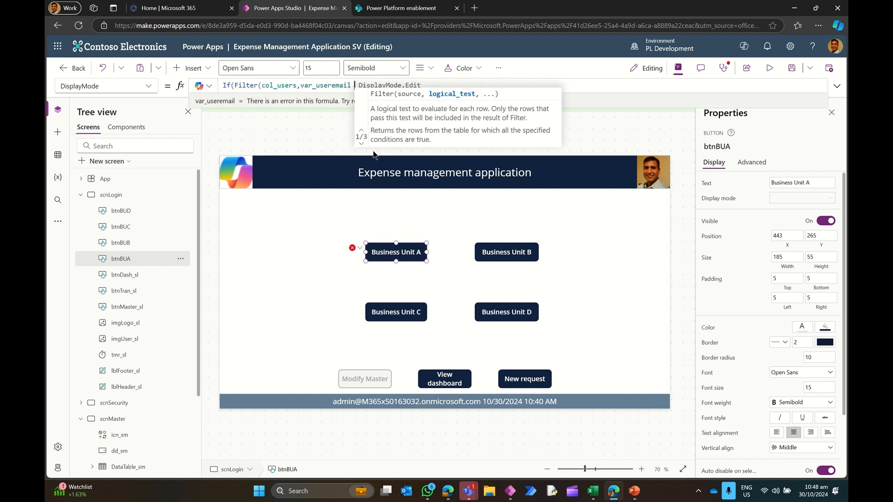
{"action": "type", "text": "in "}
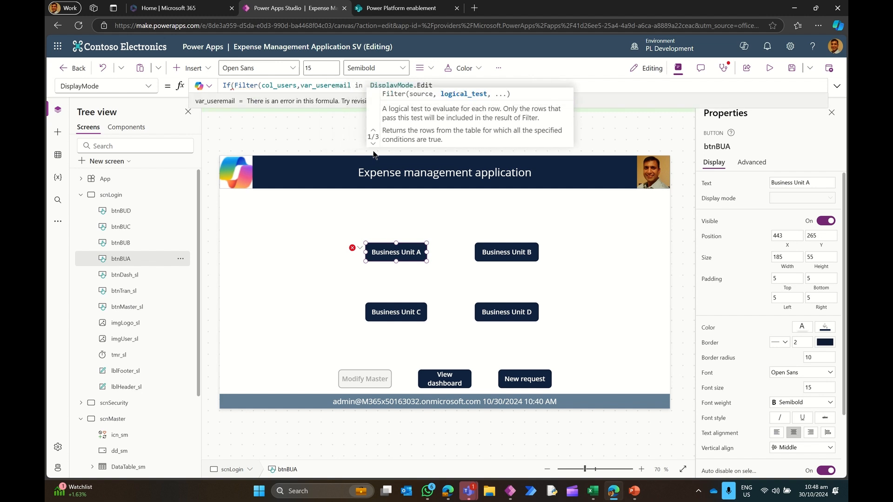
{"action": "type", "text": "Email"}
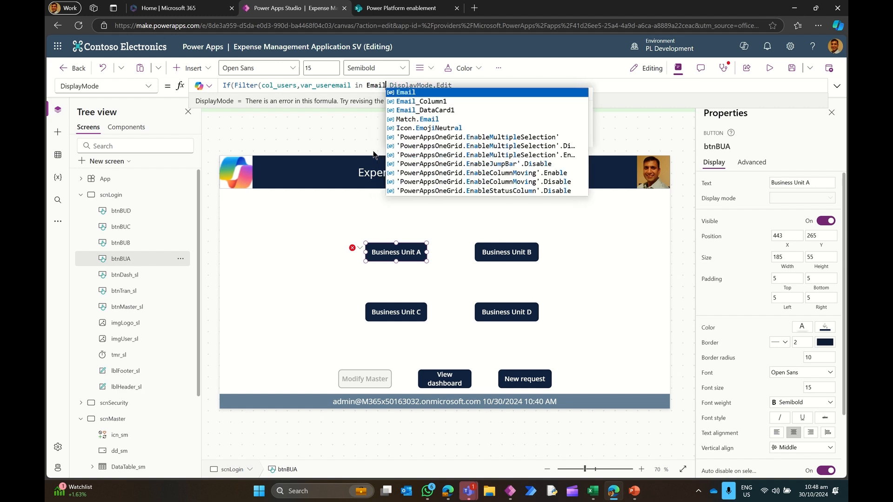
{"action": "type", "text": ")"}
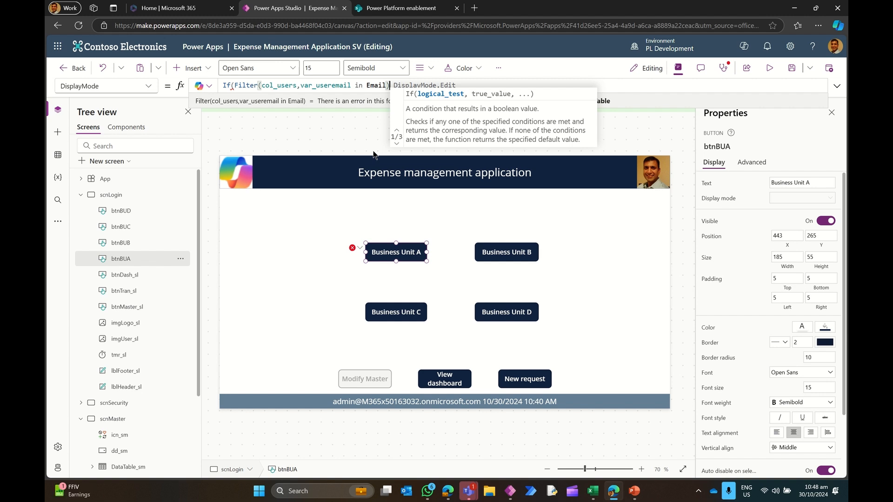
Step: Insert "var_useremail in" before the Filter function inside the If condition
{"action": "mouse_move", "coordinate": [234, 85]}
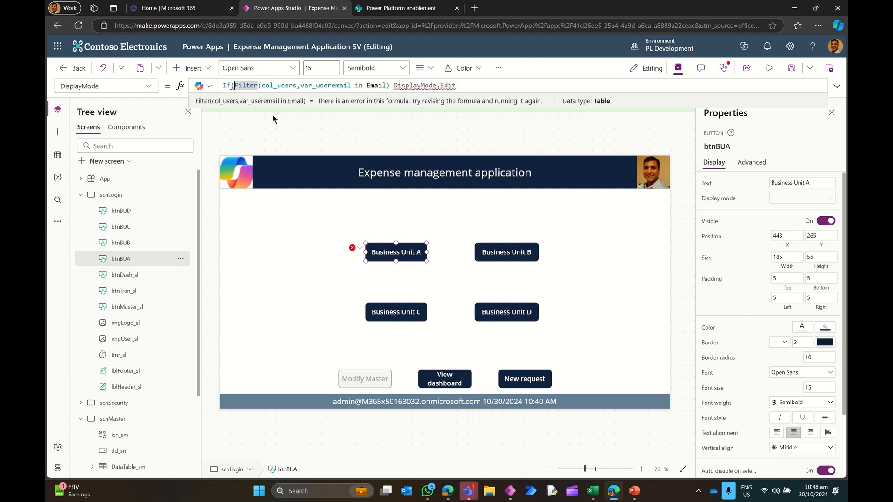
{"action": "type", "text": "var"}
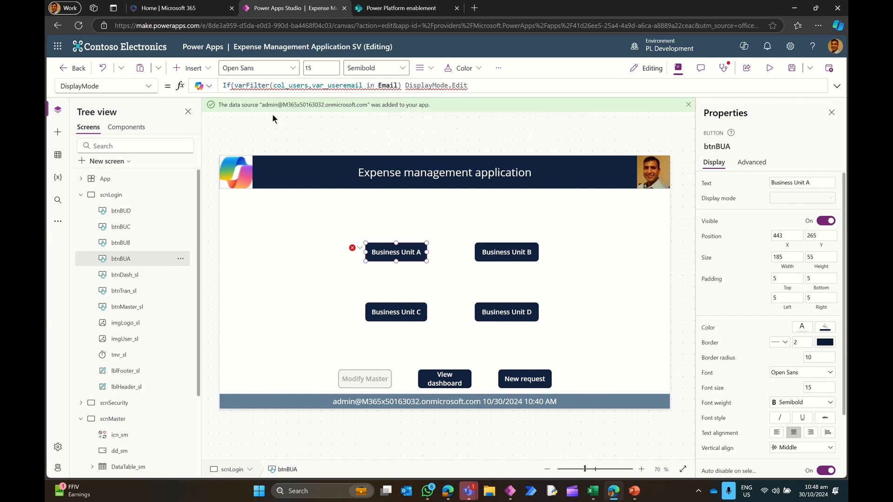
{"action": "type", "text": "_user"}
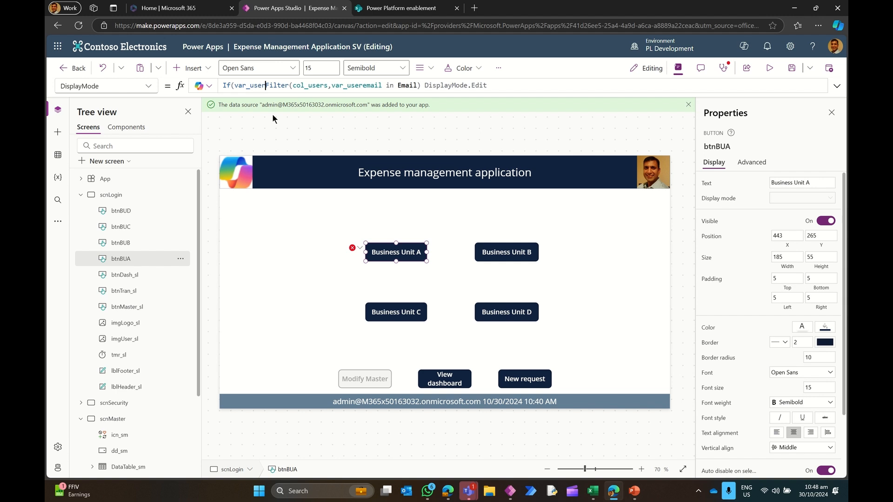
{"action": "type", "text": "email "}
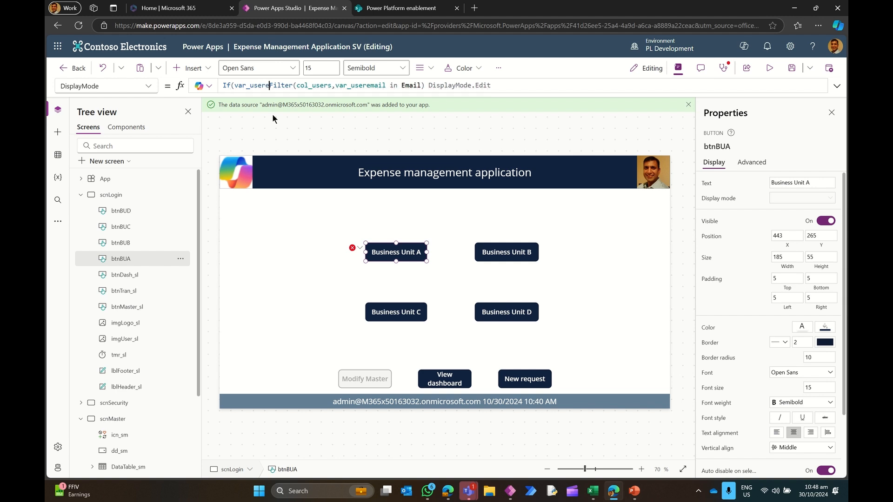
{"action": "type", "text": "in"}
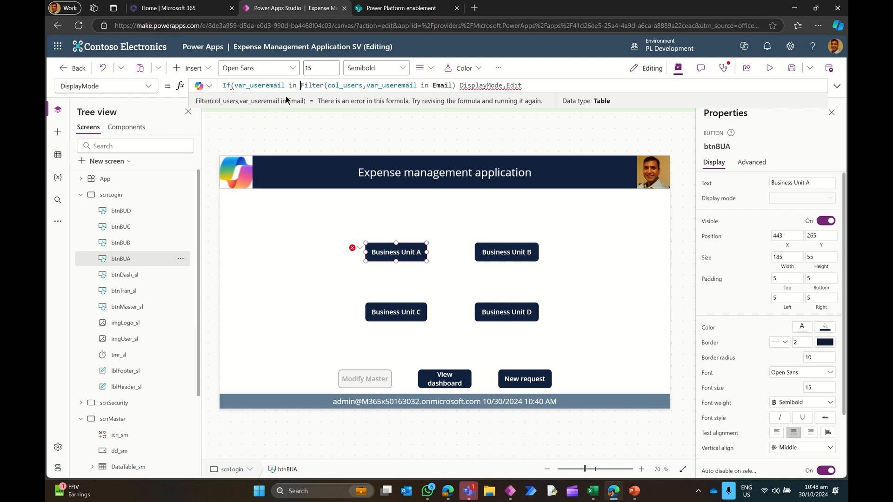
Step: Replace the Filter's condition on col_users with Email = var_useremail and close the Filter
{"action": "left_click", "coordinate": [456, 85]}
{"action": "type", "text": ","}
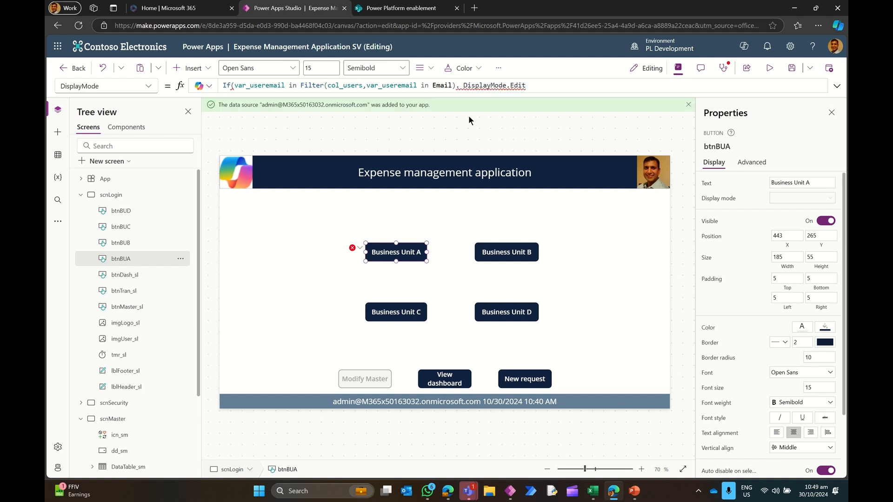
{"action": "key", "text": "BackSpace"}
{"action": "key", "text": "BackSpace"}
{"action": "key", "text": "BackSpace"}
{"action": "key", "text": "BackSpace"}
{"action": "key", "text": "BackSpace"}
{"action": "key", "text": "BackSpace"}
{"action": "key", "text": "BackSpace"}
{"action": "key", "text": "BackSpace"}
{"action": "key", "text": "BackSpace"}
{"action": "key", "text": "BackSpace"}
{"action": "key", "text": "BackSpace"}
{"action": "key", "text": "BackSpace"}
{"action": "key", "text": "BackSpace"}
{"action": "key", "text": "BackSpace"}
{"action": "key", "text": "BackSpace"}
{"action": "key", "text": "BackSpace"}
{"action": "key", "text": "BackSpace"}
{"action": "key", "text": "BackSpace"}
{"action": "key", "text": "BackSpace"}
{"action": "key", "text": "BackSpace"}
{"action": "key", "text": "BackSpace"}
{"action": "key", "text": "BackSpace"}
{"action": "type", "text": "Eamail ="}
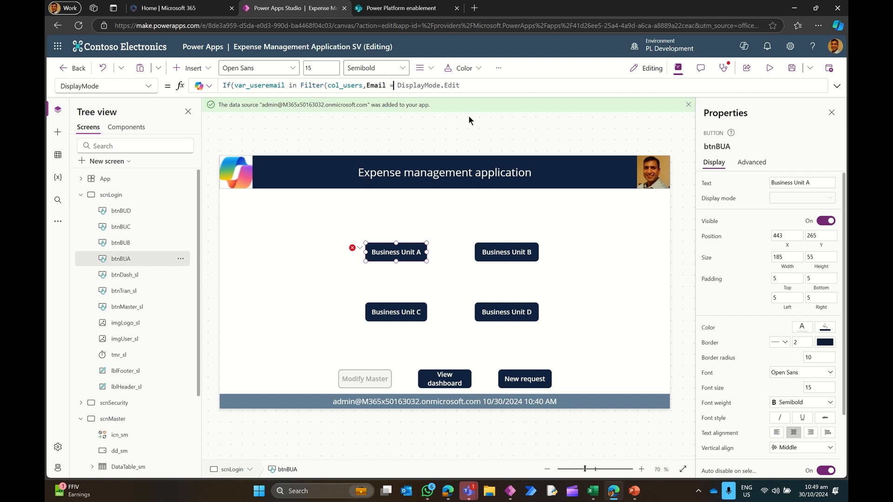
{"action": "type", "text": " Var_"}
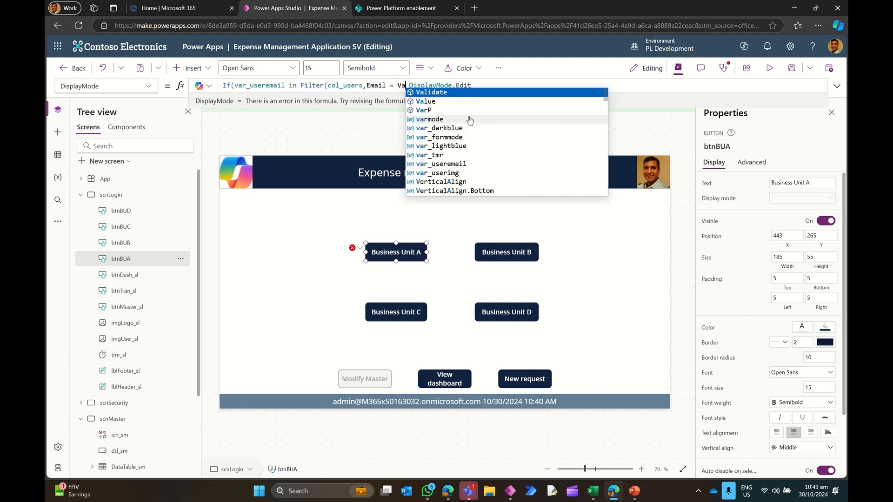
{"action": "key", "text": "BackSpace"}
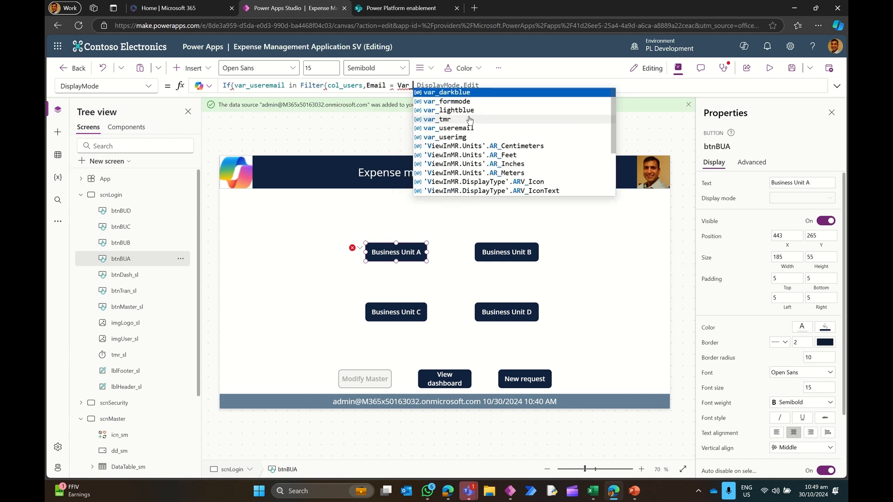
{"action": "key", "text": "Down"}
{"action": "key", "text": "Down"}
{"action": "key", "text": "Down"}
{"action": "key", "text": "Down"}
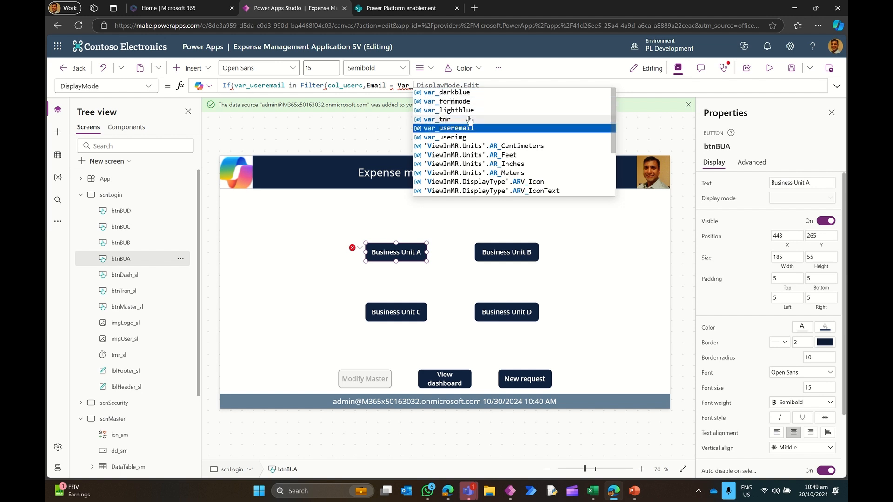
{"action": "key", "text": "Tab"}
{"action": "type", "text": ")"}
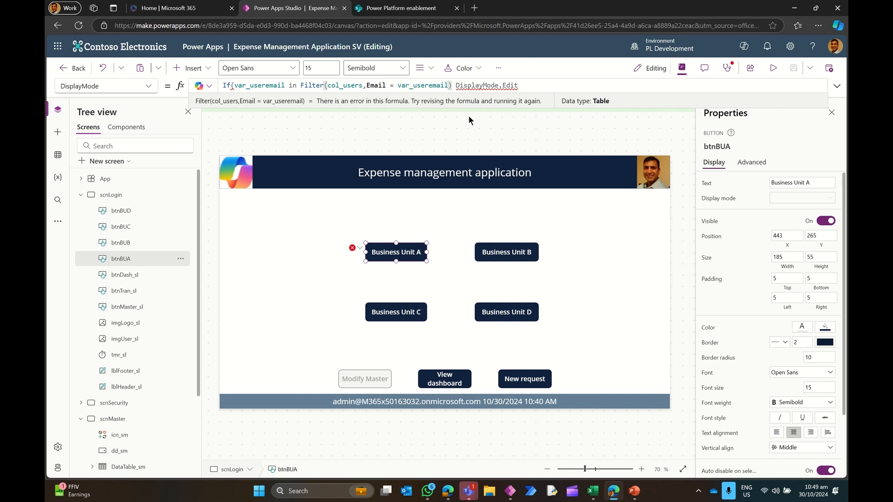
Step: Remove the leftover DisplayMode.Edit after the Filter and check the error on the Filter expression
{"action": "type", "text": ","}
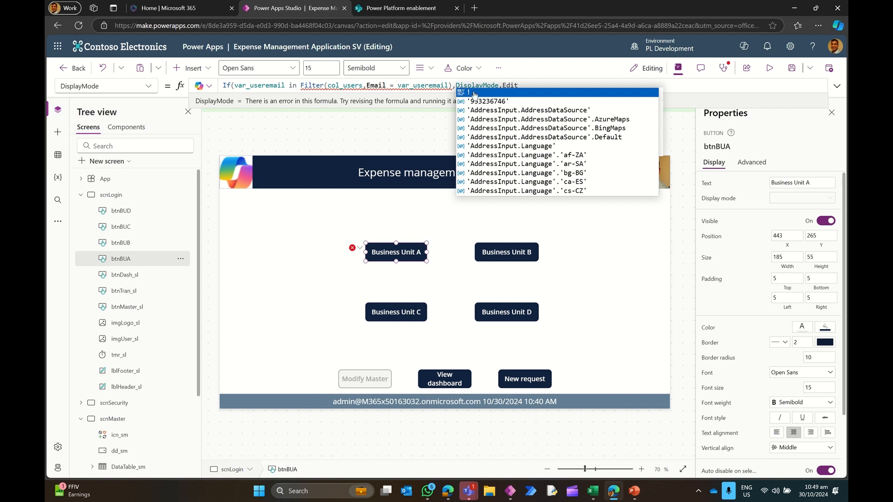
{"action": "key", "text": "BackSpace"}
{"action": "type", "text": "."}
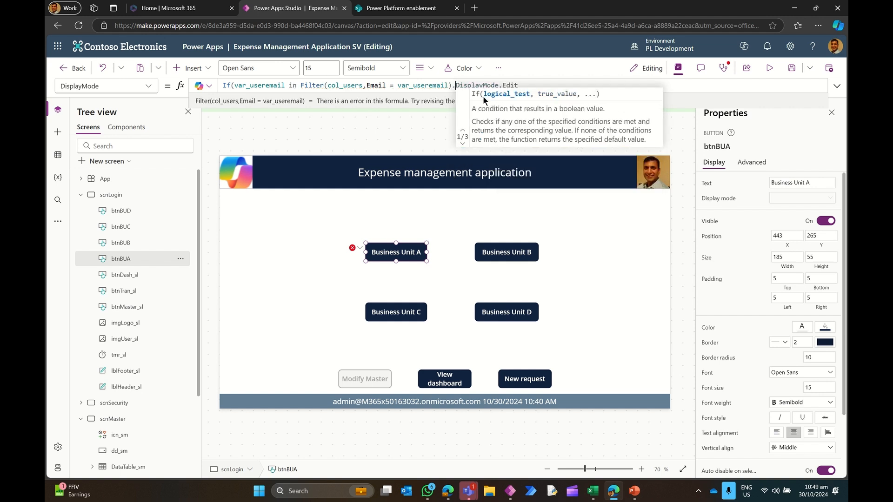
{"action": "key", "text": "BackSpace"}
{"action": "key", "text": "Delete"}
{"action": "key", "text": "Delete"}
{"action": "key", "text": "Delete"}
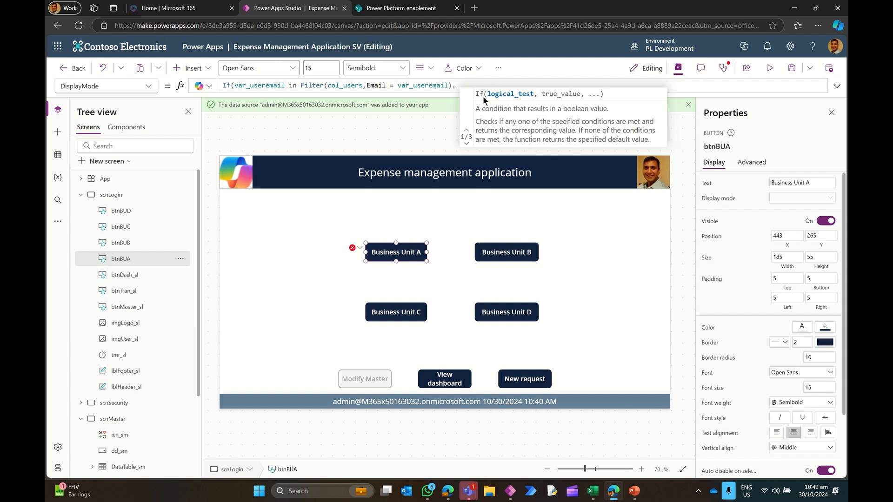
{"action": "key", "text": "BackSpace"}
{"action": "key", "text": "BackSpace"}
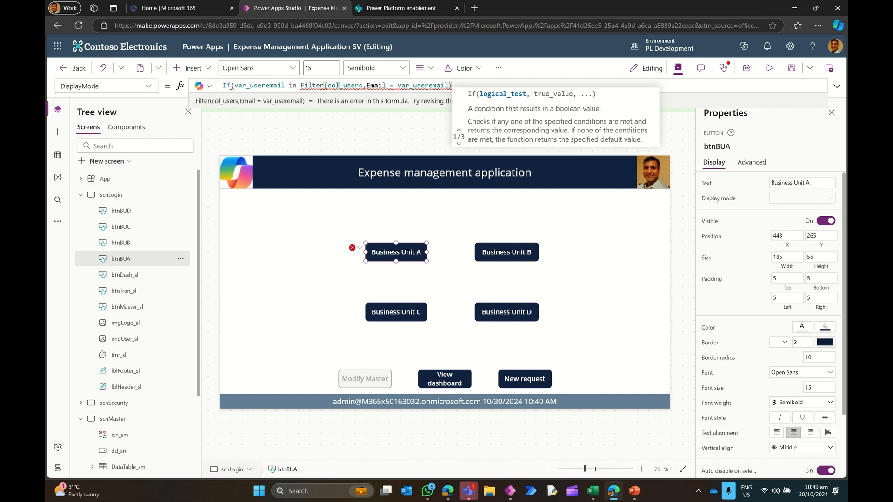
{"action": "mouse_move", "coordinate": [342, 86]}
{"action": "mouse_move", "coordinate": [302, 86]}
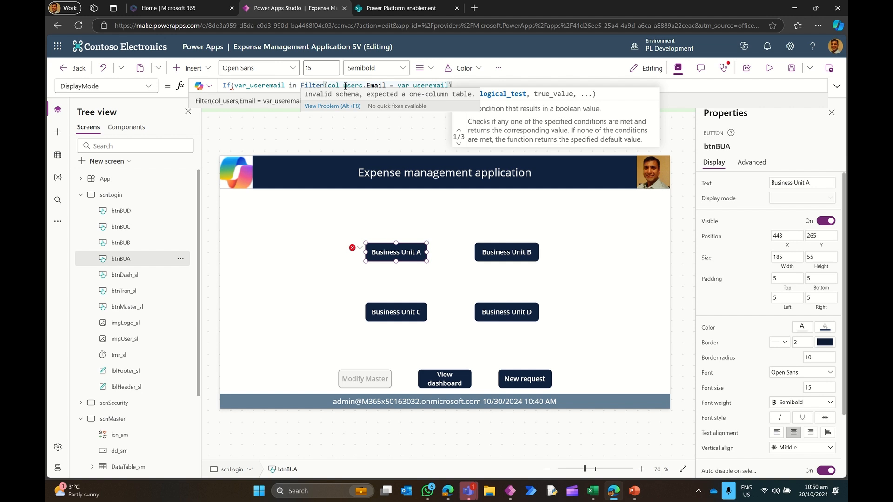
Step: Insert a data table on the scnLogin screen with MasterSecurityprofiles as its data source
{"action": "left_click", "coordinate": [316, 144]}
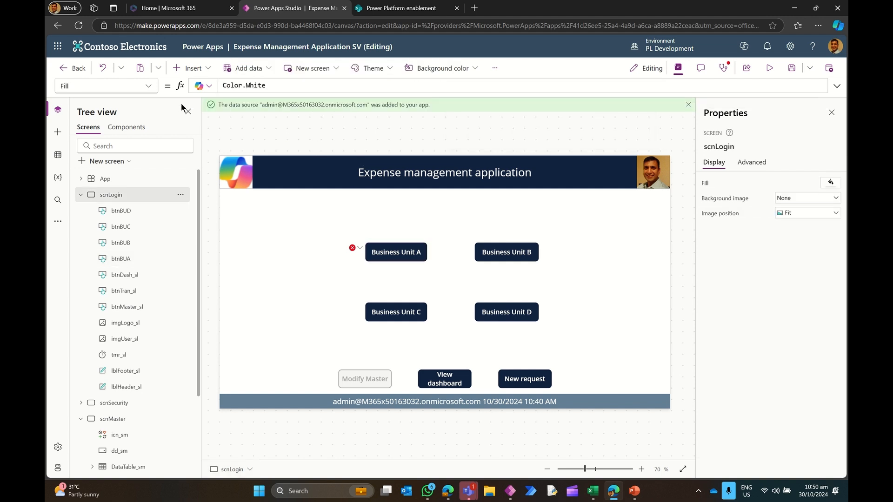
{"action": "left_click", "coordinate": [189, 68]}
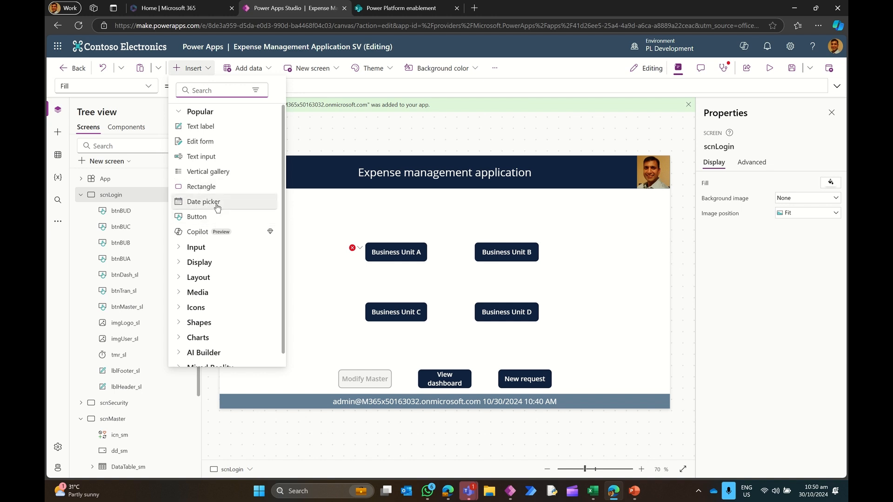
{"action": "type", "text": "data"}
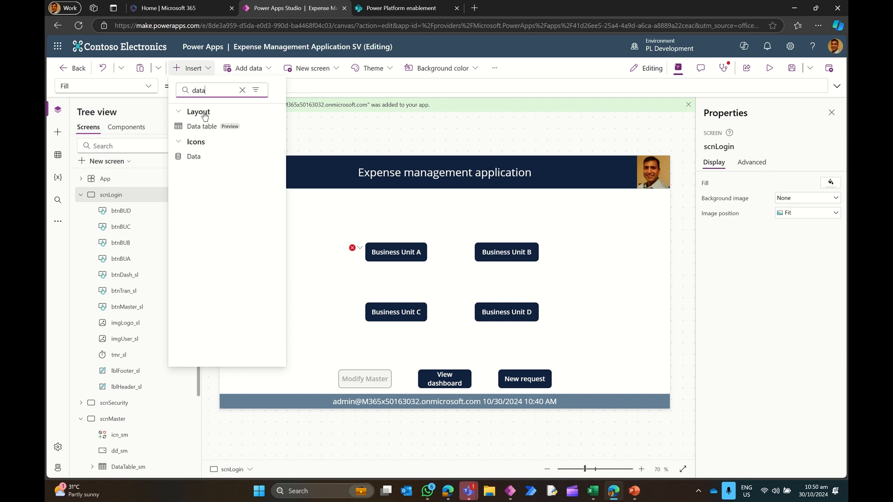
{"action": "left_click", "coordinate": [200, 129]}
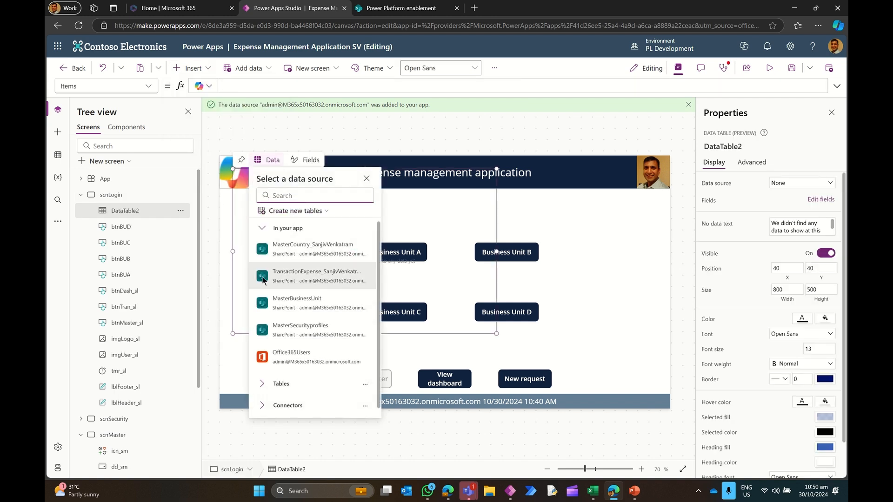
{"action": "mouse_move", "coordinate": [319, 328]}
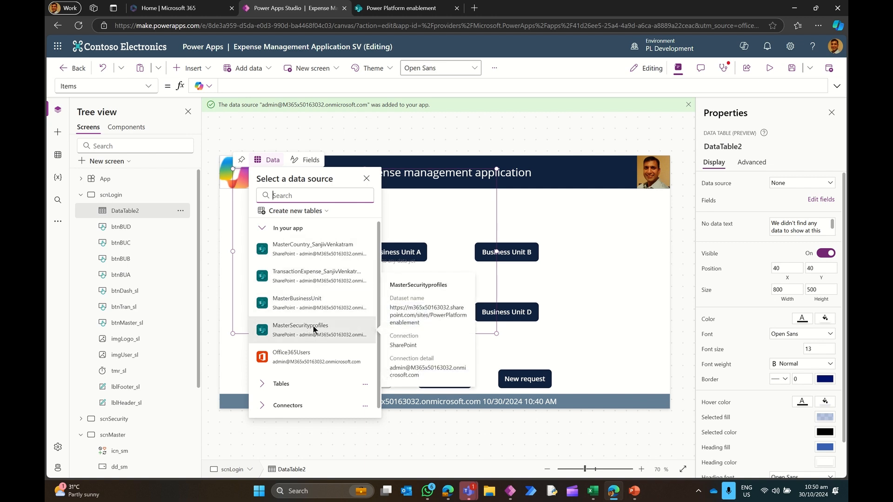
{"action": "left_click", "coordinate": [314, 325]}
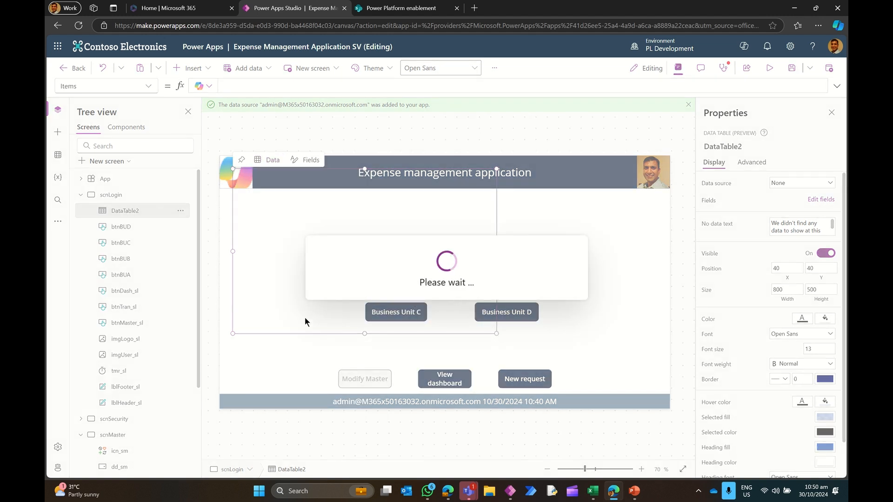
Step: Set the new data table's Items to col_users, looking up the collection's name among the app's collections
{"action": "left_click", "coordinate": [798, 185]}
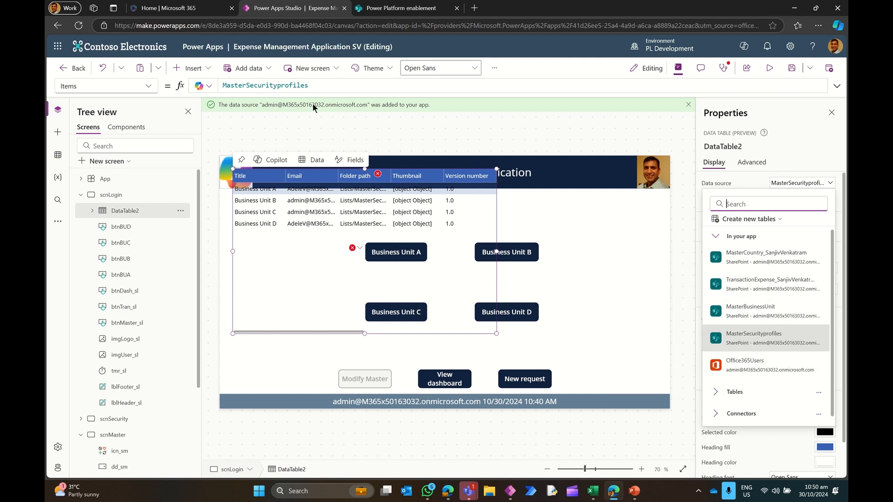
{"action": "left_click", "coordinate": [301, 86]}
{"action": "key", "text": "ctrl+a"}
{"action": "type", "text": "co"}
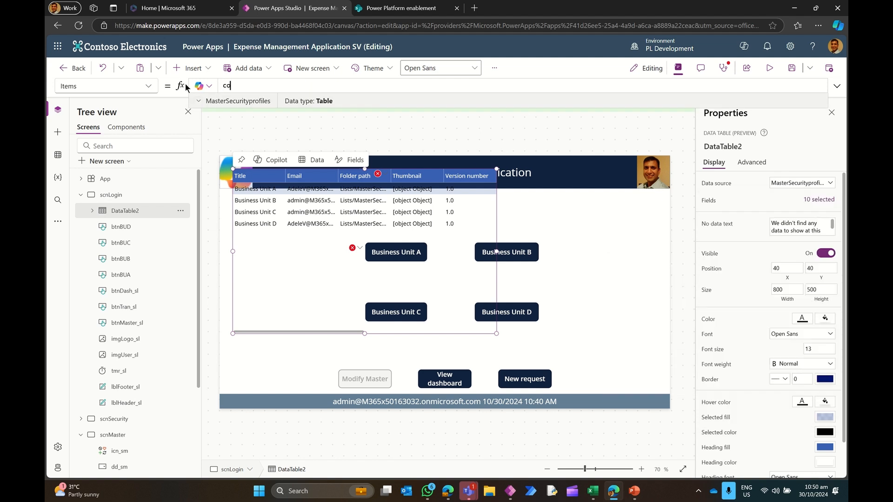
{"action": "type", "text": "l"}
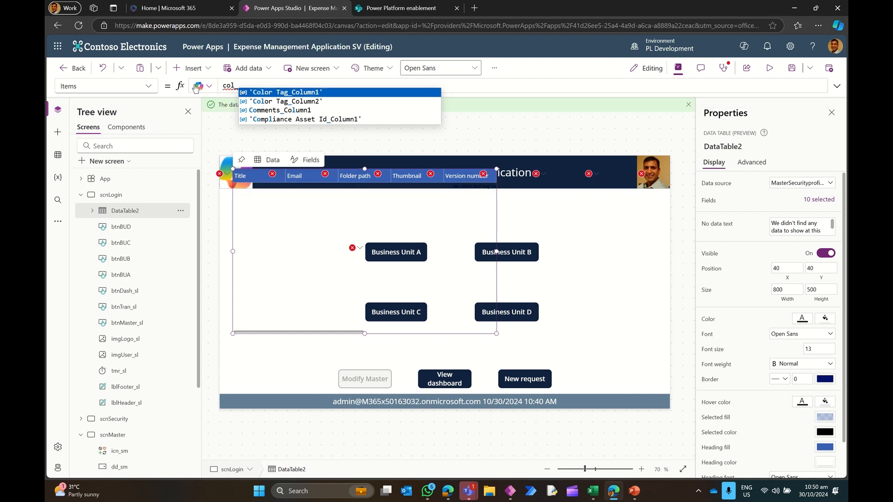
{"action": "left_click", "coordinate": [247, 70]}
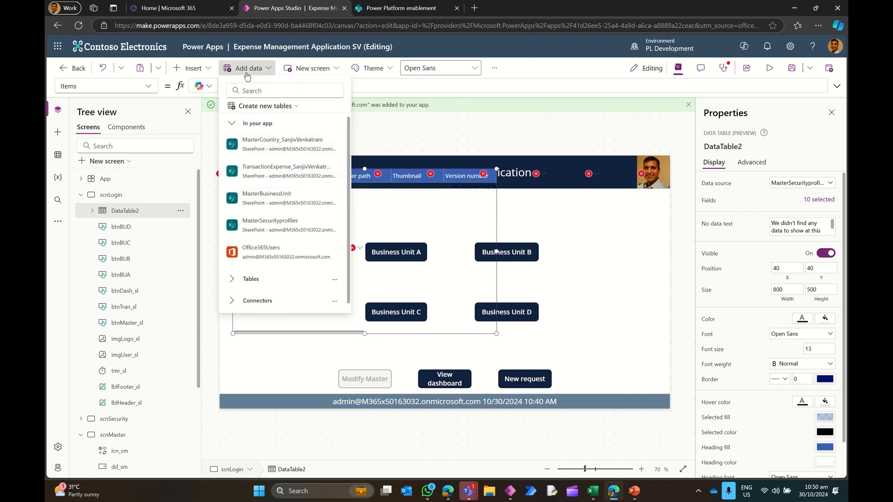
{"action": "scroll", "coordinate": [280, 195], "scroll_direction": "down", "scroll_amount": 1}
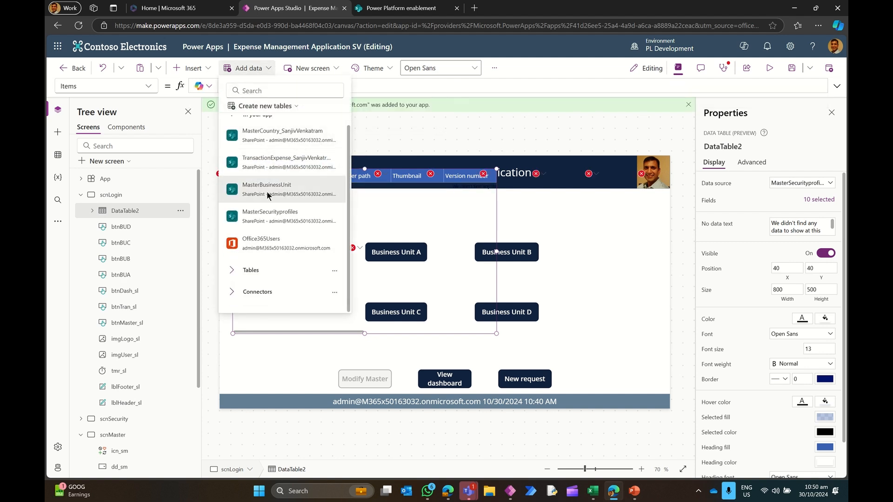
{"action": "left_click", "coordinate": [58, 183]}
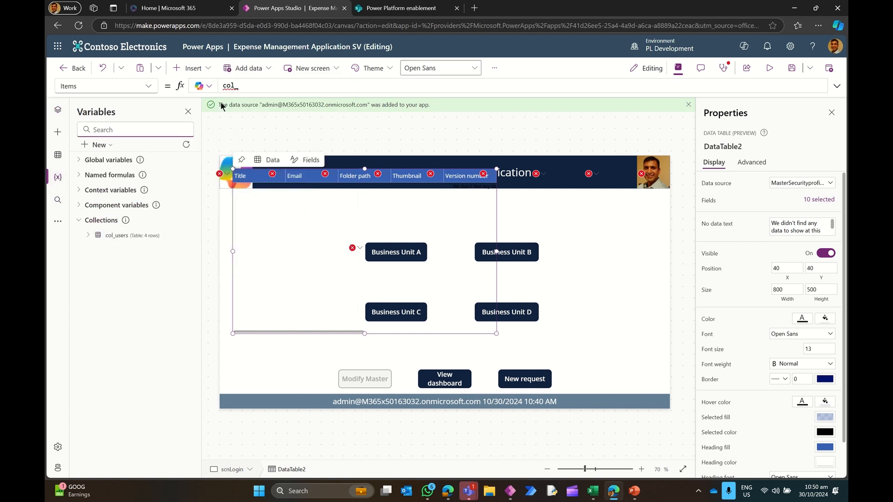
{"action": "type", "text": "users"}
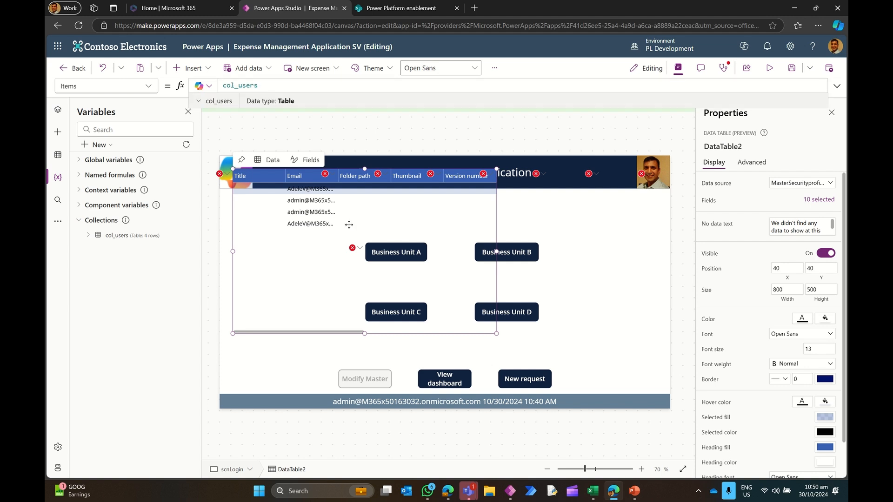
Step: Shrink the data table to about 355 by 334 and search its data sources for col_users
{"action": "left_click_drag", "start_coordinate": [497, 334], "coordinate": [303, 313]}
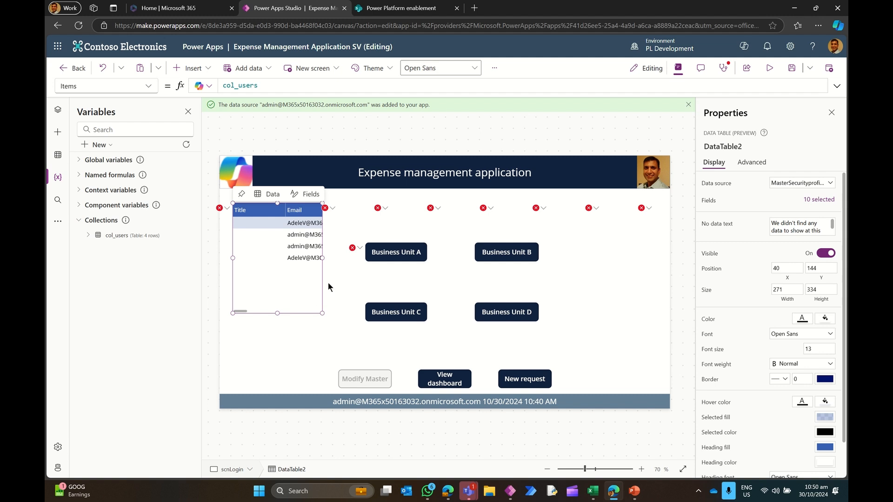
{"action": "left_click_drag", "start_coordinate": [322, 257], "coordinate": [350, 258]}
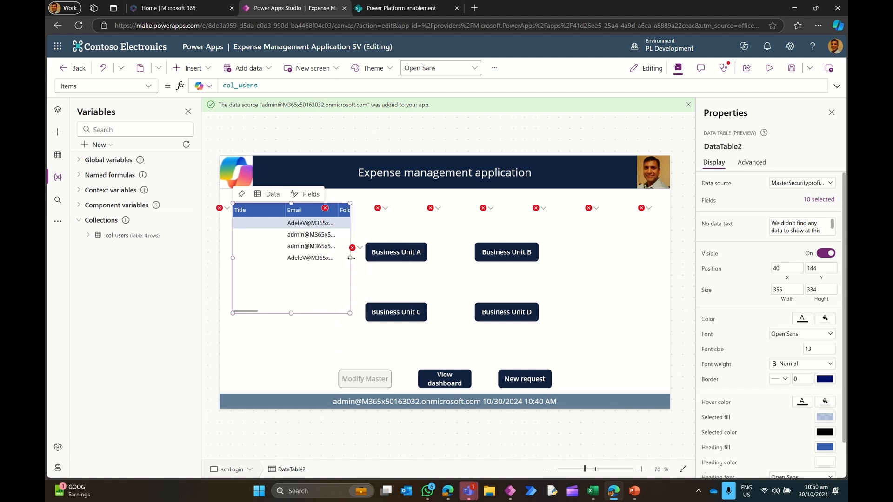
{"action": "left_click", "coordinate": [799, 184]}
{"action": "type", "text": "co"}
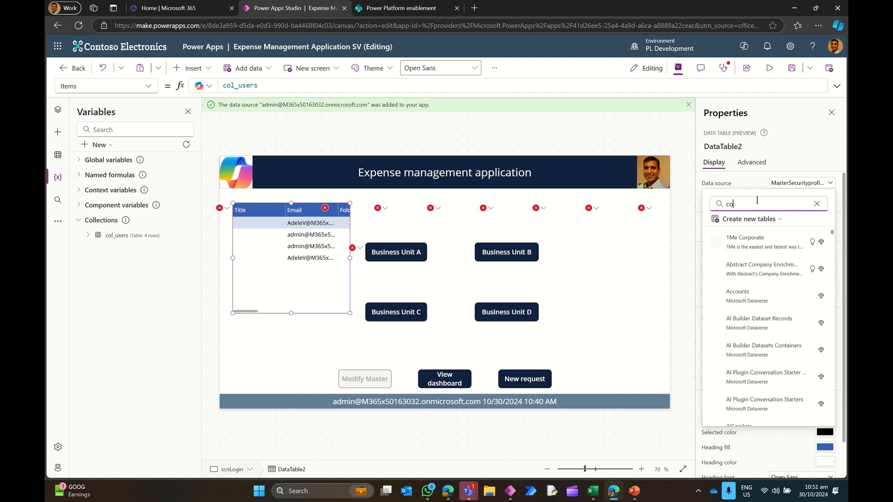
{"action": "type", "text": "l_users"}
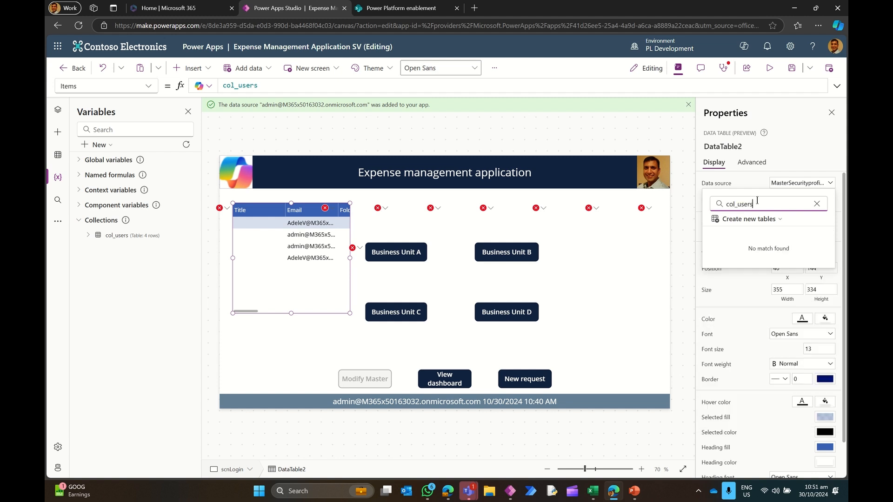
Step: Delete the data table from the scnLogin screen and insert a new data table in its place
{"action": "left_click", "coordinate": [300, 314]}
{"action": "key", "text": "Delete"}
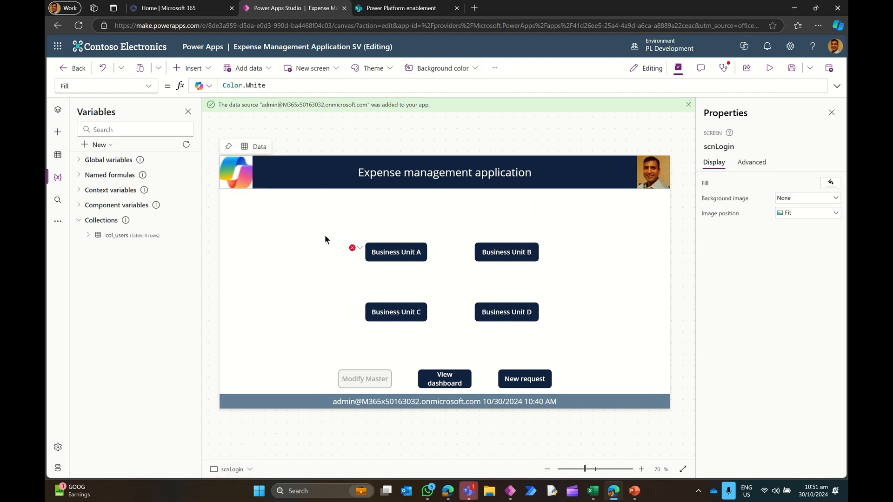
{"action": "left_click", "coordinate": [188, 68]}
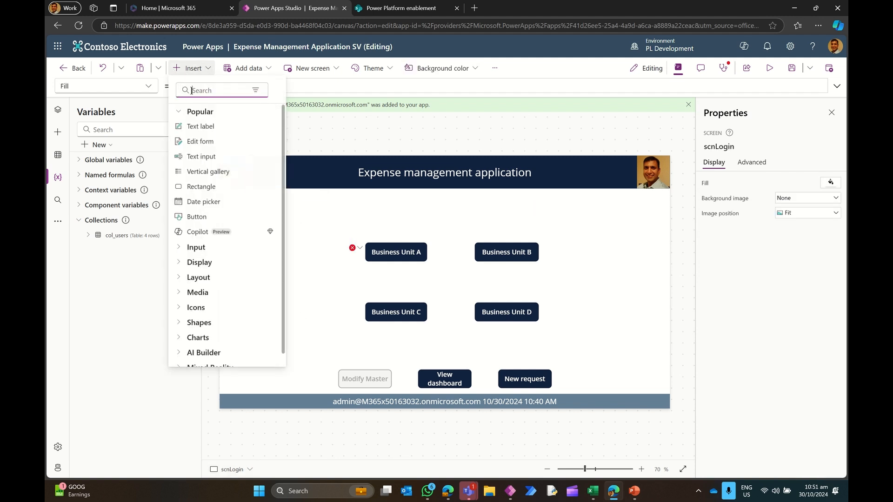
{"action": "type", "text": "data"}
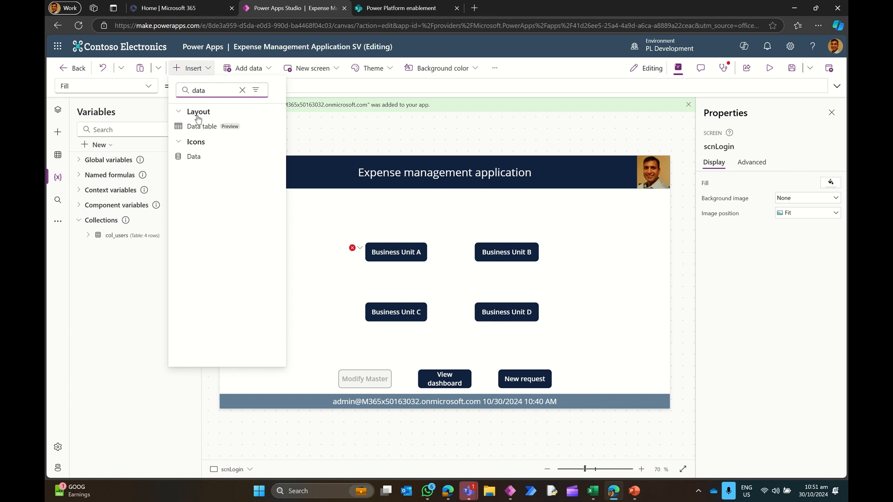
{"action": "left_click", "coordinate": [203, 125]}
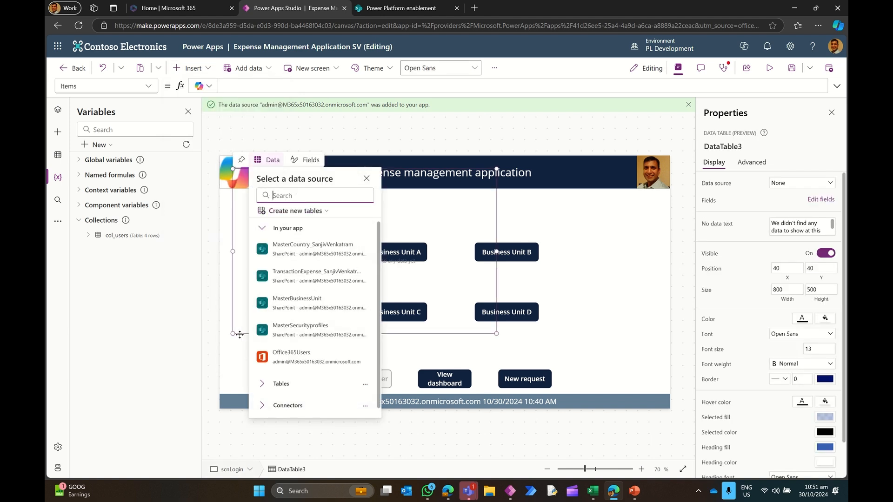
Step: Place the new data table below the header at about X 17, Y 125, sized about 344 by 345
{"action": "left_click", "coordinate": [235, 344]}
{"action": "left_click_drag", "start_coordinate": [235, 345], "coordinate": [231, 362]}
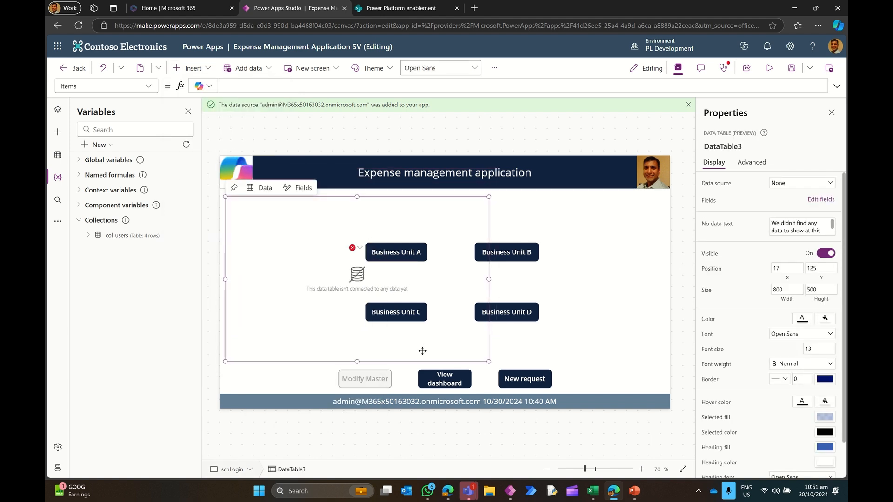
{"action": "left_click_drag", "start_coordinate": [489, 361], "coordinate": [339, 310]}
Step: Search the new data table's data sources for col_users and set its Items formula to col_users
{"action": "left_click", "coordinate": [786, 186]}
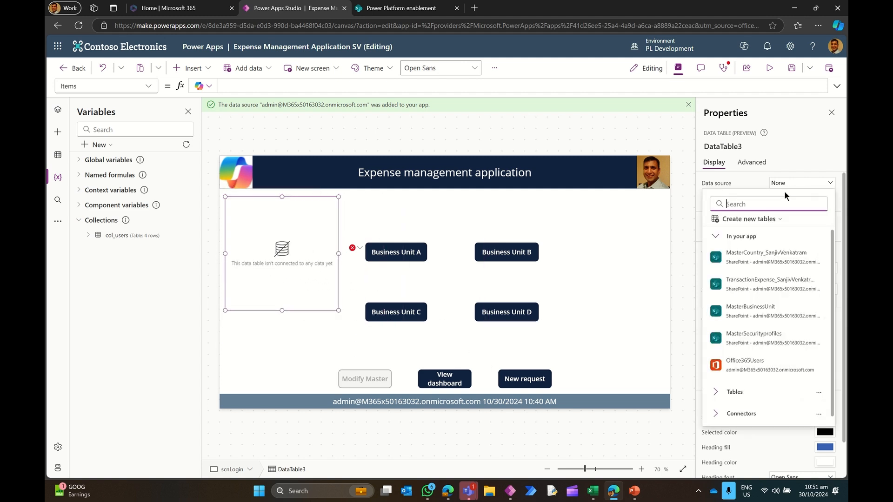
{"action": "type", "text": "col_"}
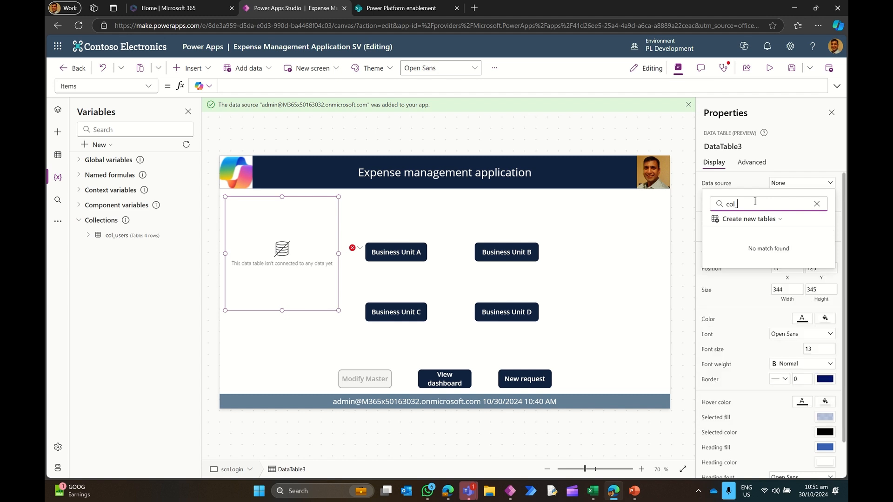
{"action": "type", "text": "users"}
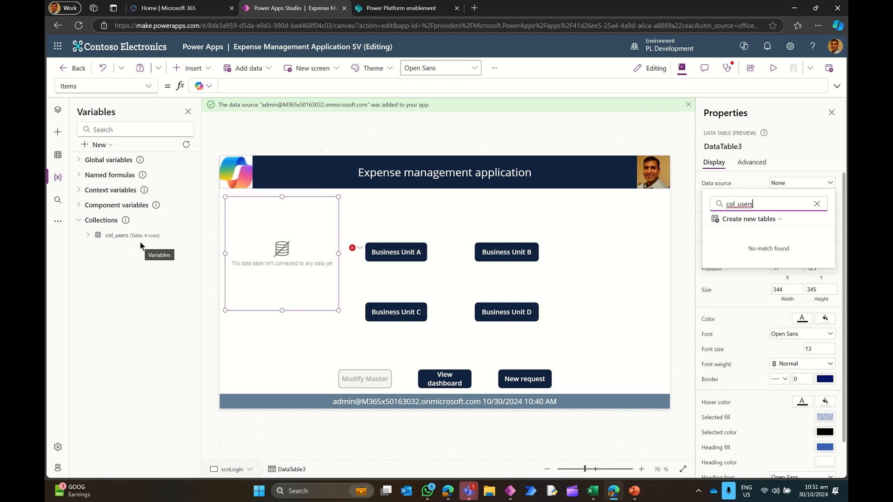
{"action": "left_click", "coordinate": [241, 87]}
{"action": "type", "text": "co"}
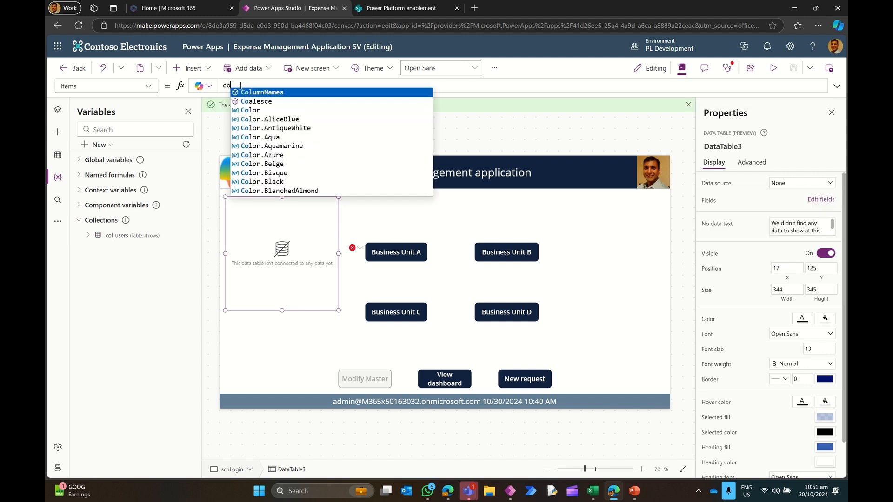
{"action": "type", "text": "l_users"}
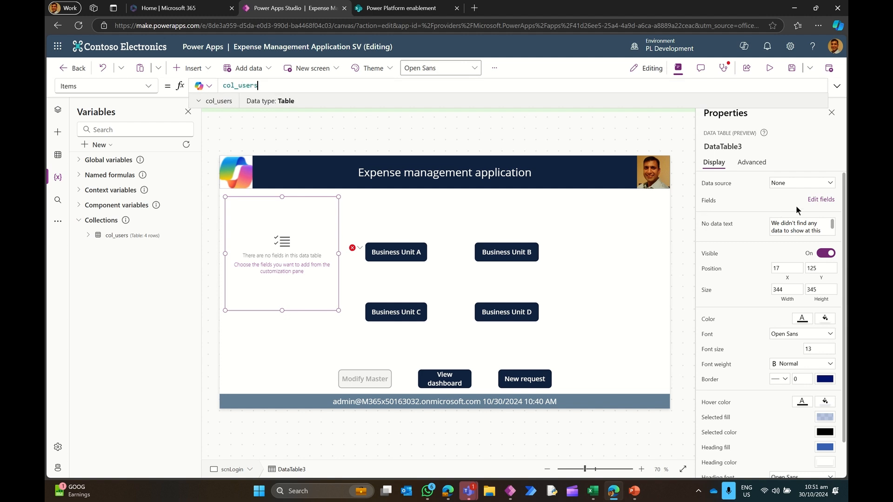
Step: Add the BU and Email fields to the data table and resize it to about 372 by 195
{"action": "left_click", "coordinate": [815, 200]}
{"action": "left_click", "coordinate": [579, 146]}
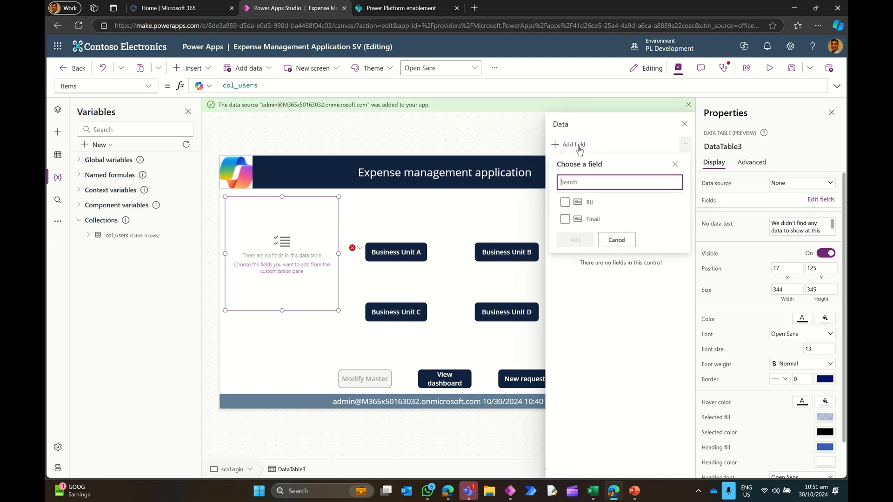
{"action": "left_click", "coordinate": [565, 202]}
{"action": "left_click", "coordinate": [575, 239]}
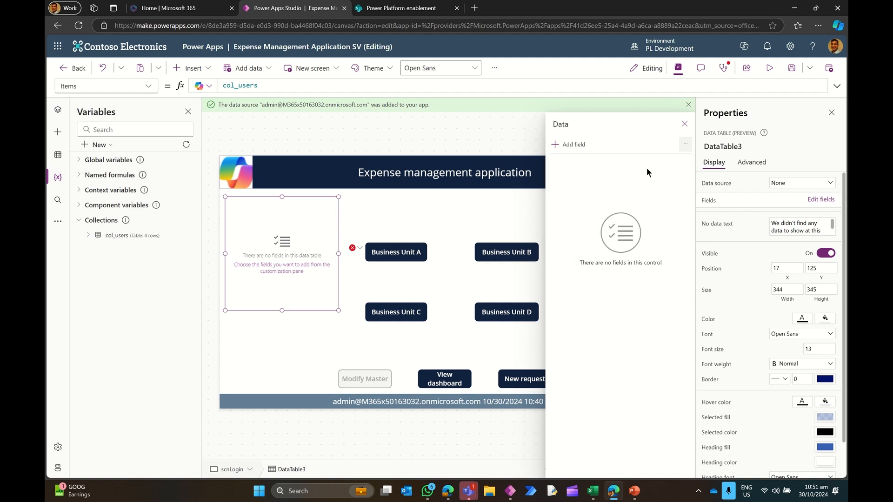
{"action": "left_click", "coordinate": [685, 124]}
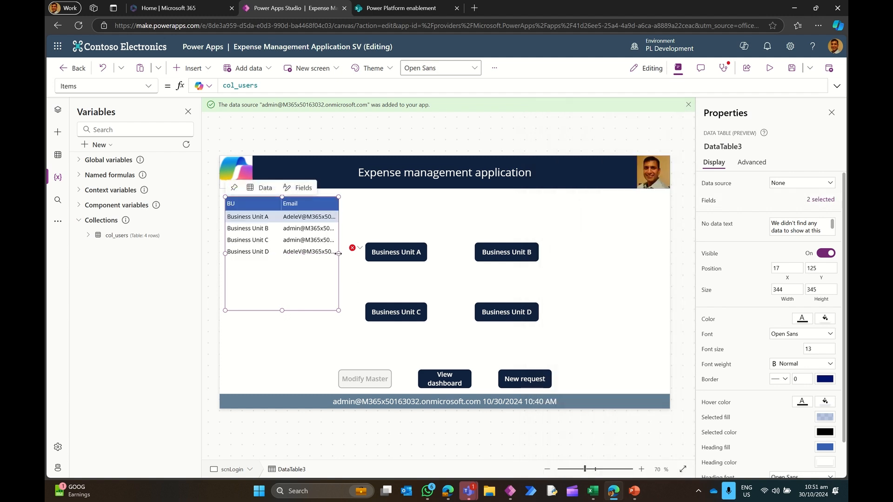
{"action": "left_click_drag", "start_coordinate": [338, 254], "coordinate": [348, 254]}
{"action": "left_click_drag", "start_coordinate": [288, 310], "coordinate": [294, 263]}
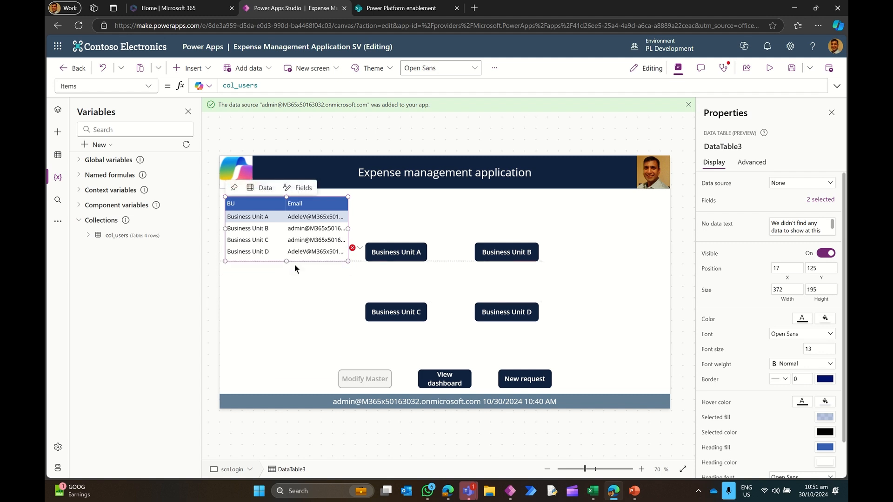
Step: Change the data table's Items to Filter(col_users,Email=var_useremail) and check the filtered rows
{"action": "left_click", "coordinate": [222, 84]}
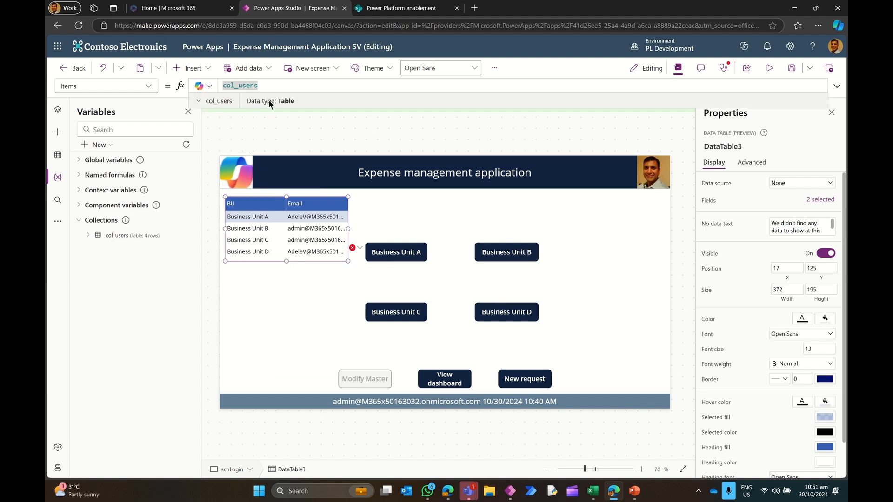
{"action": "type", "text": "Filter"}
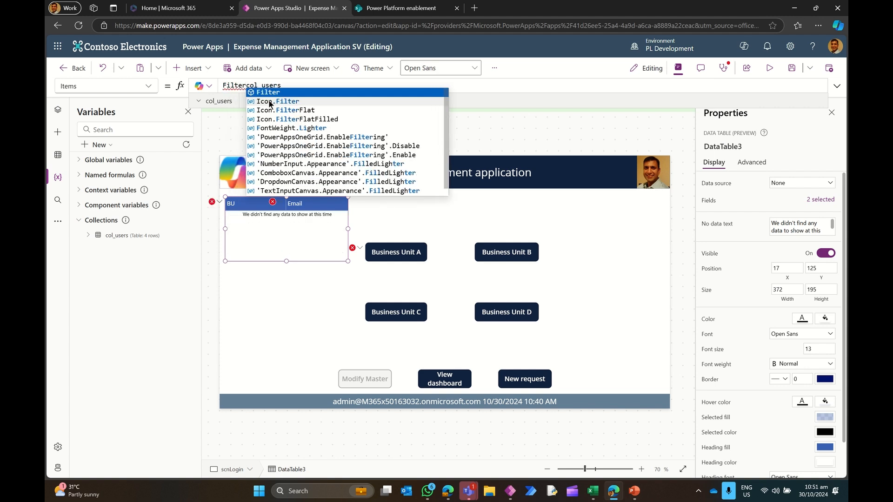
{"action": "type", "text": "("}
{"action": "left_click", "coordinate": [307, 84]}
{"action": "type", "text": ","}
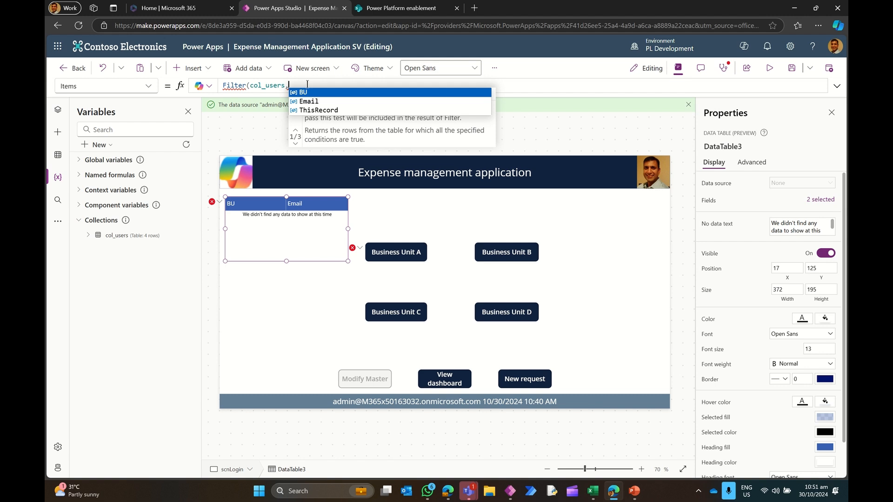
{"action": "type", "text": "Email="}
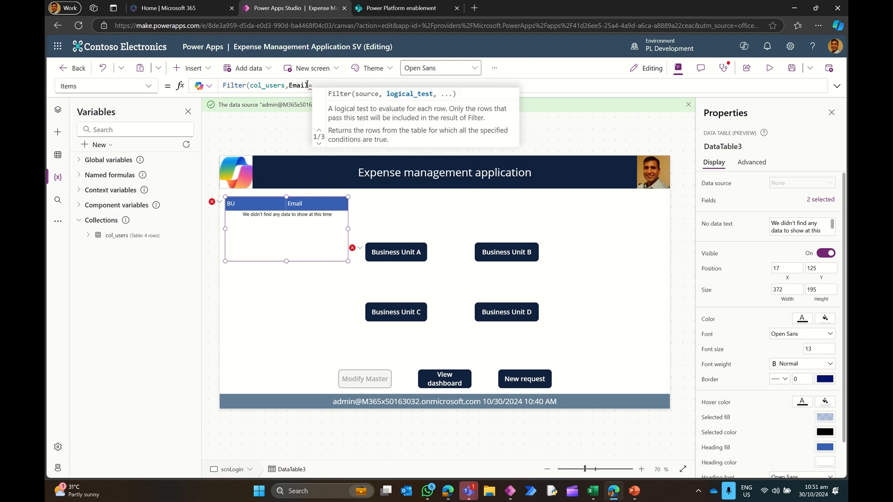
{"action": "type", "text": "Var"}
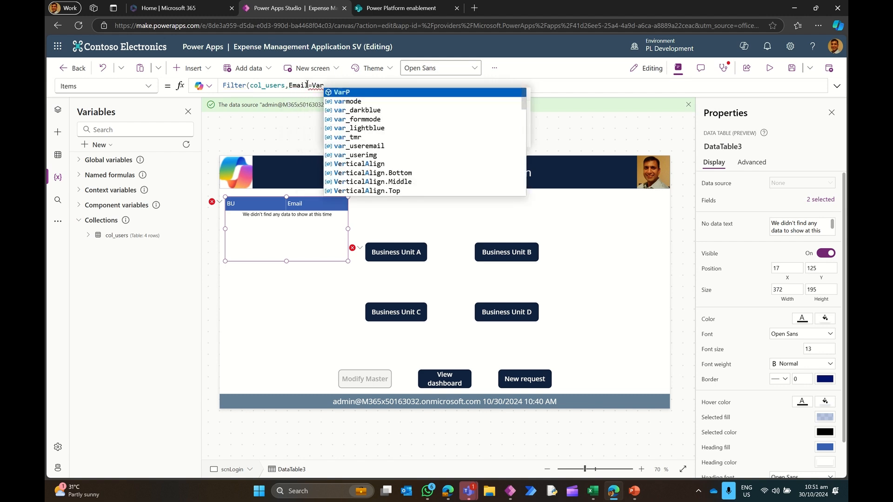
{"action": "key", "text": "Down"}
{"action": "key", "text": "Down"}
{"action": "key", "text": "Down"}
{"action": "key", "text": "Down"}
{"action": "key", "text": "Down"}
{"action": "key", "text": "Tab"}
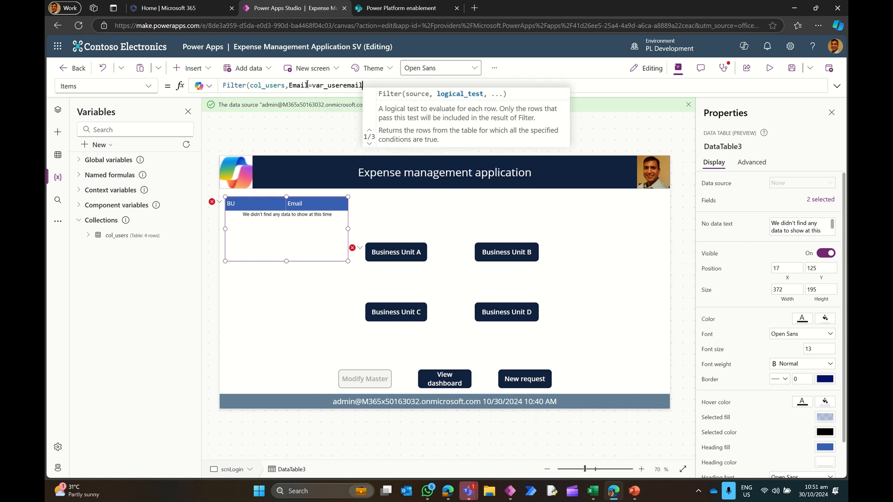
{"action": "type", "text": ")"}
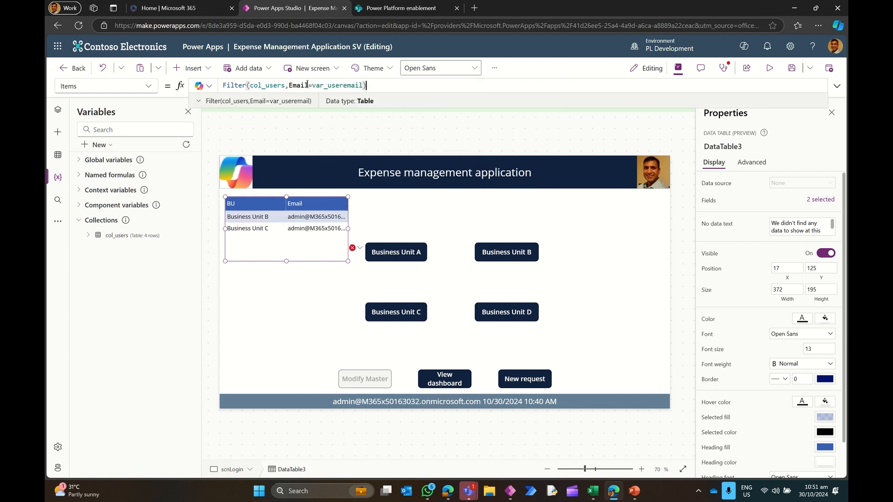
{"action": "mouse_move", "coordinate": [293, 219]}
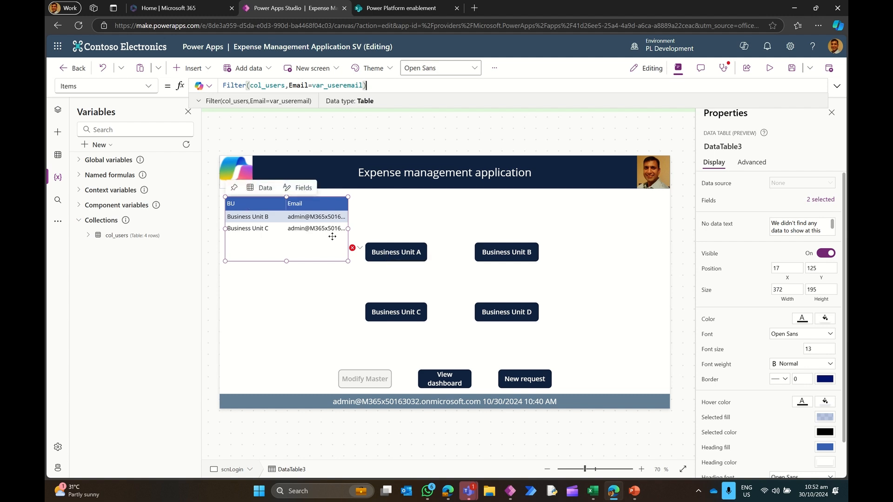
Step: Open the Business Unit A button's faulty DisplayMode formula for editing and clear everything after If(
{"action": "left_click", "coordinate": [353, 248]}
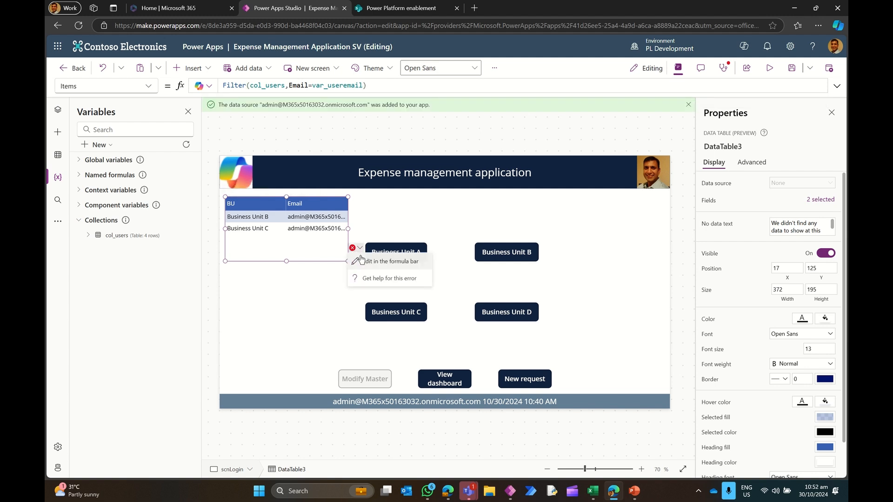
{"action": "left_click", "coordinate": [360, 259]}
{"action": "left_click_drag", "start_coordinate": [452, 86], "coordinate": [235, 86]}
{"action": "key", "text": "BackSpace"}
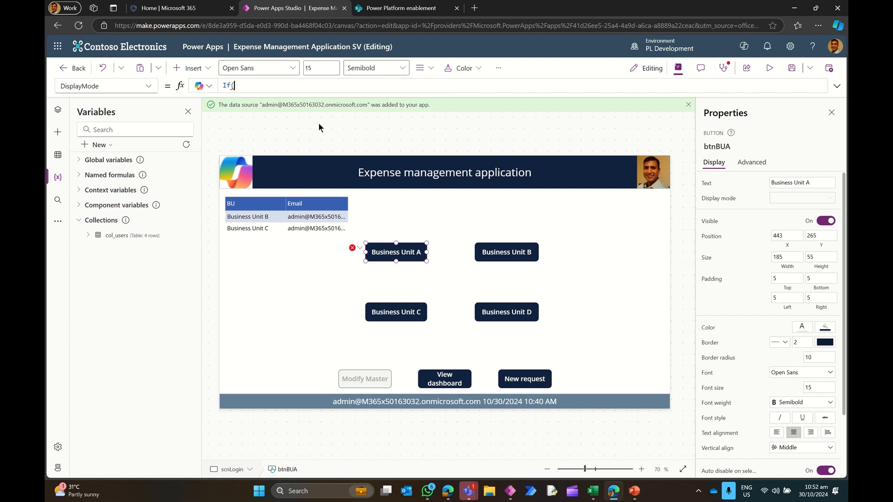
Step: Start the Business Unit A button's DisplayMode condition by checking btnBUA.Text in a Filter of col_users
{"action": "left_click", "coordinate": [58, 111]}
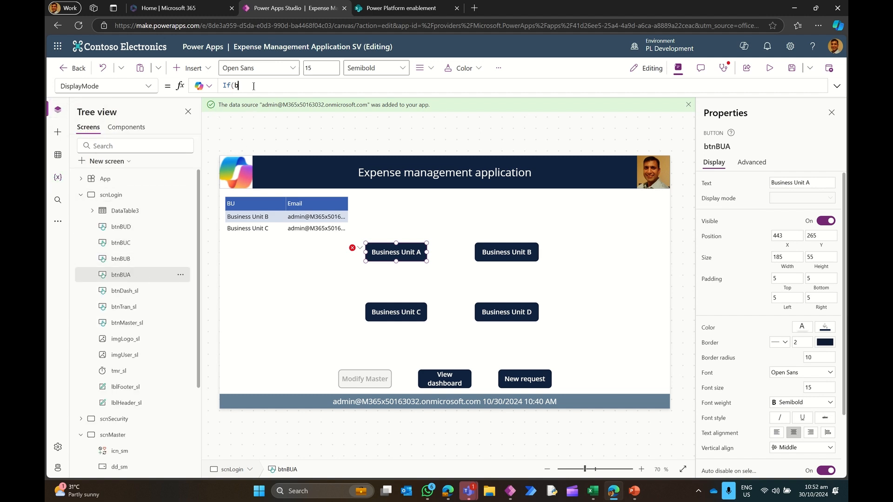
{"action": "type", "text": "tnBUA.Text"}
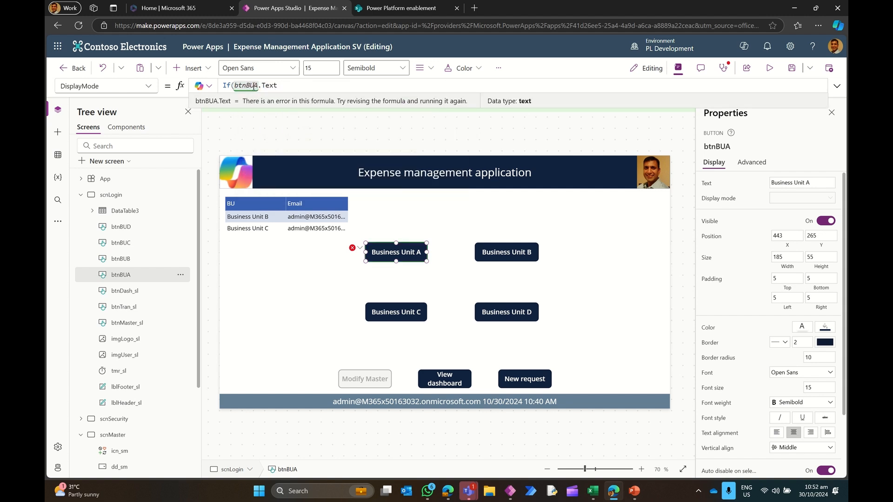
{"action": "type", "text": " in"}
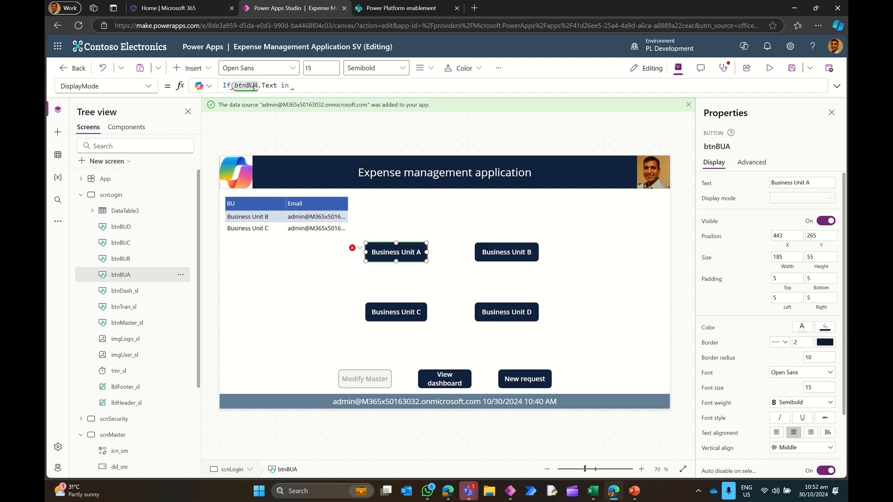
{"action": "type", "text": "Fil"}
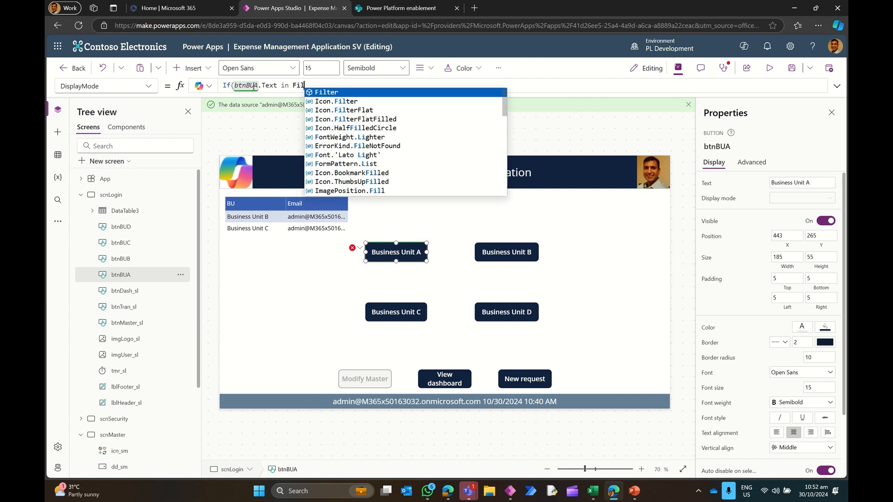
{"action": "type", "text": "ter("}
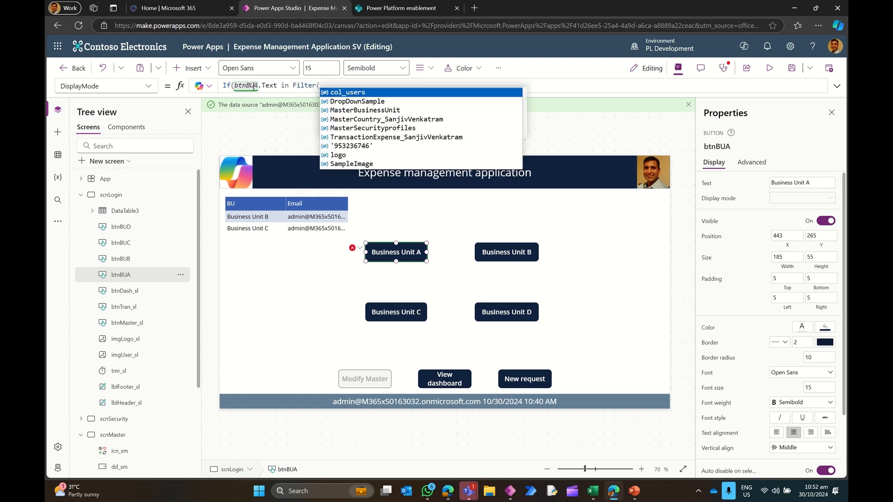
{"action": "key", "text": "Tab"}
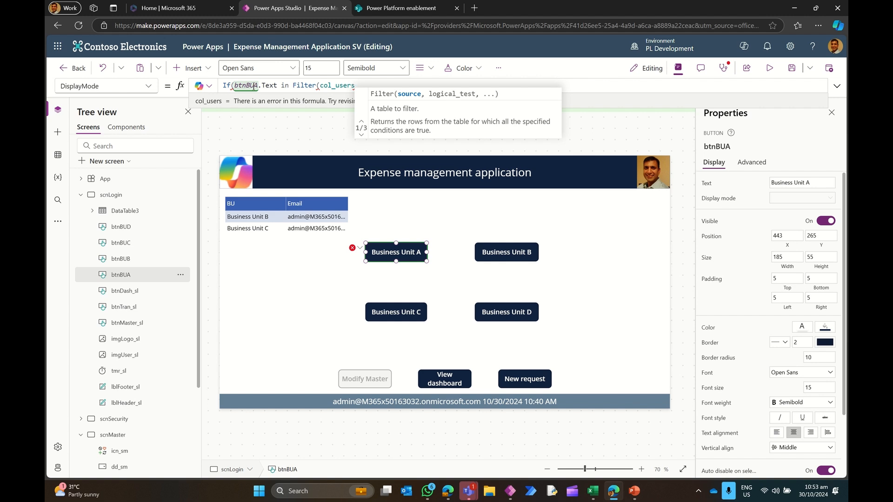
Step: Add the filter condition Email=var_useremail, close the Filter, and return its BU column with .BU
{"action": "type", "text": ","}
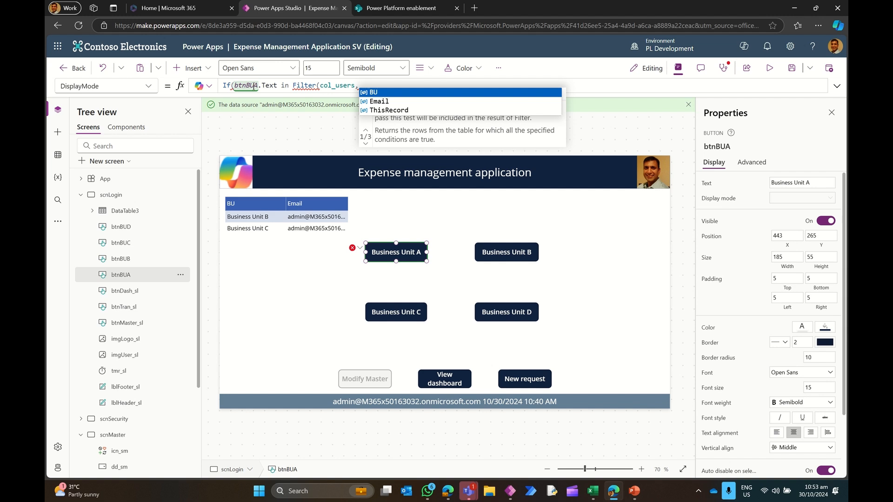
{"action": "key", "text": "Down"}
{"action": "key", "text": "Tab"}
{"action": "type", "text": "="}
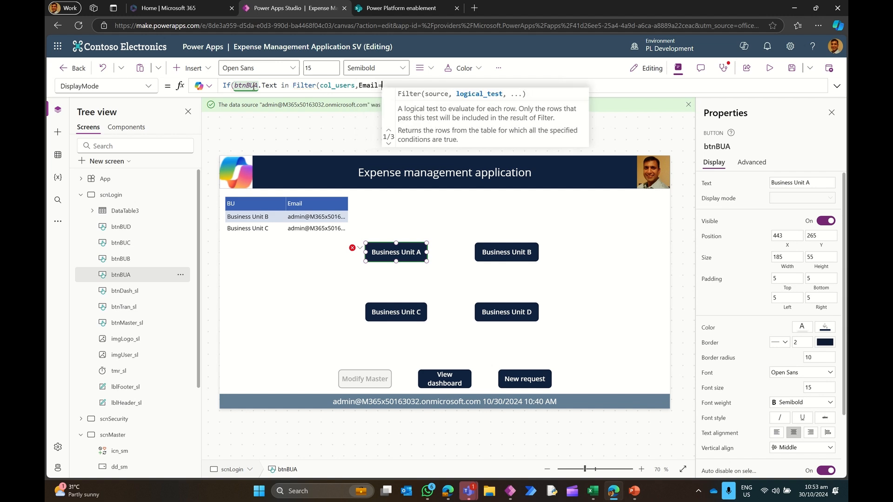
{"action": "type", "text": "var"}
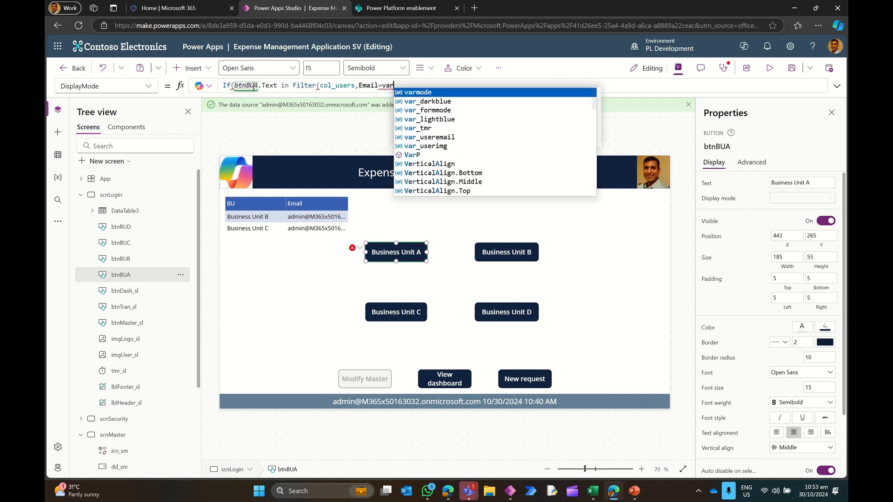
{"action": "key", "text": "Down"}
{"action": "key", "text": "Down"}
{"action": "key", "text": "Down"}
{"action": "key", "text": "Down"}
{"action": "key", "text": "Down"}
{"action": "key", "text": "Tab"}
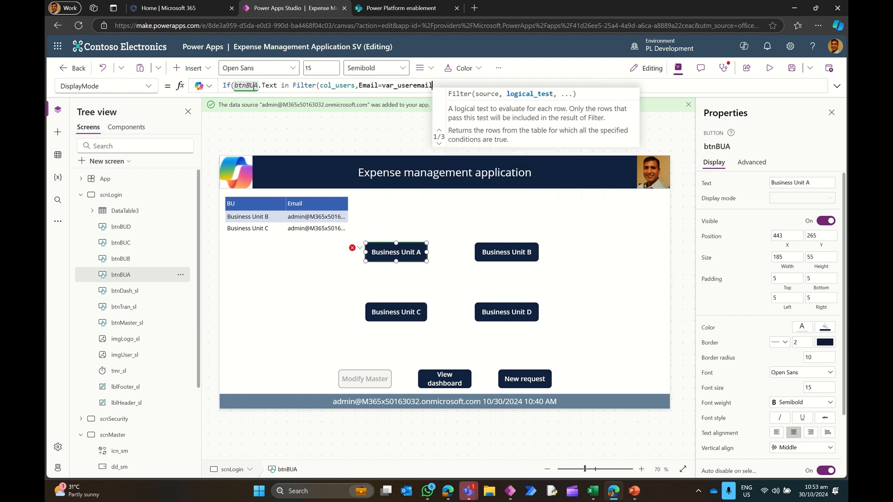
{"action": "type", "text": "),"}
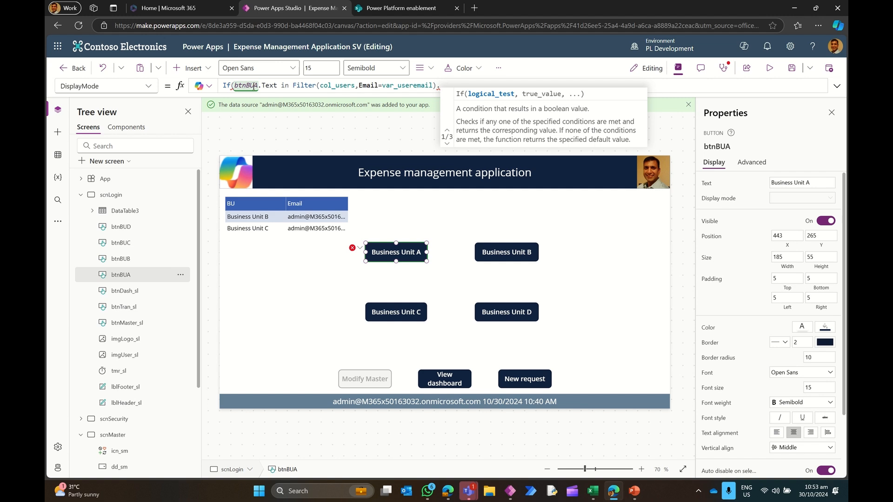
{"action": "key", "text": "BackSpace"}
{"action": "type", "text": ".BU"}
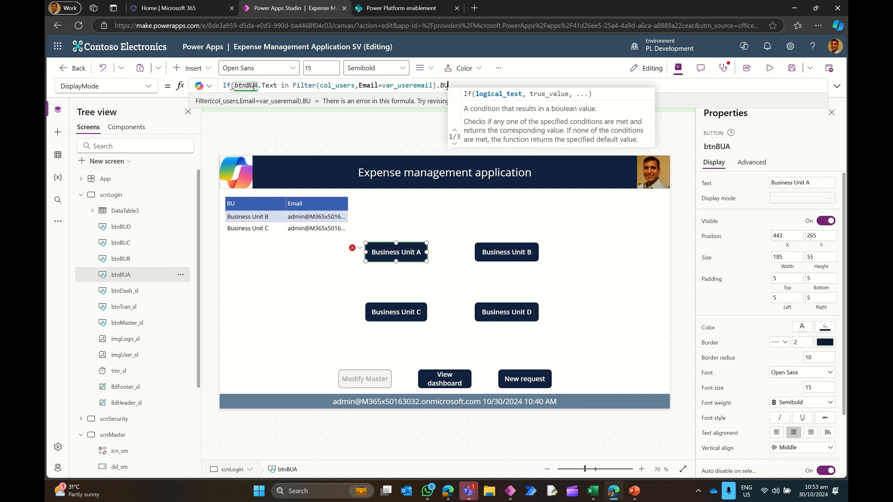
Step: Complete the If formula with DisplayMode.Edit when the condition is true and DisplayMode.Disabled otherwise
{"action": "type", "text": ","}
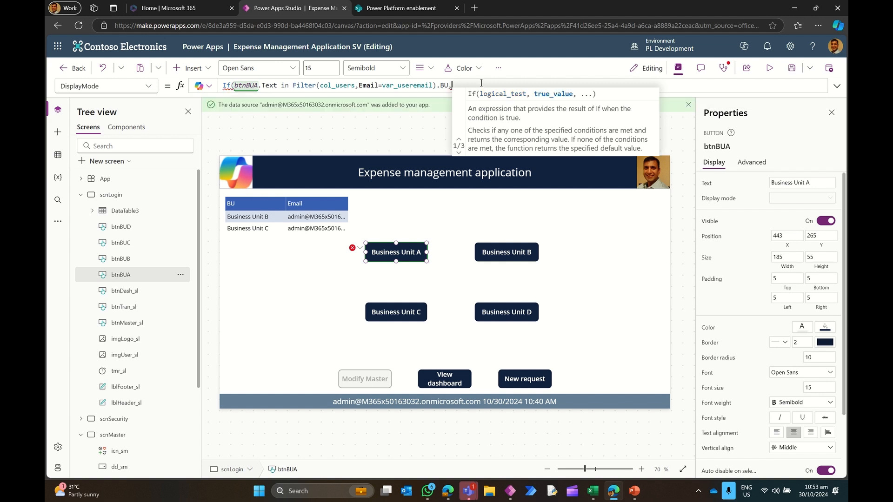
{"action": "type", "text": "Disp"}
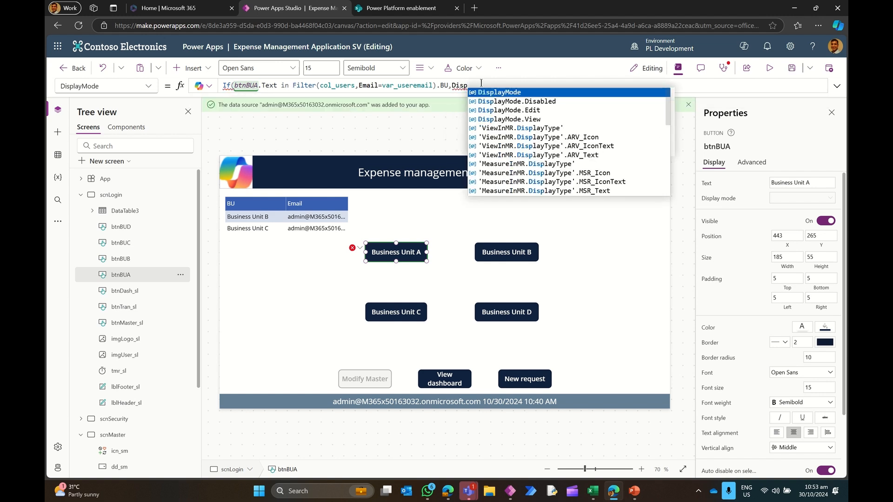
{"action": "key", "text": "Down"}
{"action": "key", "text": "Tab"}
{"action": "type", "text": ","}
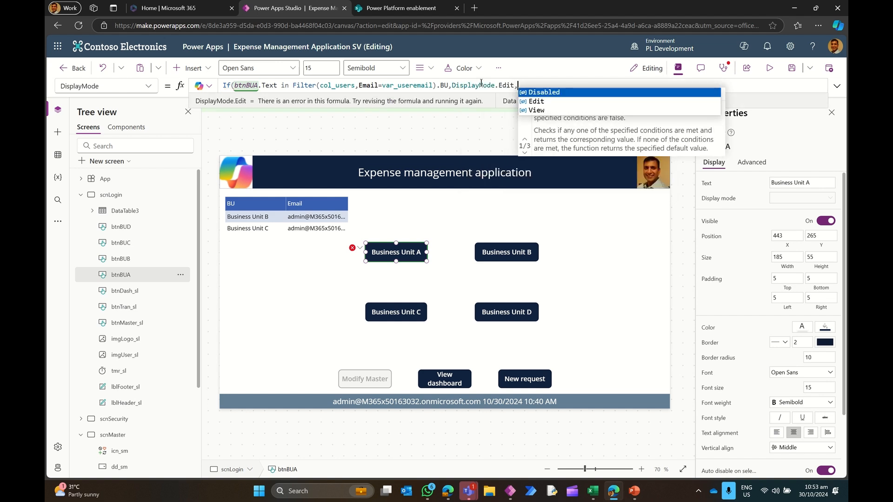
{"action": "type", "text": "Dis"}
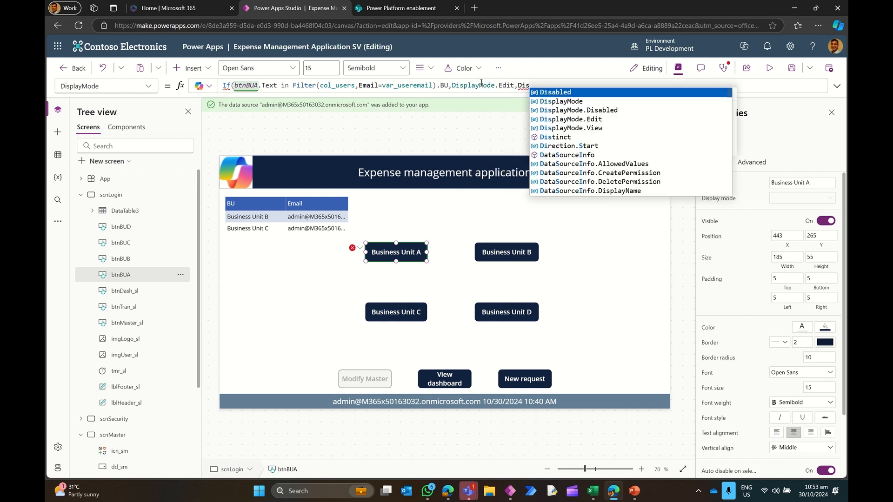
{"action": "key", "text": "Down"}
{"action": "key", "text": "Tab"}
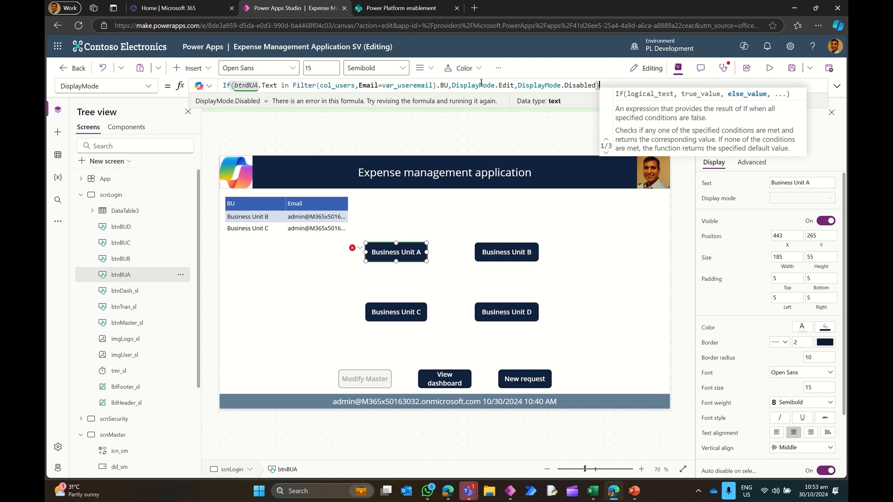
{"action": "type", "text": ")"}
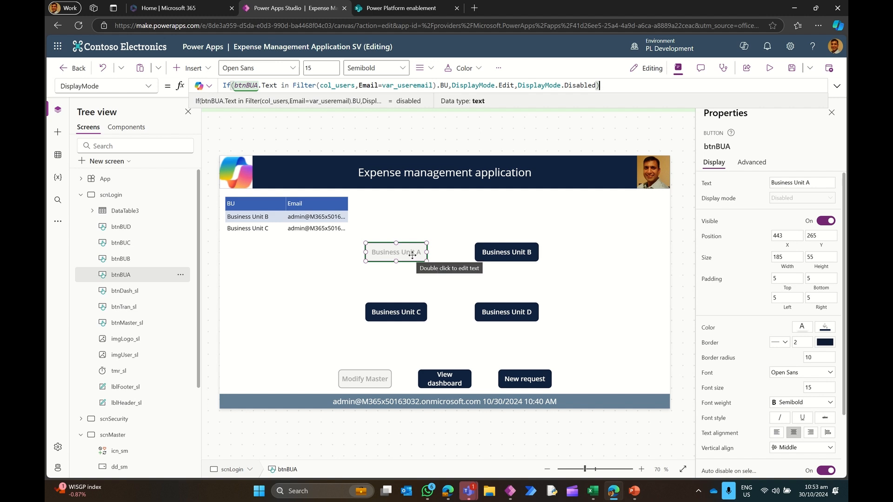
Step: Examine how the in condition and the Filter(col_users,Email=var_useremail) part of the Business Unit A formula evaluate
{"action": "left_click", "coordinate": [294, 85]}
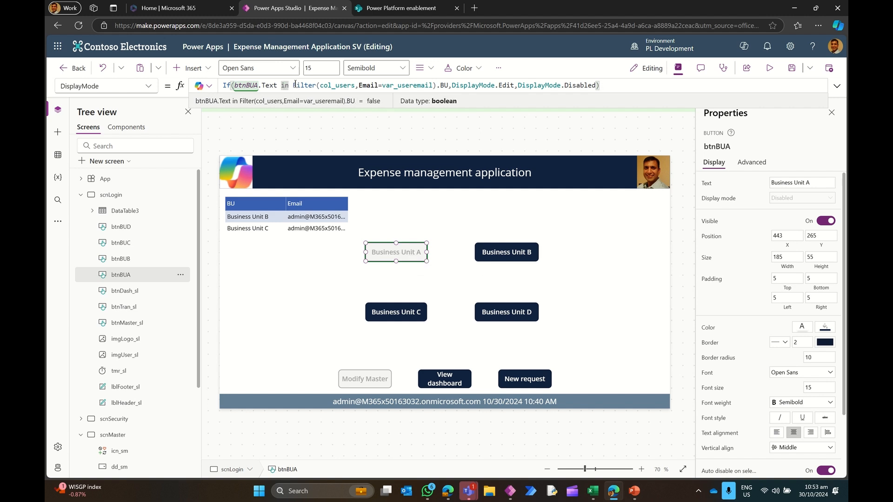
{"action": "left_click", "coordinate": [440, 86]}
{"action": "left_click", "coordinate": [295, 86]}
{"action": "left_click_drag", "start_coordinate": [293, 85], "coordinate": [436, 86]}
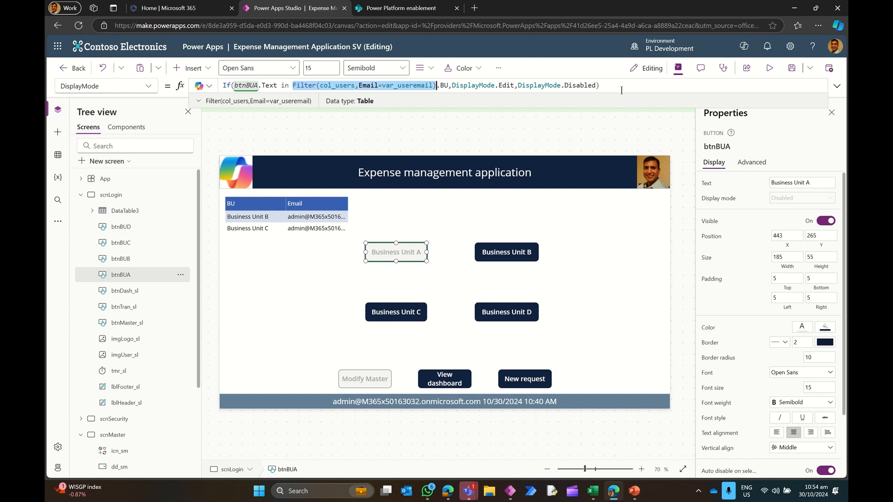
Step: Copy the entire DisplayMode formula of the Business Unit A button
{"action": "left_click", "coordinate": [592, 87]}
{"action": "key", "text": "ctrl+a"}
{"action": "key", "text": "ctrl+c"}
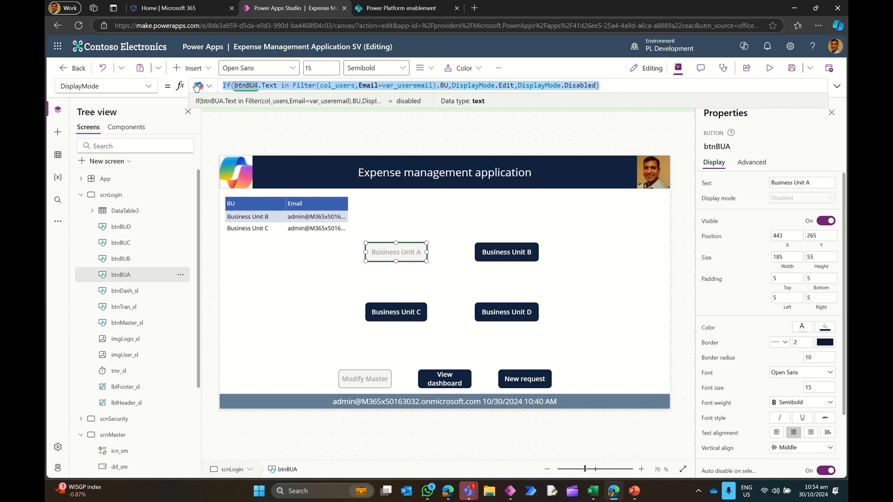
Step: Replace the Business Unit B button's DisplayMode formula with the copied one and change its reference to btnBUB
{"action": "left_click", "coordinate": [479, 251]}
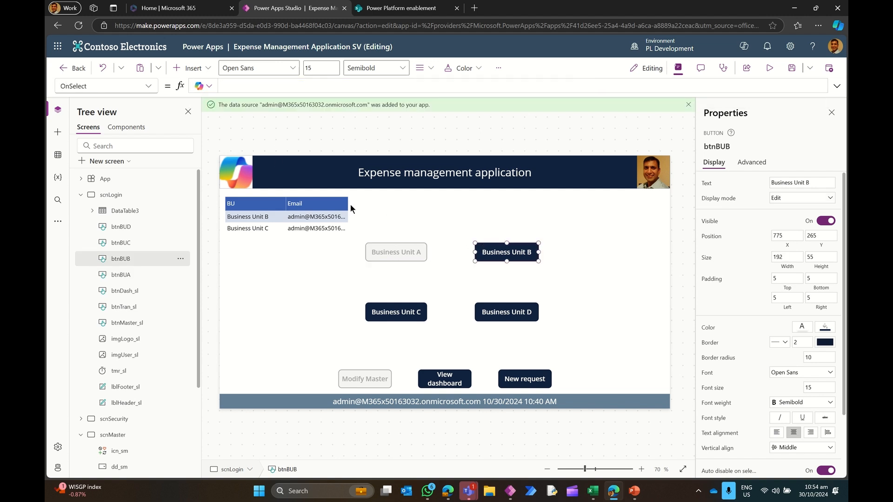
{"action": "left_click", "coordinate": [148, 87]}
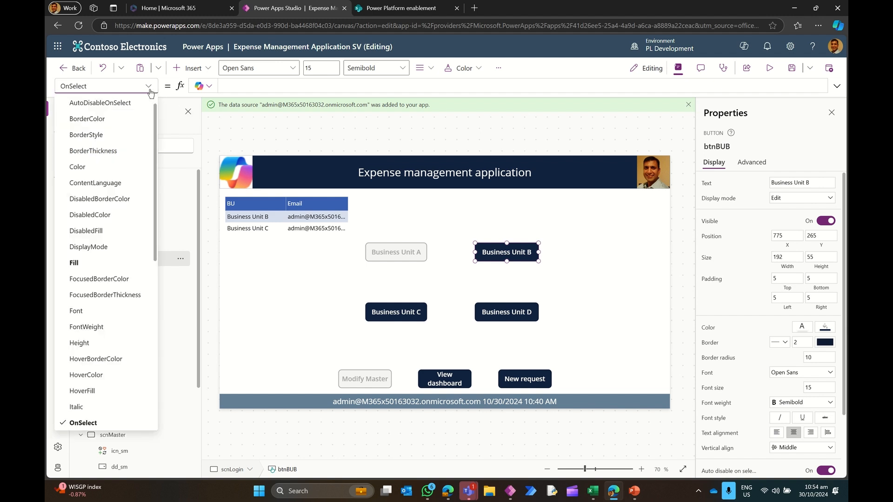
{"action": "scroll", "coordinate": [112, 179], "scroll_direction": "up", "scroll_amount": 1}
{"action": "scroll", "coordinate": [111, 179], "scroll_direction": "down", "scroll_amount": 3}
{"action": "scroll", "coordinate": [112, 179], "scroll_direction": "up", "scroll_amount": 1}
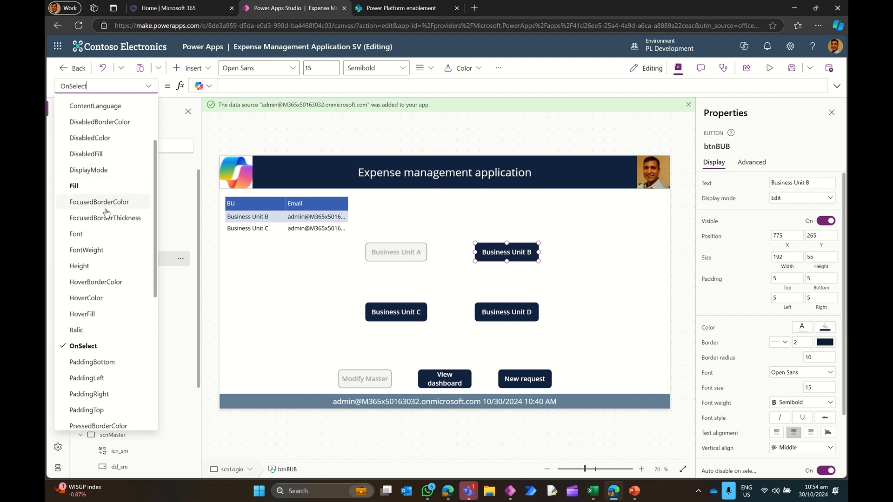
{"action": "scroll", "coordinate": [112, 204], "scroll_direction": "up", "scroll_amount": 1}
{"action": "scroll", "coordinate": [118, 157], "scroll_direction": "up", "scroll_amount": 1}
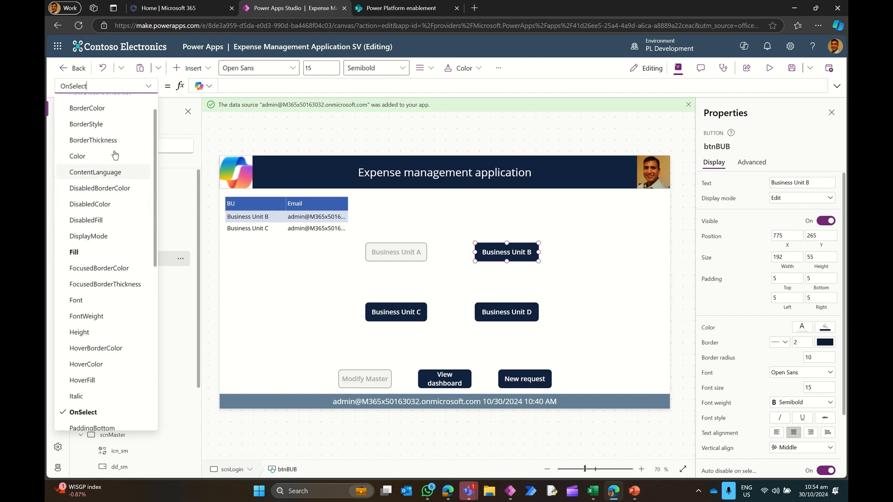
{"action": "left_click", "coordinate": [89, 264]}
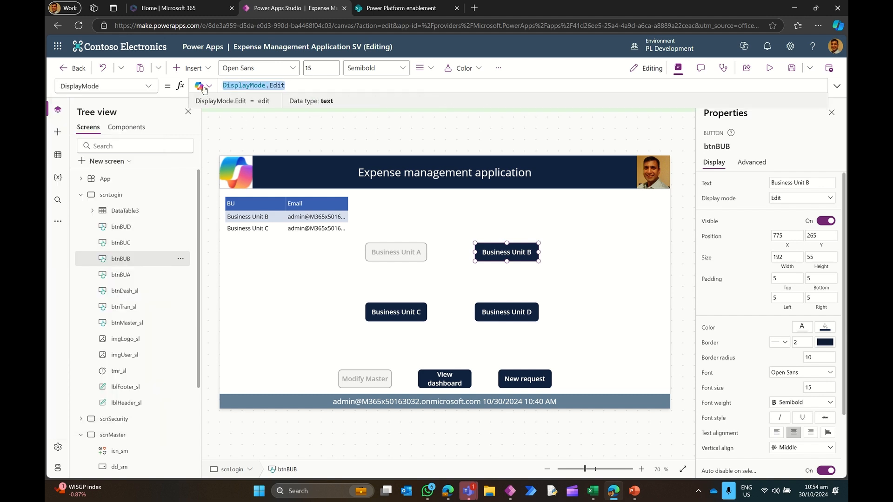
{"action": "key", "text": "ctrl+v"}
{"action": "left_click", "coordinate": [257, 86]}
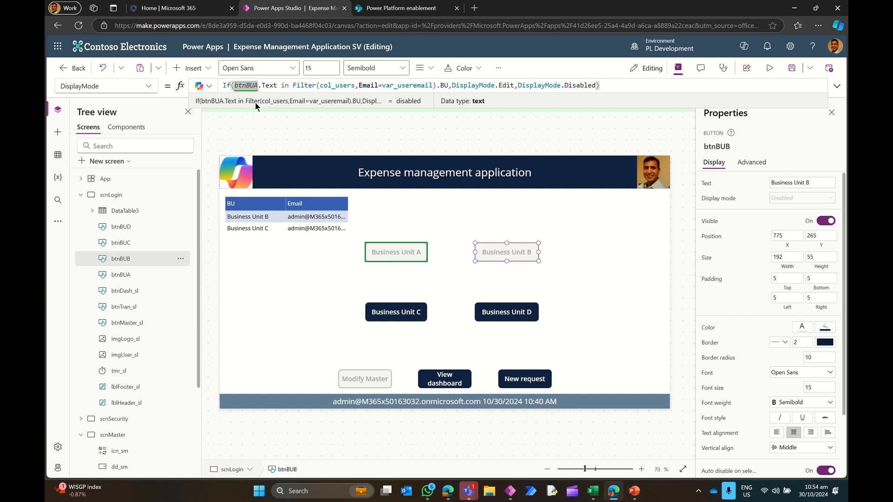
{"action": "key", "text": "BackSpace"}
{"action": "type", "text": "B"}
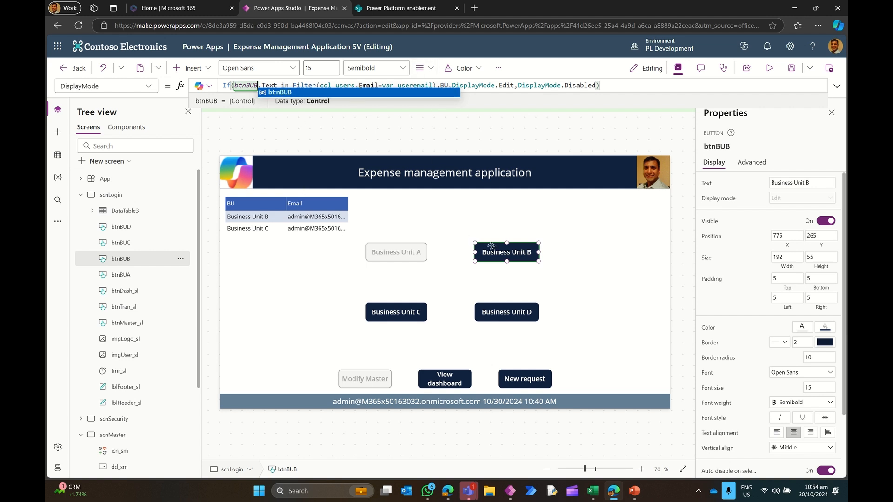
Step: Replace the Business Unit C button's DisplayMode formula with the copied one and change its reference to btnBUC
{"action": "left_click", "coordinate": [389, 311]}
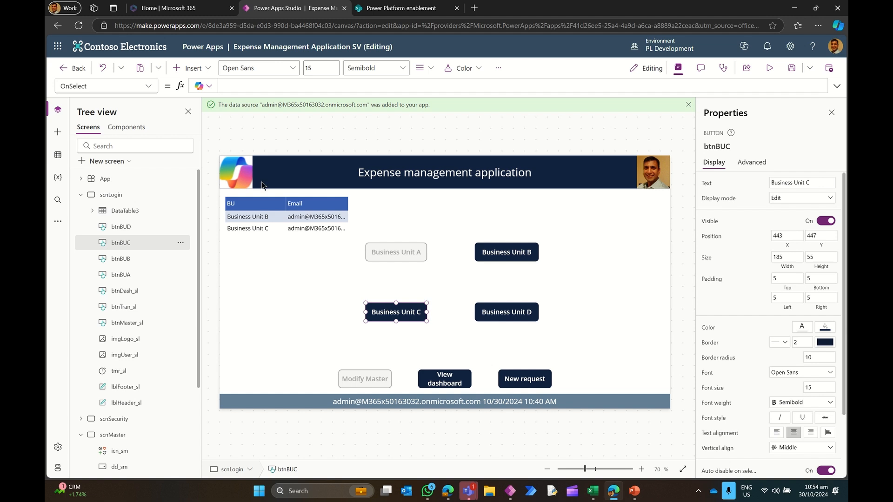
{"action": "left_click", "coordinate": [148, 87]}
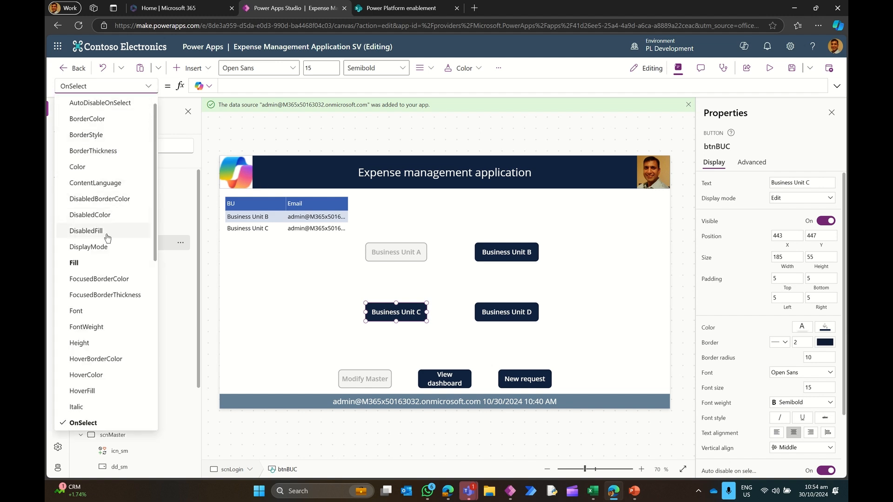
{"action": "left_click", "coordinate": [93, 246]}
{"action": "left_click", "coordinate": [294, 85]}
{"action": "key", "text": "ctrl+a"}
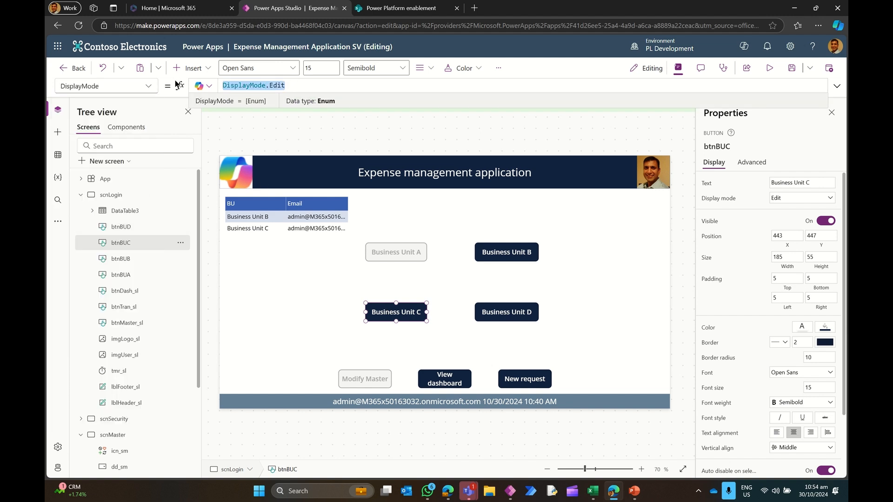
{"action": "key", "text": "ctrl+v"}
{"action": "left_click", "coordinate": [258, 85]}
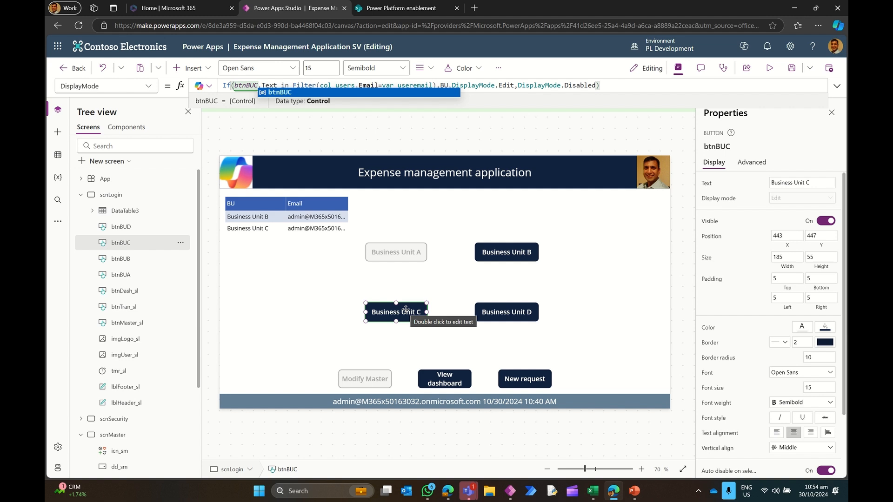
Step: Replace the Business Unit D button's DisplayMode formula with the copied one and change its reference to btnBUD
{"action": "left_click", "coordinate": [484, 312]}
{"action": "left_click", "coordinate": [244, 87]}
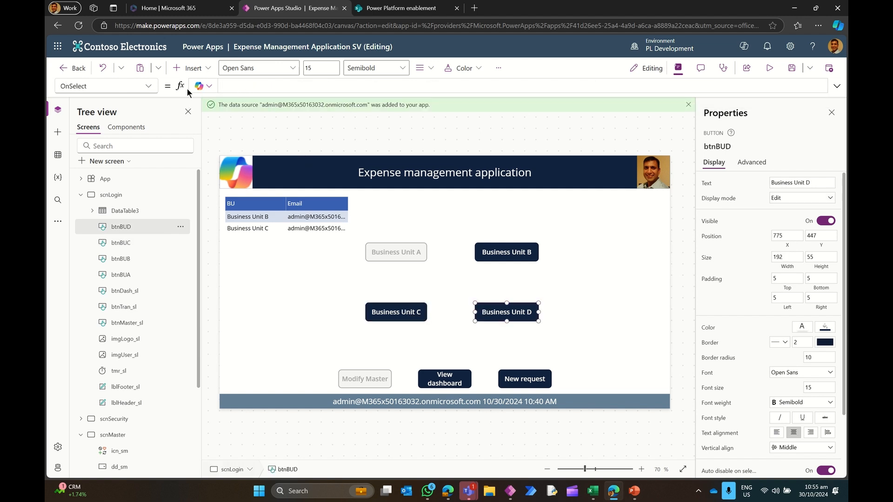
{"action": "left_click", "coordinate": [148, 86]}
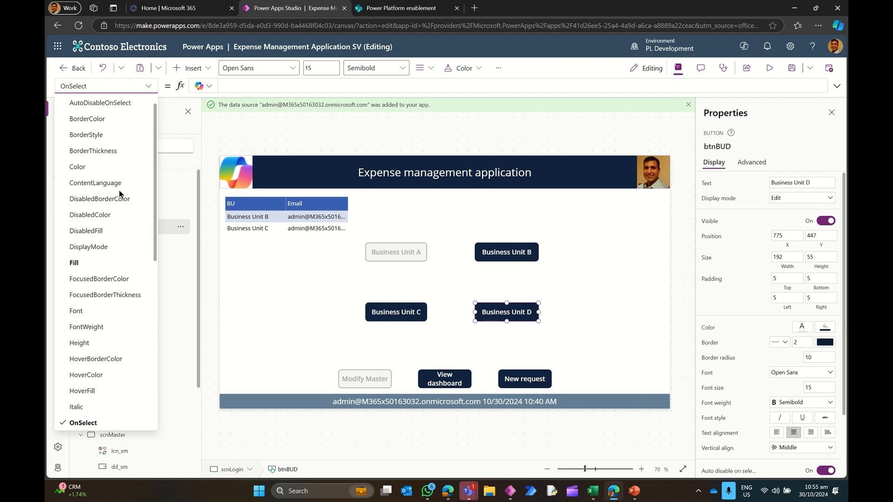
{"action": "left_click", "coordinate": [93, 247]}
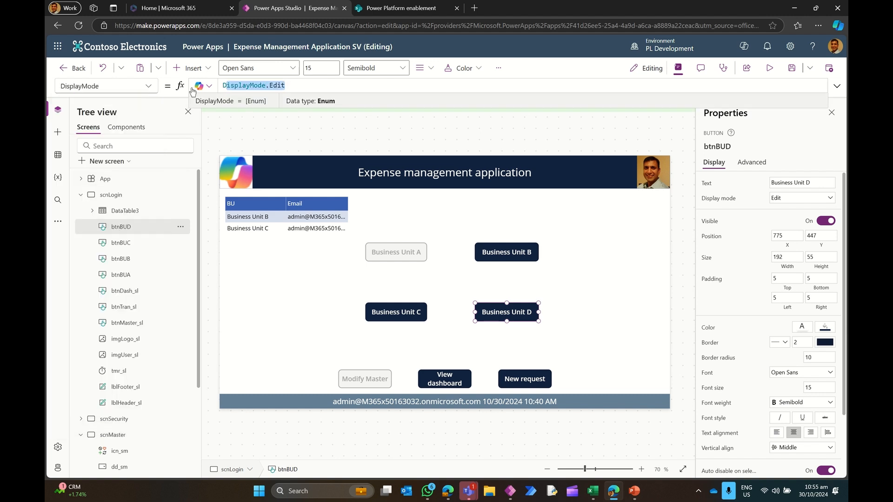
{"action": "key", "text": "ctrl+v"}
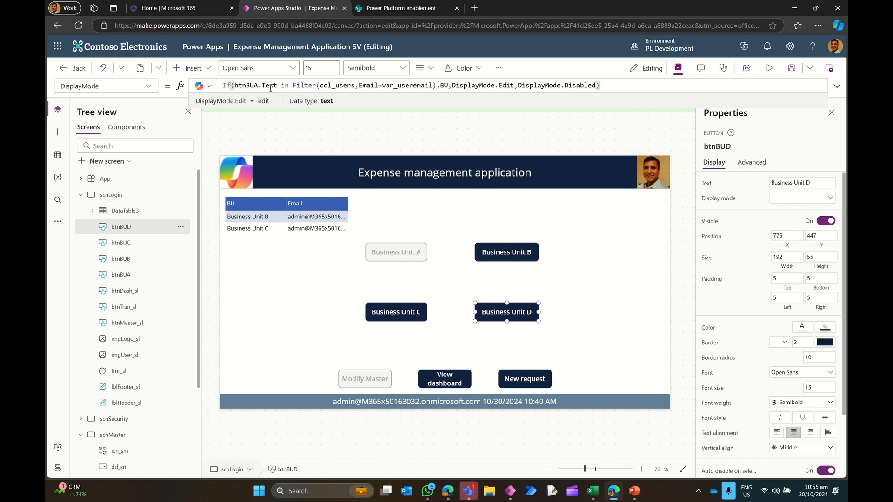
{"action": "left_click", "coordinate": [257, 85]}
{"action": "key", "text": "BackSpace"}
{"action": "type", "text": "D"}
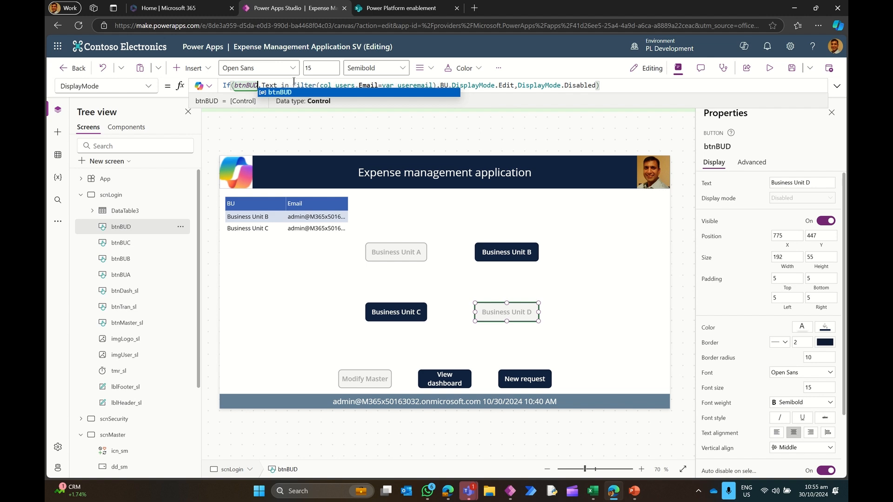
{"action": "double_click", "coordinate": [442, 85]}
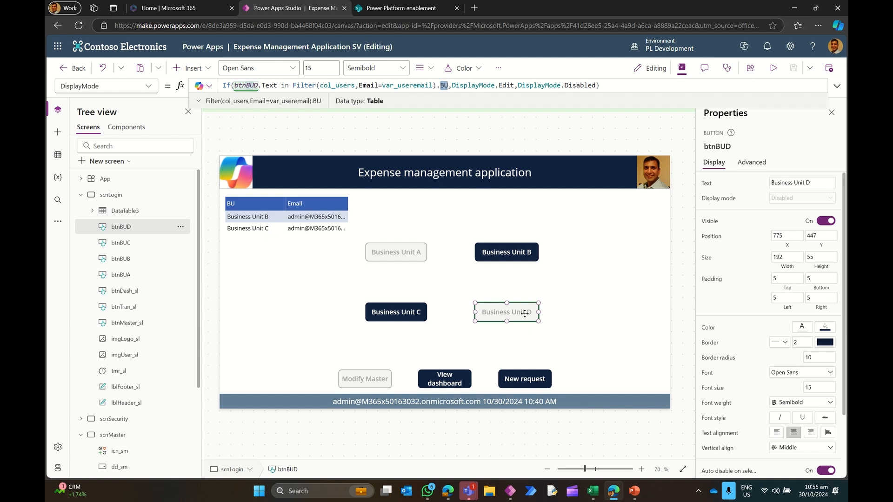
{"action": "left_click", "coordinate": [599, 223]}
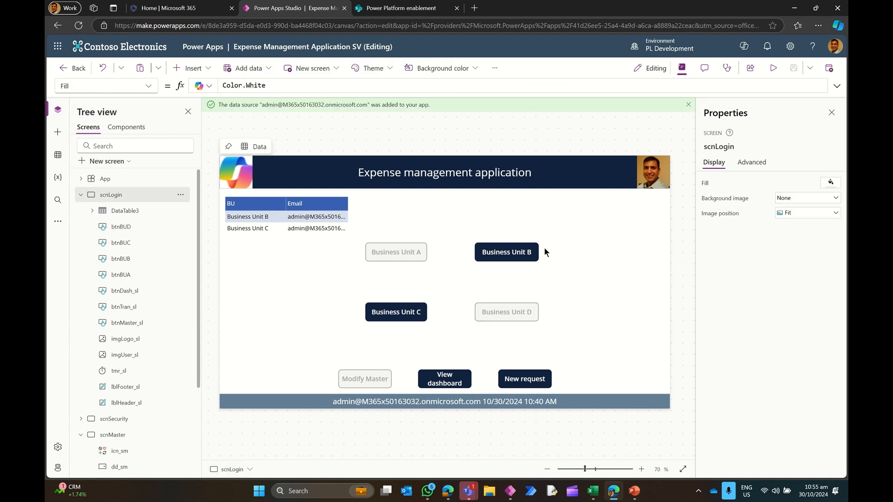
Step: Delete the DataTable3 data table from the scnLogin screen
{"action": "left_click", "coordinate": [126, 210]}
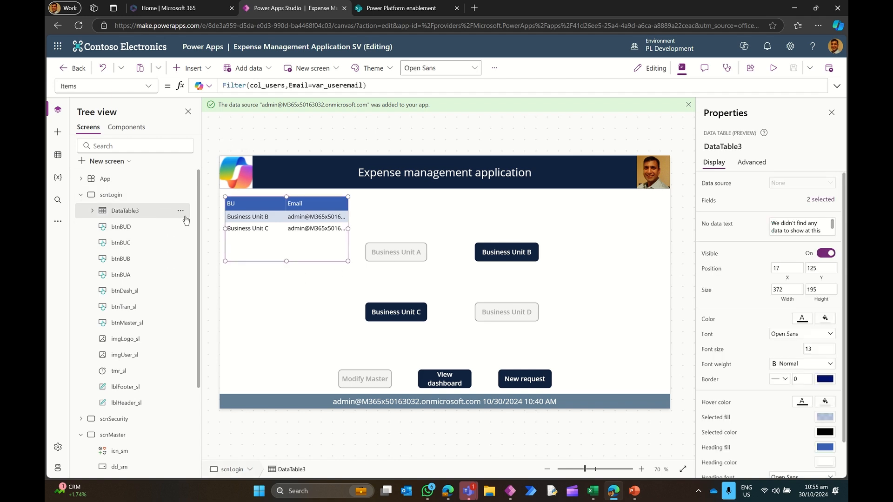
{"action": "left_click", "coordinate": [180, 211]}
{"action": "left_click", "coordinate": [207, 273]}
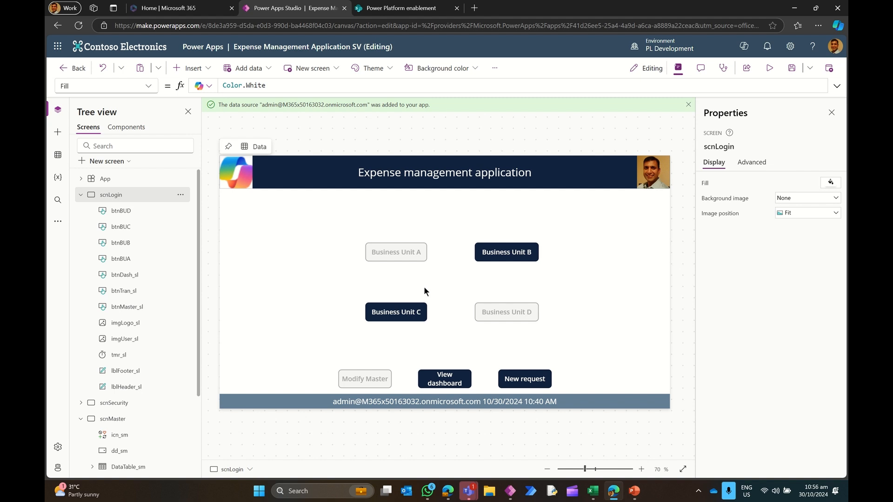
Step: Try using a copy of the Business Unit A button's DisplayMode formula as its Visible formula
{"action": "left_click", "coordinate": [419, 255]}
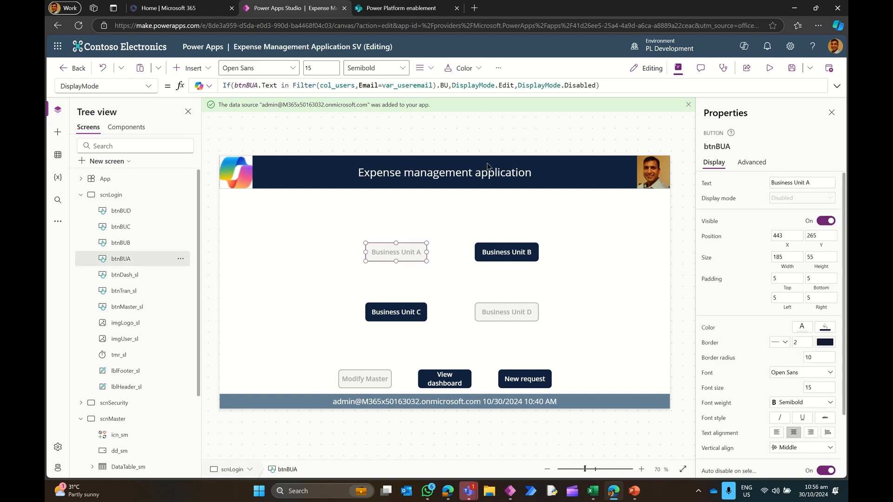
{"action": "left_click_drag", "start_coordinate": [626, 82], "coordinate": [166, 83]}
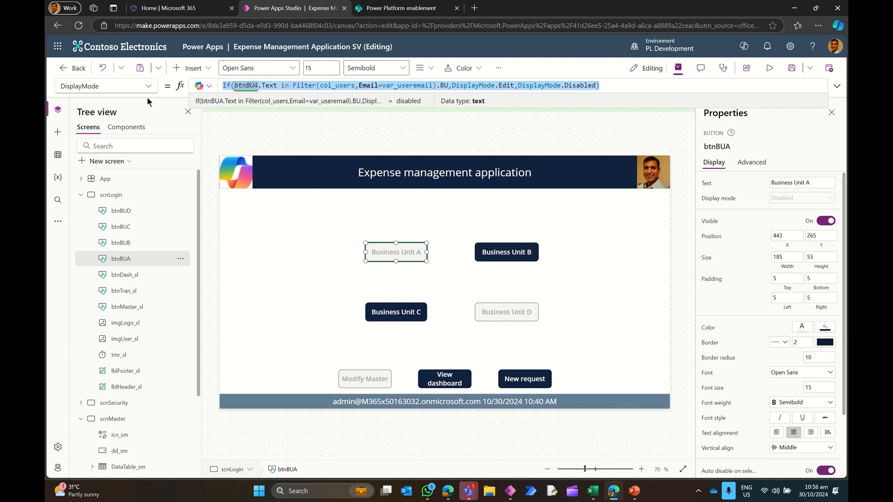
{"action": "left_click", "coordinate": [147, 90]}
{"action": "scroll", "coordinate": [123, 274], "scroll_direction": "down", "scroll_amount": 8}
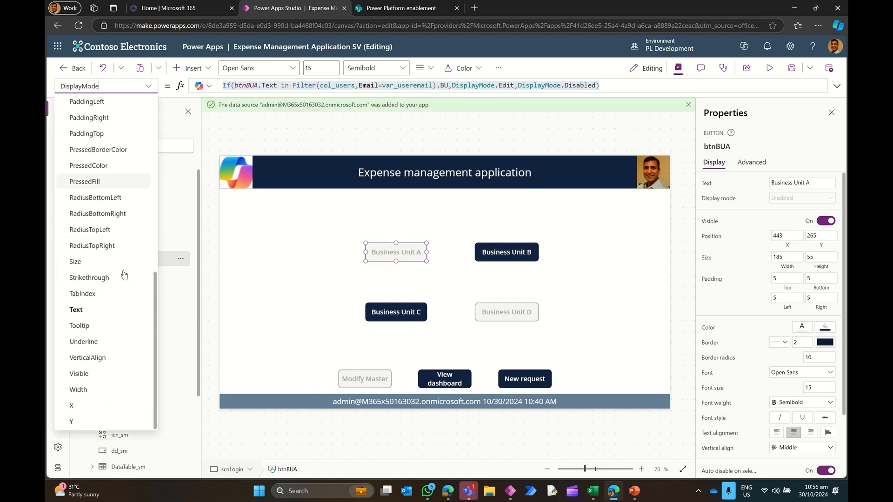
{"action": "left_click", "coordinate": [99, 374]}
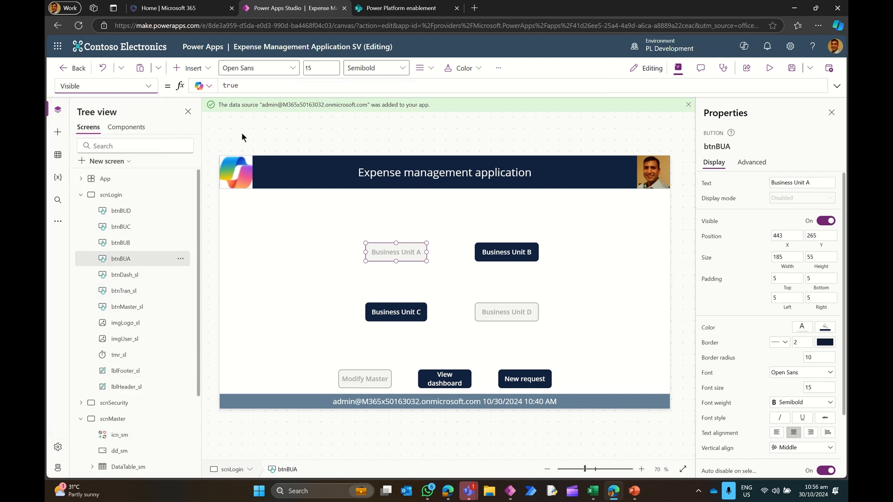
{"action": "left_click", "coordinate": [247, 89]}
{"action": "key", "text": "ctrl+a"}
{"action": "type", "text": "If(btnBUA.Text in Filter(col_users,Email=var_useremail).BU,DisplayMode.Edit,DisplayMode.Disabled)"}
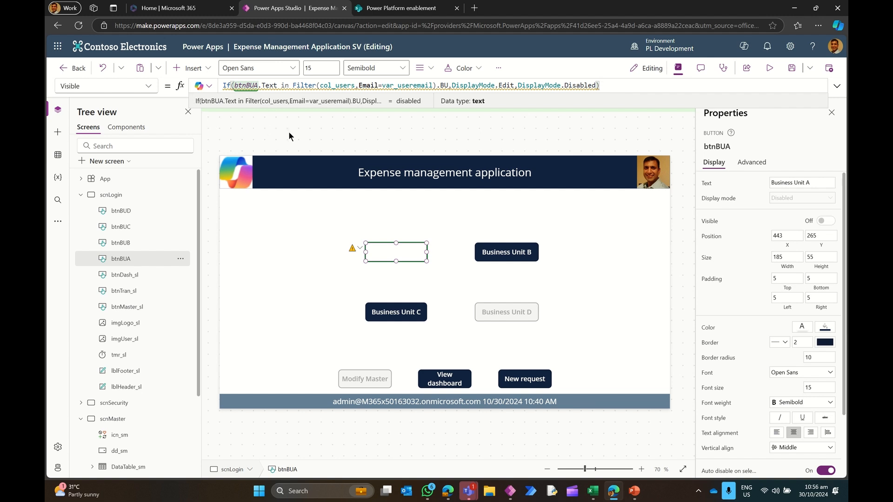
{"action": "left_click", "coordinate": [354, 256]}
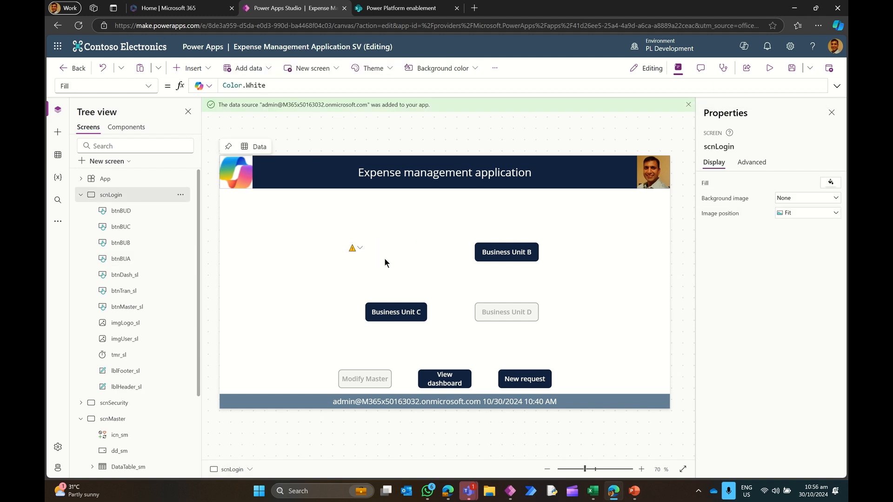
{"action": "mouse_move", "coordinate": [352, 253]}
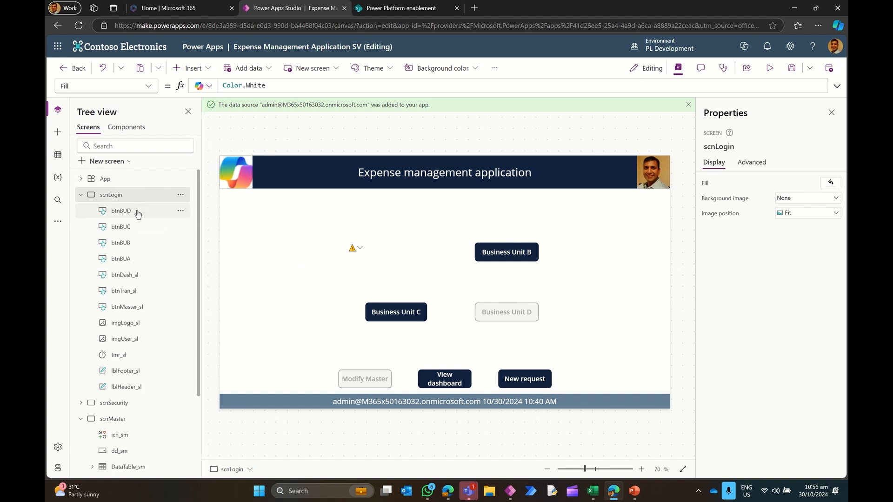
{"action": "left_click", "coordinate": [136, 259]}
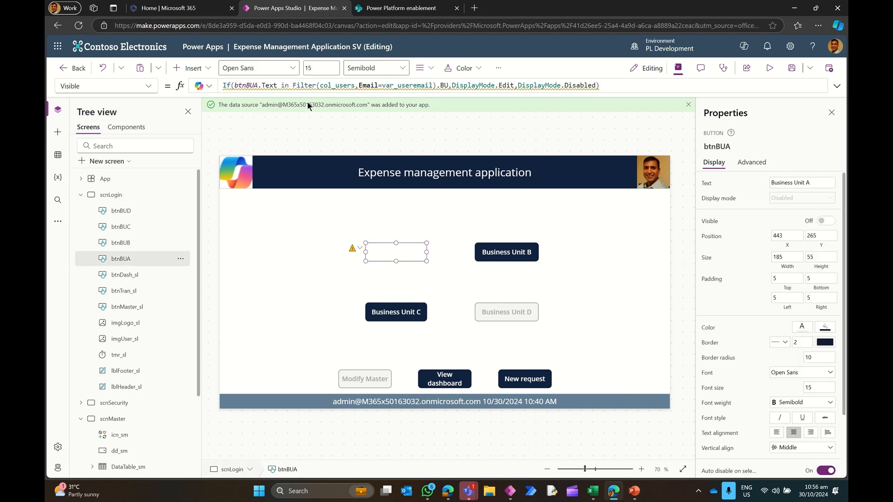
{"action": "mouse_move", "coordinate": [324, 85]}
{"action": "mouse_move", "coordinate": [248, 86]}
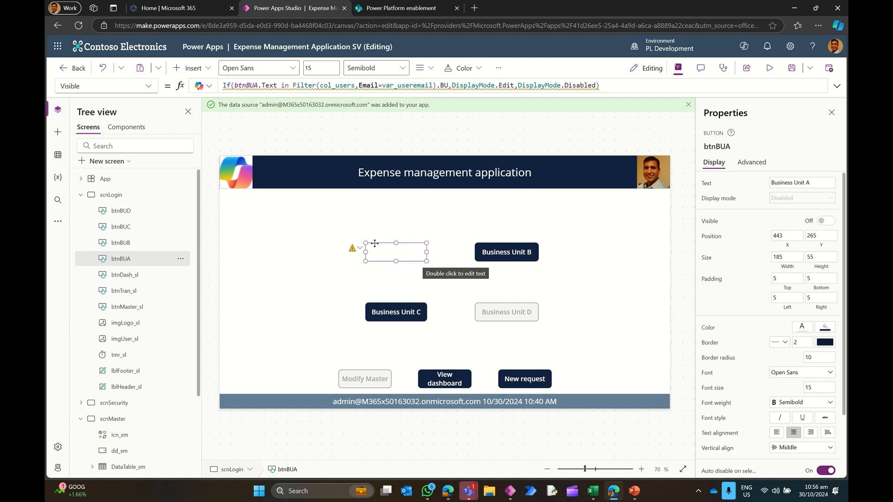
Step: Replace the Business Unit A button's Visible formula with true
{"action": "left_click", "coordinate": [605, 85]}
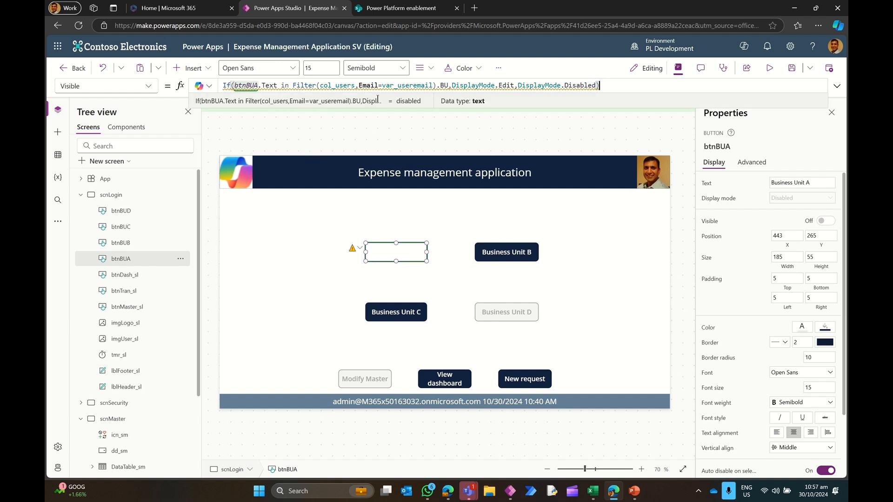
{"action": "key", "text": "ctrl+a"}
{"action": "key", "text": "BackSpace"}
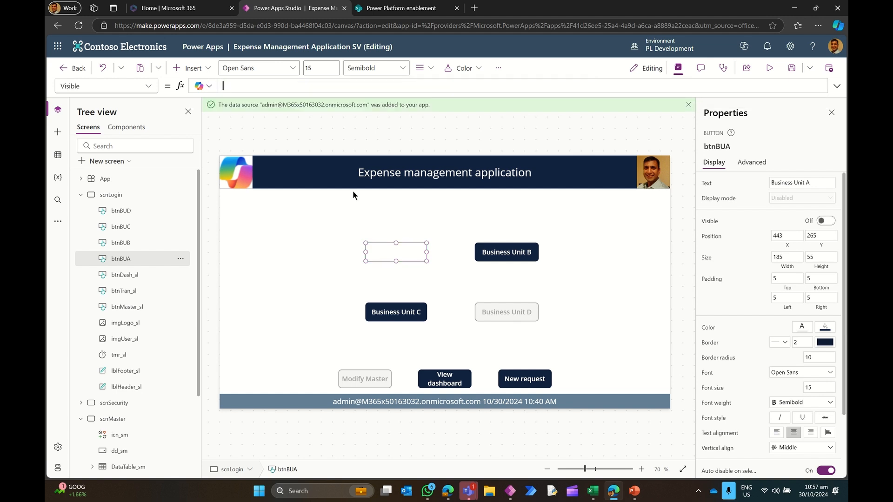
{"action": "type", "text": "true"}
{"action": "left_click", "coordinate": [389, 227]}
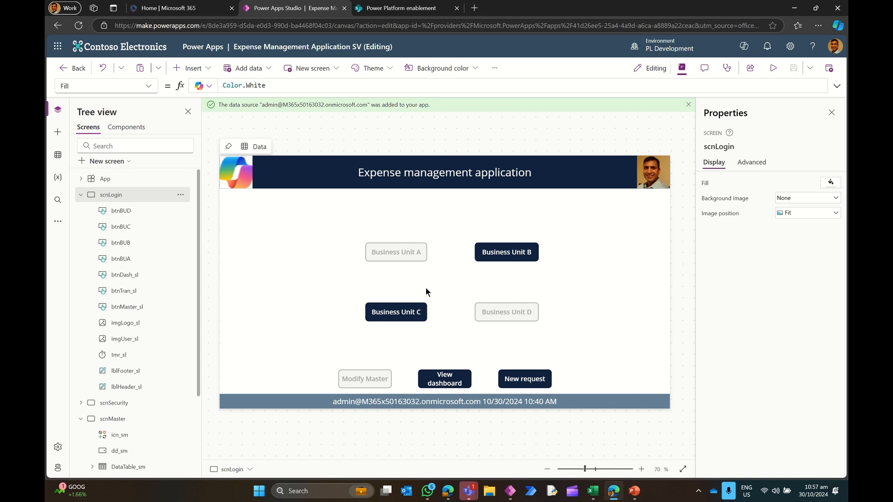
Step: Set the Business Unit B button's OnSelect formula to Set(varDisplay,1)
{"action": "left_click", "coordinate": [492, 252]}
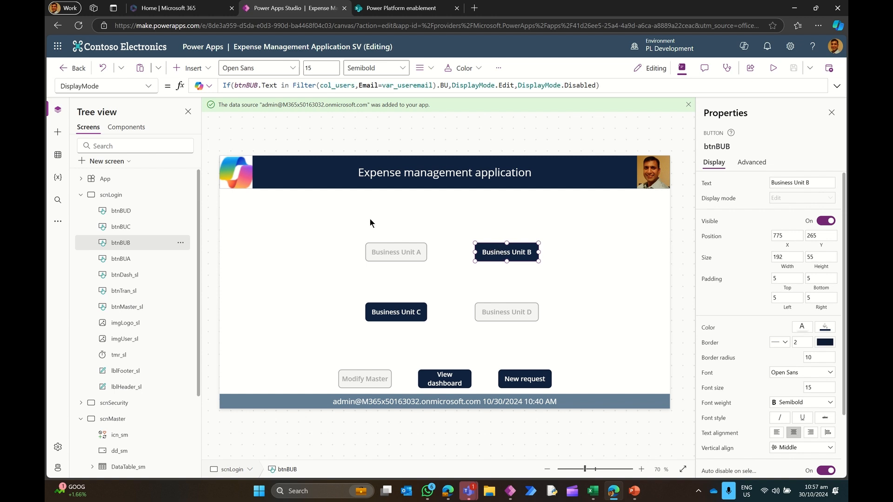
{"action": "left_click", "coordinate": [153, 87]}
{"action": "scroll", "coordinate": [108, 199], "scroll_direction": "down", "scroll_amount": 3}
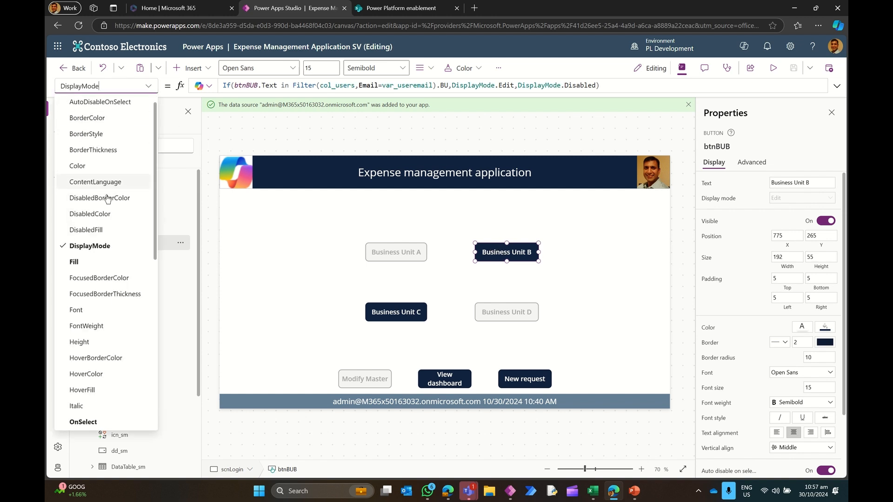
{"action": "left_click", "coordinate": [103, 299]}
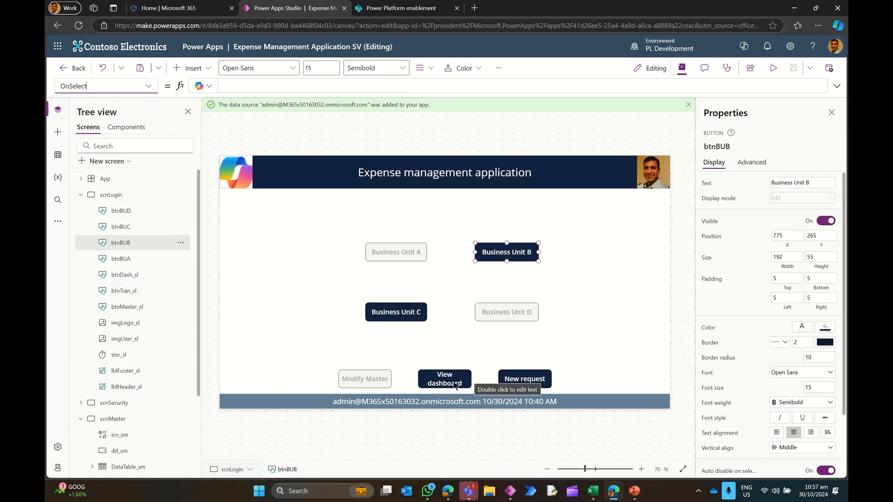
{"action": "left_click", "coordinate": [237, 85]}
{"action": "type", "text": "S"}
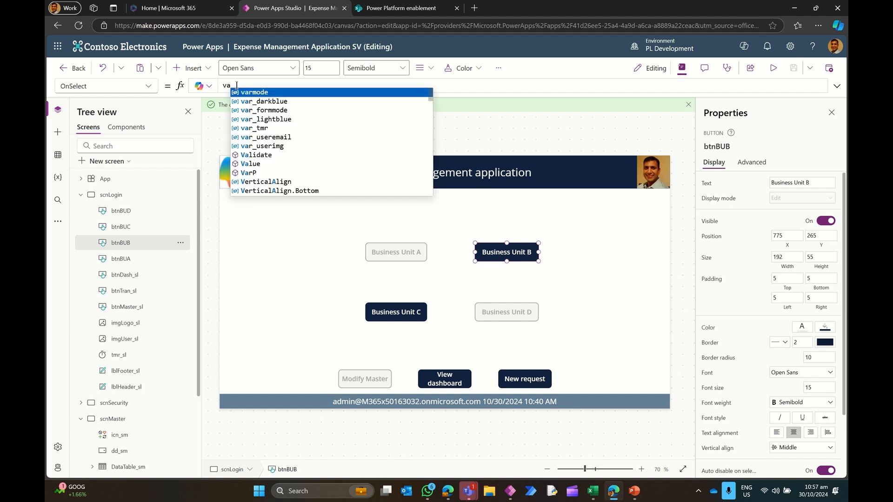
{"action": "type", "text": "et(var"}
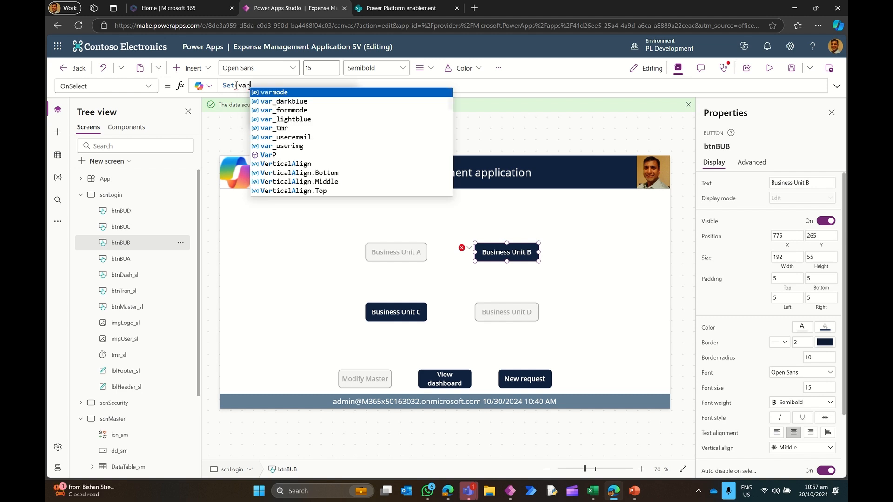
{"action": "type", "text": "Display"}
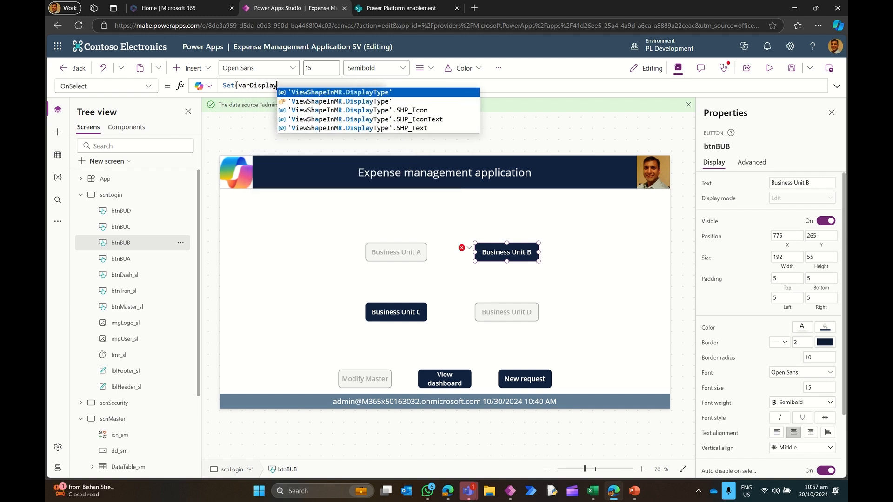
{"action": "type", "text": ","}
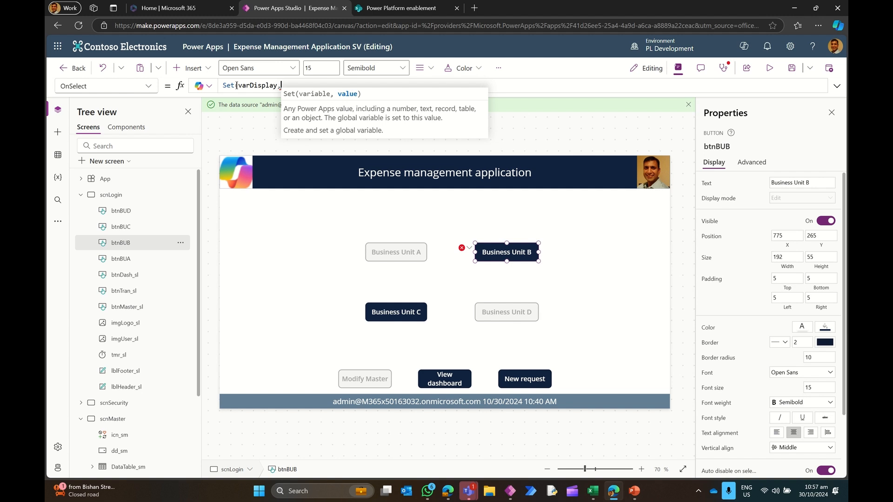
{"action": "type", "text": "1)"}
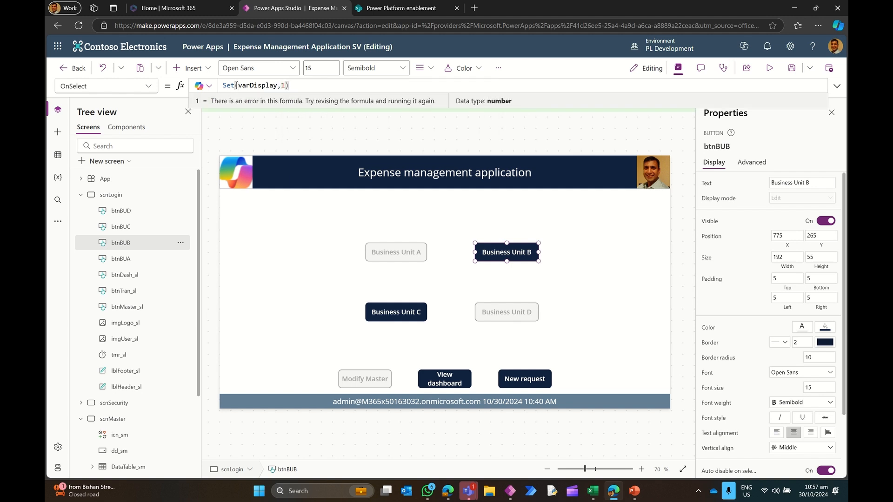
{"action": "left_click", "coordinate": [279, 262]}
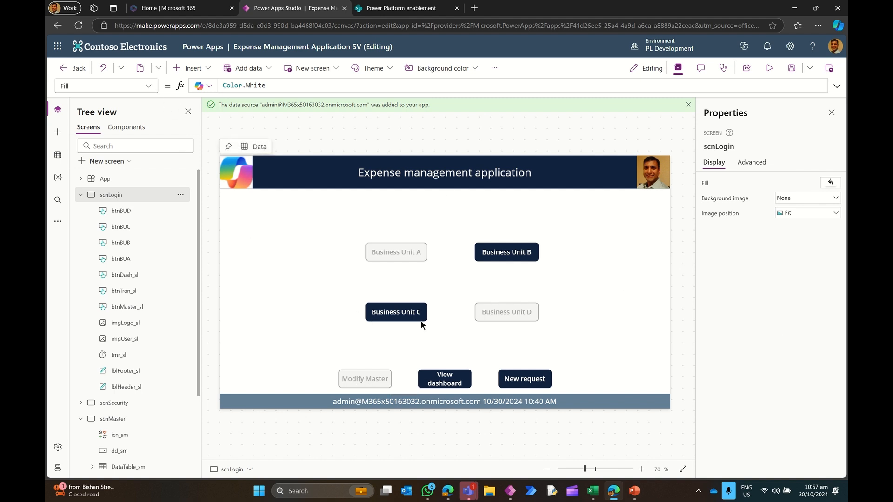
Step: Set the scnLogin screen's OnVisible formula to Set(varDisplay,0)
{"action": "left_click", "coordinate": [148, 85]}
{"action": "left_click", "coordinate": [98, 234]}
{"action": "type", "text": "Set(var"}
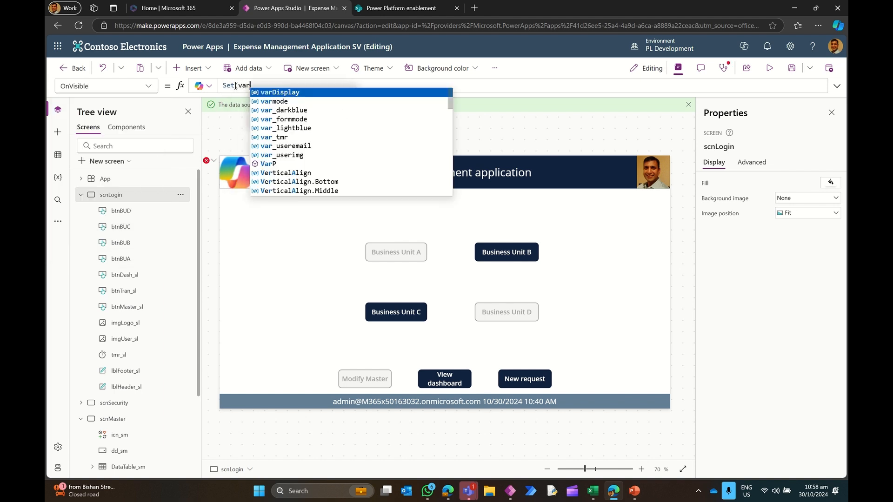
{"action": "key", "text": "Tab"}
{"action": "type", "text": ","}
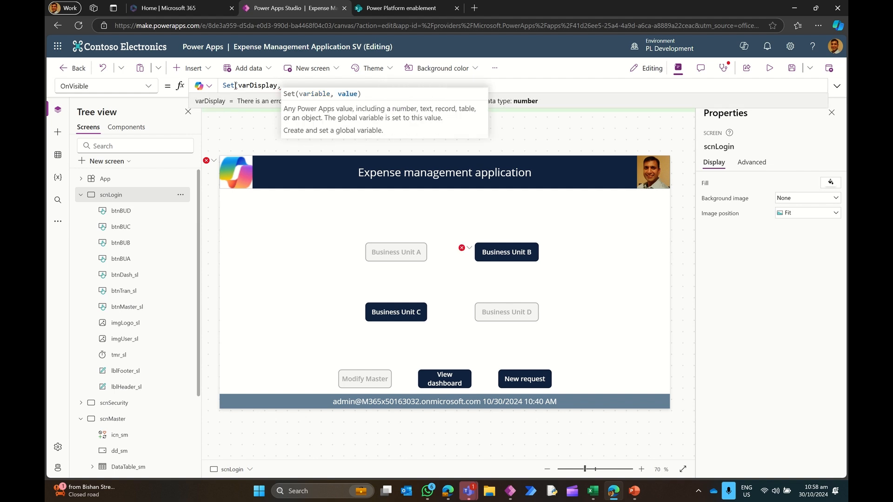
{"action": "type", "text": "0)"}
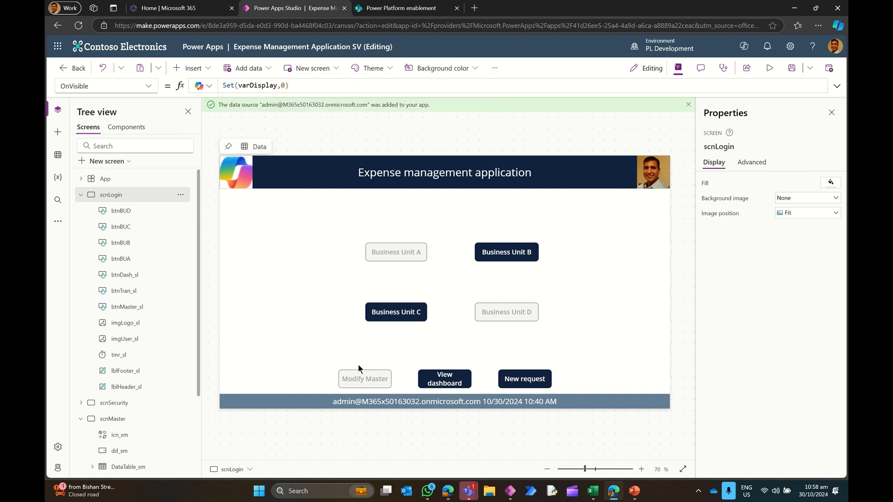
Step: Set the Modify Master button's Visible formula to varDisplay=1
{"action": "left_click", "coordinate": [378, 381]}
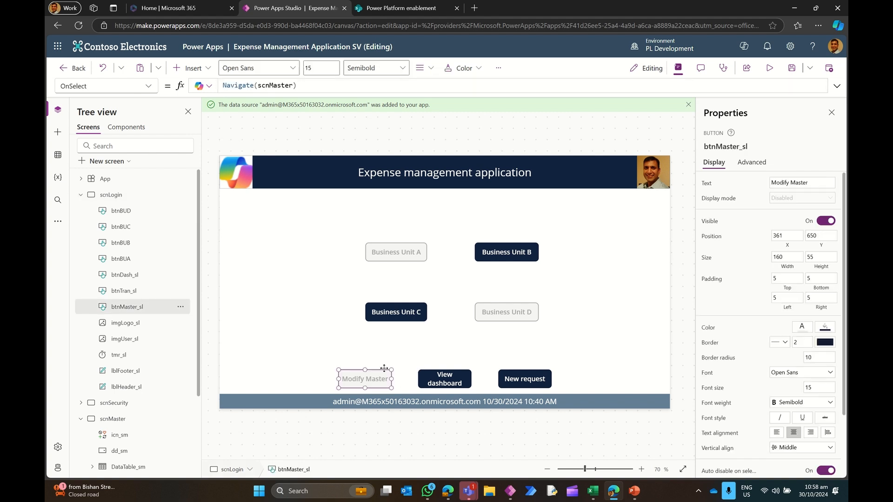
{"action": "left_click", "coordinate": [148, 86]}
{"action": "scroll", "coordinate": [111, 296], "scroll_direction": "down", "scroll_amount": 10}
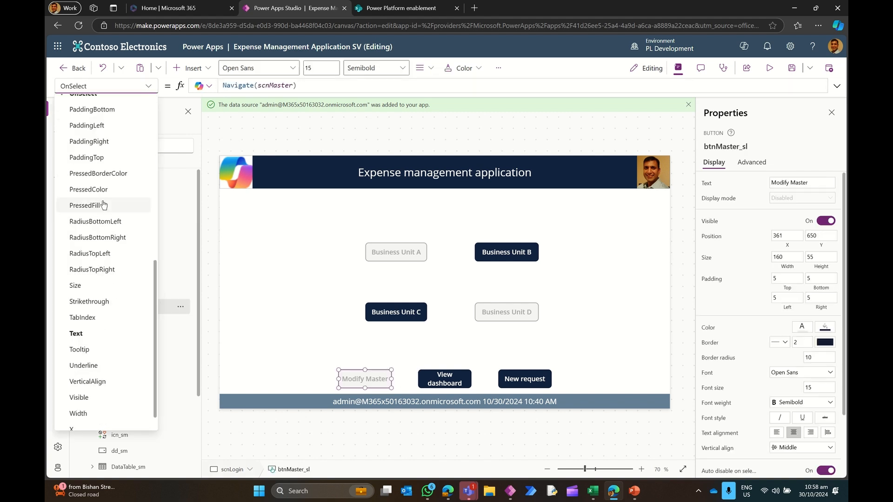
{"action": "left_click", "coordinate": [89, 373]}
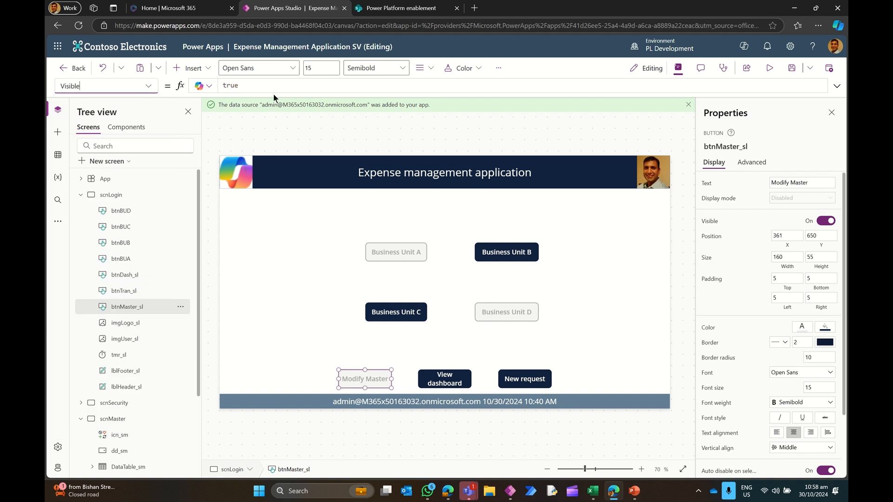
{"action": "type", "text": "var_"}
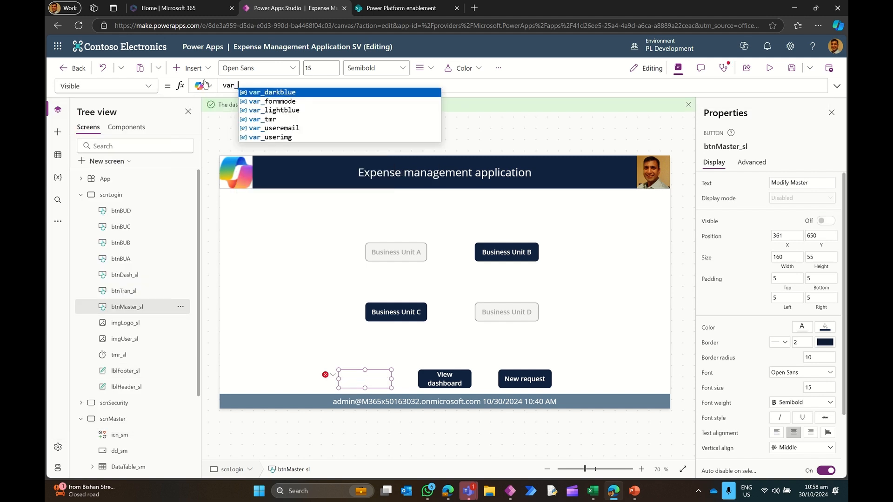
{"action": "key", "text": "BackSpace"}
{"action": "type", "text": "=1"}
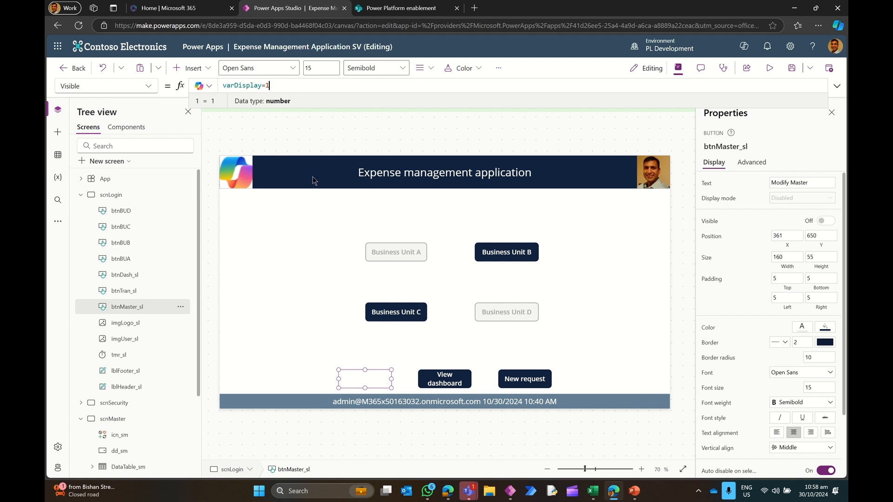
Step: Reuse the varDisplay=1 formula as the View dashboard button's Visible formula
{"action": "left_click_drag", "start_coordinate": [279, 87], "coordinate": [181, 83]}
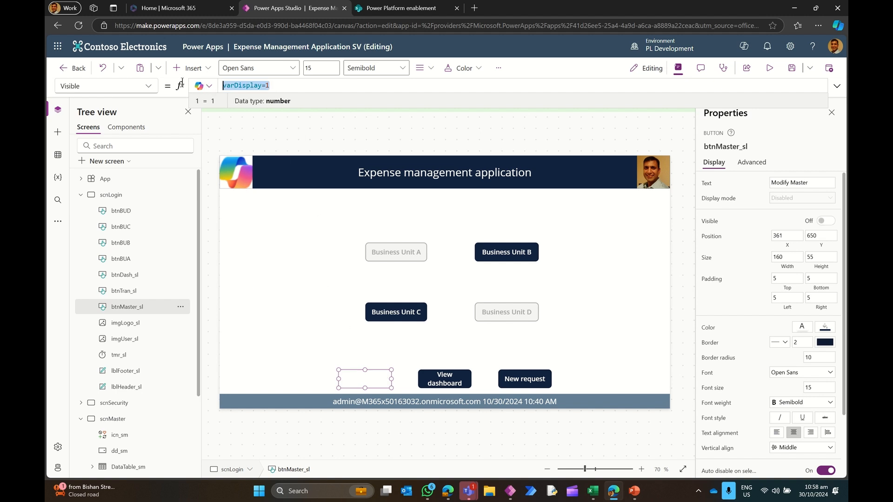
{"action": "left_click", "coordinate": [437, 378]}
{"action": "left_click", "coordinate": [148, 86]}
{"action": "scroll", "coordinate": [125, 307], "scroll_direction": "down", "scroll_amount": 5}
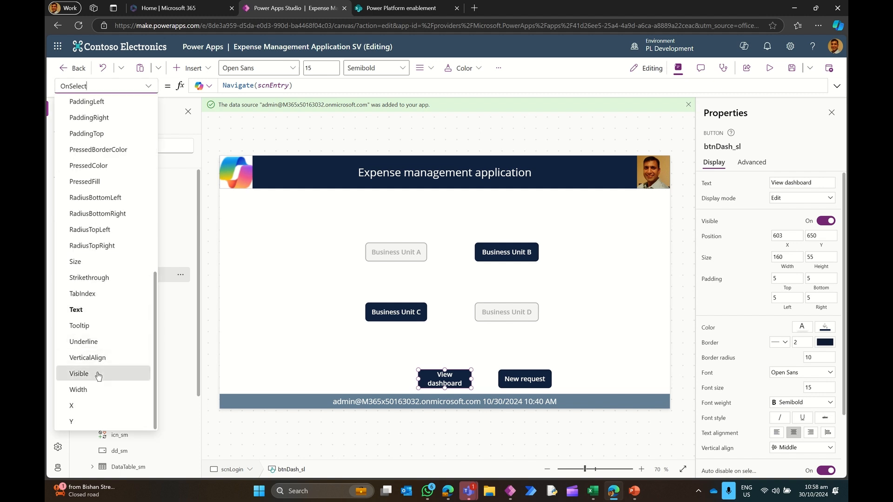
{"action": "left_click", "coordinate": [79, 374]}
{"action": "left_click_drag", "start_coordinate": [258, 87], "coordinate": [186, 85]}
{"action": "type", "text": "false"}
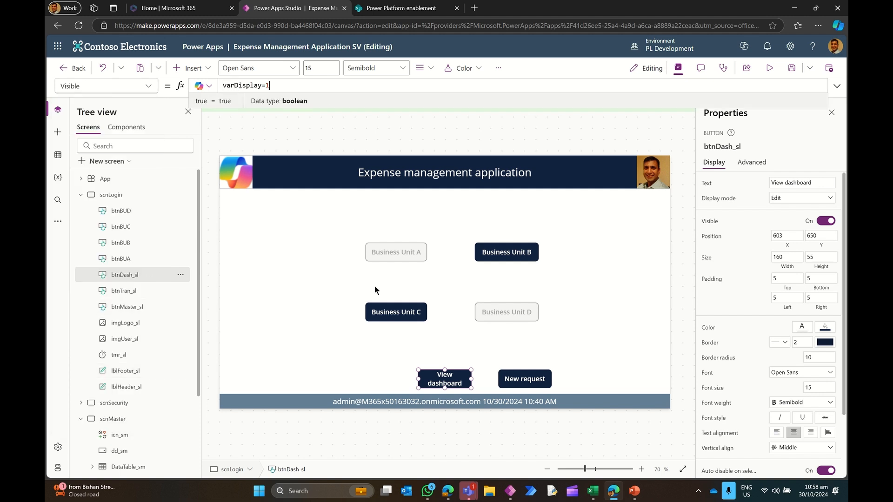
Step: Replace the New request button's Visible formula with varDisplay=1
{"action": "left_click", "coordinate": [510, 379]}
{"action": "left_click", "coordinate": [148, 86]}
{"action": "scroll", "coordinate": [88, 259], "scroll_direction": "down", "scroll_amount": 5}
{"action": "left_click", "coordinate": [79, 373]}
{"action": "left_click", "coordinate": [251, 85]}
{"action": "key", "text": "BackSpace"}
{"action": "key", "text": "BackSpace"}
{"action": "key", "text": "BackSpace"}
{"action": "key", "text": "BackSpace"}
{"action": "type", "text": "varDisplay=1"}
{"action": "left_click", "coordinate": [294, 225]}
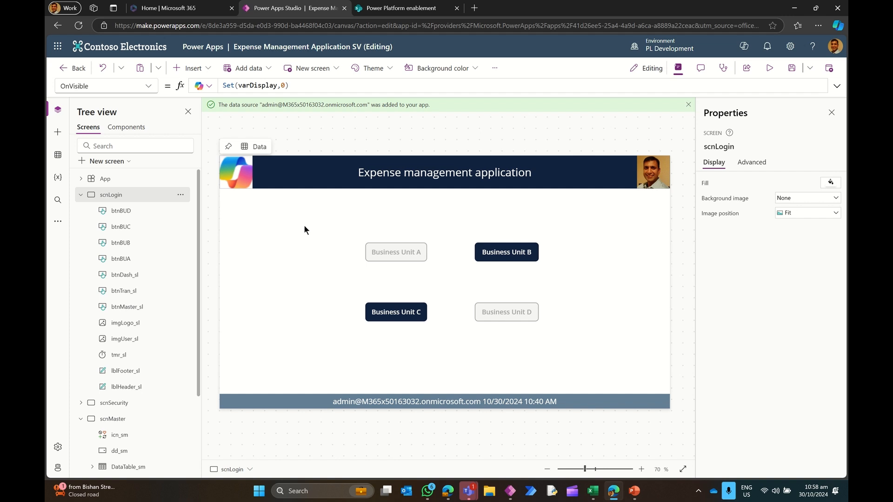
Step: Preview the app, choose Business Unit B and start a new request, and return to editing
{"action": "left_click", "coordinate": [770, 68]}
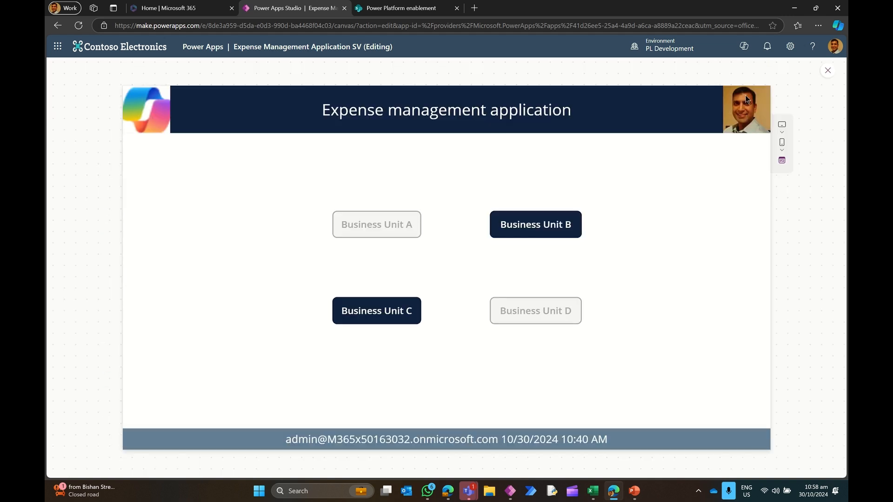
{"action": "left_click", "coordinate": [568, 227]}
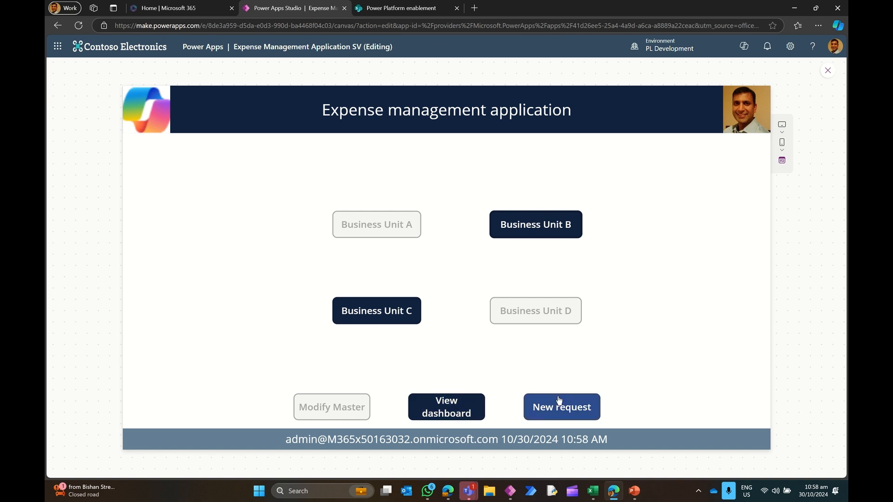
{"action": "left_click", "coordinate": [537, 407]}
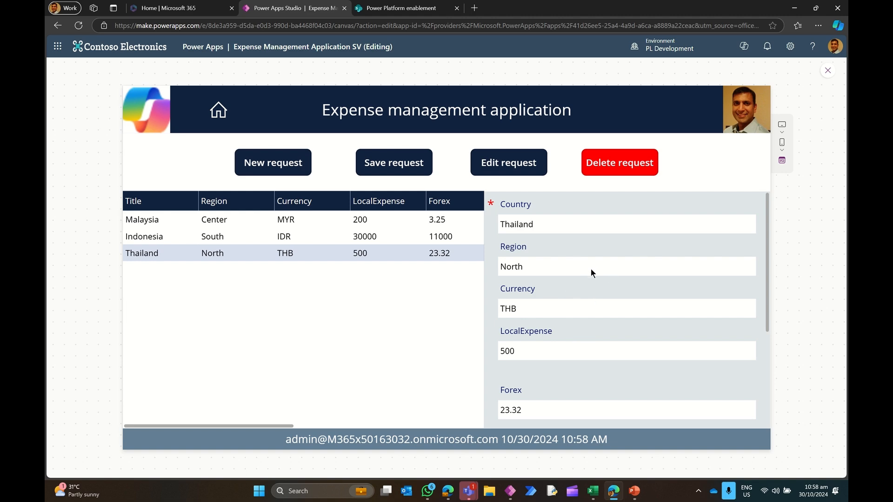
{"action": "left_click", "coordinate": [828, 72]}
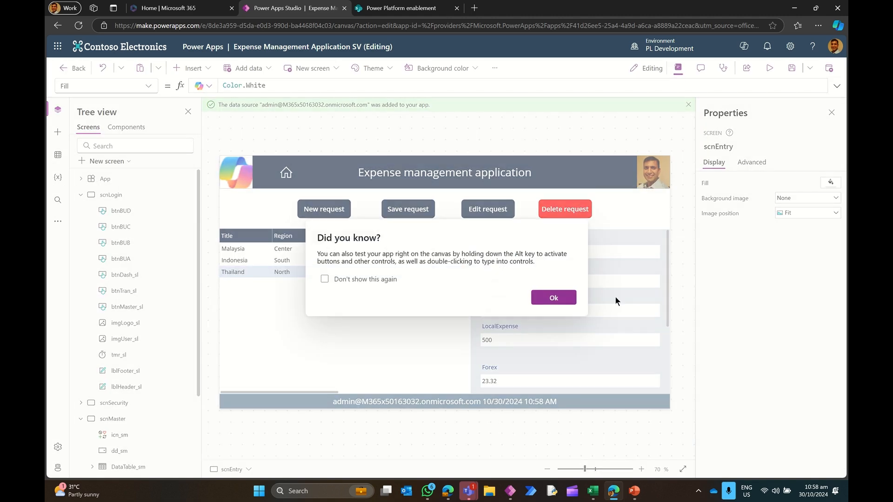
{"action": "left_click", "coordinate": [552, 296]}
Step: Open the SharePoint list behind the app's transaction expense data source
{"action": "left_click", "coordinate": [367, 13]}
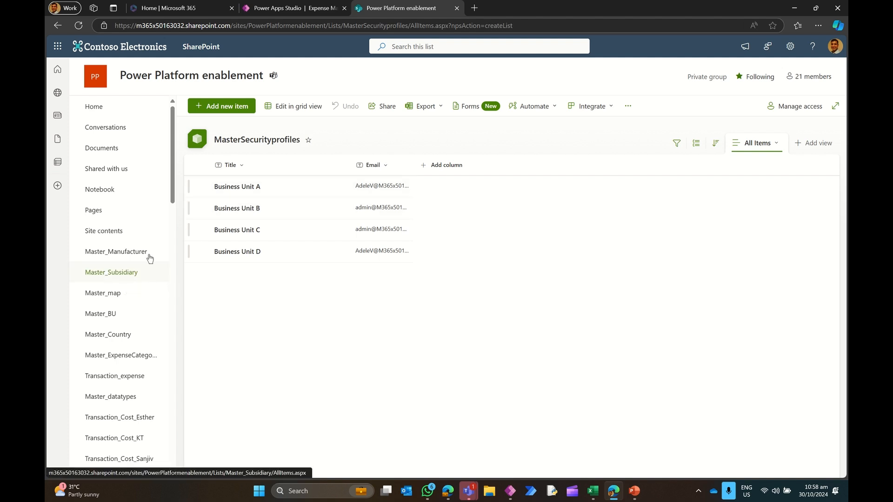
{"action": "left_click", "coordinate": [296, 8]}
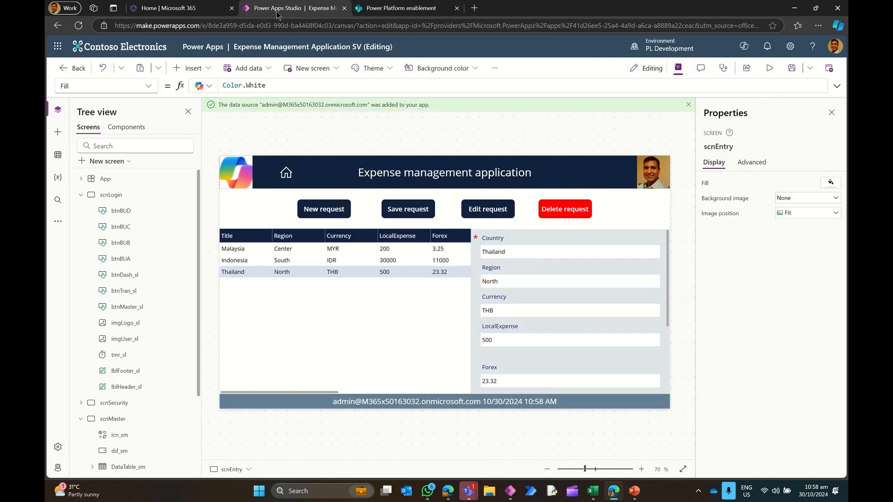
{"action": "left_click", "coordinate": [57, 155]}
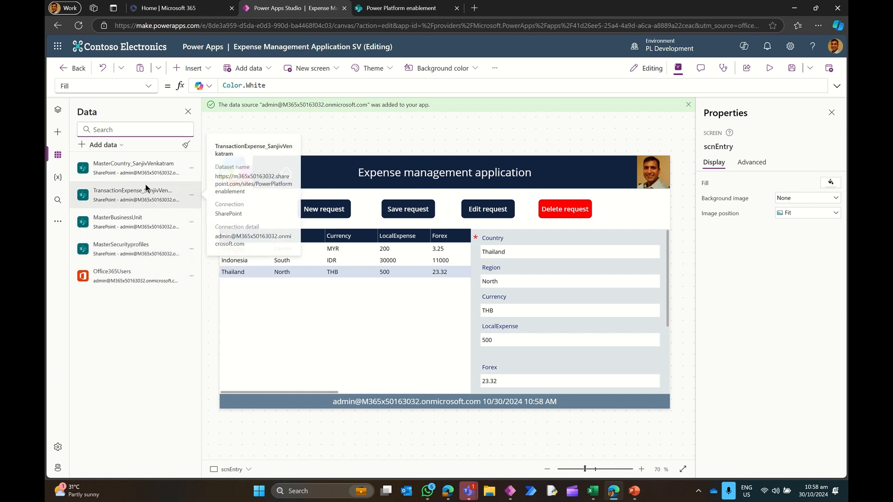
{"action": "left_click", "coordinate": [191, 195]}
{"action": "left_click", "coordinate": [207, 213]}
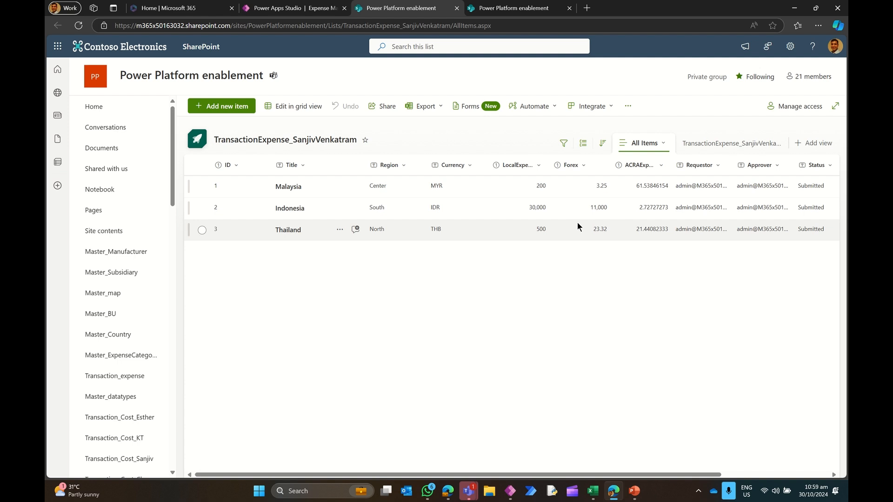
Step: Add a single-line text column named Business Unit to the transaction expense list
{"action": "left_click_drag", "start_coordinate": [673, 475], "coordinate": [782, 475]}
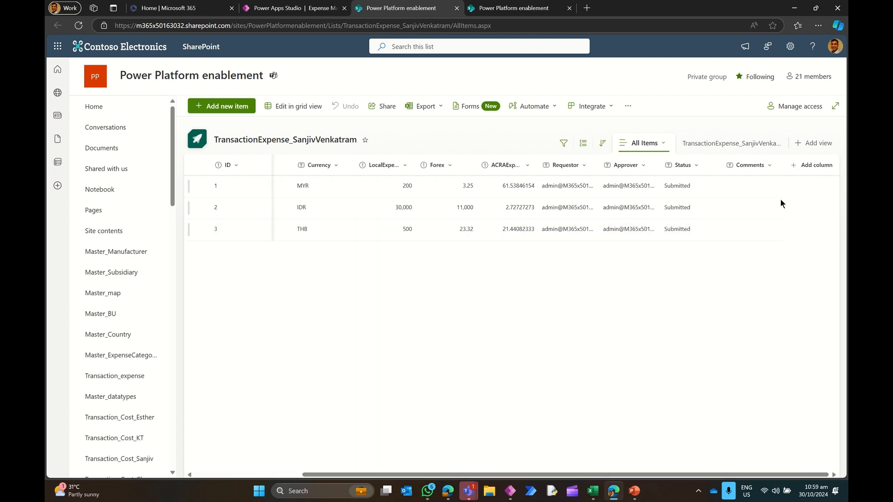
{"action": "left_click", "coordinate": [810, 166]}
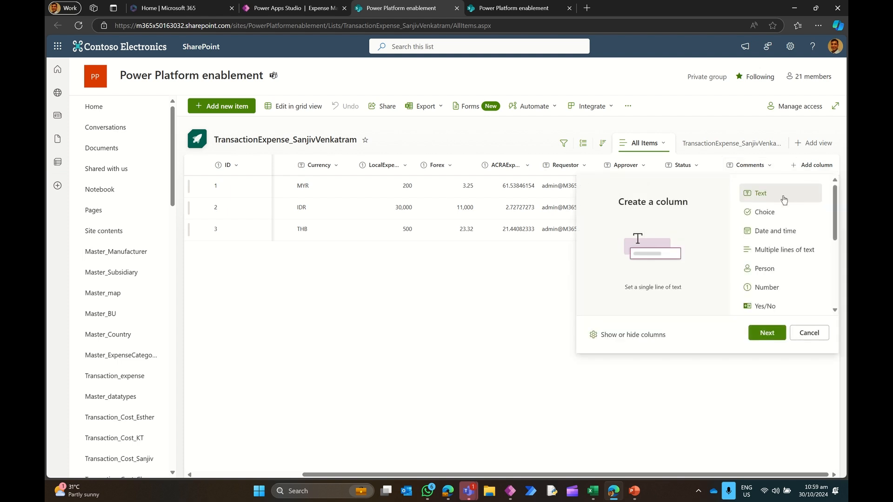
{"action": "left_click", "coordinate": [766, 331]}
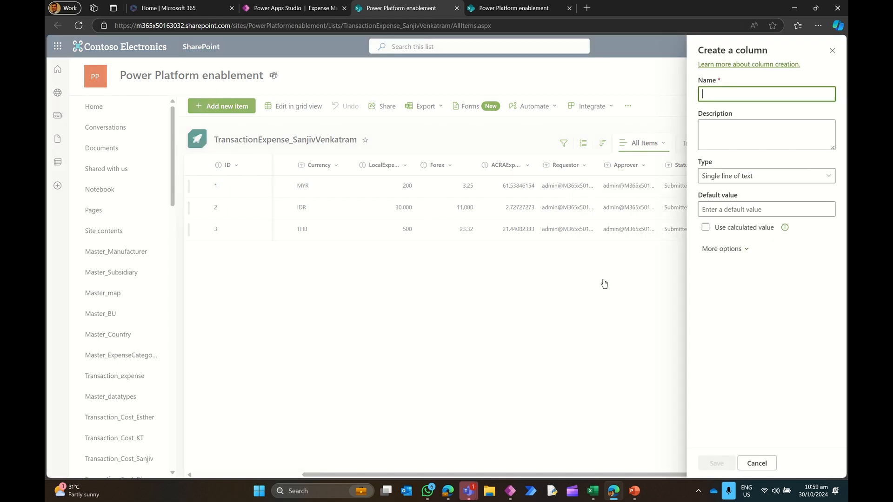
{"action": "type", "text": "Business"}
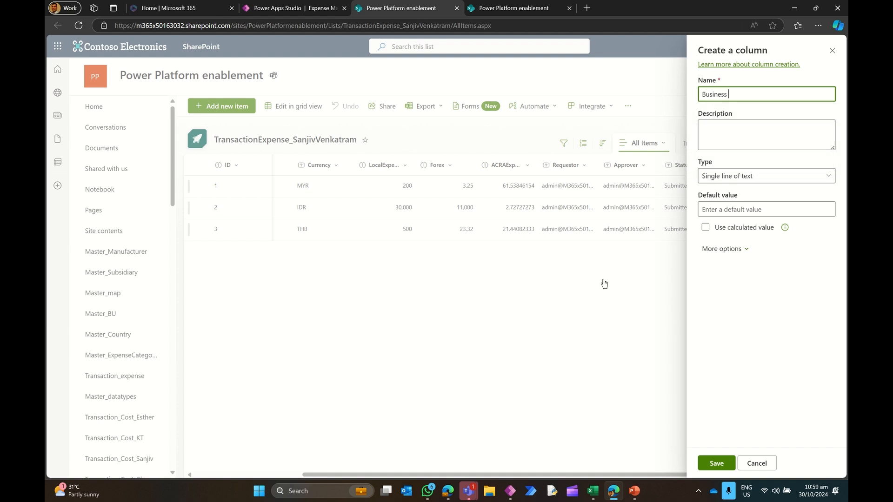
{"action": "type", "text": " Unit"}
{"action": "left_click", "coordinate": [716, 463]}
Step: Switch back to Power Apps Studio and refresh the transaction expense data source
{"action": "left_click", "coordinate": [275, 8]}
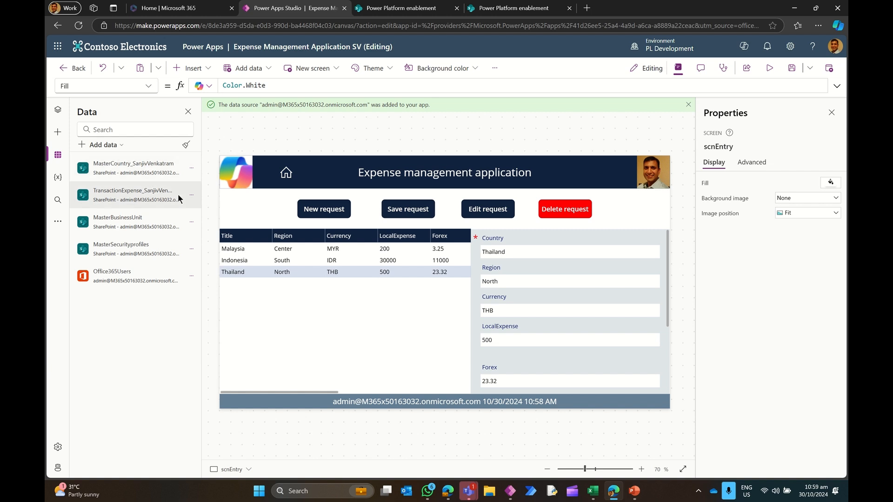
{"action": "left_click", "coordinate": [191, 199]}
{"action": "left_click", "coordinate": [214, 229]}
Step: Add the Business Unit field to the expense entry form Form_se
{"action": "left_click", "coordinate": [669, 270]}
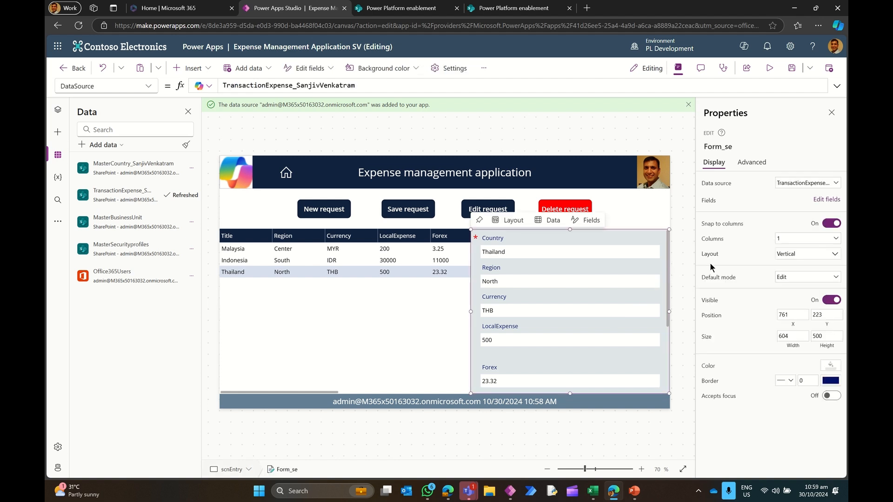
{"action": "left_click", "coordinate": [826, 200]}
{"action": "left_click", "coordinate": [571, 146]}
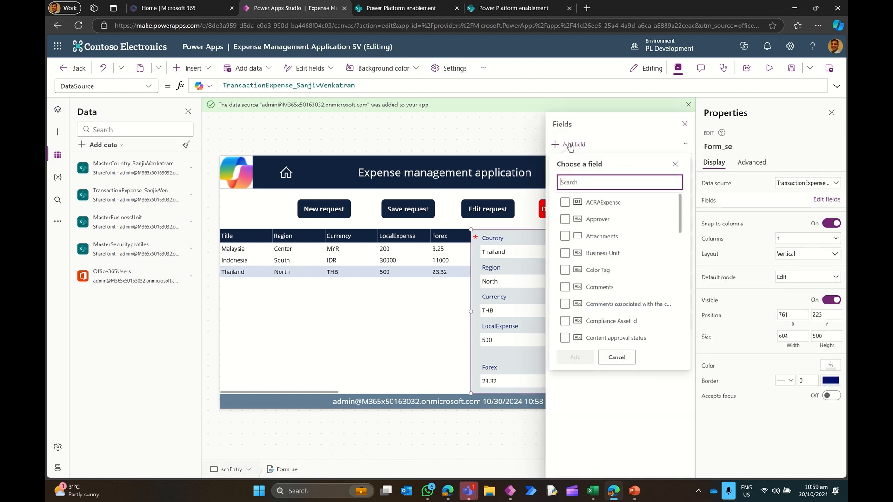
{"action": "type", "text": "bu"}
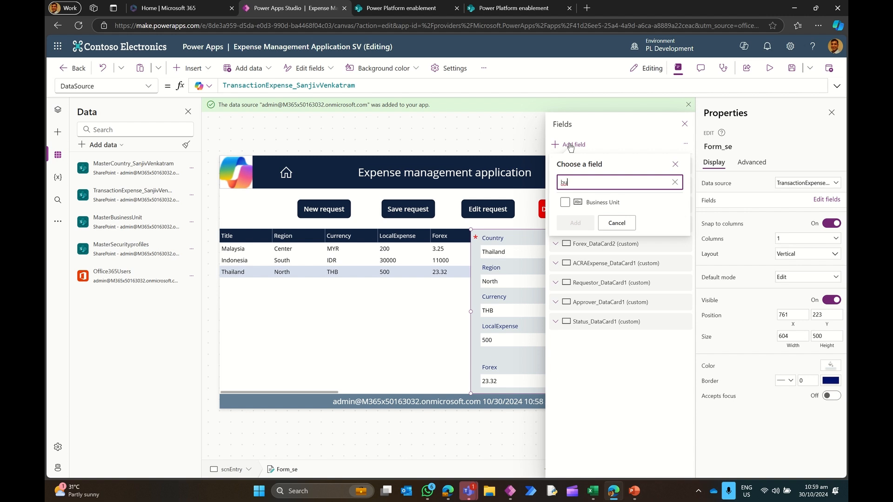
{"action": "left_click", "coordinate": [566, 202]}
{"action": "left_click", "coordinate": [575, 223]}
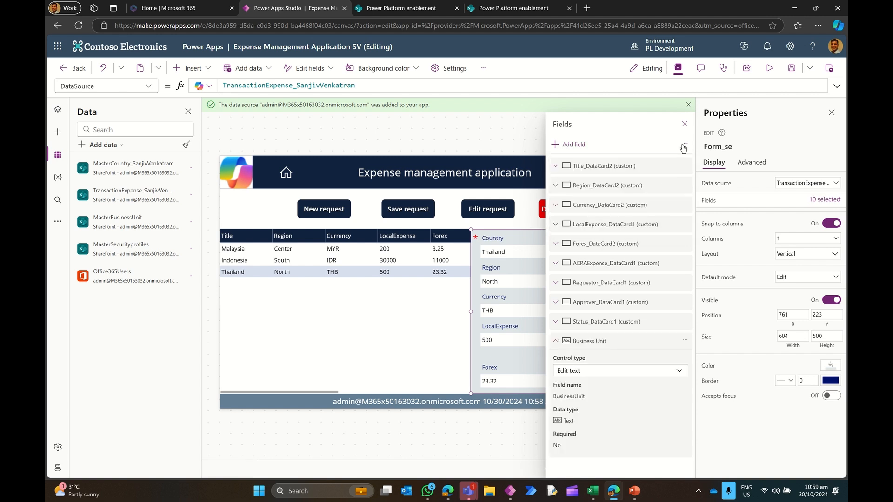
Step: Move the Business Unit field above the Title card so that it comes first in the entry form
{"action": "left_click", "coordinate": [556, 345]}
{"action": "left_click_drag", "start_coordinate": [604, 345], "coordinate": [601, 167]}
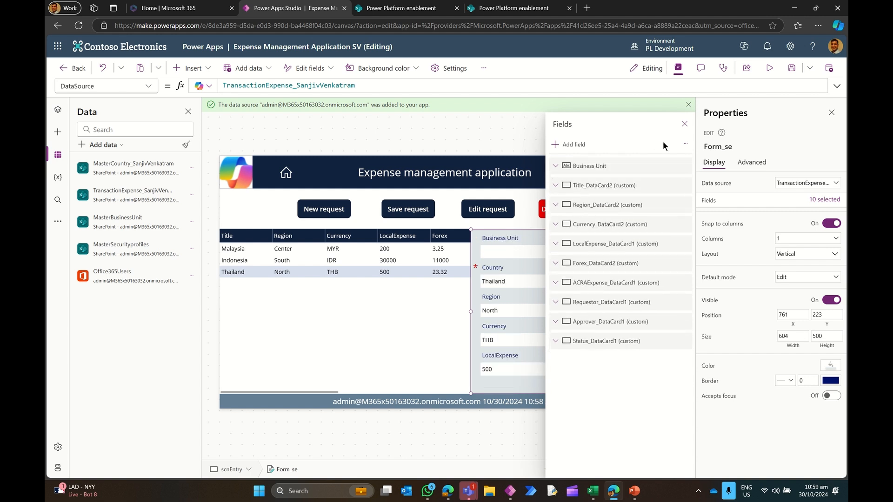
{"action": "left_click", "coordinate": [685, 124]}
{"action": "mouse_move", "coordinate": [585, 266]}
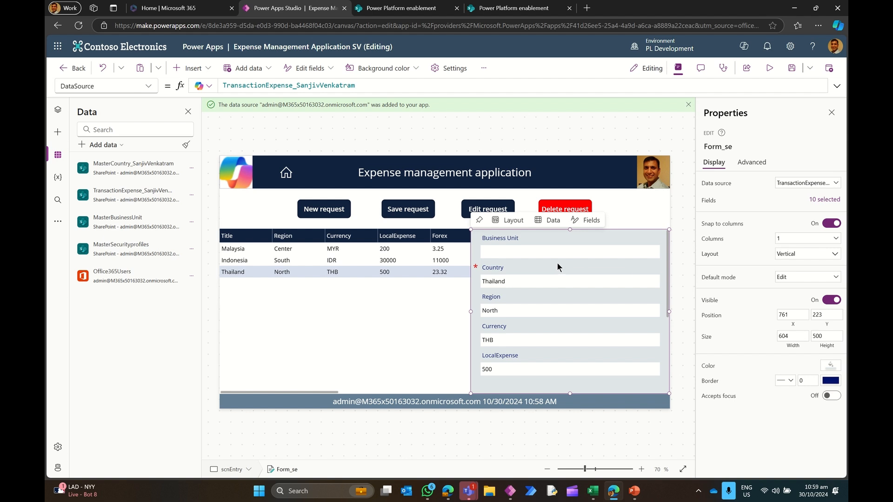
Step: On scnLogin, append Set(varBU,btnBUB.Text) to the OnSelect formula of the Business Unit B button
{"action": "left_click", "coordinate": [57, 111]}
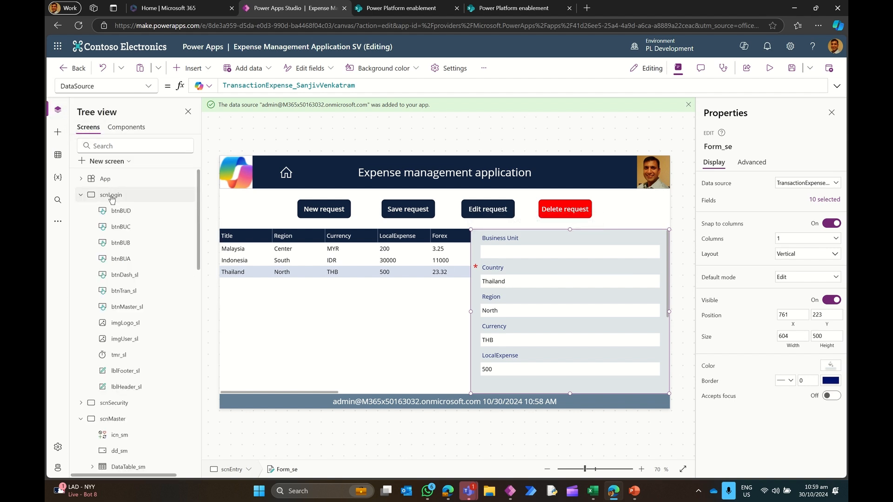
{"action": "left_click", "coordinate": [111, 196]}
{"action": "left_click", "coordinate": [502, 254]}
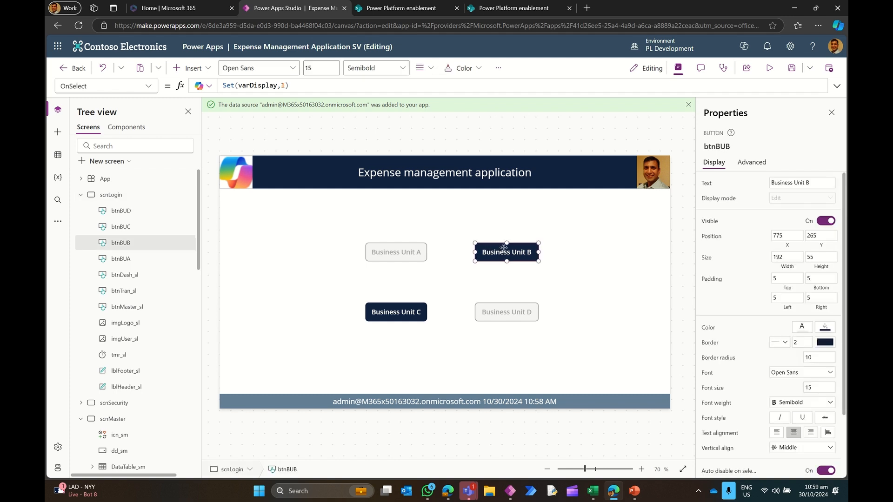
{"action": "type", "text": ";"}
{"action": "type", "text": "Set("}
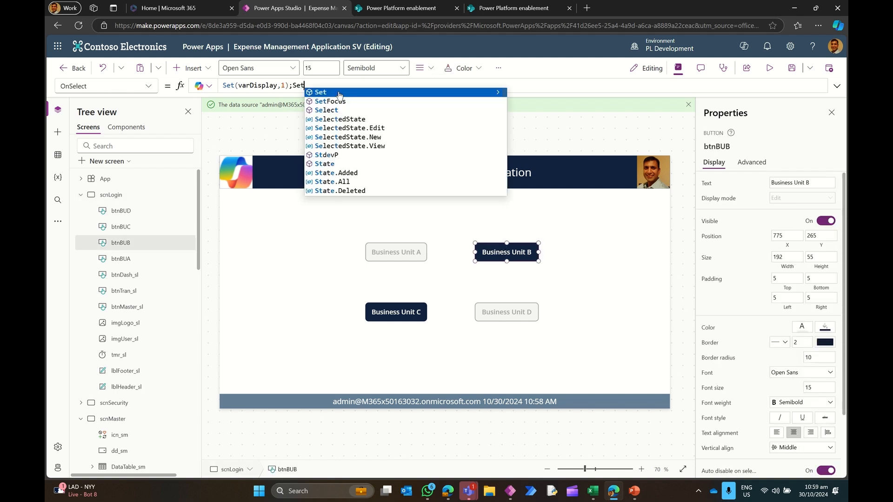
{"action": "type", "text": "va"}
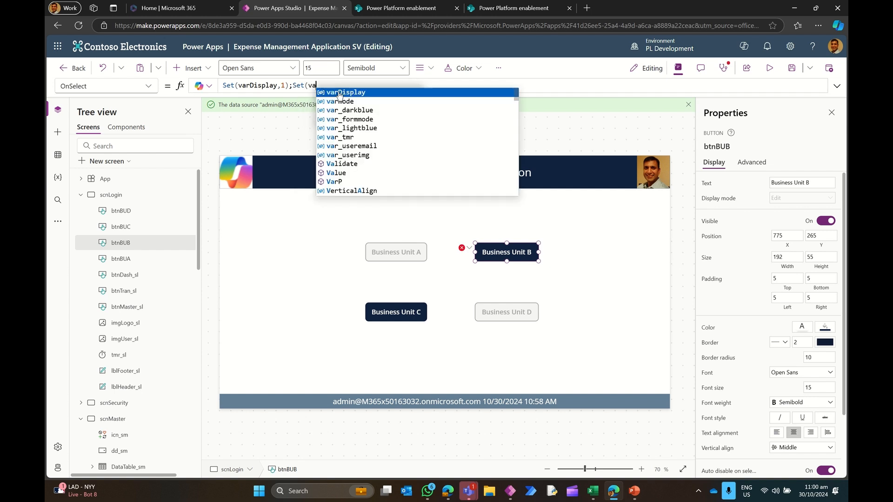
{"action": "type", "text": "rBU,"}
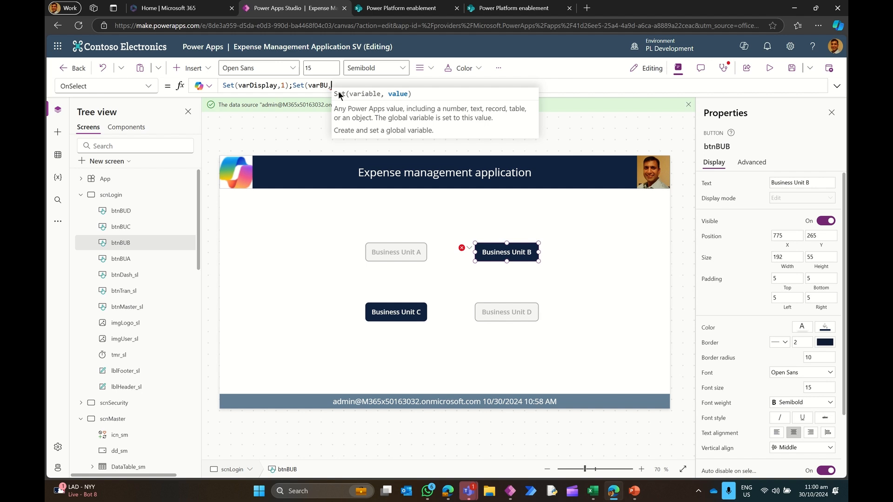
{"action": "type", "text": "bu"}
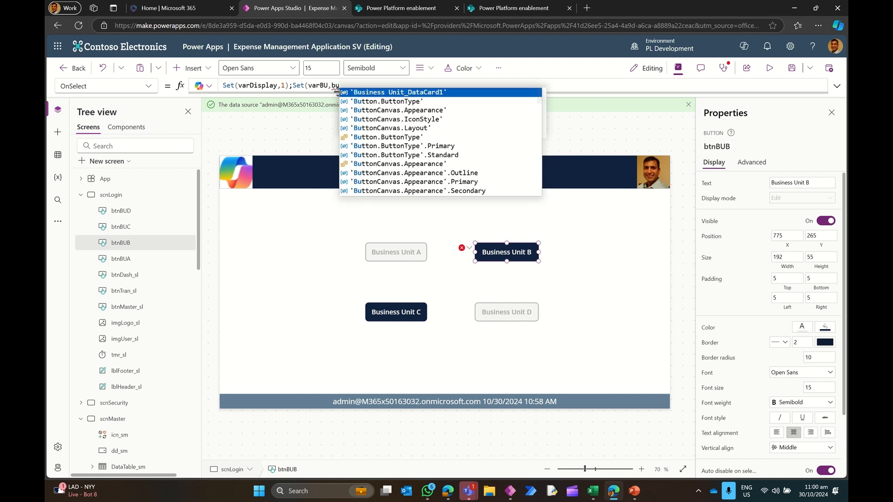
{"action": "key", "text": "BackSpace"}
{"action": "key", "text": "BackSpace"}
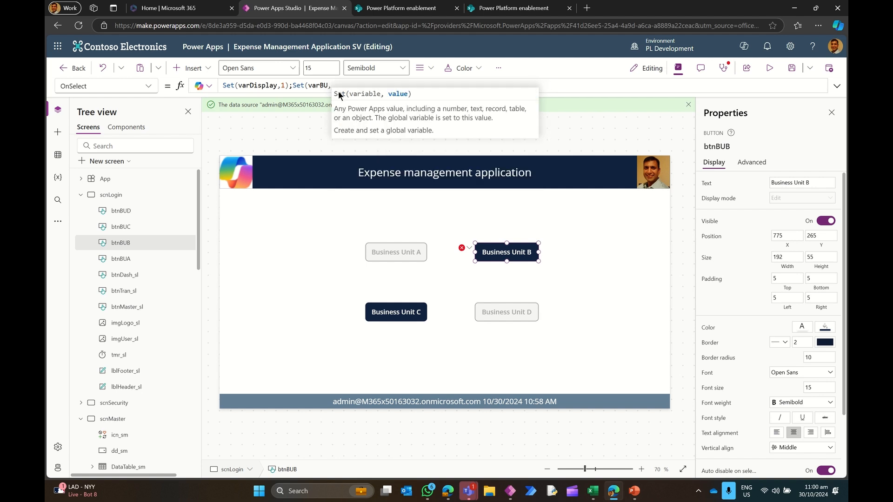
{"action": "type", "text": "btn"}
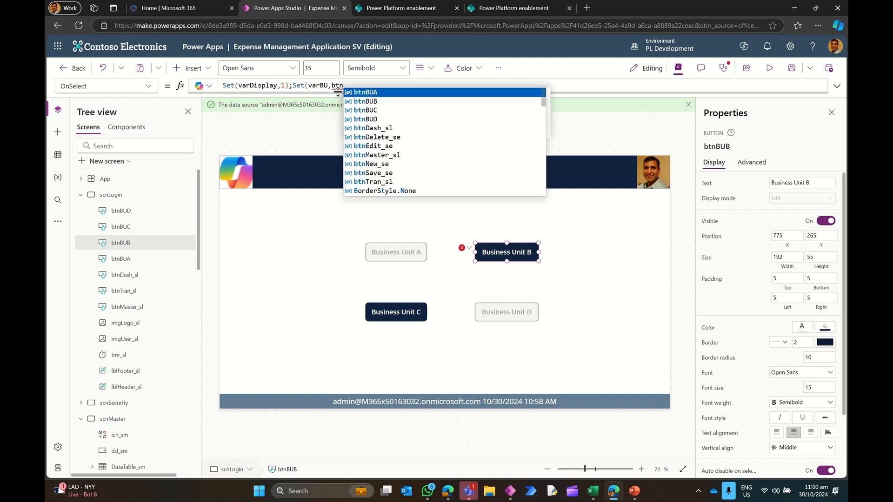
{"action": "key", "text": "Down"}
{"action": "key", "text": "Tab"}
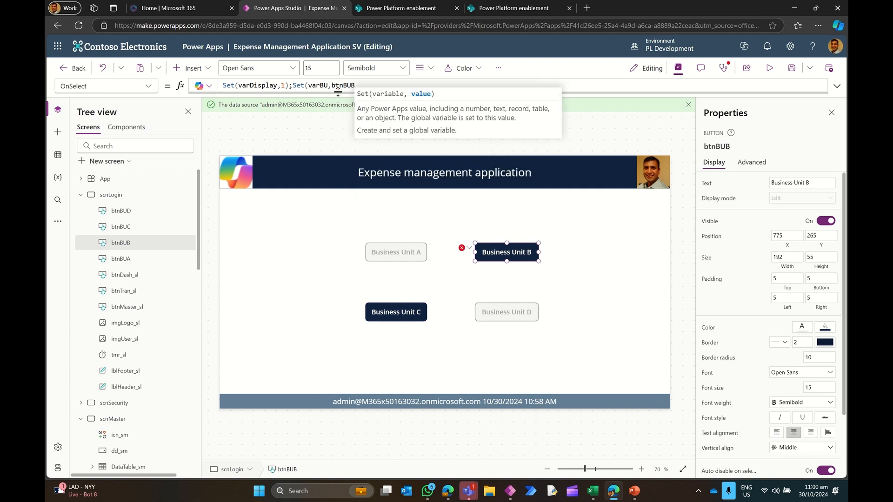
{"action": "type", "text": ".Te"}
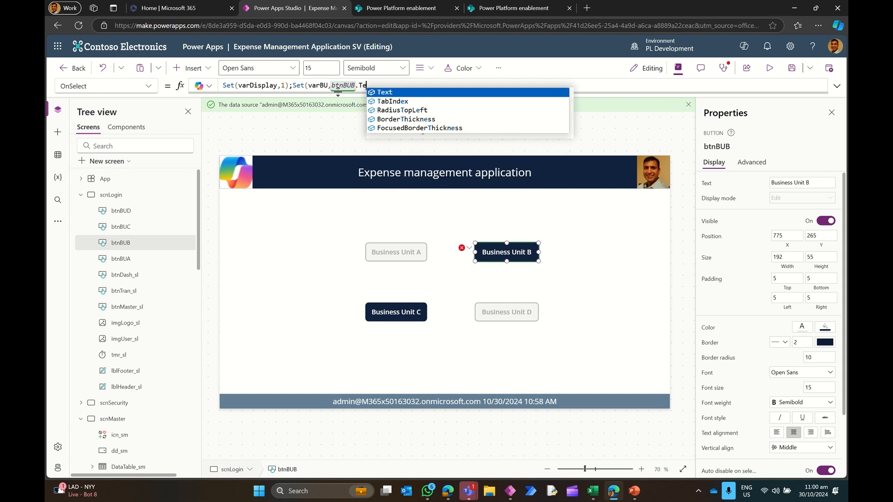
{"action": "key", "text": "Tab"}
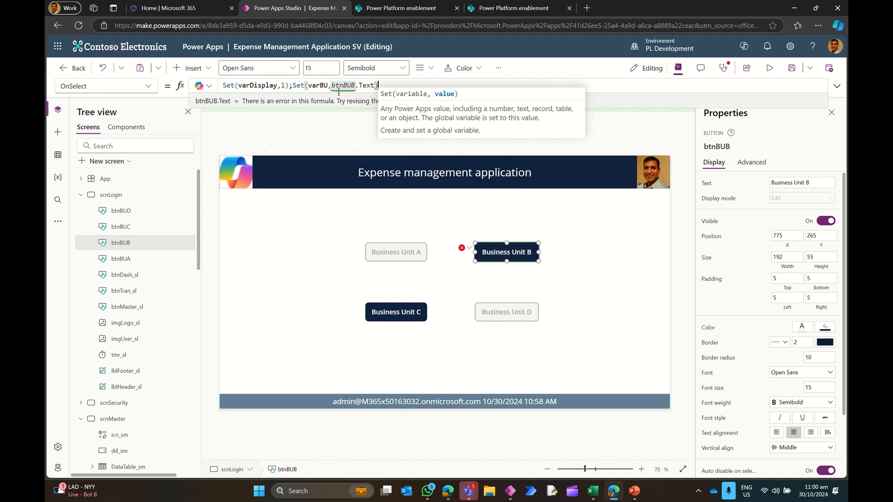
{"action": "type", "text": ")"}
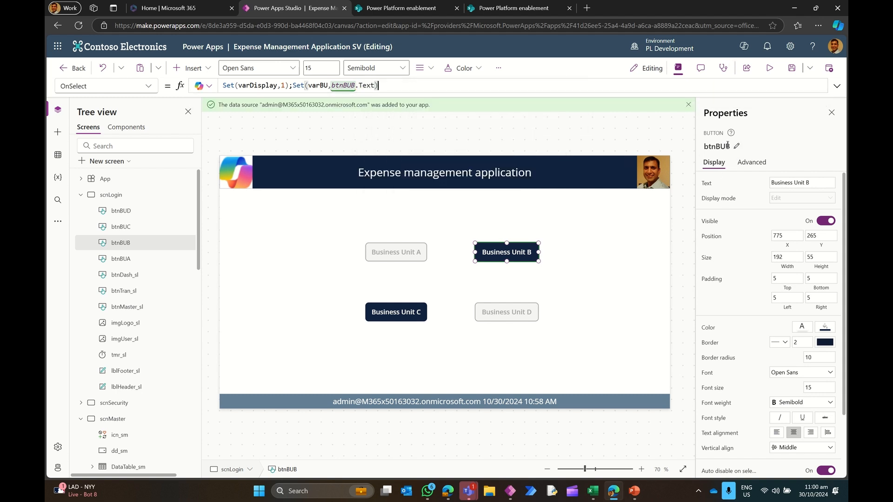
Step: Preview the app, choose Business Unit B, open the new request screen, and return to editing
{"action": "left_click", "coordinate": [769, 68]}
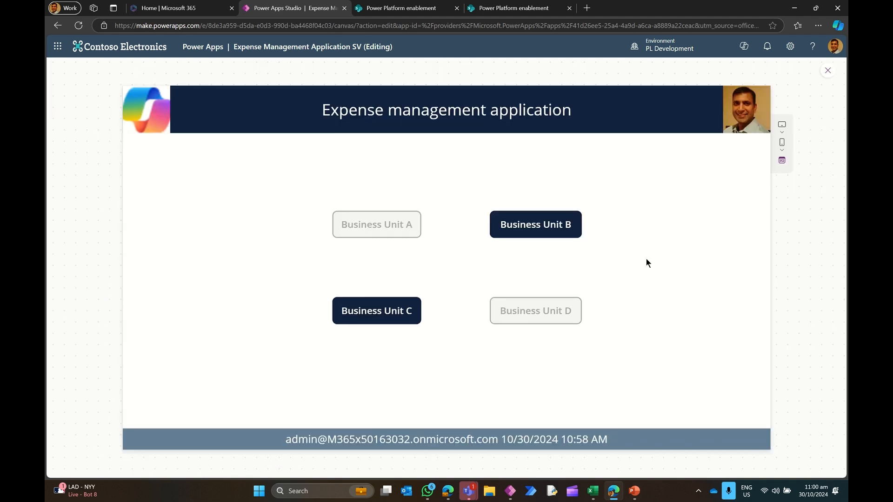
{"action": "left_click", "coordinate": [542, 225]}
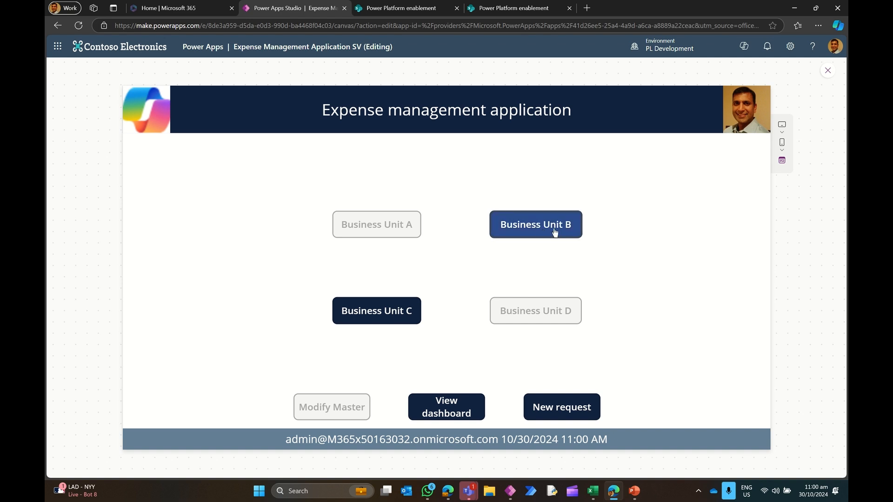
{"action": "left_click", "coordinate": [563, 408]}
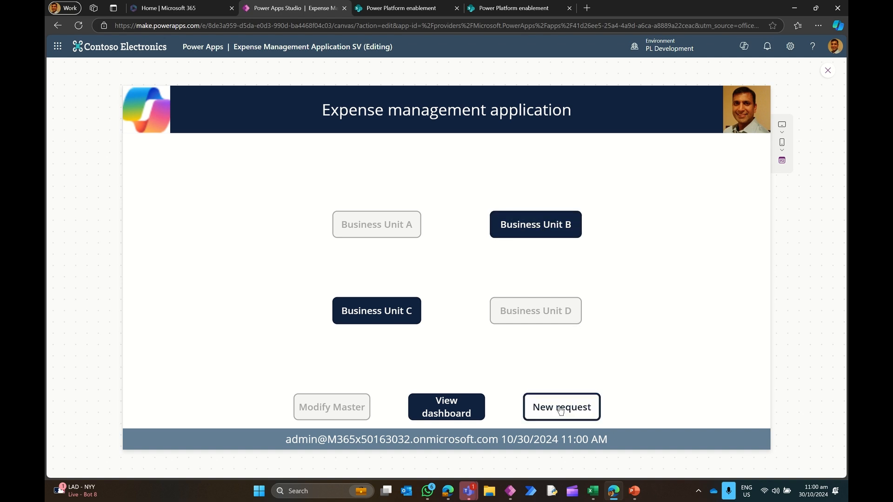
{"action": "left_click", "coordinate": [828, 71]}
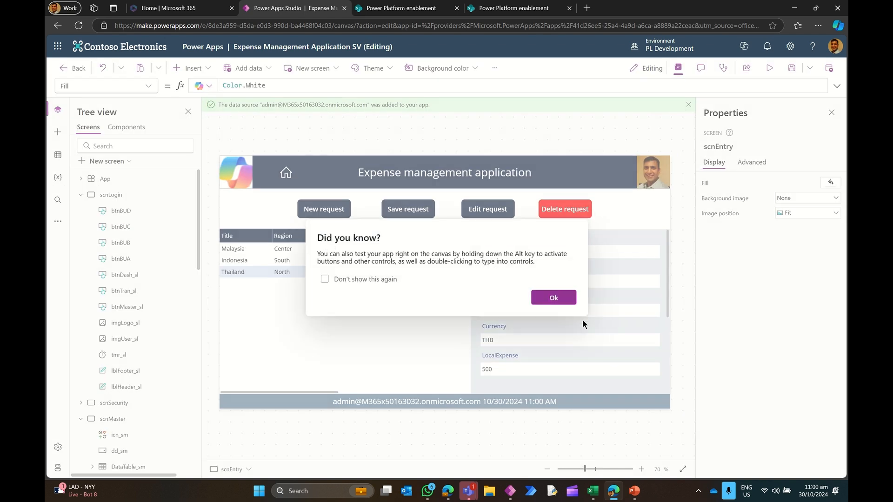
{"action": "left_click", "coordinate": [556, 298]}
Step: Set the Default of the text input in Form_se's Business Unit card to varBU
{"action": "scroll", "coordinate": [138, 392], "scroll_direction": "down", "scroll_amount": 5}
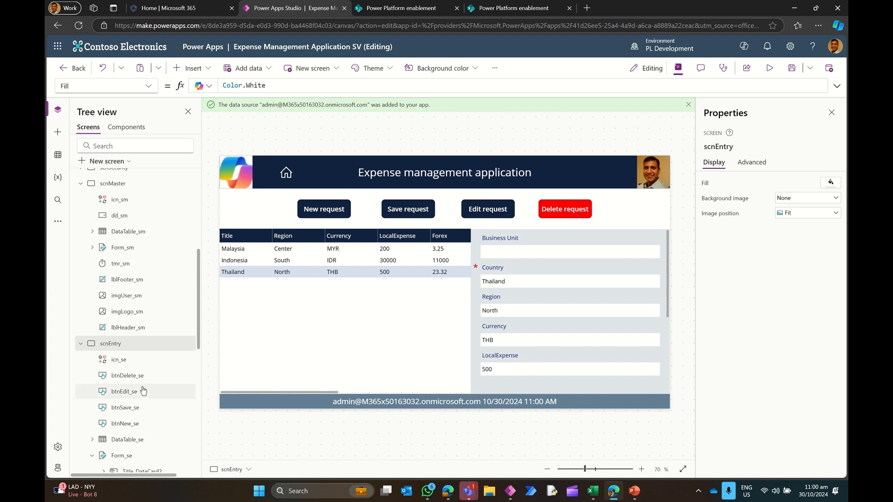
{"action": "scroll", "coordinate": [140, 406], "scroll_direction": "down", "scroll_amount": 2}
{"action": "scroll", "coordinate": [140, 406], "scroll_direction": "down", "scroll_amount": 1}
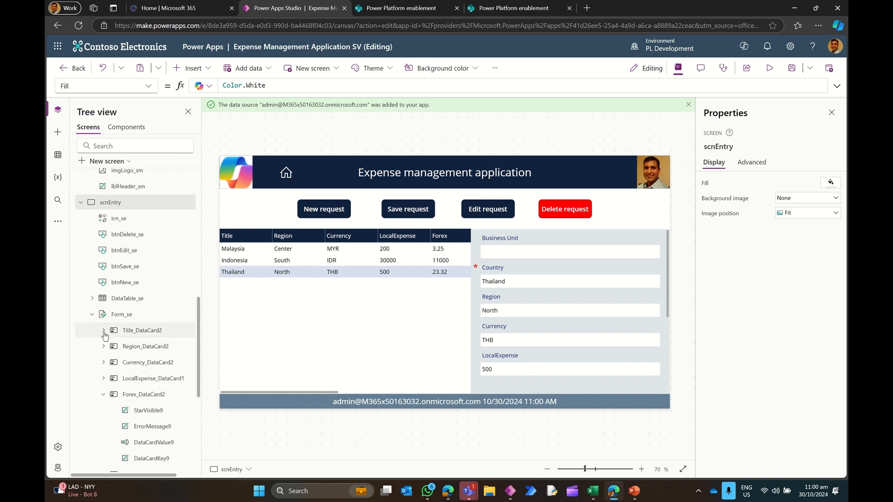
{"action": "left_click", "coordinate": [104, 394]}
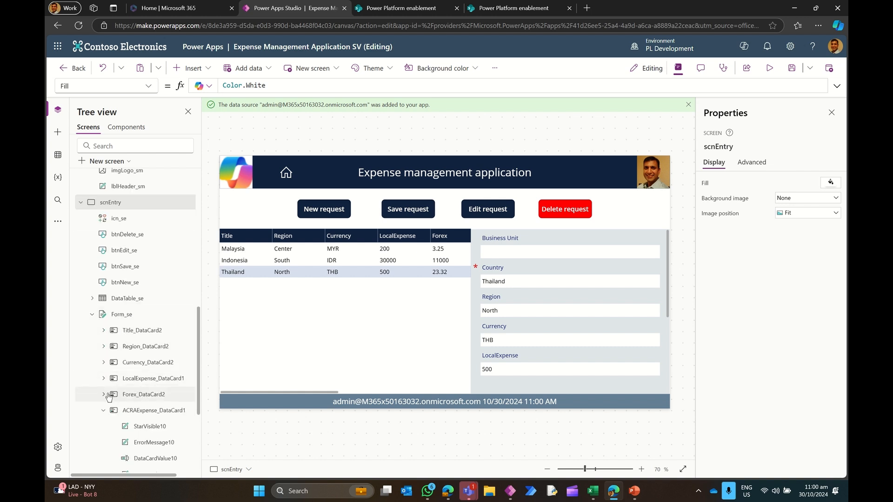
{"action": "scroll", "coordinate": [106, 377], "scroll_direction": "down", "scroll_amount": 3}
{"action": "left_click", "coordinate": [103, 257]}
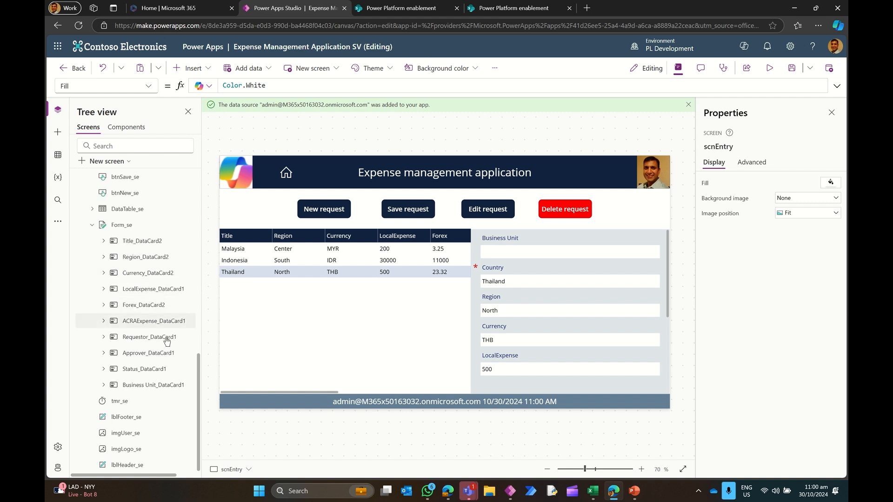
{"action": "left_click", "coordinate": [149, 385]}
{"action": "right_click", "coordinate": [149, 385]}
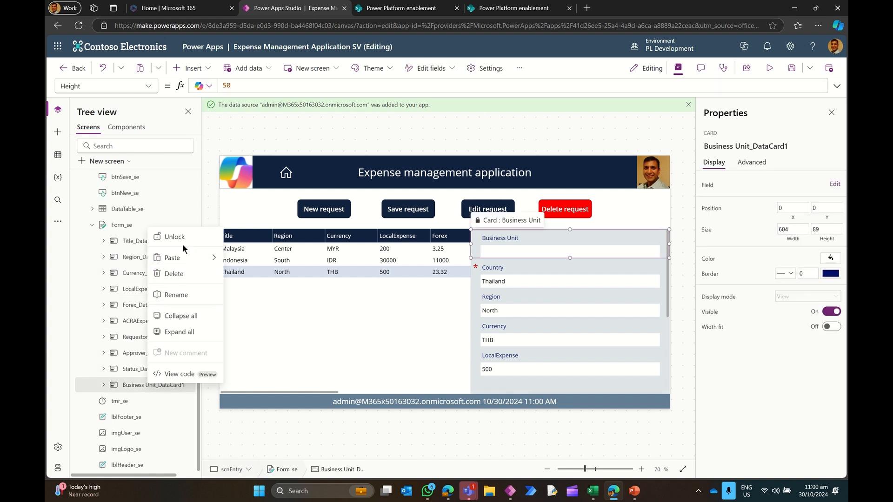
{"action": "key", "text": "Escape"}
{"action": "left_click", "coordinate": [103, 386]}
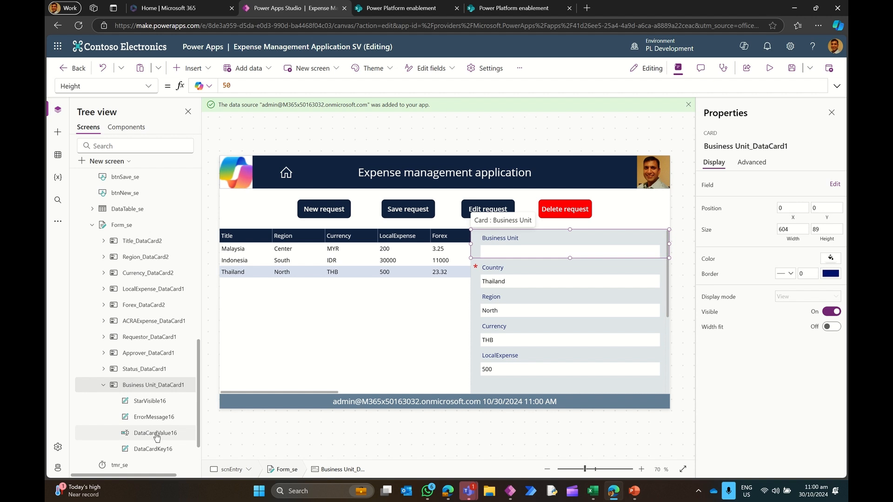
{"action": "left_click", "coordinate": [155, 433]}
{"action": "triple_click", "coordinate": [279, 86]}
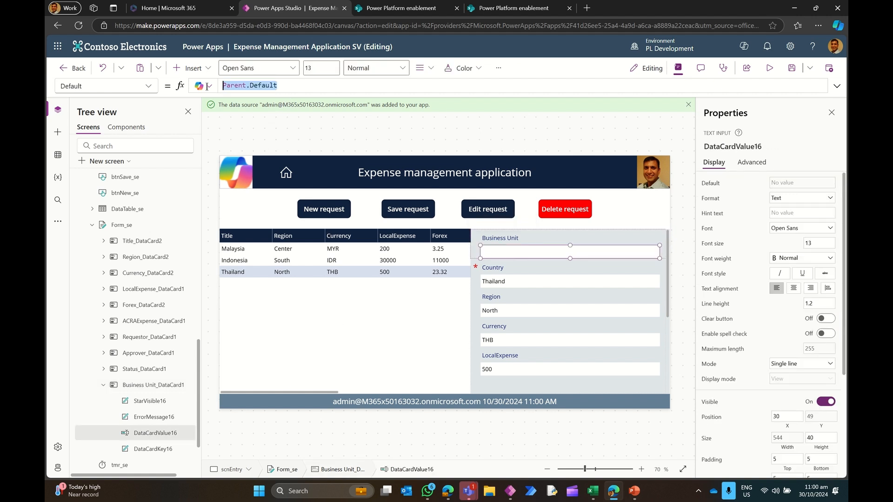
{"action": "type", "text": "var"}
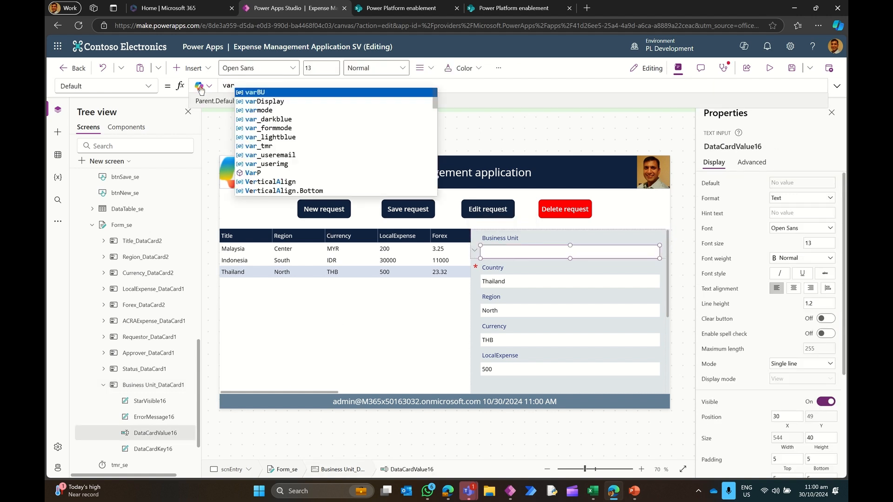
{"action": "key", "text": "Tab"}
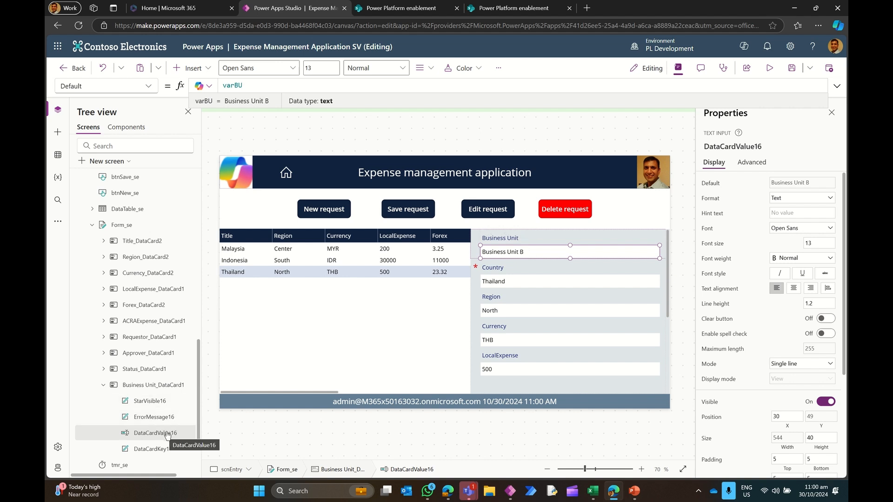
Step: Set the Business Unit text input's DisplayMode formula to Parent.DisplayMode.View
{"action": "left_click", "coordinate": [785, 381]}
{"action": "type", "text": ".DisplayMode."}
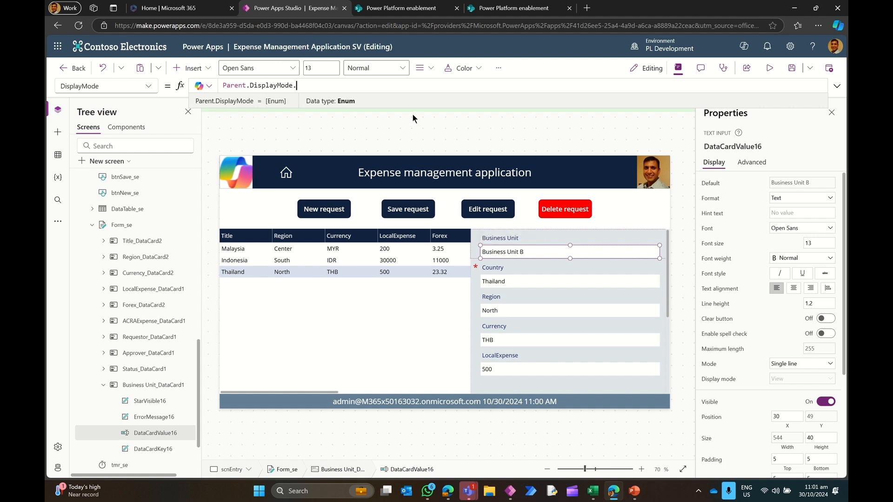
{"action": "left_click", "coordinate": [413, 113]}
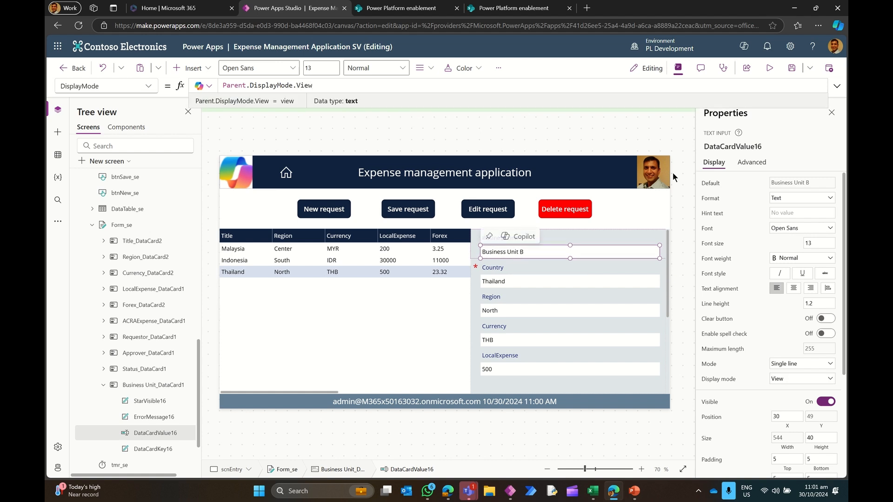
Step: Preview the app and start a new expense request with Malaysia as the country
{"action": "left_click", "coordinate": [770, 67]}
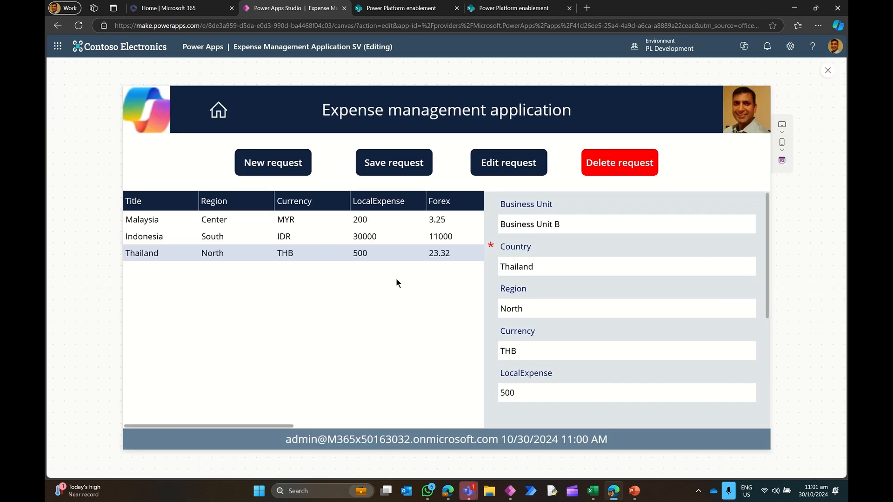
{"action": "left_click", "coordinate": [273, 163]}
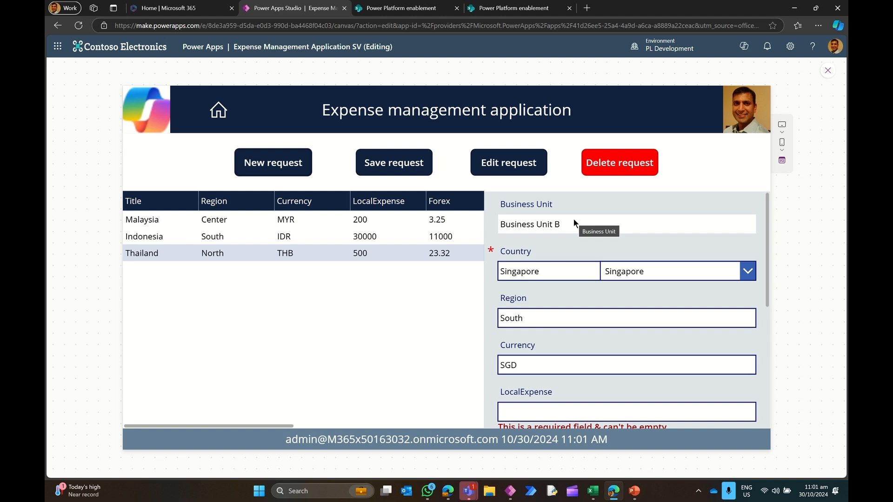
{"action": "left_click", "coordinate": [635, 274]}
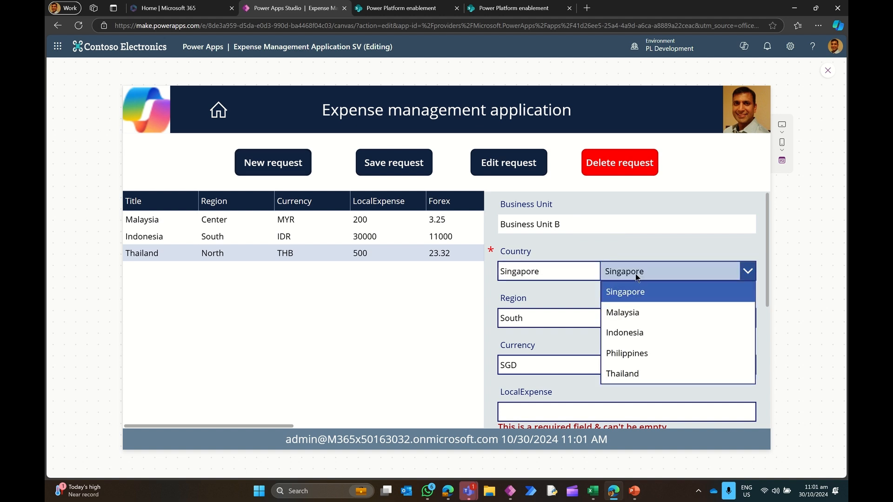
{"action": "left_click", "coordinate": [632, 313]}
Step: Enter a LocalExpense of 400 in the new Malaysia request and save the request
{"action": "scroll", "coordinate": [563, 347], "scroll_direction": "down", "scroll_amount": 1}
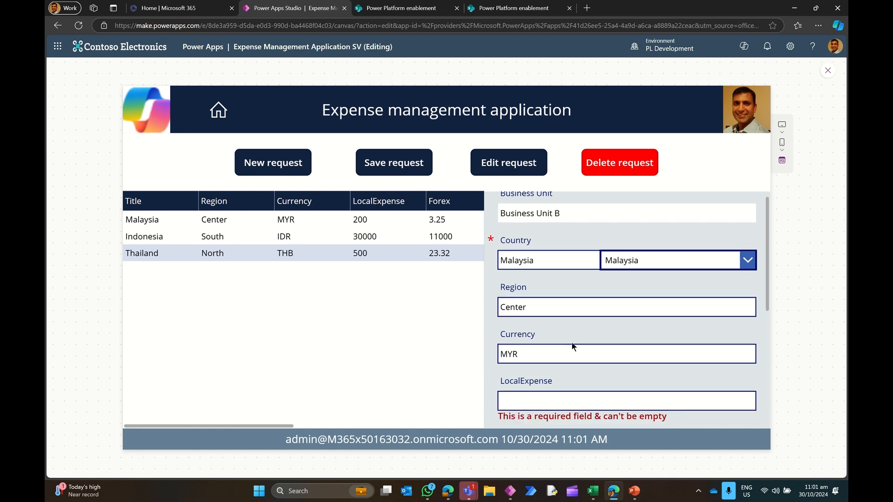
{"action": "scroll", "coordinate": [571, 343], "scroll_direction": "down", "scroll_amount": 2}
{"action": "left_click", "coordinate": [529, 312]}
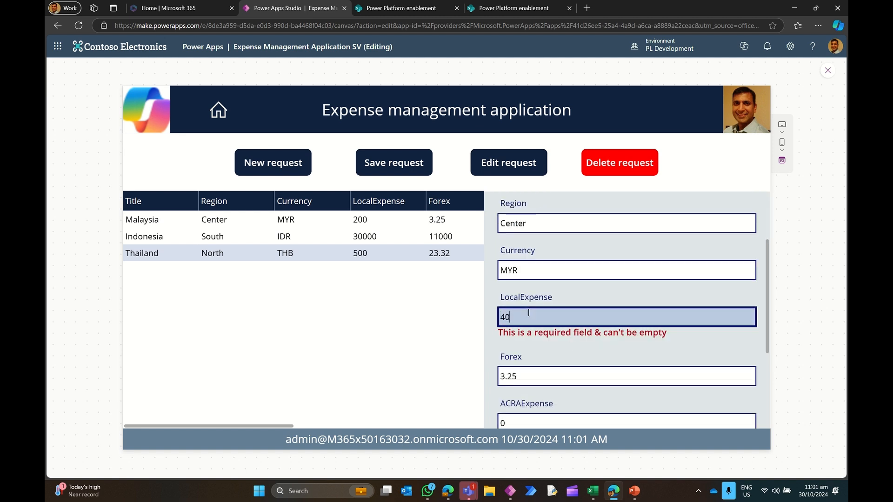
{"action": "left_click", "coordinate": [582, 352]}
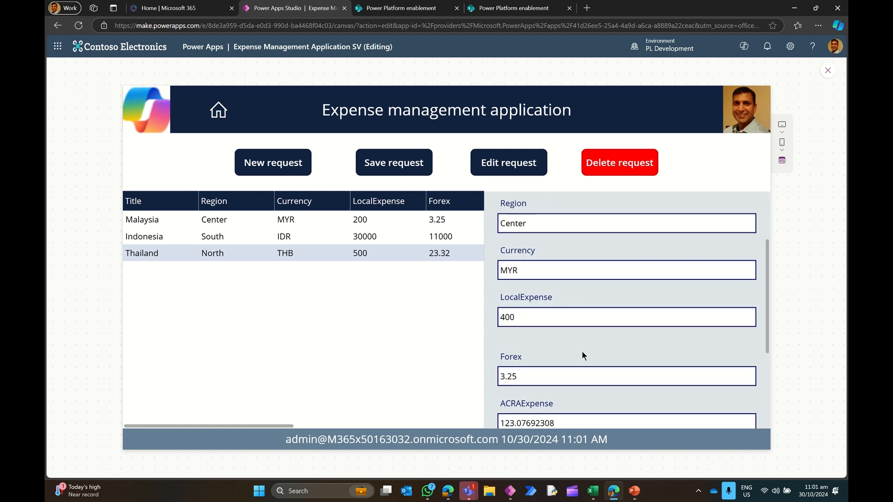
{"action": "scroll", "coordinate": [538, 399], "scroll_direction": "down", "scroll_amount": 2}
{"action": "scroll", "coordinate": [553, 365], "scroll_direction": "up", "scroll_amount": 4}
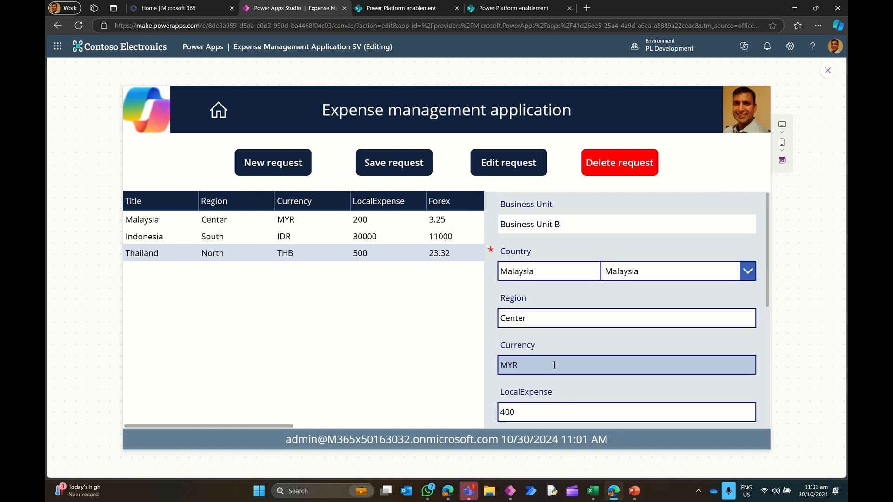
{"action": "left_click", "coordinate": [404, 173]}
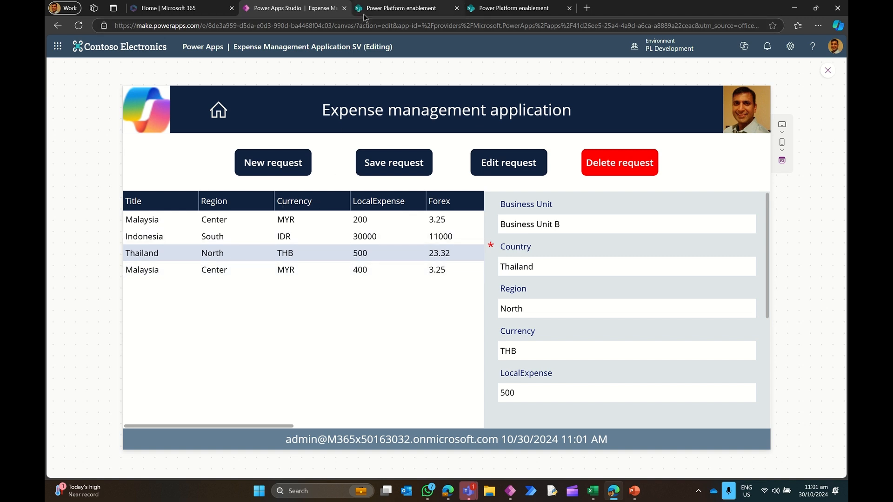
Step: Switch to the SharePoint transaction expense list, refresh it and check the Business Unit column for the newly saved request
{"action": "left_click", "coordinate": [395, 8]}
{"action": "left_click", "coordinate": [79, 26]}
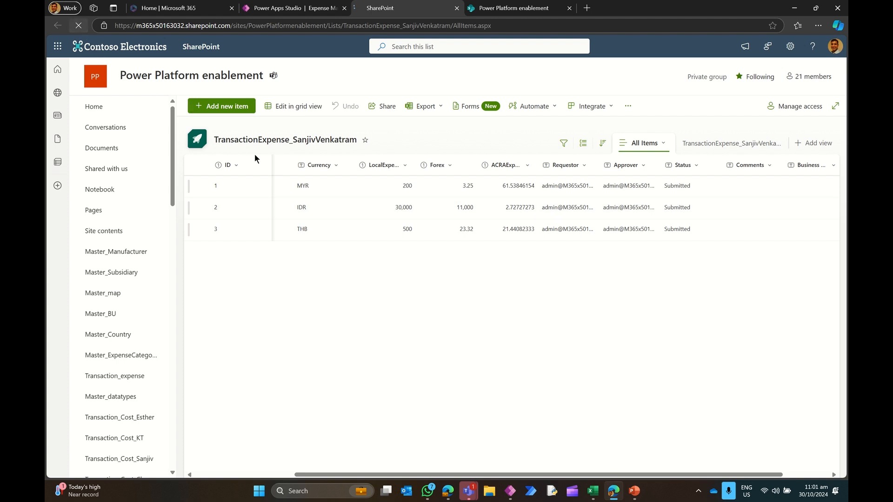
{"action": "left_click_drag", "start_coordinate": [536, 473], "coordinate": [673, 474]}
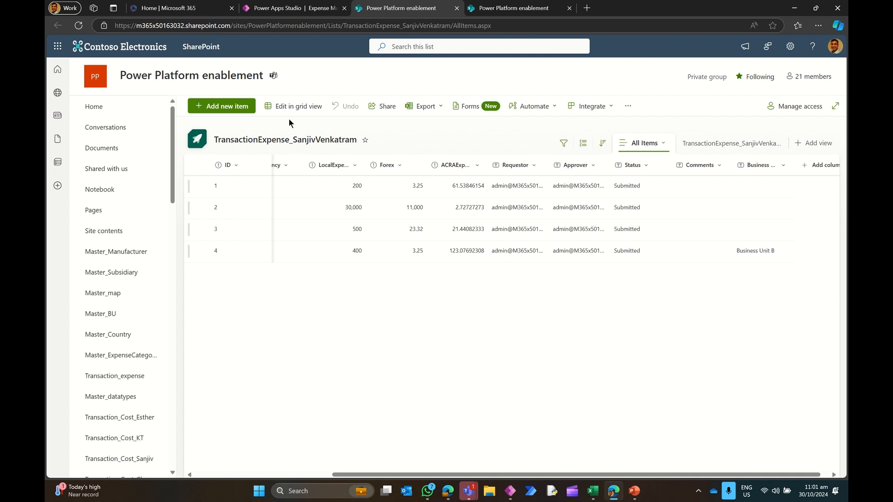
Step: Return to Power Apps Studio, leave the app preview and collapse the expanded screens in the tree view
{"action": "left_click", "coordinate": [290, 9]}
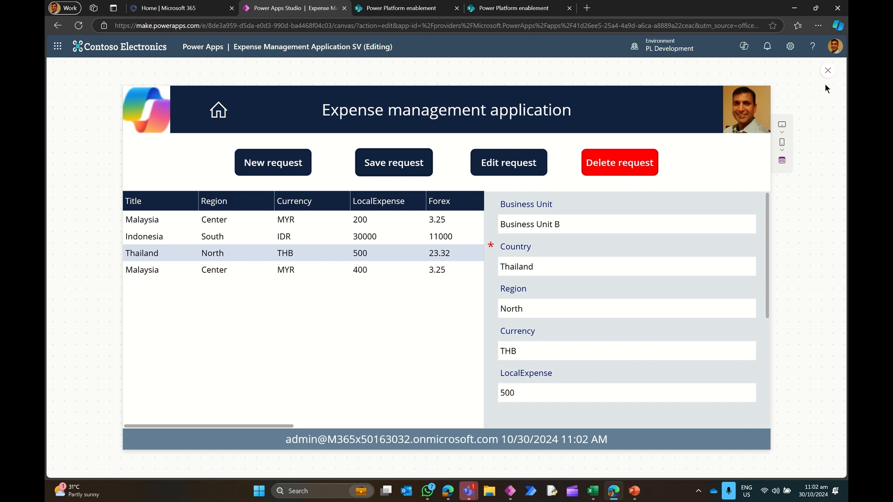
{"action": "left_click", "coordinate": [828, 70]}
{"action": "left_click", "coordinate": [552, 297]}
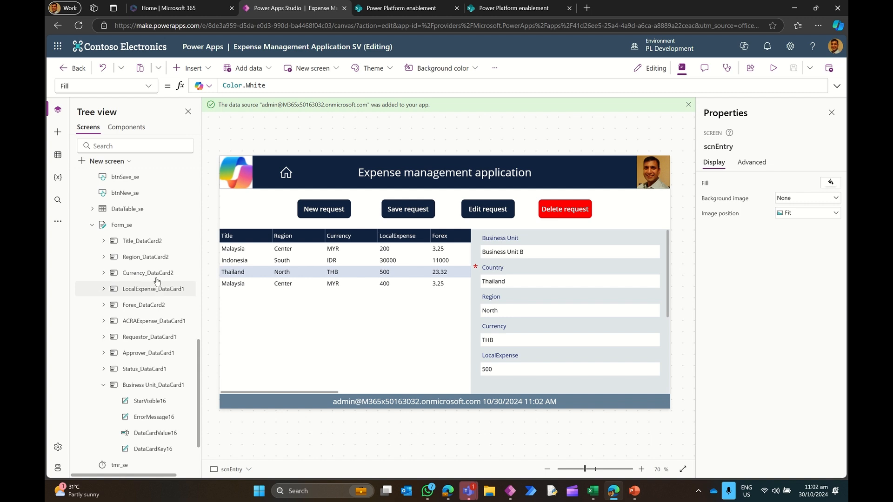
{"action": "scroll", "coordinate": [90, 251], "scroll_direction": "up", "scroll_amount": 5}
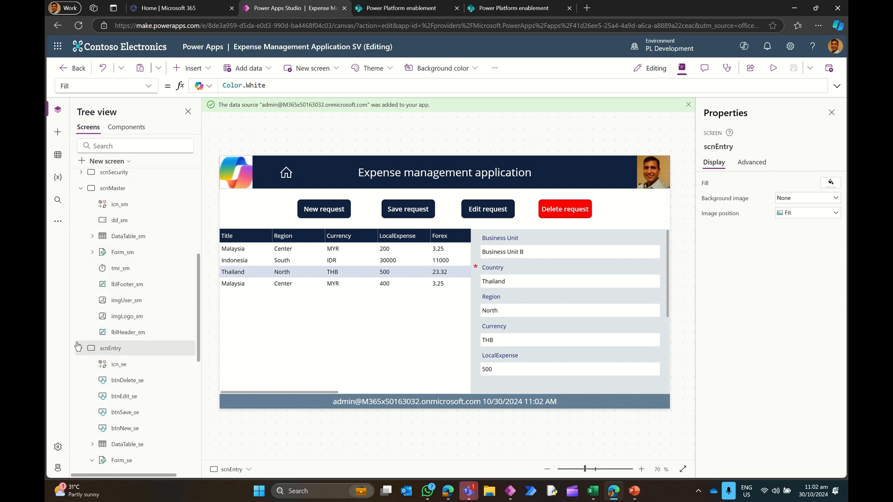
{"action": "scroll", "coordinate": [83, 326], "scroll_direction": "up", "scroll_amount": 4}
{"action": "scroll", "coordinate": [85, 215], "scroll_direction": "up", "scroll_amount": 2}
{"action": "left_click", "coordinate": [81, 195]}
{"action": "left_click", "coordinate": [81, 227]}
Step: Review the scnSecurity and scnLogin screens and the App object's full OnStart formula
{"action": "left_click", "coordinate": [114, 211]}
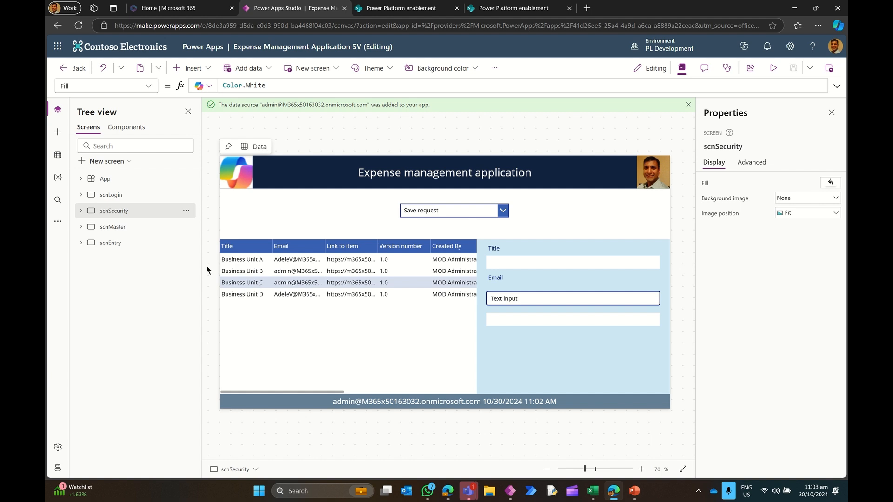
{"action": "left_click", "coordinate": [123, 195]}
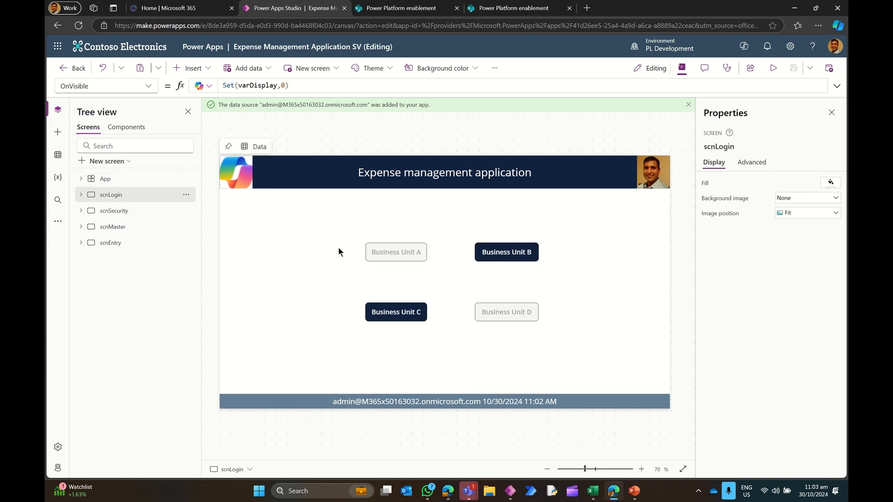
{"action": "left_click", "coordinate": [113, 179]}
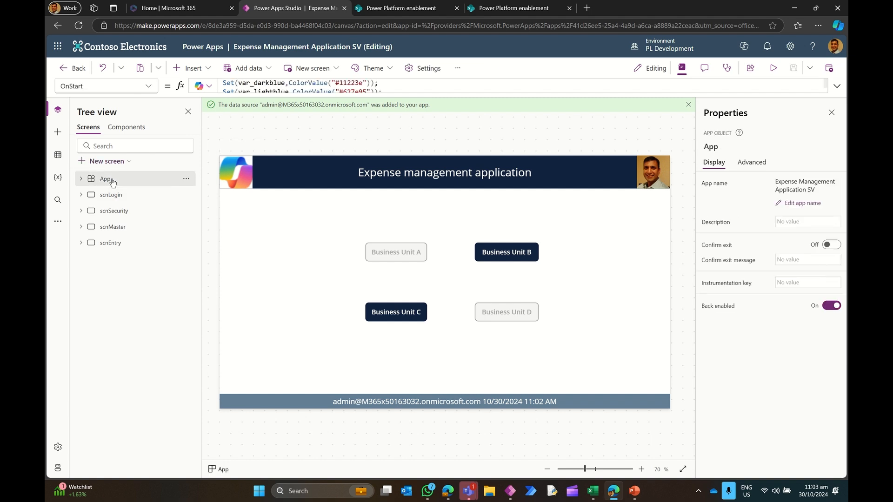
{"action": "left_click", "coordinate": [837, 86]}
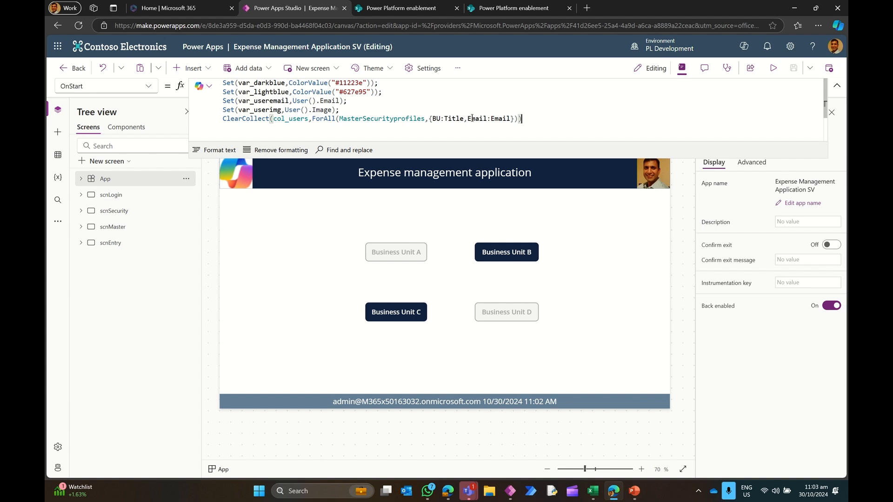
Step: Examine the DisplayMode formula of the Business Unit A button on the scnLogin screen
{"action": "left_click", "coordinate": [382, 255]}
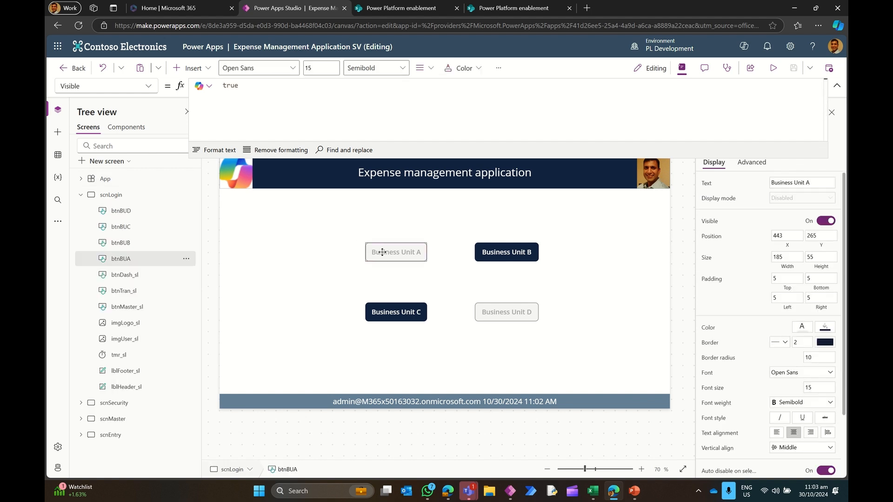
{"action": "left_click", "coordinate": [148, 88]}
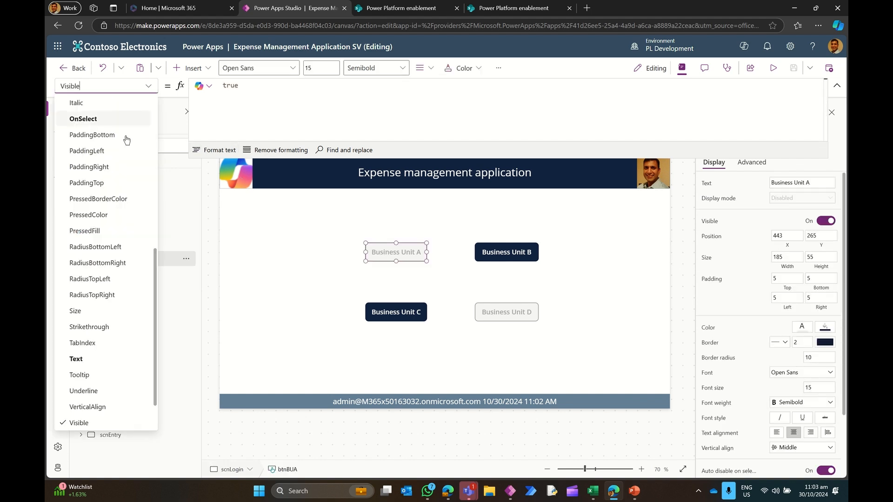
{"action": "scroll", "coordinate": [108, 199], "scroll_direction": "up", "scroll_amount": 3}
{"action": "scroll", "coordinate": [108, 199], "scroll_direction": "up", "scroll_amount": 4}
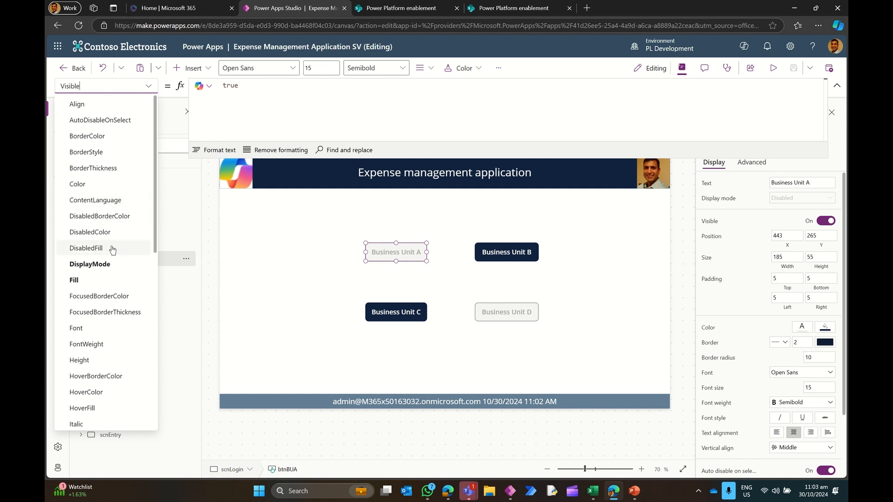
{"action": "left_click", "coordinate": [106, 264]}
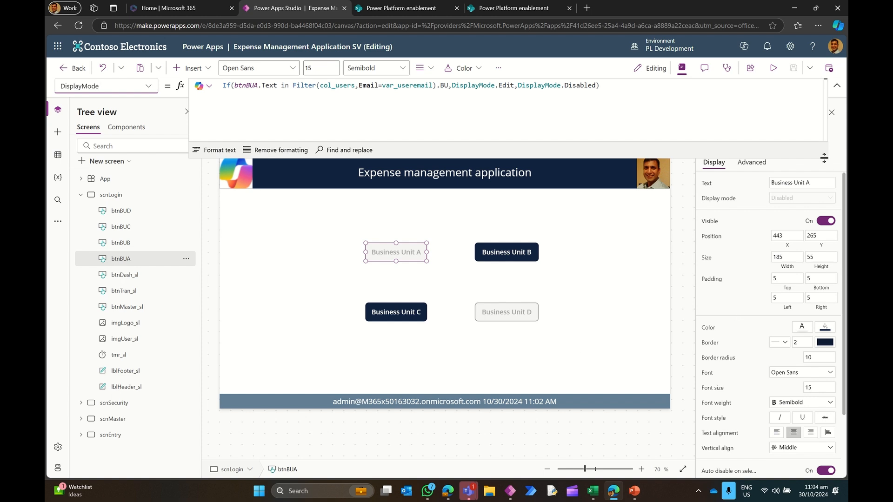
{"action": "left_click", "coordinate": [836, 85]}
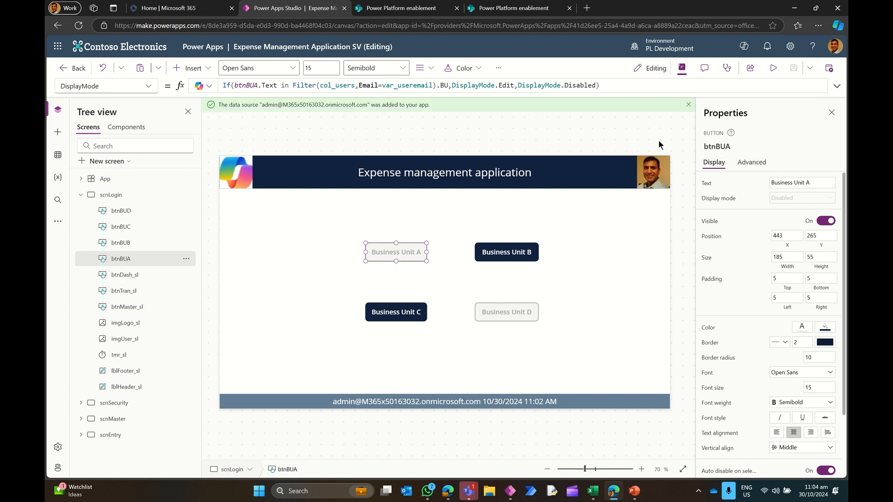